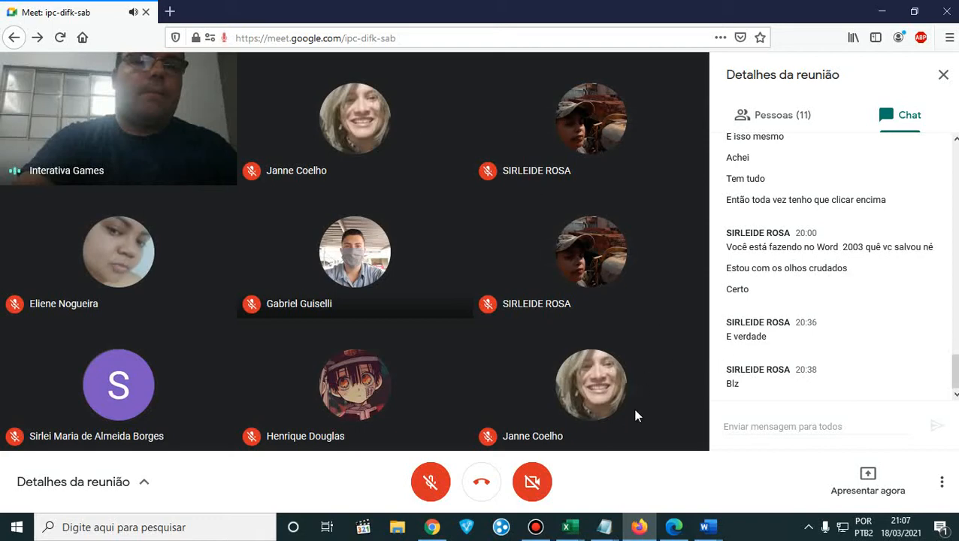
- Switch to Microsoft Edge and look through the exercises around pages 63 to 66 of Apostila de Informática Básica oficial.pdf
{"action": "mouse_move", "coordinate": [674, 532]}
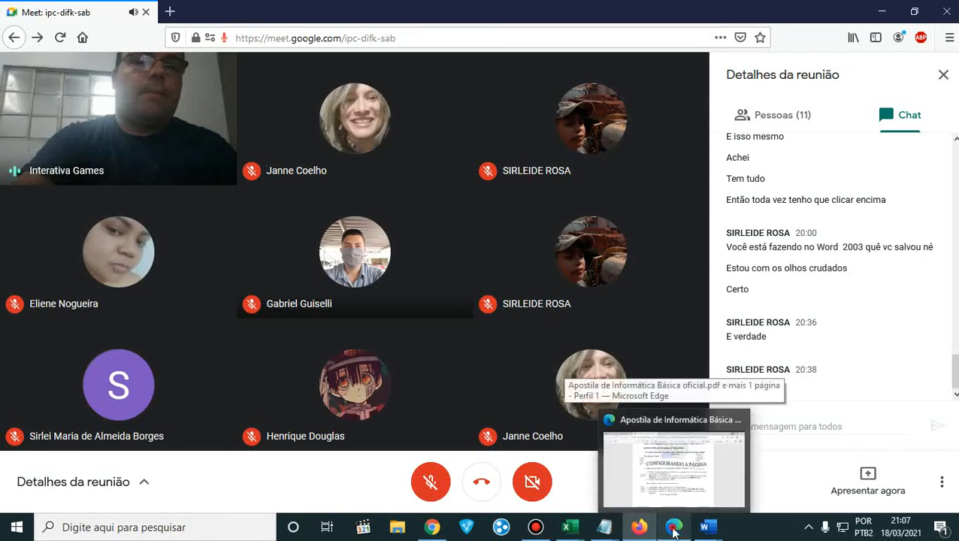
{"action": "left_click", "coordinate": [667, 473]}
{"action": "scroll", "coordinate": [650, 303], "scroll_direction": "down", "scroll_amount": 3}
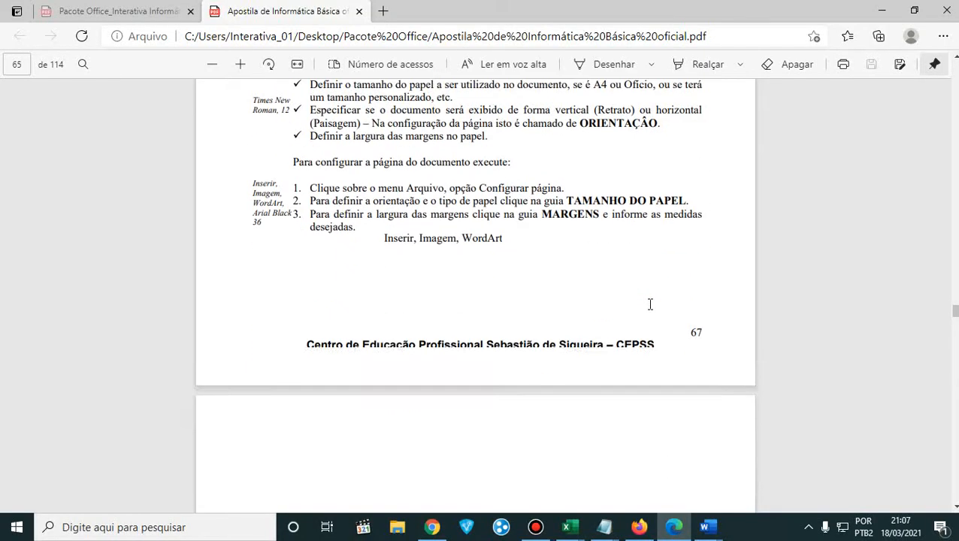
{"action": "scroll", "coordinate": [650, 302], "scroll_direction": "up", "scroll_amount": 8}
{"action": "scroll", "coordinate": [650, 303], "scroll_direction": "up", "scroll_amount": 10}
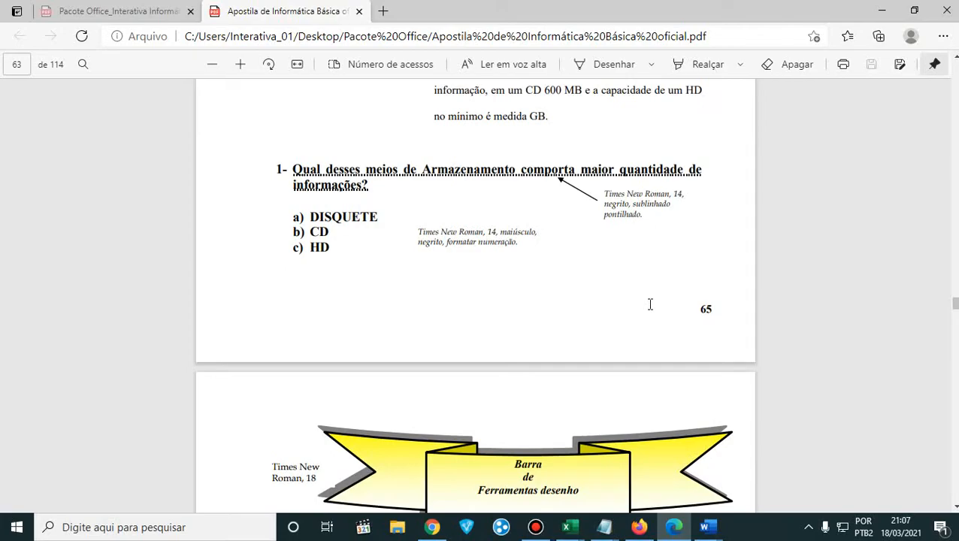
{"action": "scroll", "coordinate": [650, 304], "scroll_direction": "down", "scroll_amount": 12}
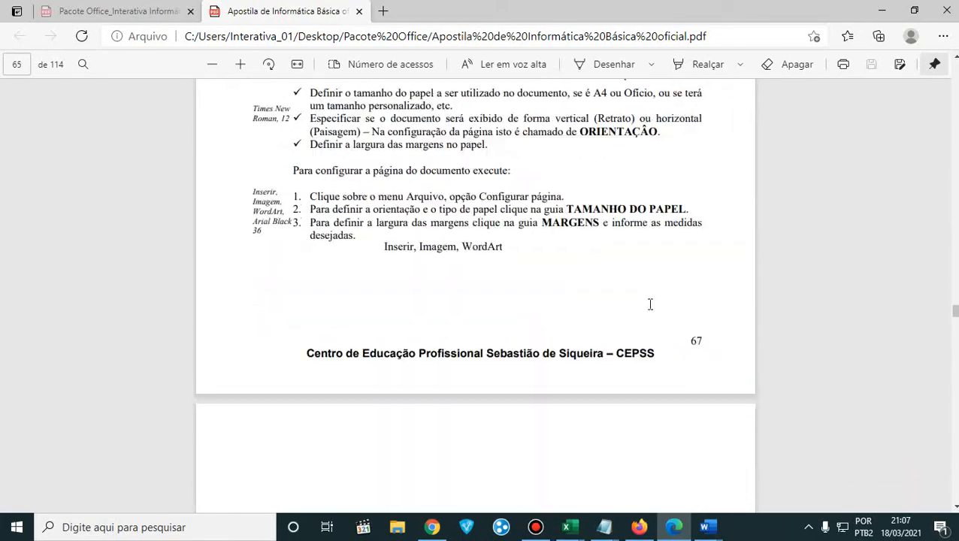
{"action": "scroll", "coordinate": [650, 304], "scroll_direction": "down", "scroll_amount": 15}
{"action": "scroll", "coordinate": [650, 304], "scroll_direction": "up", "scroll_amount": 4}
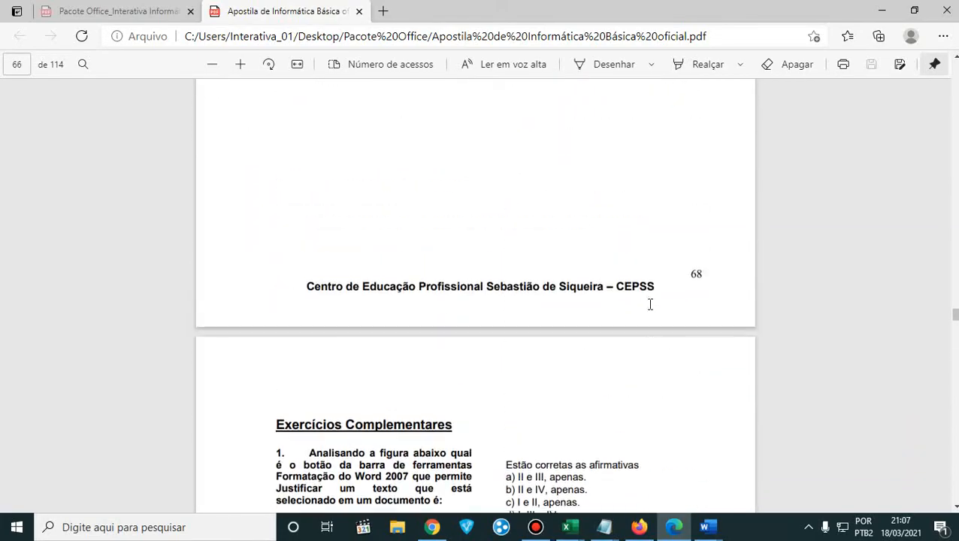
- Examine section 4.9 "Menu Inserir Tabela / WordArt" and the pages around it in Pacote Office_Interativa Informática.pdf
{"action": "left_click", "coordinate": [118, 16]}
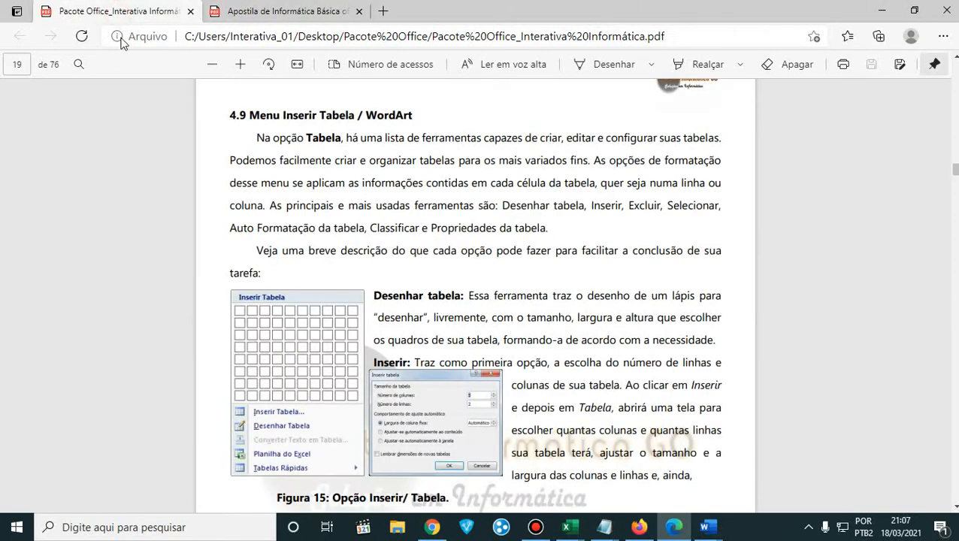
{"action": "scroll", "coordinate": [440, 280], "scroll_direction": "up", "scroll_amount": 4}
{"action": "scroll", "coordinate": [439, 279], "scroll_direction": "up", "scroll_amount": 4}
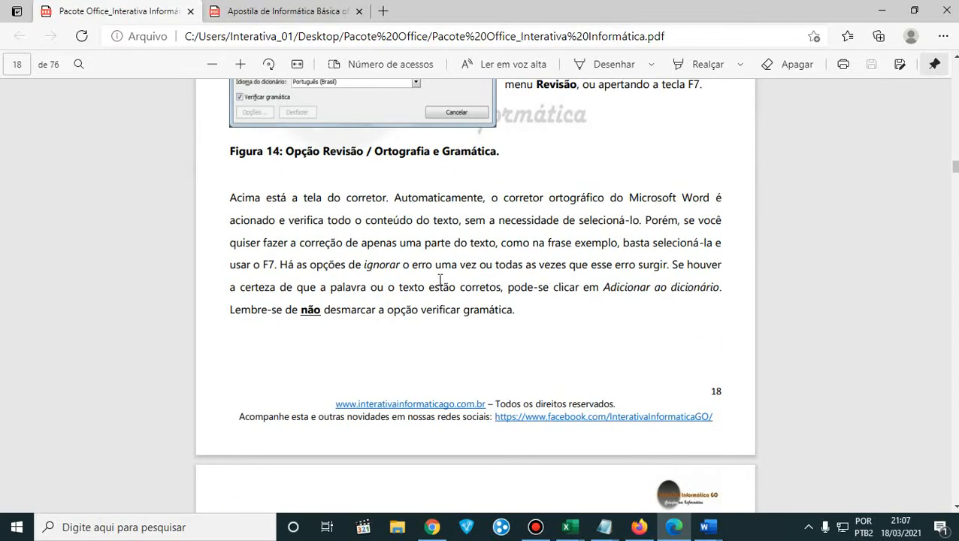
{"action": "scroll", "coordinate": [440, 280], "scroll_direction": "down", "scroll_amount": 8}
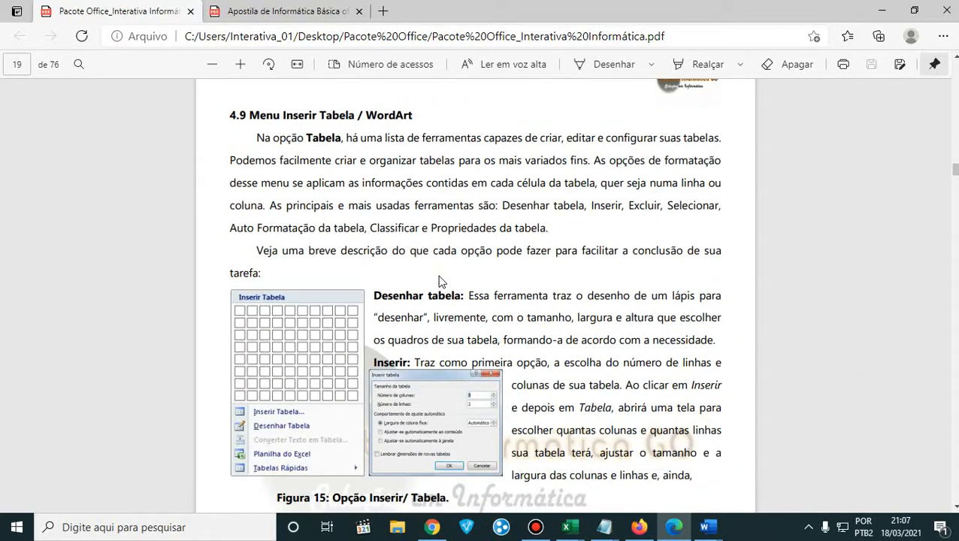
{"action": "scroll", "coordinate": [440, 279], "scroll_direction": "down", "scroll_amount": 5}
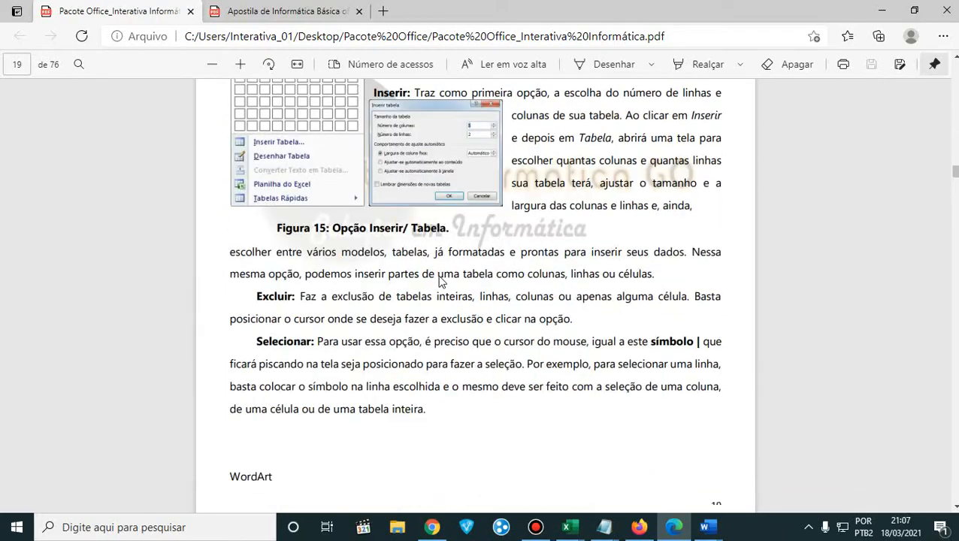
{"action": "scroll", "coordinate": [440, 279], "scroll_direction": "up", "scroll_amount": 6}
{"action": "scroll", "coordinate": [439, 280], "scroll_direction": "down", "scroll_amount": 8}
{"action": "scroll", "coordinate": [440, 279], "scroll_direction": "down", "scroll_amount": 15}
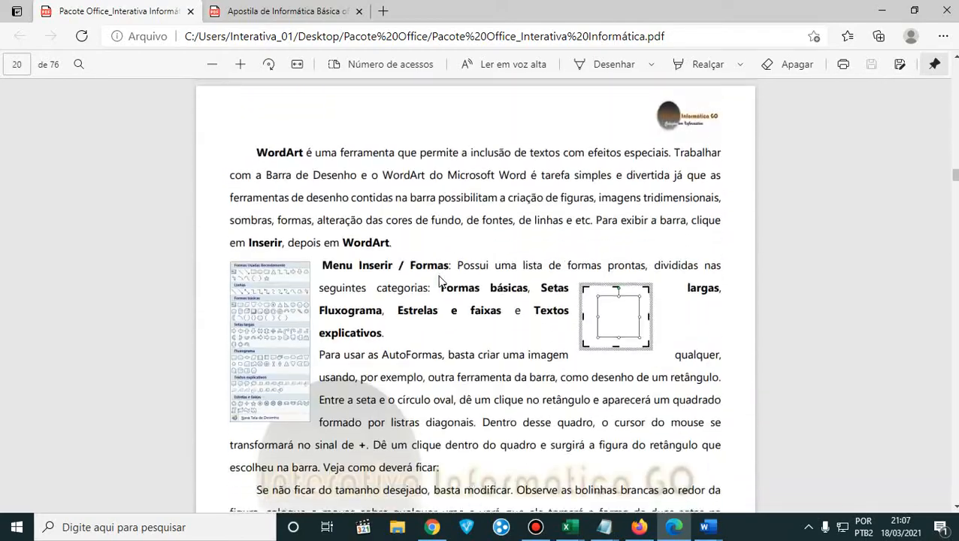
{"action": "scroll", "coordinate": [439, 280], "scroll_direction": "down", "scroll_amount": 15}
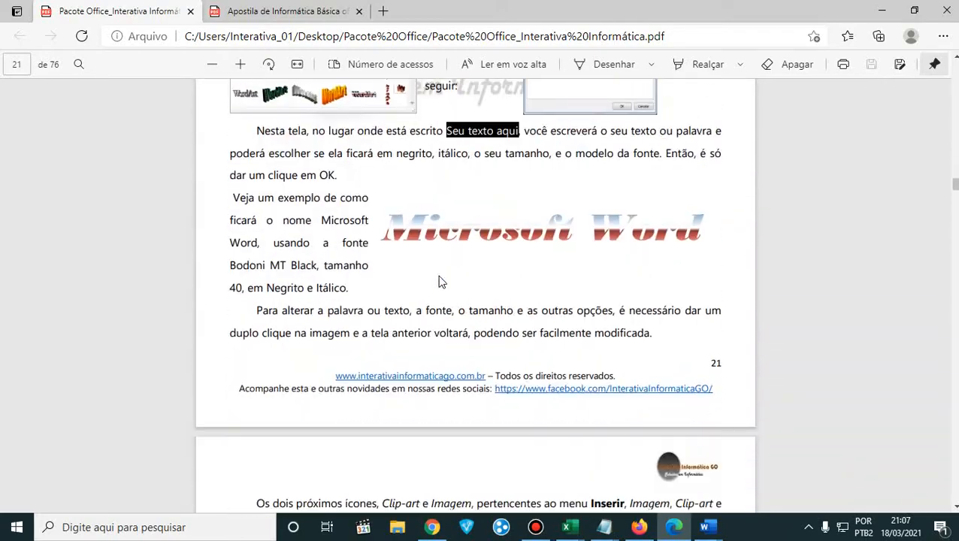
{"action": "scroll", "coordinate": [441, 281], "scroll_direction": "down", "scroll_amount": 3}
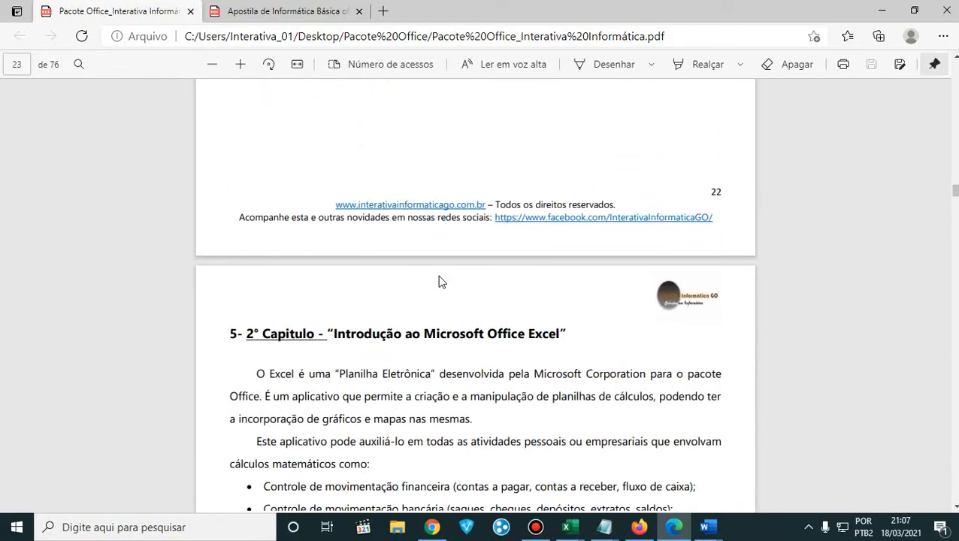
{"action": "scroll", "coordinate": [441, 281], "scroll_direction": "up", "scroll_amount": 12}
{"action": "scroll", "coordinate": [440, 280], "scroll_direction": "up", "scroll_amount": 15}
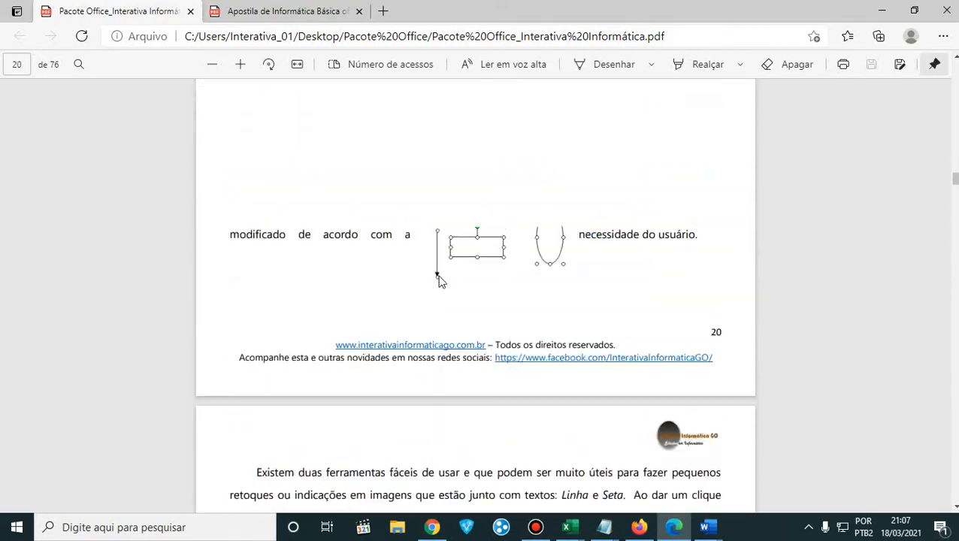
{"action": "scroll", "coordinate": [439, 279], "scroll_direction": "up", "scroll_amount": 4}
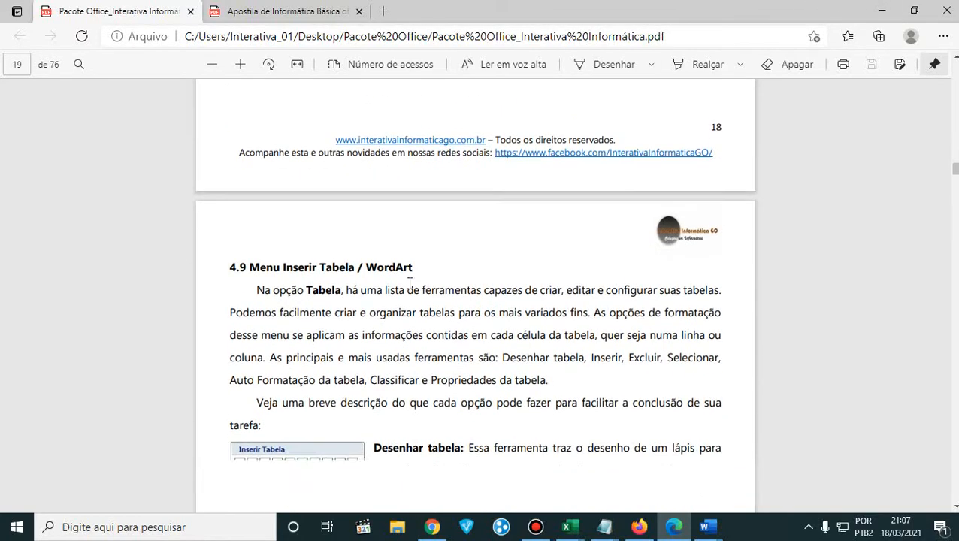
{"action": "scroll", "coordinate": [410, 284], "scroll_direction": "down", "scroll_amount": 2}
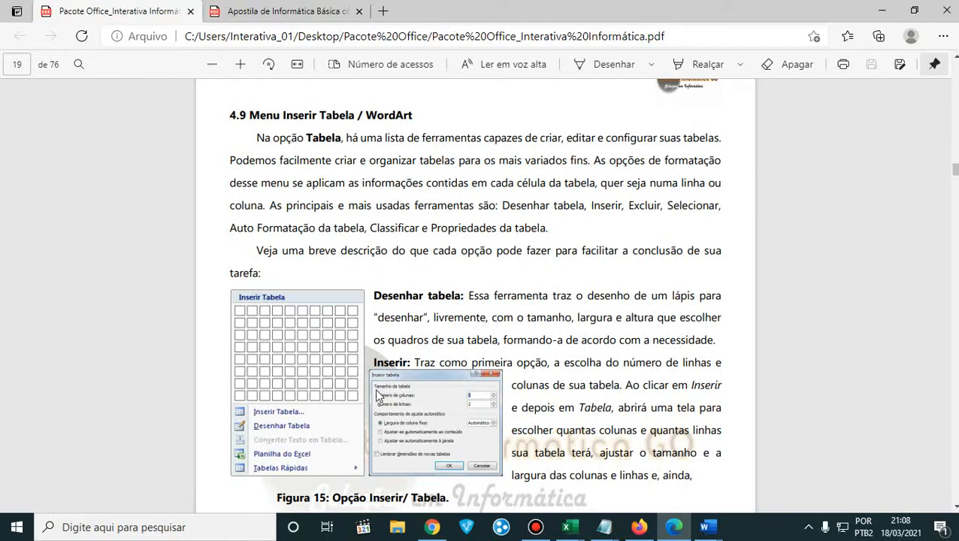
- Return to the Google Meet call in Firefox and present the entire screen (Tela inteira) to the participants
{"action": "left_click", "coordinate": [871, 16]}
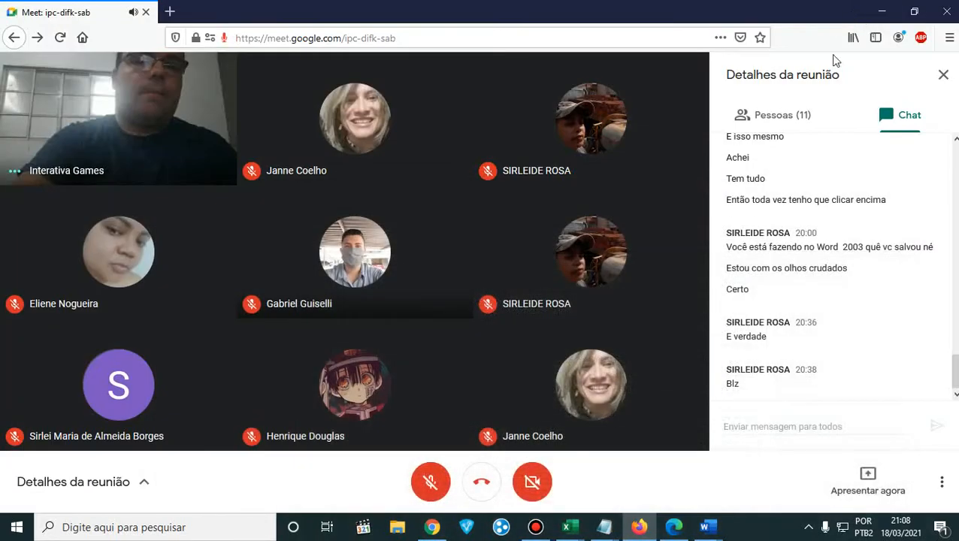
{"action": "left_click", "coordinate": [866, 483]}
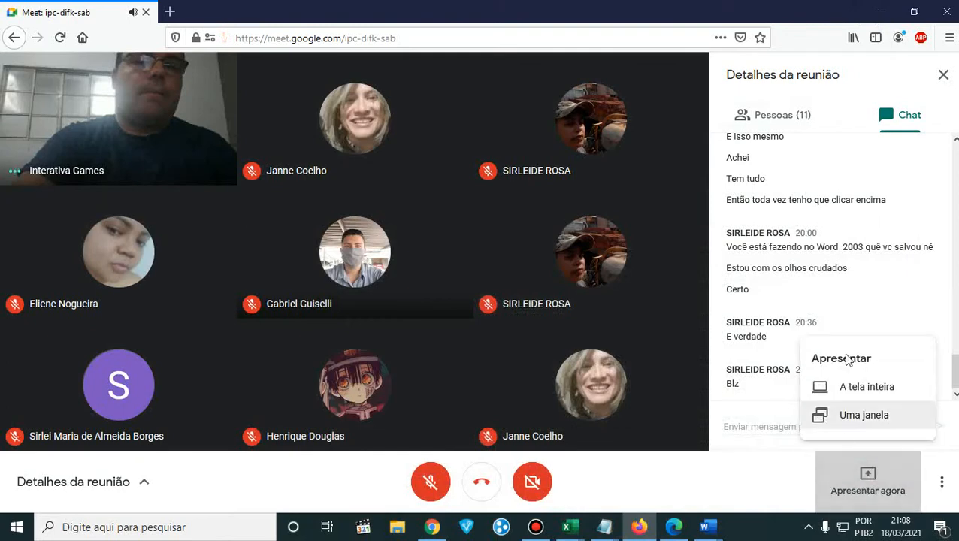
{"action": "left_click", "coordinate": [861, 386]}
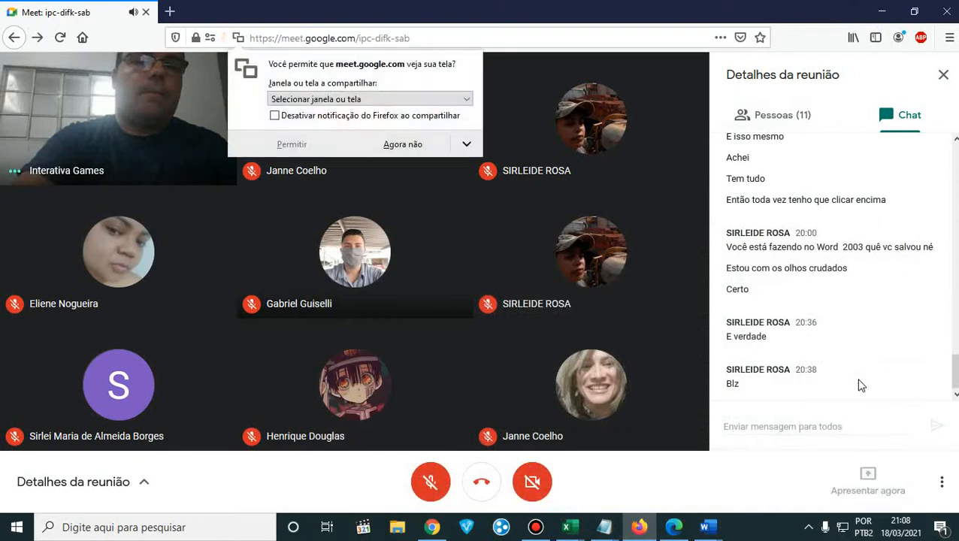
{"action": "left_click", "coordinate": [355, 98]}
{"action": "left_click", "coordinate": [314, 160]}
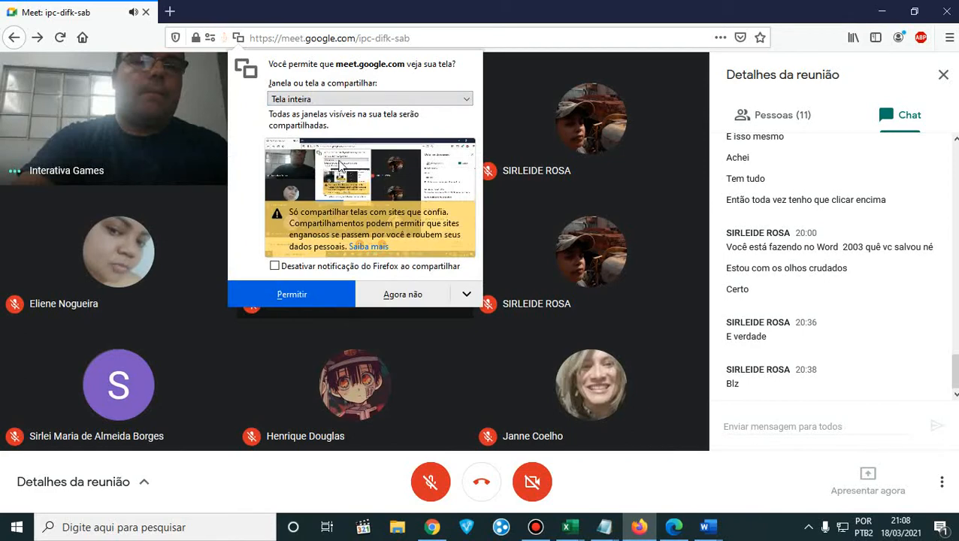
{"action": "left_click", "coordinate": [295, 293]}
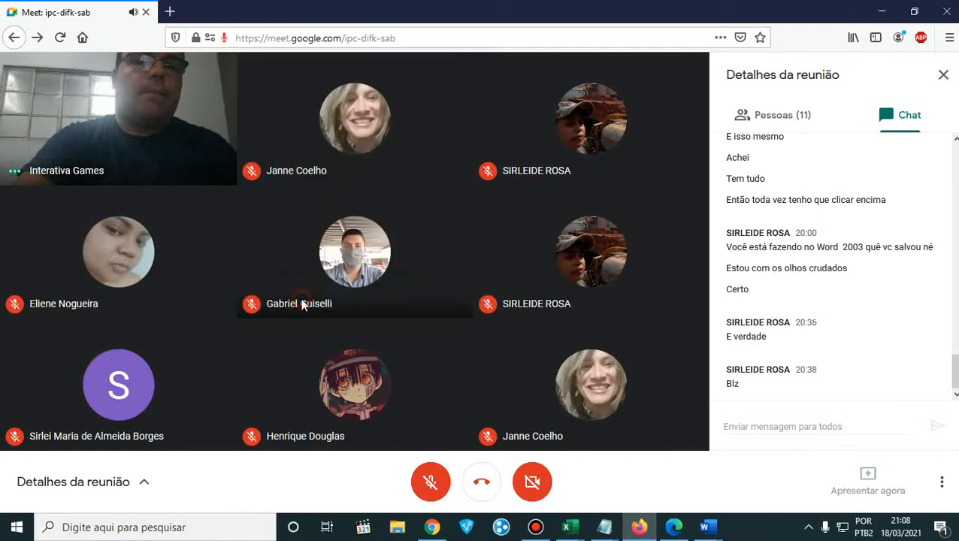
- Switch to teste.doc in Word and add a new blank page after the shapes on page 2
{"action": "left_click", "coordinate": [883, 13]}
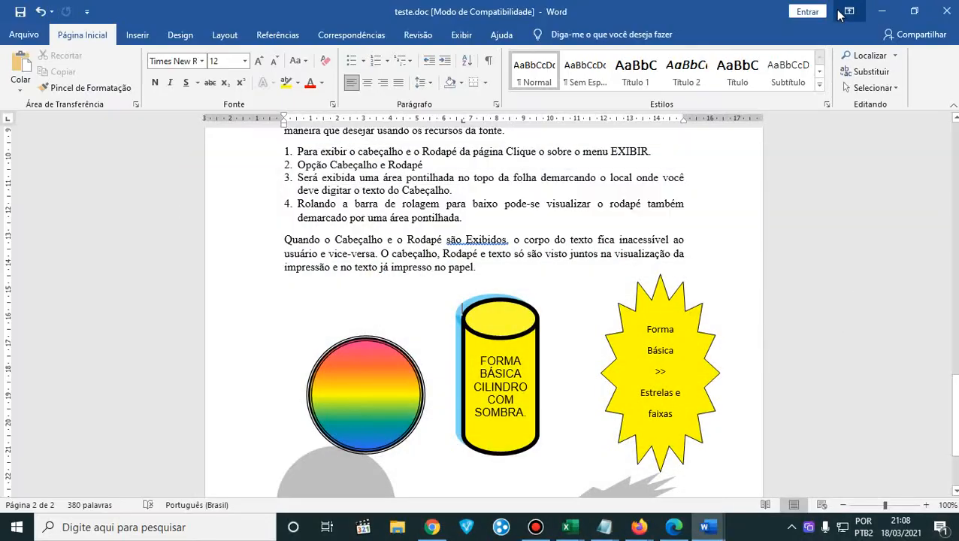
{"action": "scroll", "coordinate": [782, 353], "scroll_direction": "down", "scroll_amount": 3}
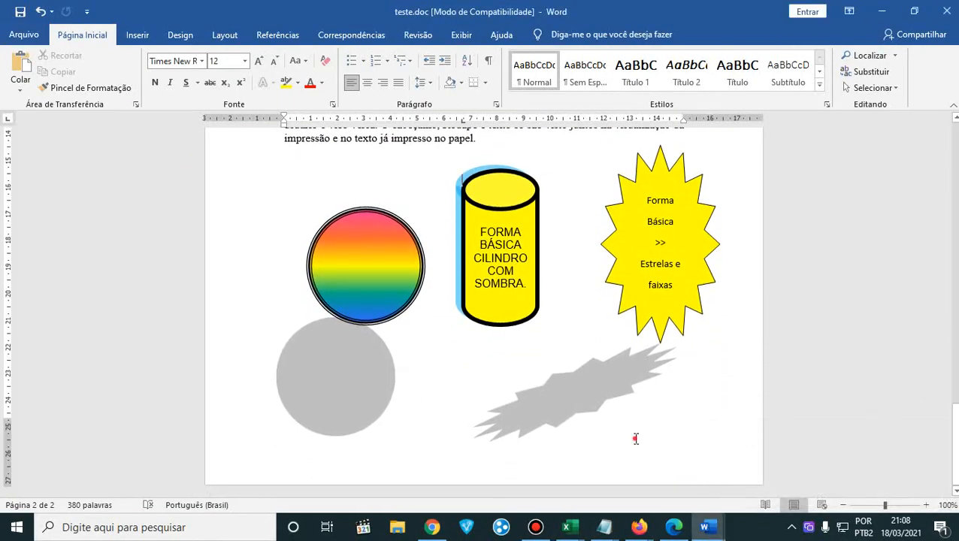
{"action": "double_click", "coordinate": [710, 359]}
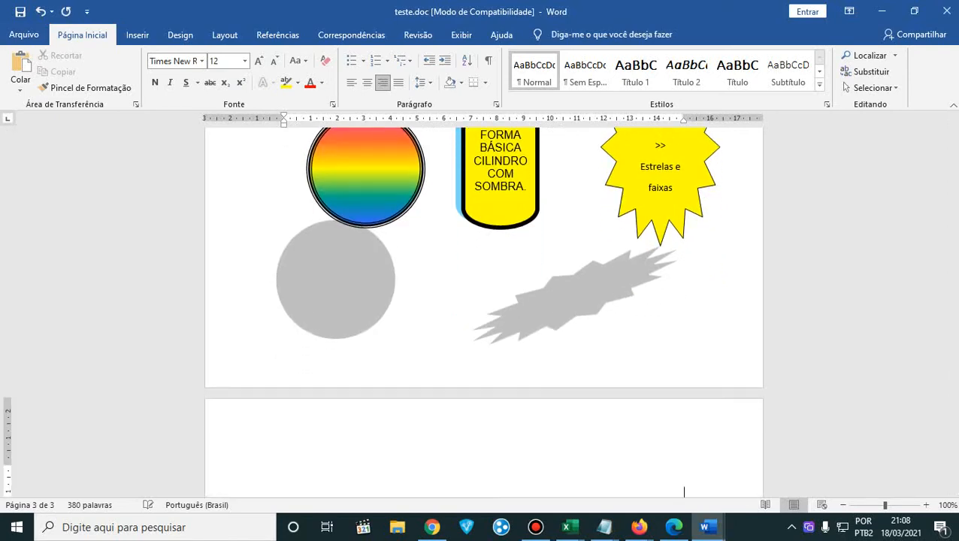
{"action": "scroll", "coordinate": [638, 355], "scroll_direction": "down", "scroll_amount": 4}
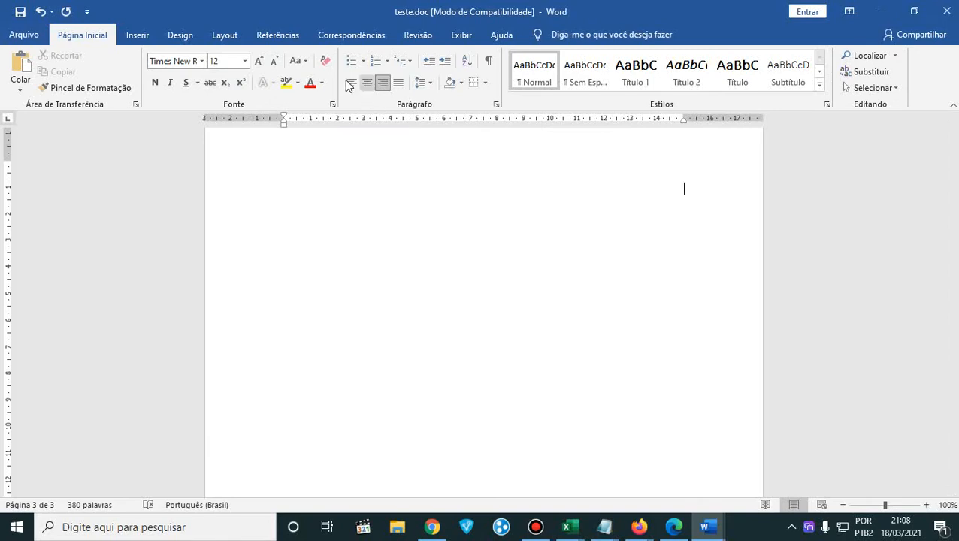
{"action": "scroll", "coordinate": [351, 315], "scroll_direction": "up", "scroll_amount": 1}
{"action": "left_click", "coordinate": [299, 270]}
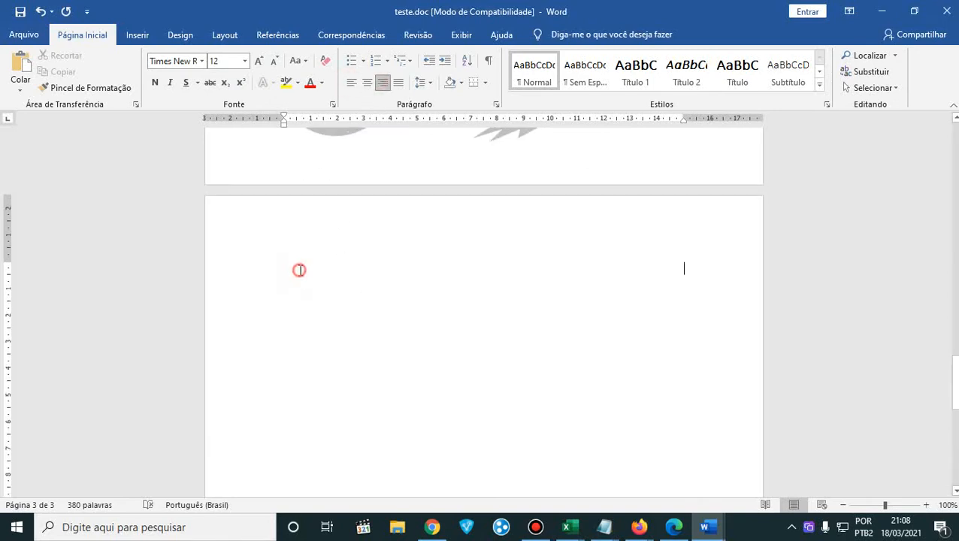
{"action": "scroll", "coordinate": [307, 265], "scroll_direction": "up", "scroll_amount": 1}
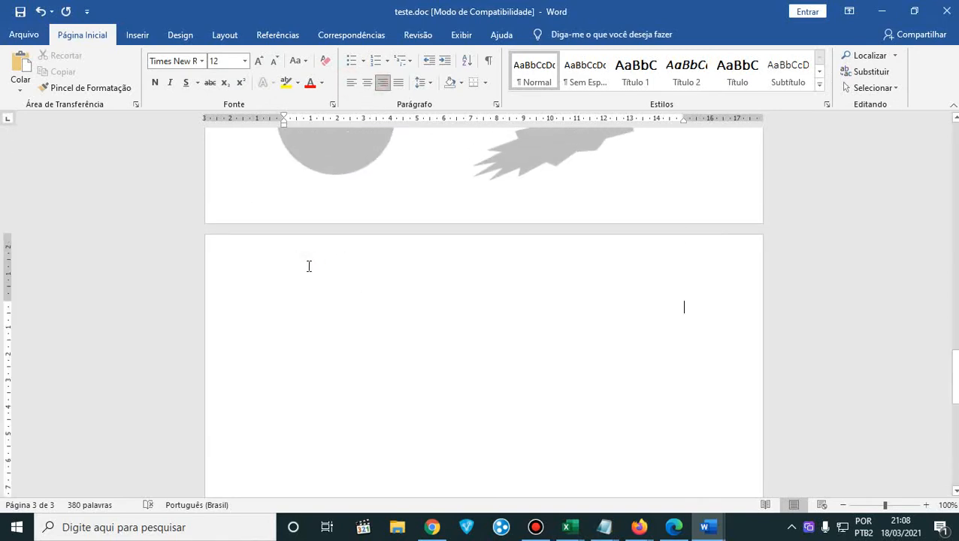
- Insert a table with 5 columns and 2 rows on page 3, using automatic fixed column width
{"action": "left_click", "coordinate": [128, 37]}
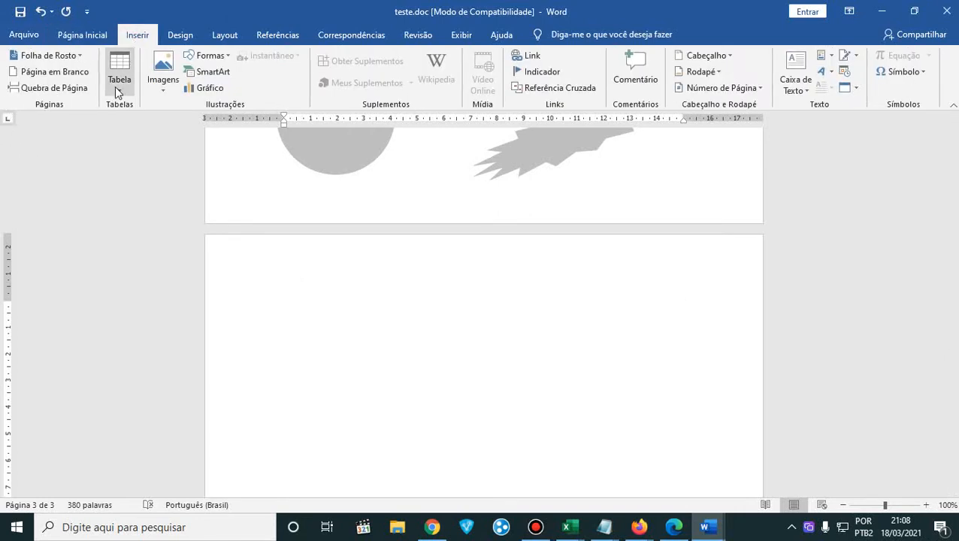
{"action": "left_click", "coordinate": [116, 89]}
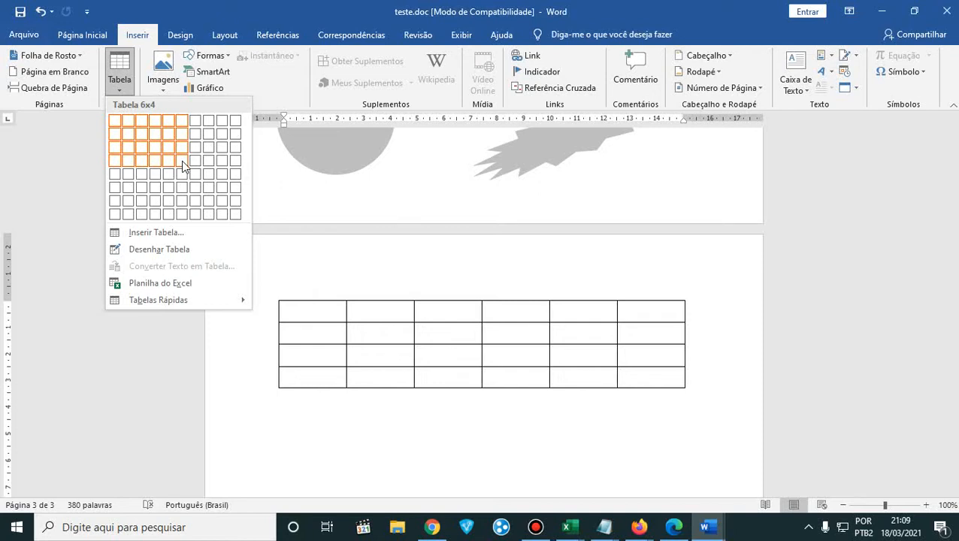
{"action": "left_click", "coordinate": [166, 234]}
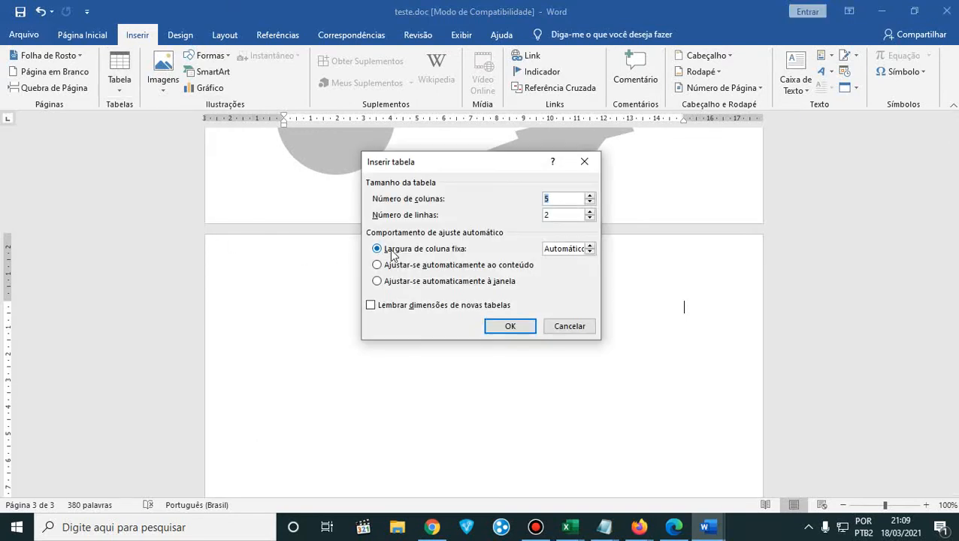
{"action": "left_click_drag", "start_coordinate": [514, 165], "coordinate": [649, 156]}
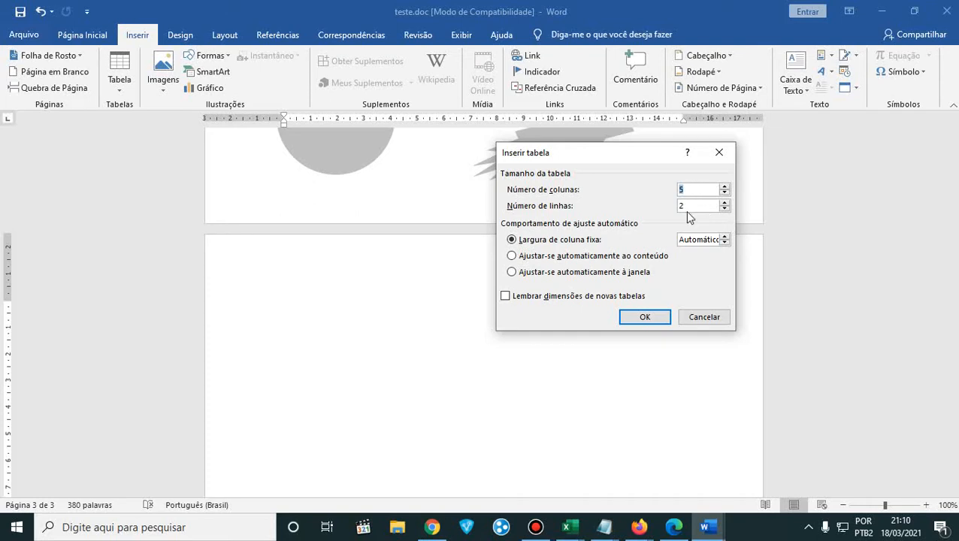
{"action": "left_click", "coordinate": [641, 317]}
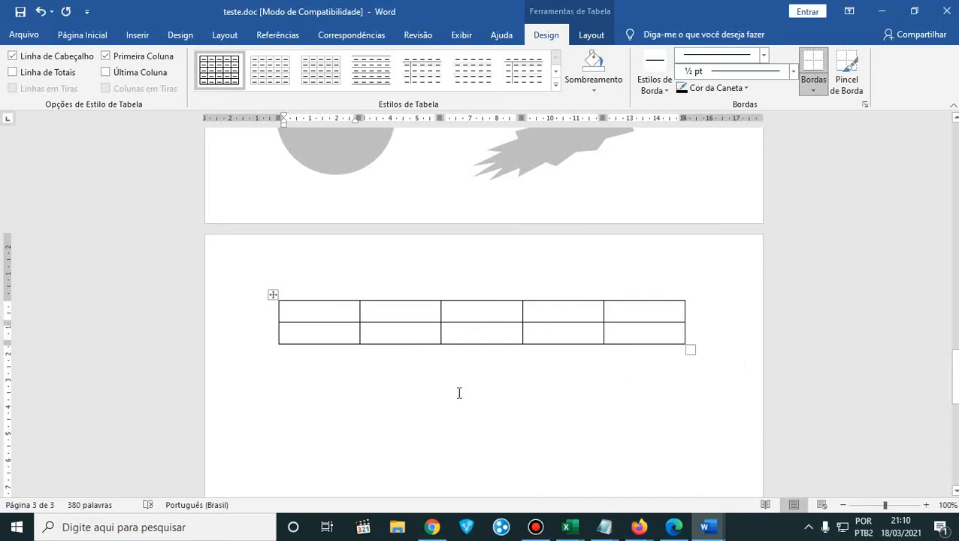
- Switch to the Pacote Office PDF in Edge and find exercise 7.3 with the "Planilha de Orçamento de Compra" table on page 69
{"action": "left_click", "coordinate": [676, 528]}
{"action": "scroll", "coordinate": [538, 321], "scroll_direction": "down", "scroll_amount": 3}
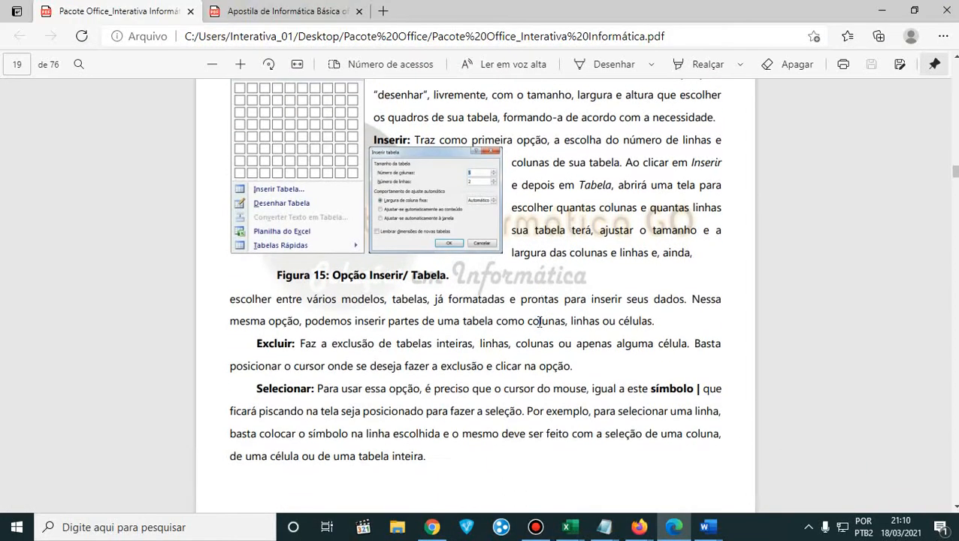
{"action": "scroll", "coordinate": [539, 322], "scroll_direction": "down", "scroll_amount": 20}
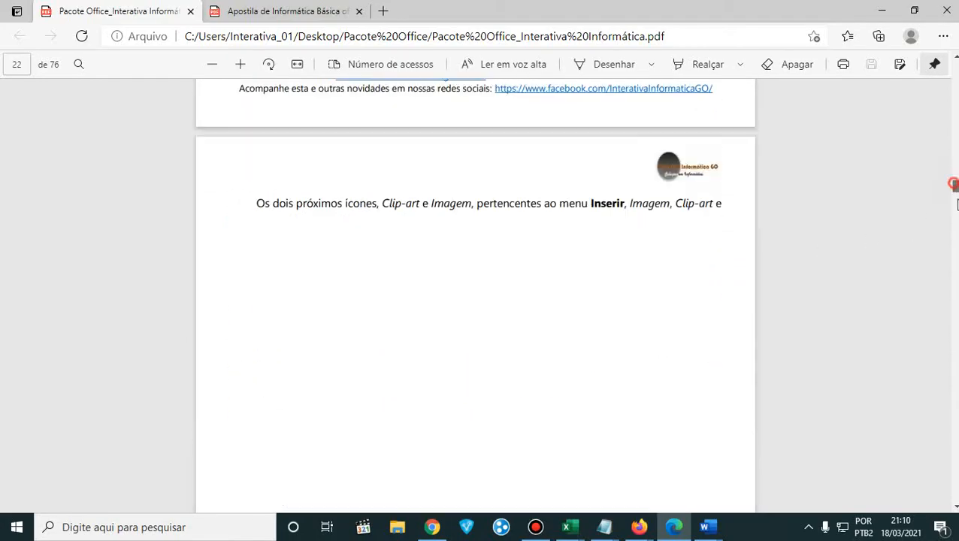
{"action": "left_click_drag", "start_coordinate": [953, 184], "coordinate": [954, 366]}
{"action": "left_click_drag", "start_coordinate": [956, 371], "coordinate": [955, 452]}
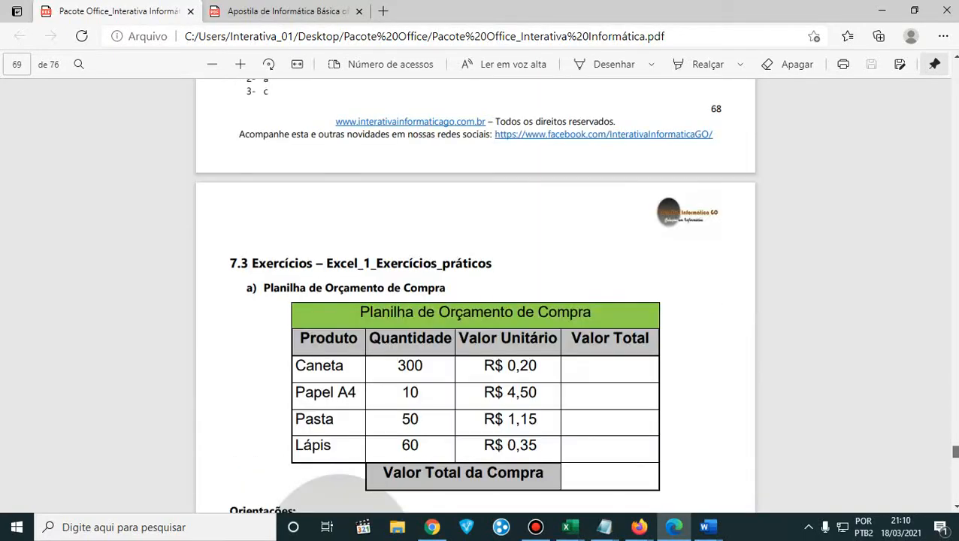
{"action": "scroll", "coordinate": [670, 263], "scroll_direction": "down", "scroll_amount": 3}
{"action": "scroll", "coordinate": [670, 263], "scroll_direction": "up", "scroll_amount": 3}
- Arrange teste.doc in Word and the Pacote Office PDF in Edge side by side, keeping the exercise 7.3 budget table in view
{"action": "left_click_drag", "start_coordinate": [640, 6], "coordinate": [639, 163]}
{"action": "left_click_drag", "start_coordinate": [680, 12], "coordinate": [1, 158]}
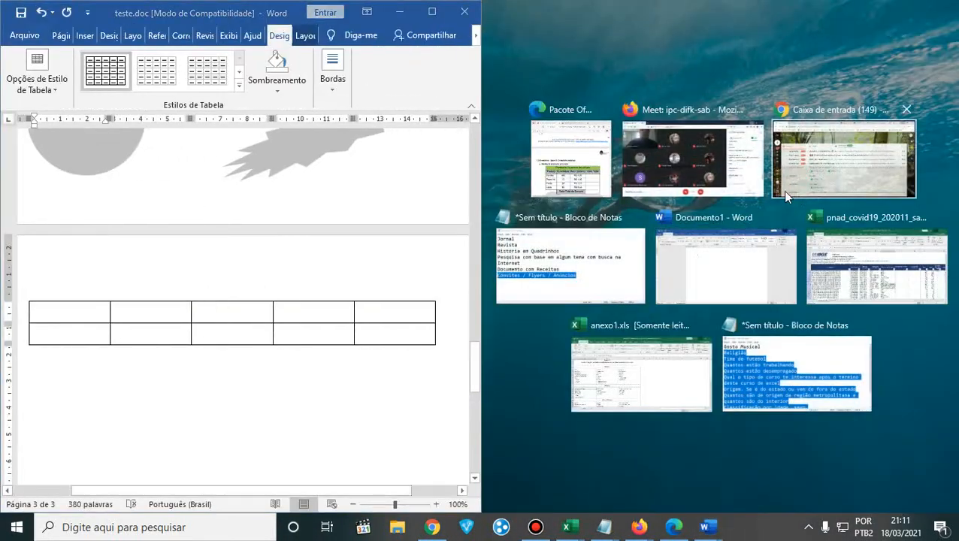
{"action": "left_click", "coordinate": [571, 160]}
{"action": "scroll", "coordinate": [730, 338], "scroll_direction": "down", "scroll_amount": 2}
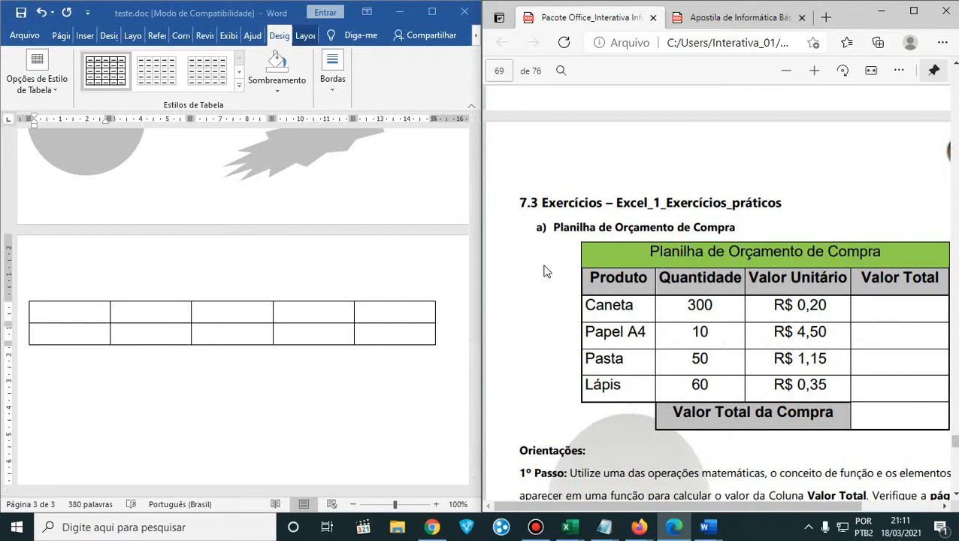
- Maximize Word and examine the row and column insertion options available from the table's first cell
{"action": "left_click", "coordinate": [170, 316]}
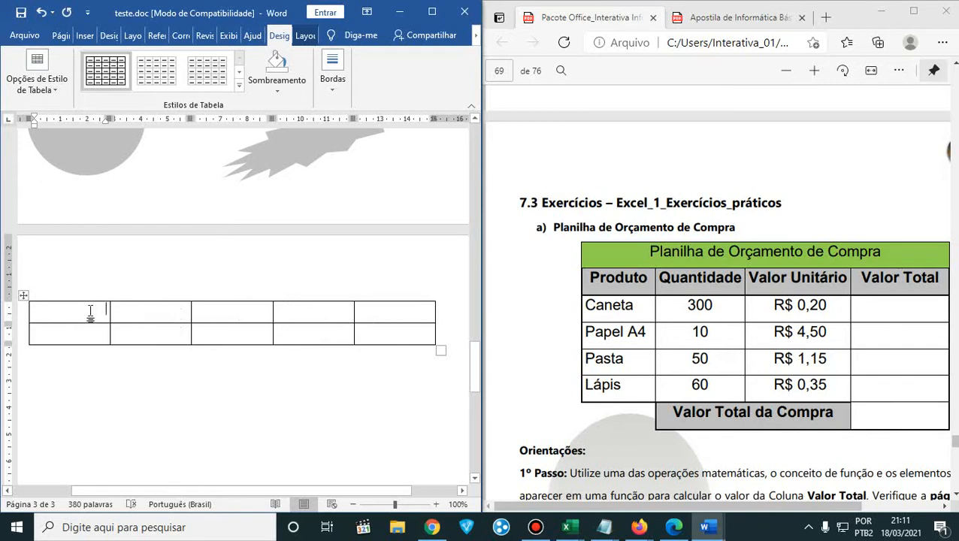
{"action": "left_click", "coordinate": [432, 12]}
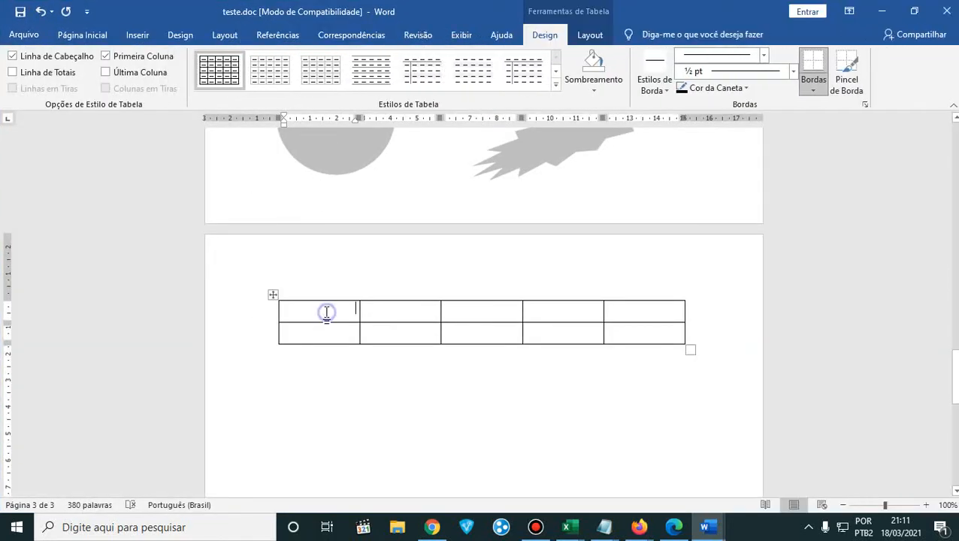
{"action": "right_click", "coordinate": [325, 312]}
{"action": "left_click", "coordinate": [307, 316]}
{"action": "left_click", "coordinate": [305, 336]}
{"action": "left_click", "coordinate": [308, 312]}
{"action": "right_click", "coordinate": [308, 311]}
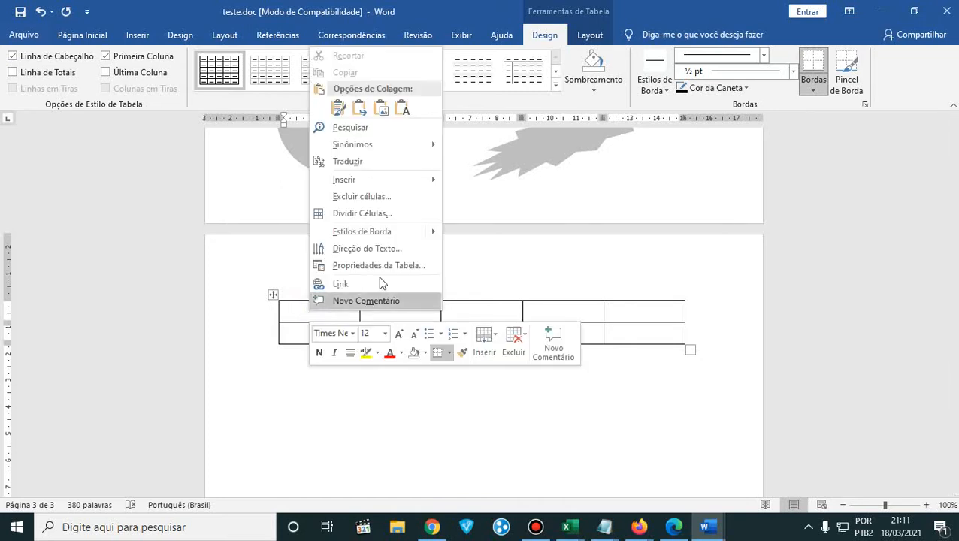
{"action": "mouse_move", "coordinate": [411, 184]}
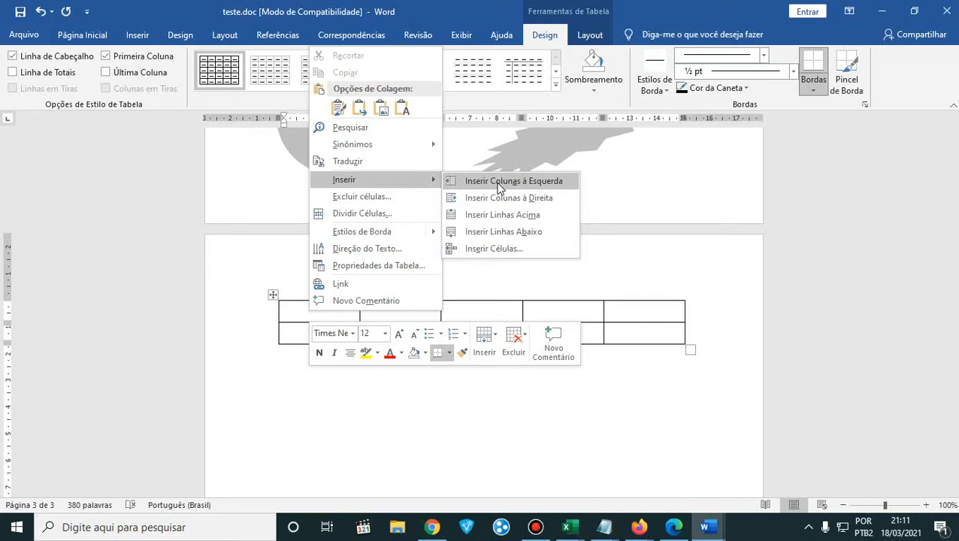
{"action": "left_click", "coordinate": [292, 316]}
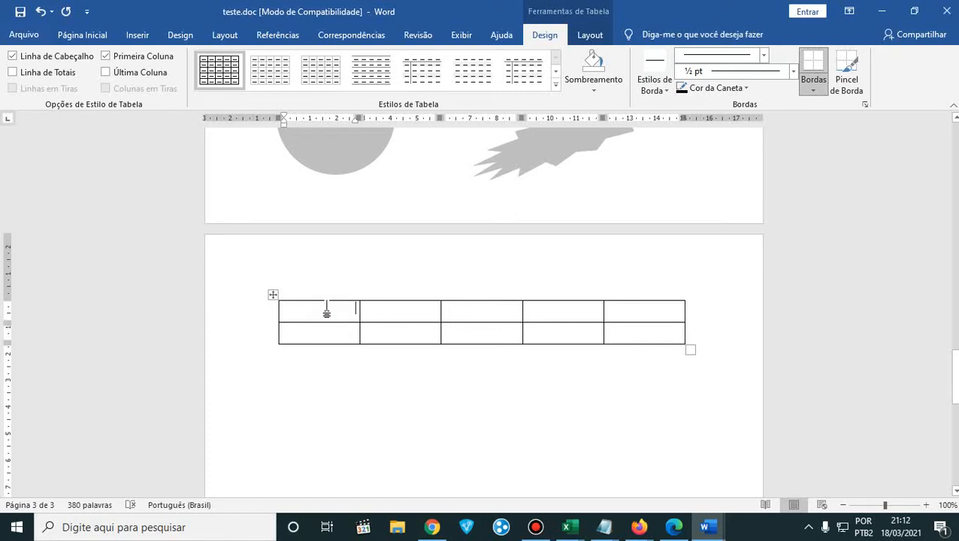
- Insert a row below the table's first row
{"action": "right_click", "coordinate": [328, 308]}
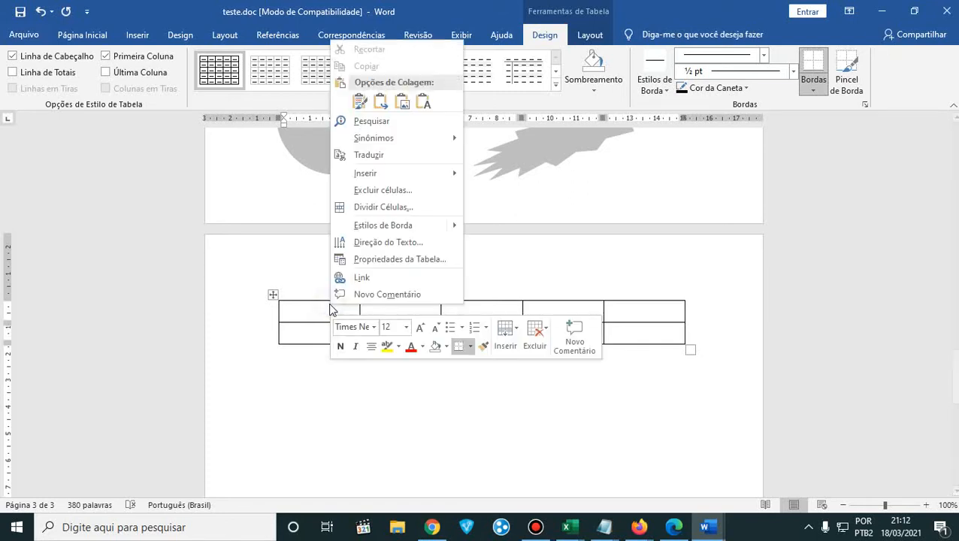
{"action": "mouse_move", "coordinate": [446, 177]}
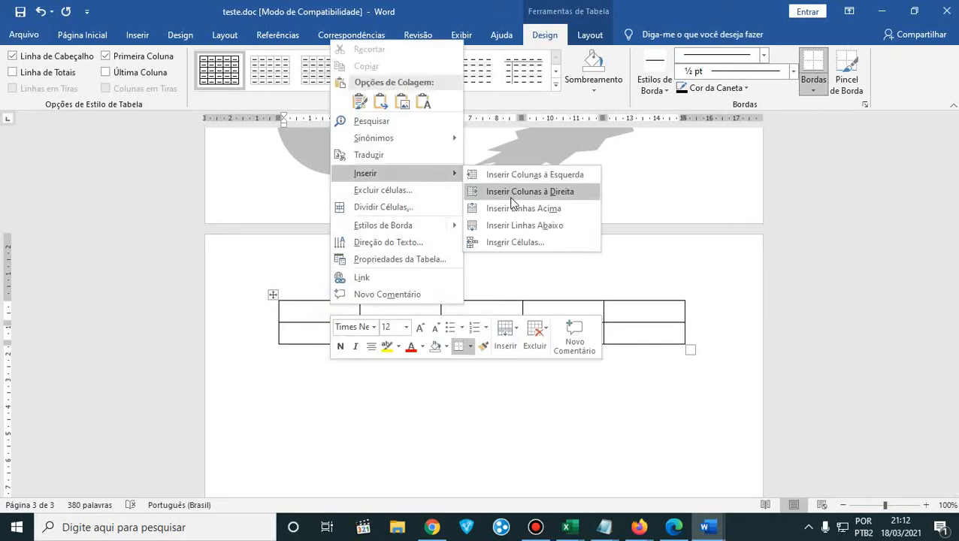
{"action": "left_click", "coordinate": [510, 227]}
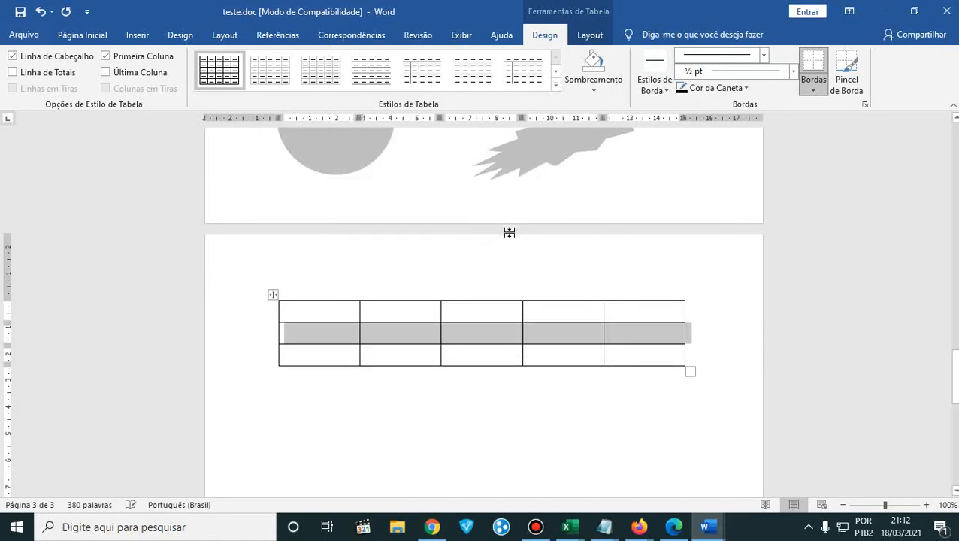
- Check the PDF's budget table and insert another row below the first row of the Word table
{"action": "left_click", "coordinate": [664, 523]}
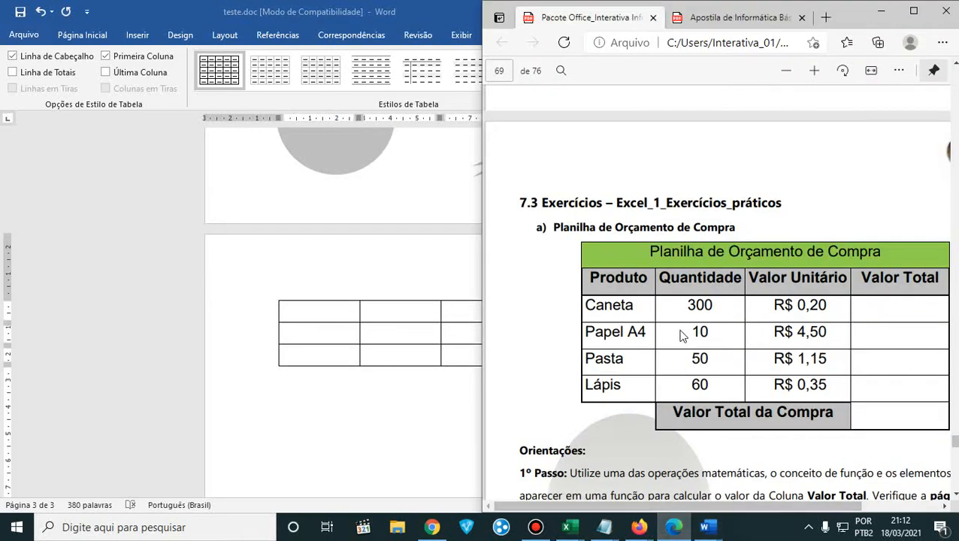
{"action": "left_click", "coordinate": [364, 314]}
{"action": "right_click", "coordinate": [377, 315]}
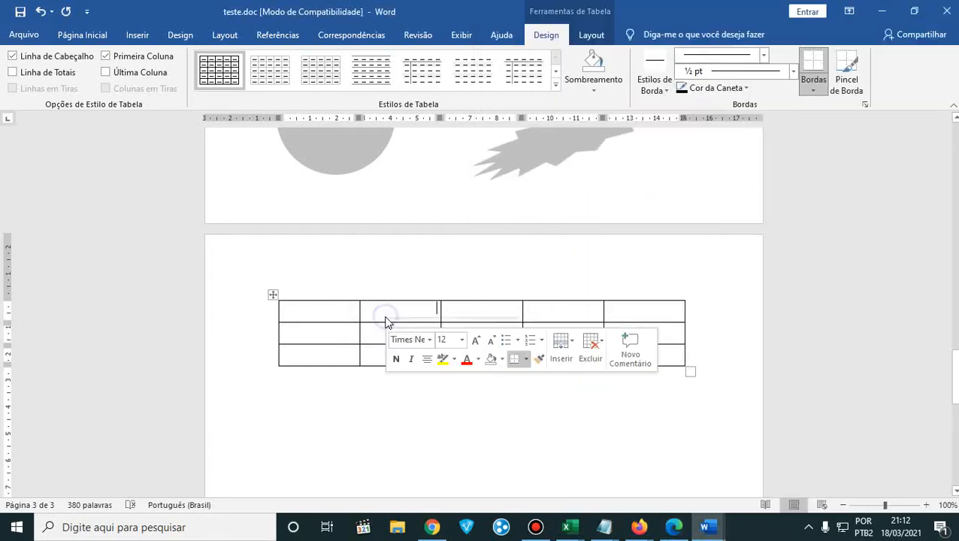
{"action": "left_click", "coordinate": [377, 316]}
{"action": "right_click", "coordinate": [402, 310]}
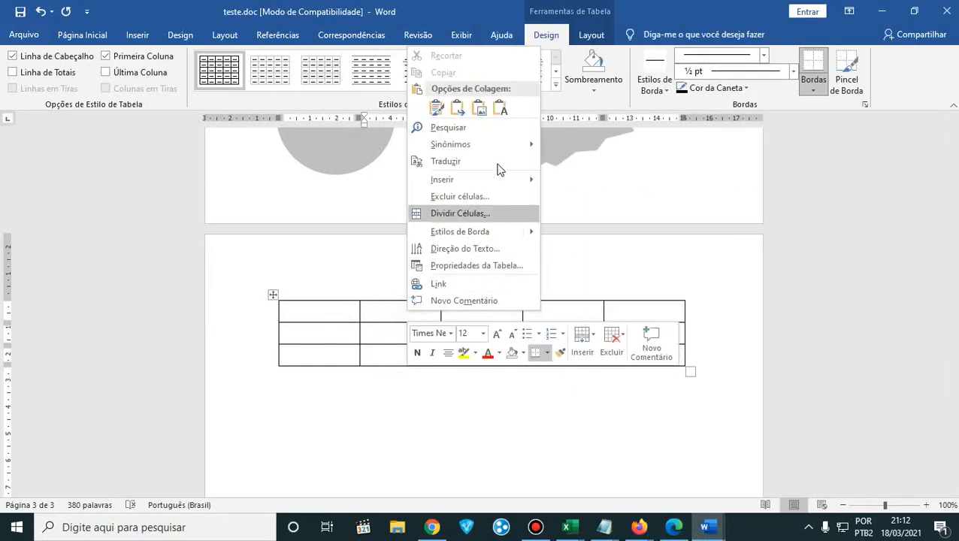
{"action": "mouse_move", "coordinate": [524, 184]}
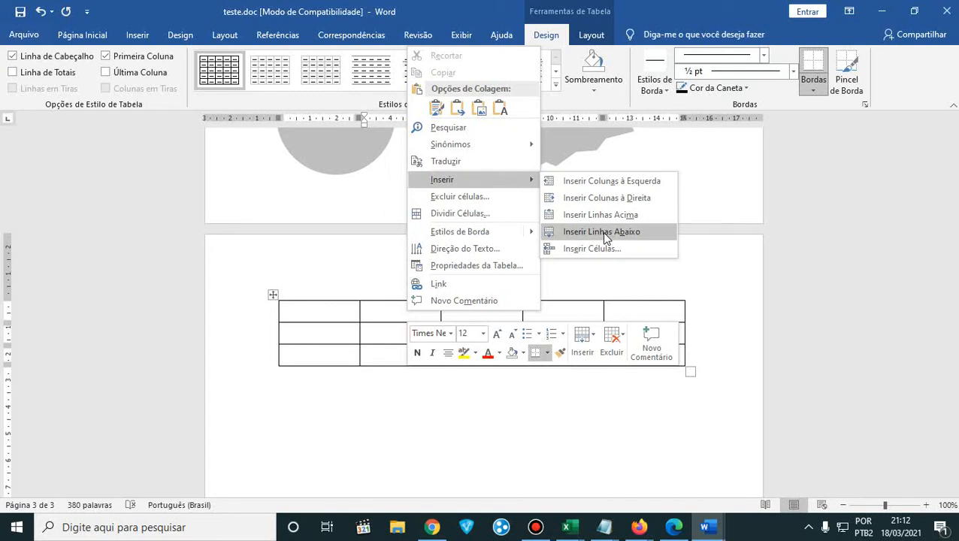
{"action": "left_click", "coordinate": [603, 231]}
{"action": "left_click", "coordinate": [419, 362]}
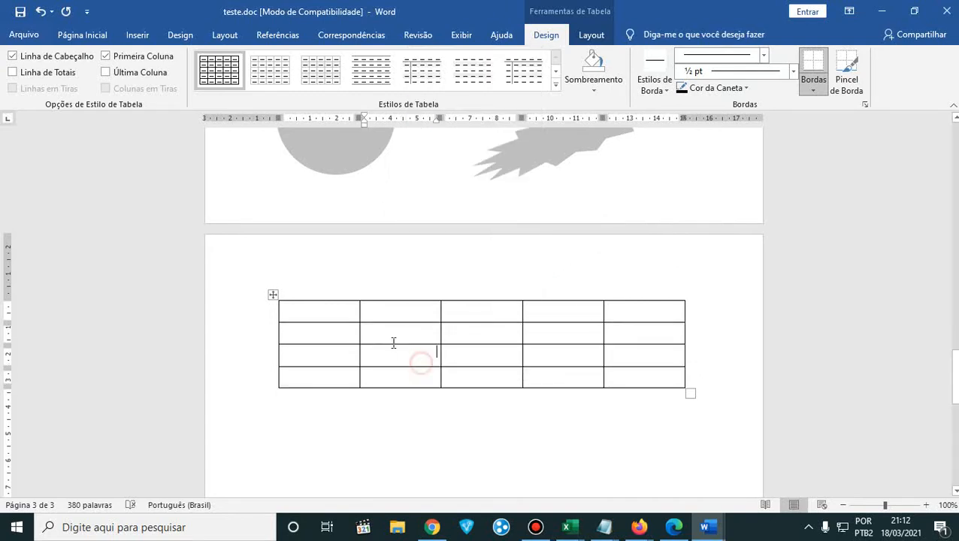
- Select the three rows under the first row and insert three more rows below them
{"action": "right_click", "coordinate": [326, 308]}
{"action": "left_click_drag", "start_coordinate": [324, 328], "coordinate": [649, 376]}
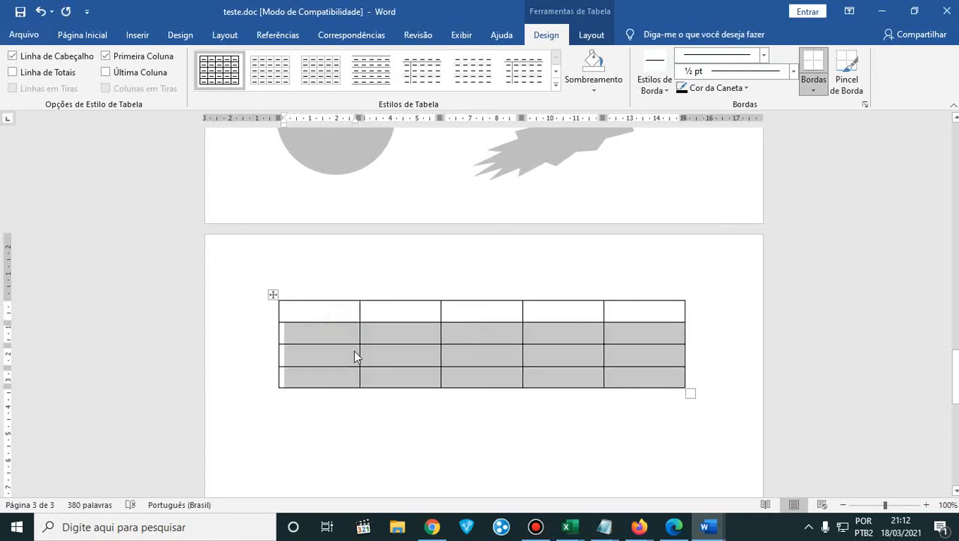
{"action": "right_click", "coordinate": [314, 338]}
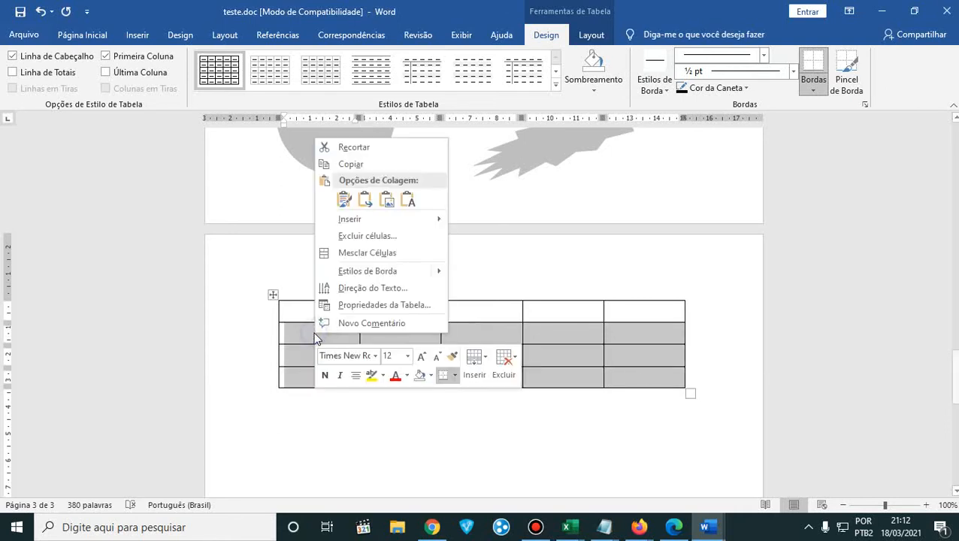
{"action": "left_click", "coordinate": [424, 225]}
{"action": "left_click", "coordinate": [512, 271]}
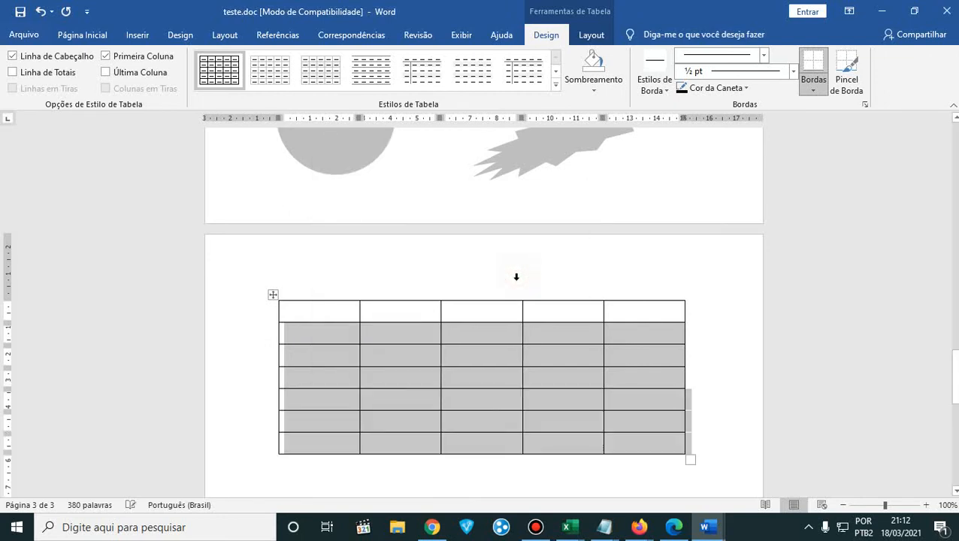
- Count the Word table's rows one by one and compare its layout with the budget table in the PDF
{"action": "left_click", "coordinate": [417, 385]}
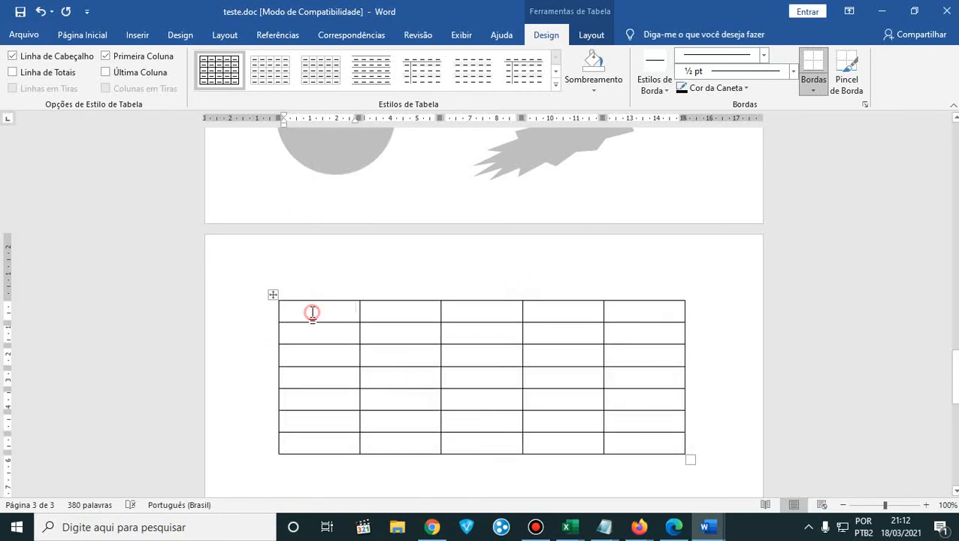
{"action": "left_click", "coordinate": [311, 329]}
{"action": "left_click", "coordinate": [319, 359]}
{"action": "left_click", "coordinate": [323, 380]}
{"action": "left_click", "coordinate": [324, 399]}
{"action": "left_click", "coordinate": [324, 418]}
{"action": "left_click", "coordinate": [324, 442]}
{"action": "left_click", "coordinate": [674, 527]}
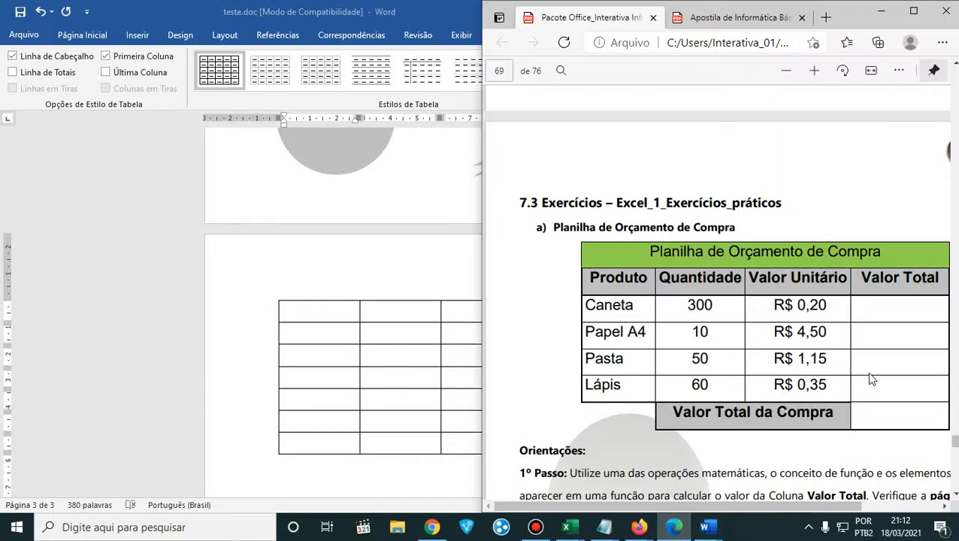
{"action": "left_click", "coordinate": [446, 335]}
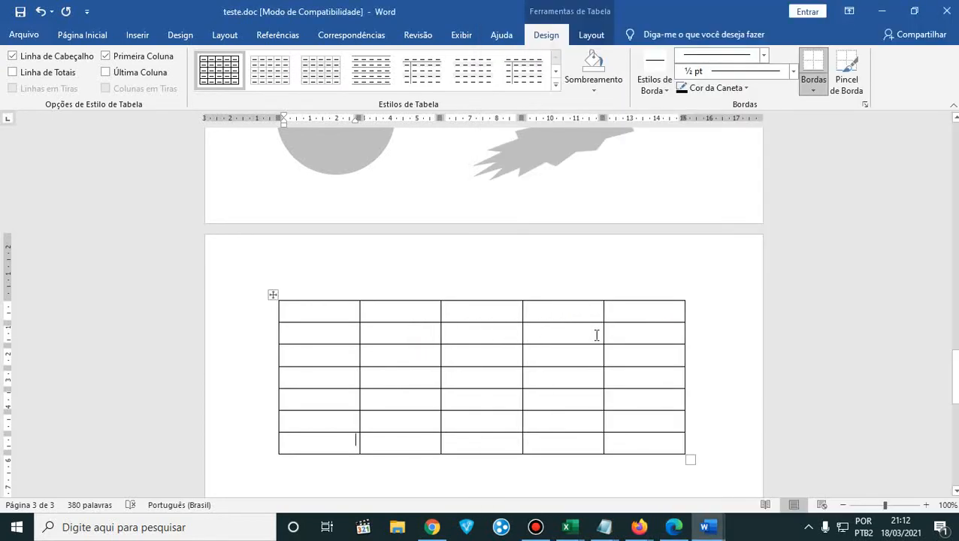
- Delete the table's entire last column using the Excluir coluna inteira option
{"action": "left_click", "coordinate": [633, 314]}
{"action": "right_click", "coordinate": [632, 313]}
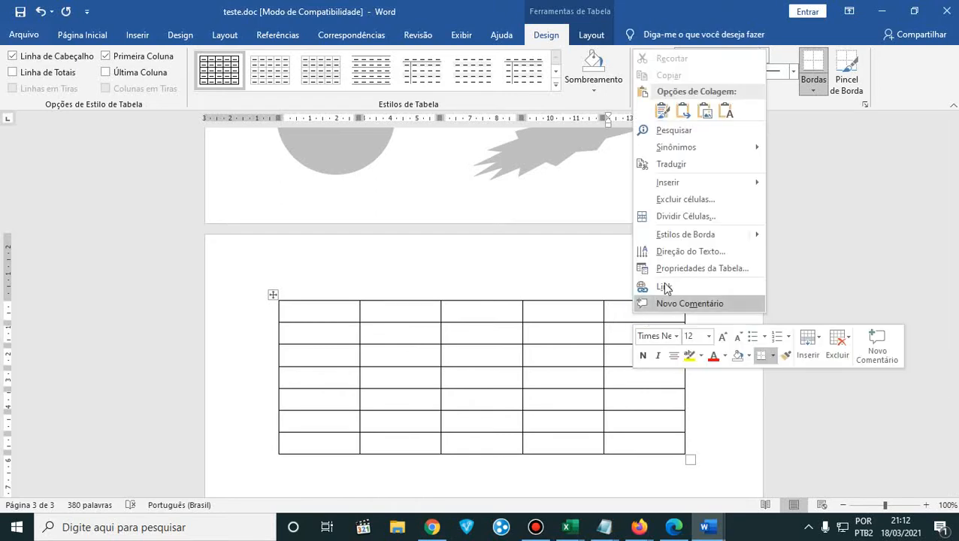
{"action": "left_click", "coordinate": [713, 207]}
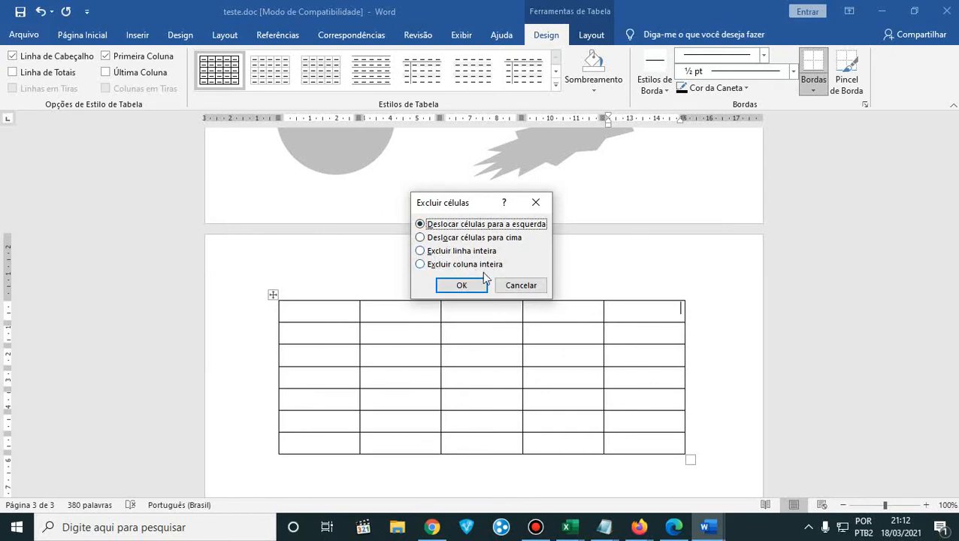
{"action": "left_click", "coordinate": [491, 266]}
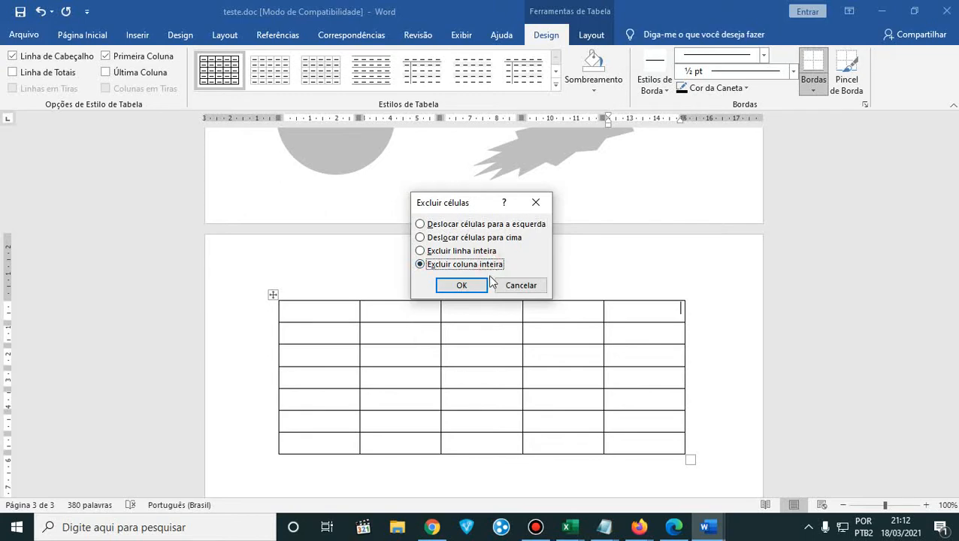
{"action": "left_click", "coordinate": [462, 286]}
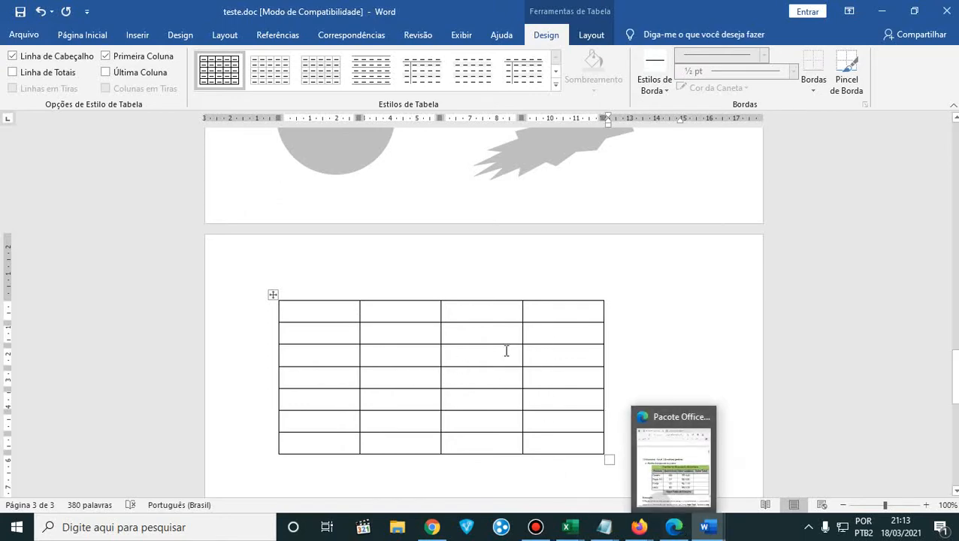
- Place Word beside the PDF again and select all four cells of the table's first row as the title row
{"action": "left_click_drag", "start_coordinate": [692, 16], "coordinate": [2, 15]}
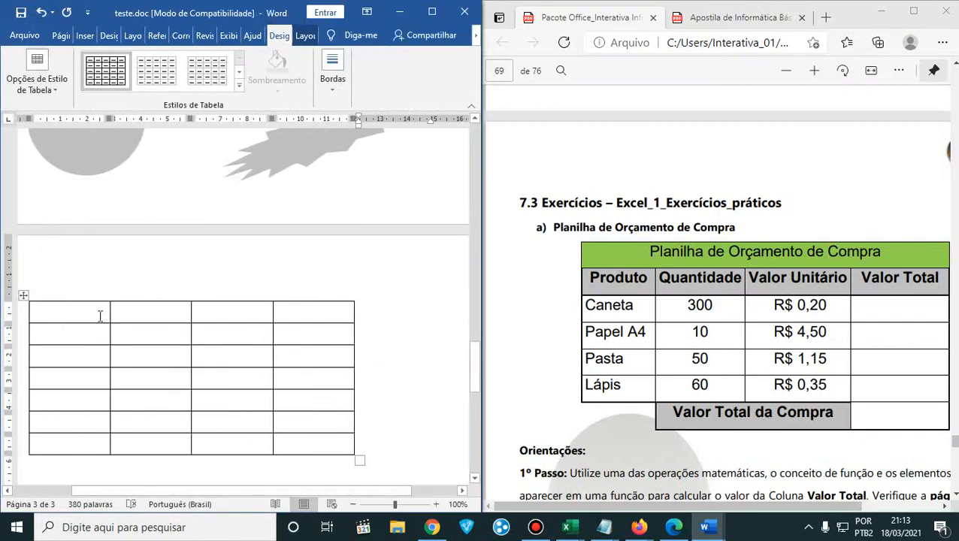
{"action": "left_click", "coordinate": [92, 311]}
{"action": "left_click_drag", "start_coordinate": [75, 312], "coordinate": [283, 311]}
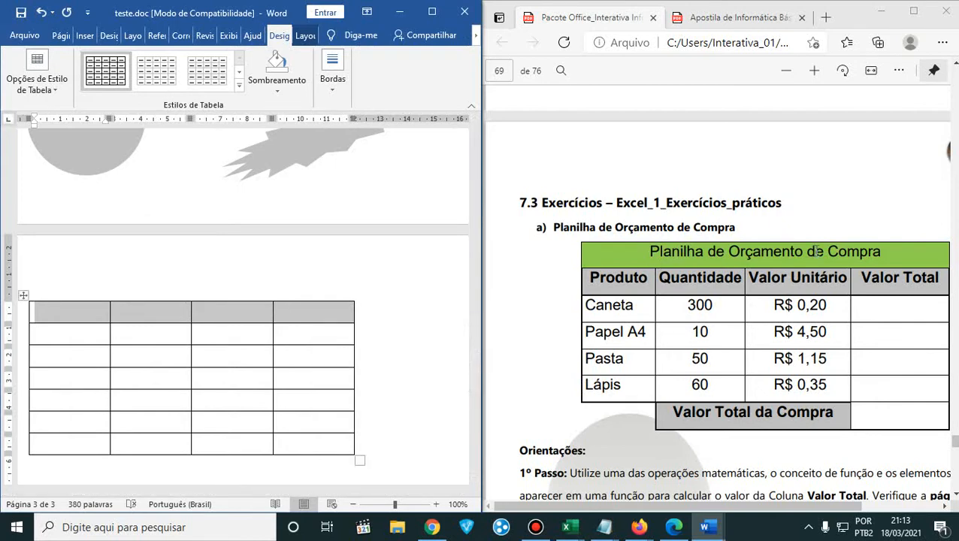
{"action": "left_click", "coordinate": [166, 333]}
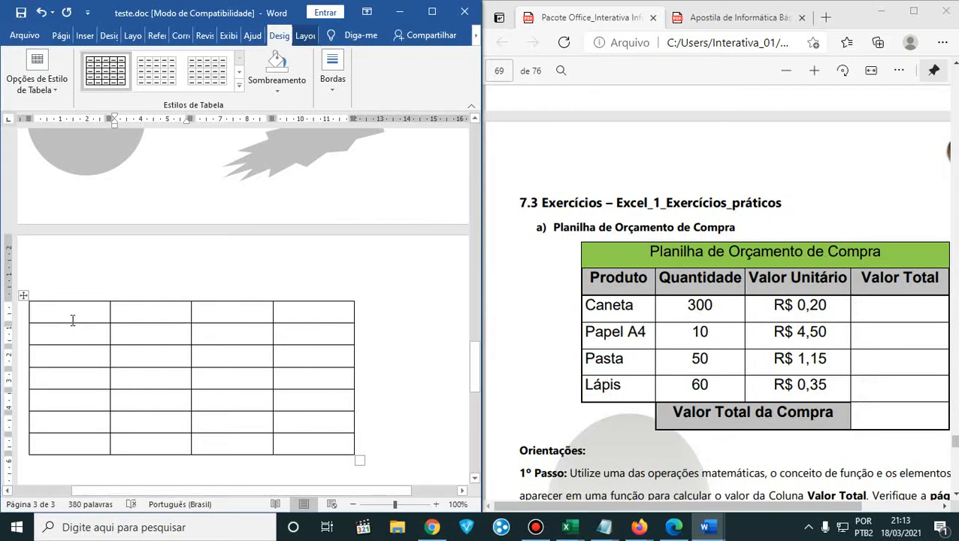
{"action": "mouse_move", "coordinate": [71, 318]}
{"action": "left_mouse_down"}
{"action": "mouse_move", "coordinate": [52, 312]}
{"action": "mouse_move", "coordinate": [286, 306]}
{"action": "left_mouse_up"}
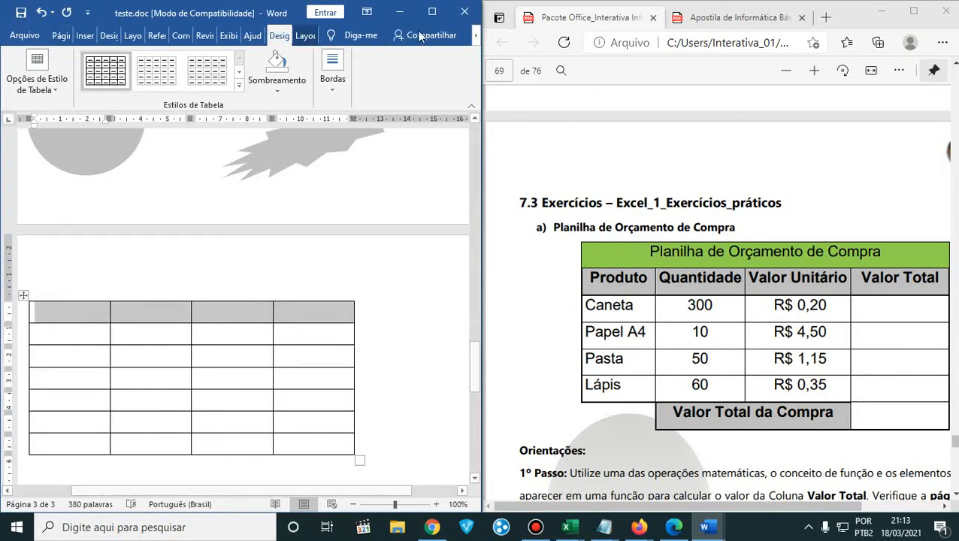
- Maximize Word and look back at the shapes on page 2 before returning to the table on page 3
{"action": "left_click", "coordinate": [432, 12]}
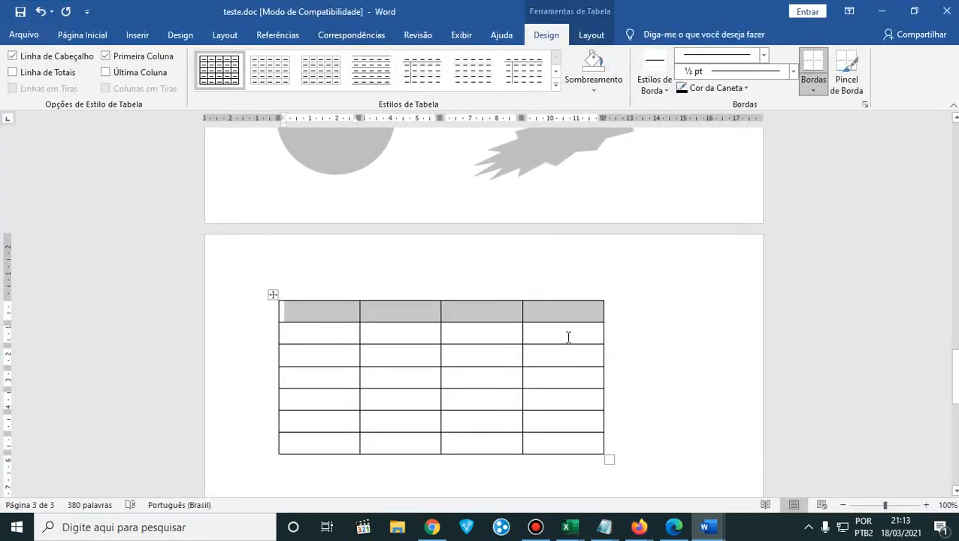
{"action": "scroll", "coordinate": [567, 336], "scroll_direction": "up", "scroll_amount": 3}
{"action": "scroll", "coordinate": [430, 224], "scroll_direction": "up", "scroll_amount": 3}
{"action": "scroll", "coordinate": [432, 225], "scroll_direction": "up", "scroll_amount": 2}
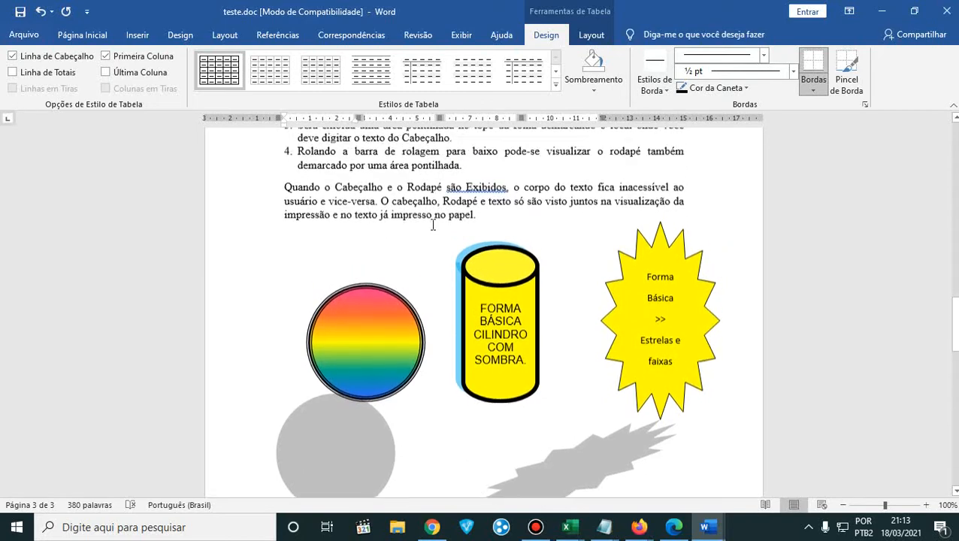
{"action": "scroll", "coordinate": [432, 225], "scroll_direction": "down", "scroll_amount": 7}
{"action": "scroll", "coordinate": [432, 224], "scroll_direction": "down", "scroll_amount": 1}
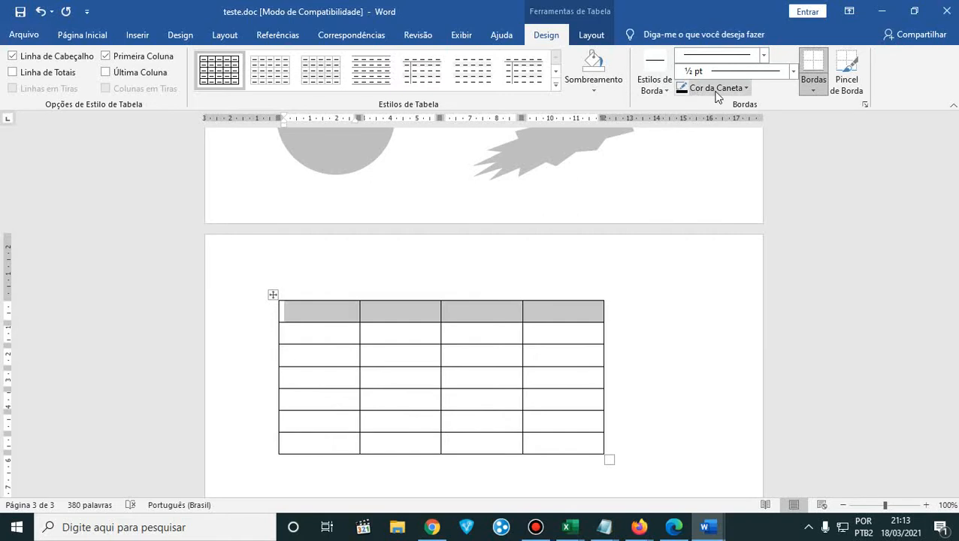
- Look through the theme border styles and the simple, grid and list table styles without applying any to the table
{"action": "left_click", "coordinate": [666, 90]}
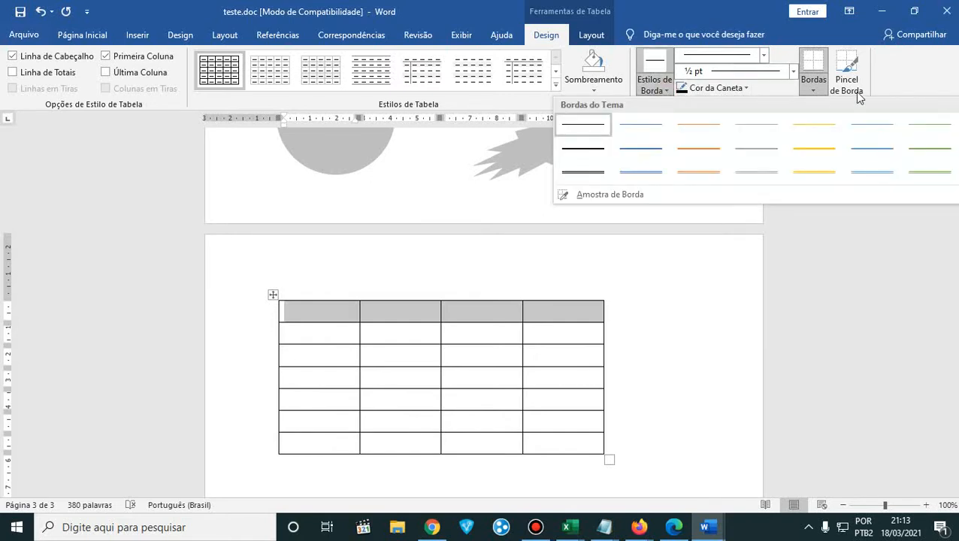
{"action": "left_click", "coordinate": [557, 90]}
{"action": "left_click", "coordinate": [556, 88]}
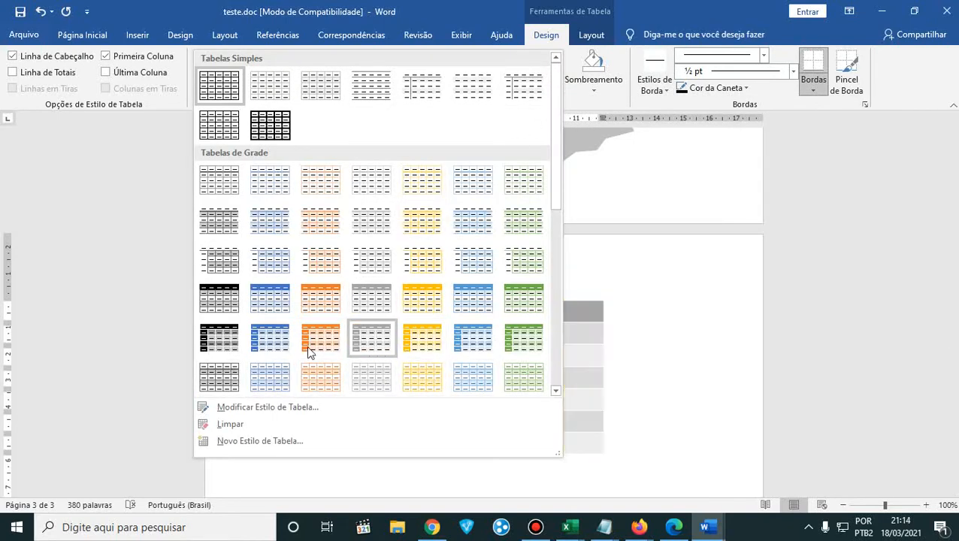
{"action": "scroll", "coordinate": [469, 313], "scroll_direction": "down", "scroll_amount": 3}
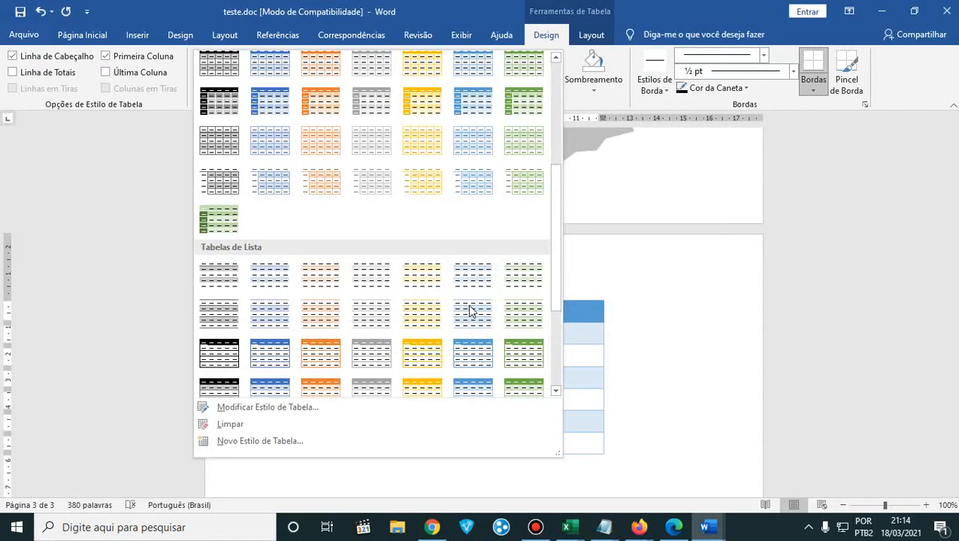
{"action": "scroll", "coordinate": [412, 359], "scroll_direction": "down", "scroll_amount": 4}
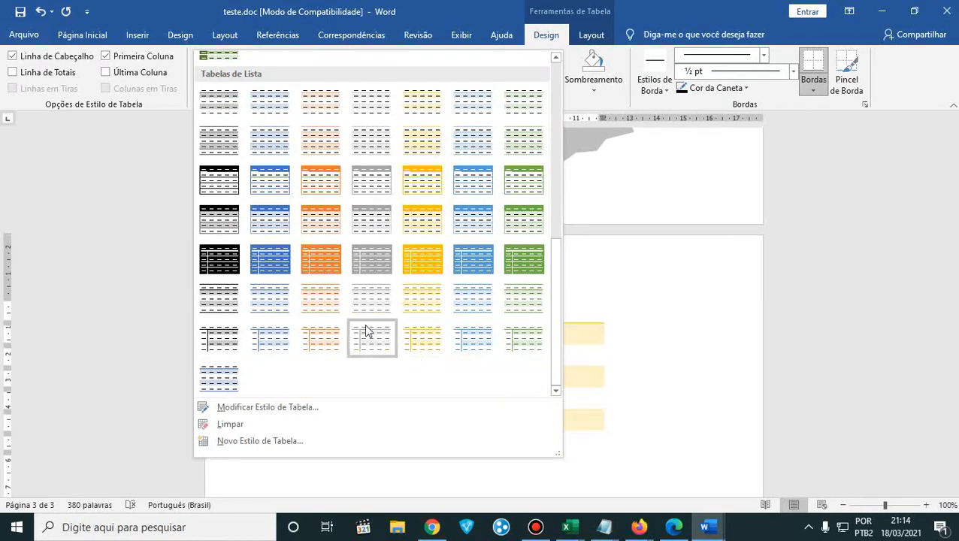
{"action": "left_click", "coordinate": [170, 7]}
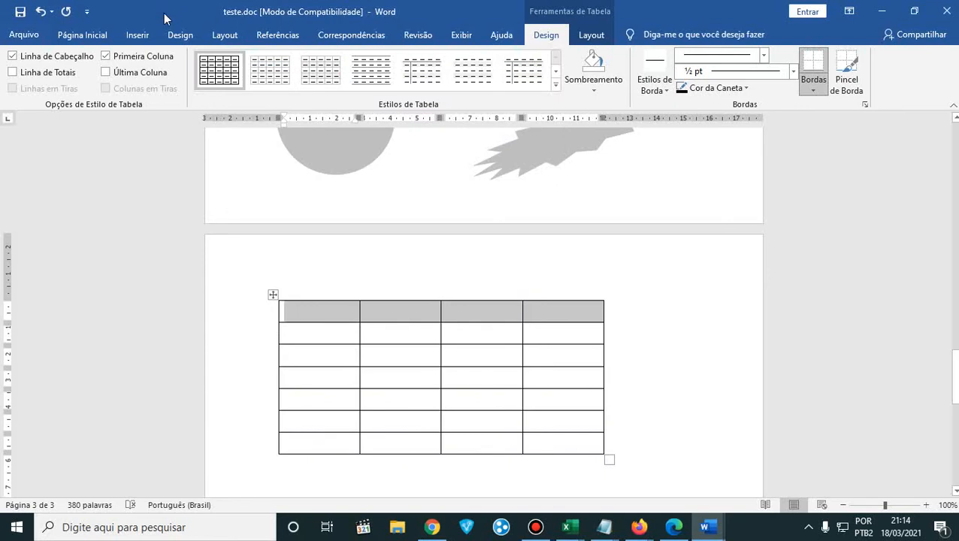
- Try merging the four selected cells of the table's first row with Mesclar Células, and undo the merge
{"action": "left_click", "coordinate": [596, 36]}
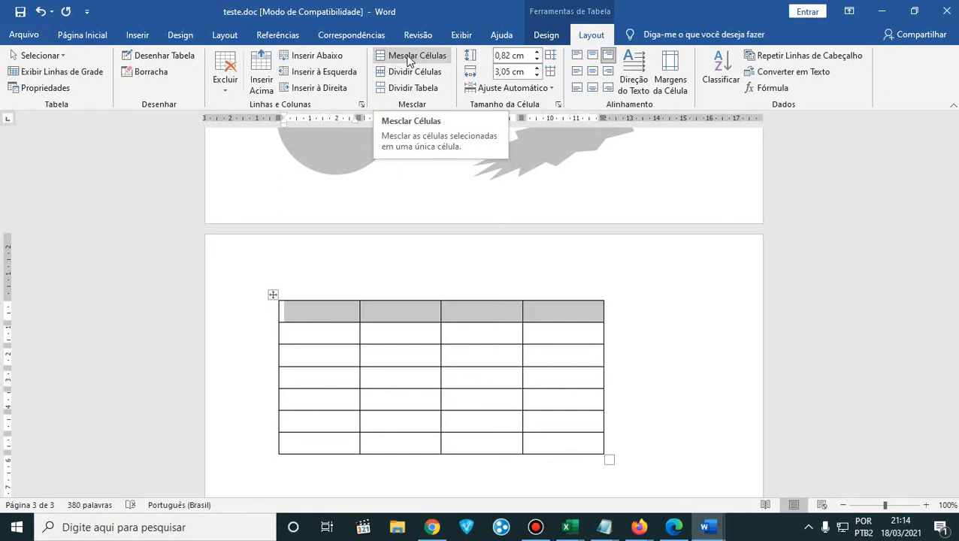
{"action": "left_click", "coordinate": [409, 56]}
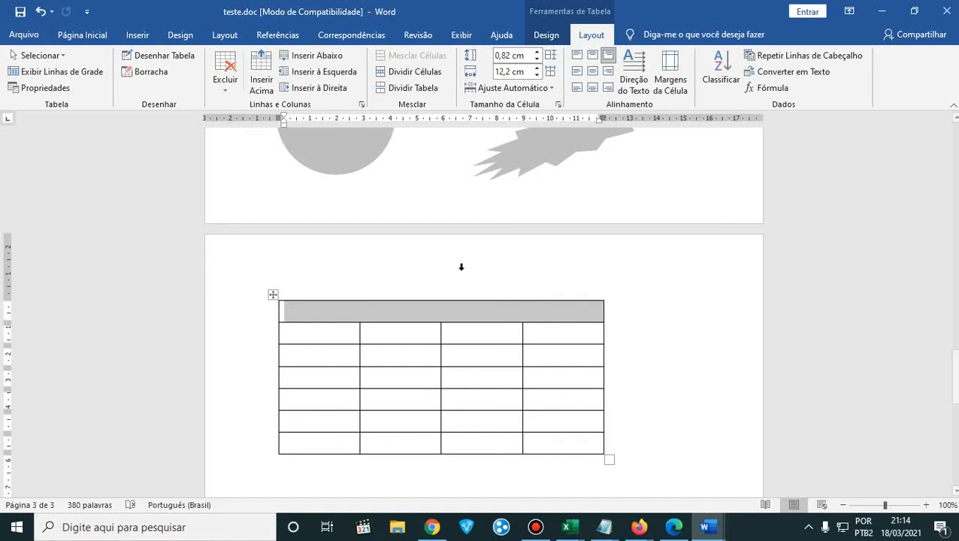
{"action": "left_click", "coordinate": [459, 350]}
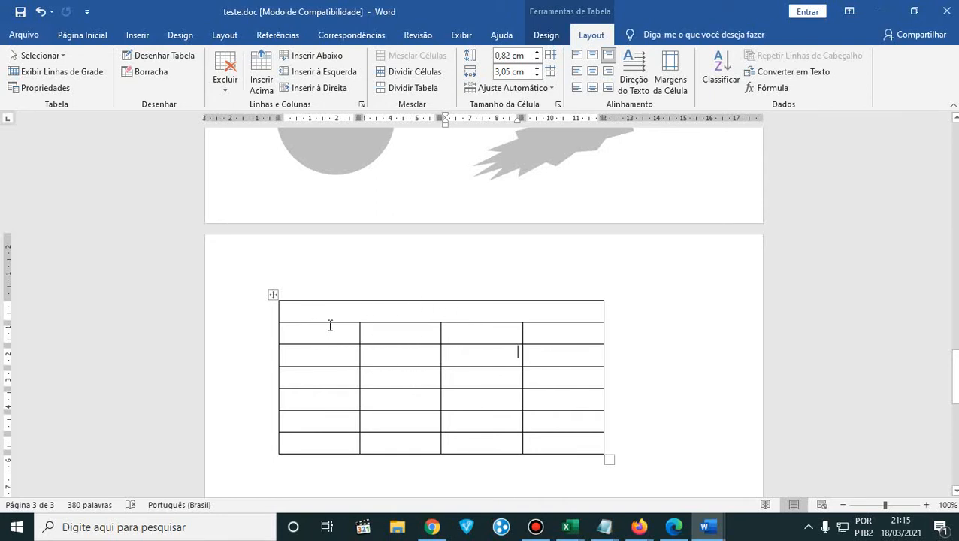
{"action": "key", "text": "ctrl+z"}
- Select all four cells of the table's first row again and merge them into a single title cell
{"action": "left_click", "coordinate": [340, 356]}
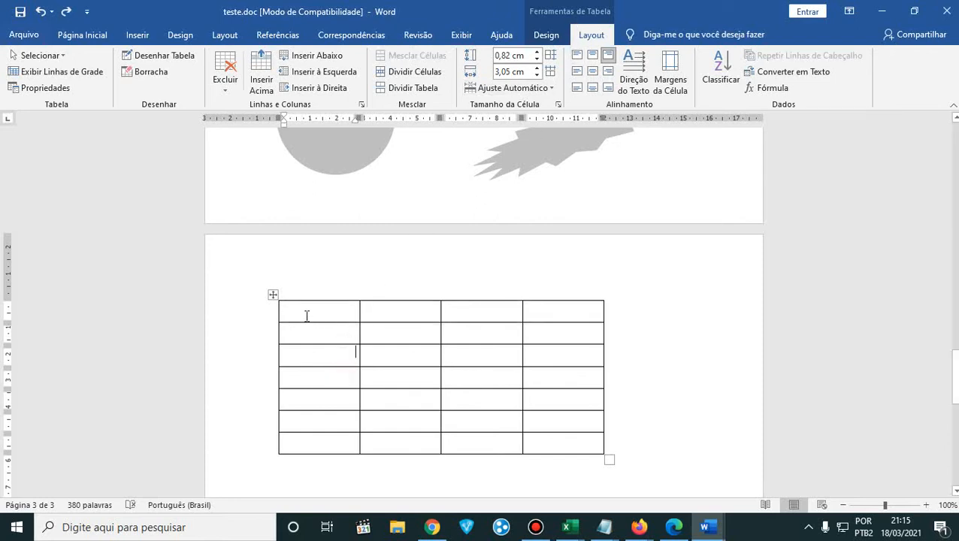
{"action": "left_click_drag", "start_coordinate": [306, 316], "coordinate": [534, 315]}
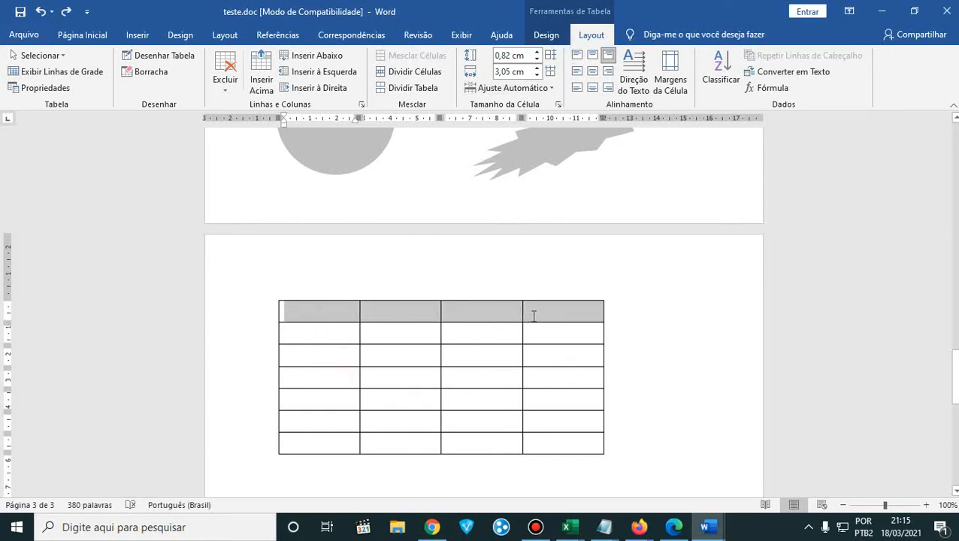
{"action": "right_click", "coordinate": [534, 316]}
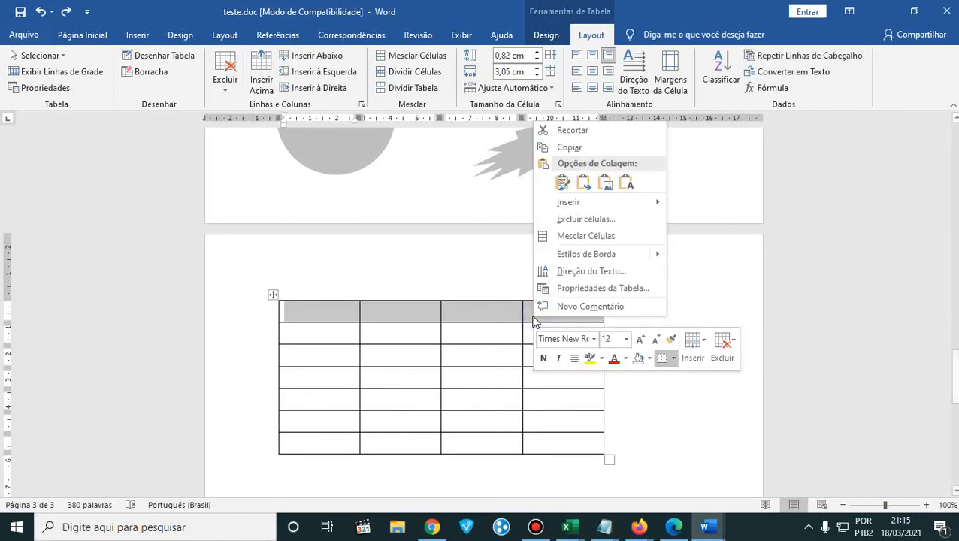
{"action": "left_click", "coordinate": [604, 248]}
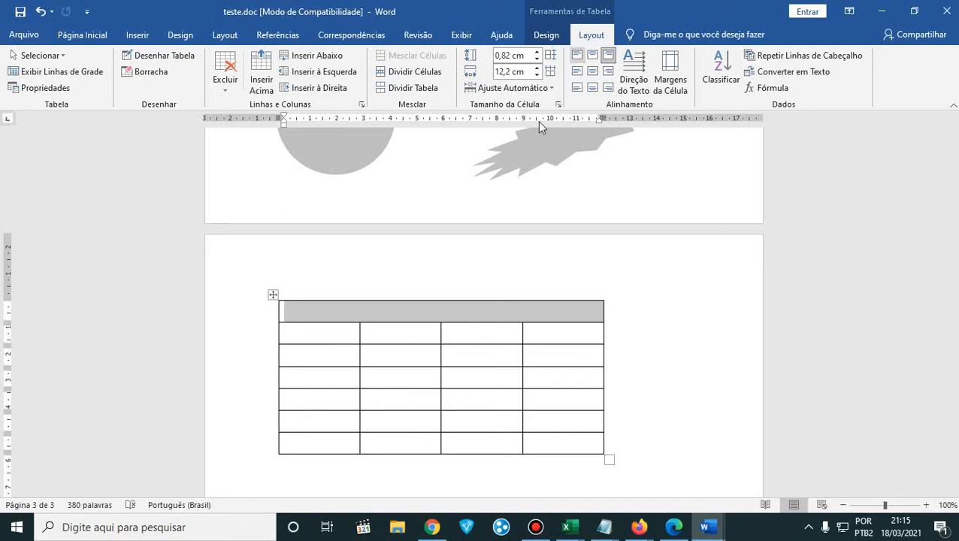
- Select the four cells of the table's second row and view their available cell options without applying any
{"action": "left_click_drag", "start_coordinate": [311, 332], "coordinate": [569, 329]}
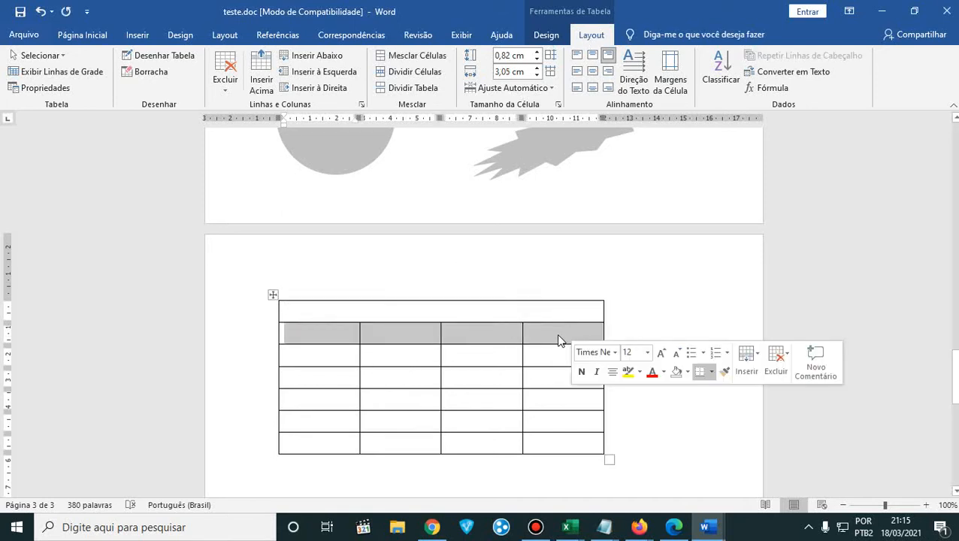
{"action": "right_click", "coordinate": [558, 341]}
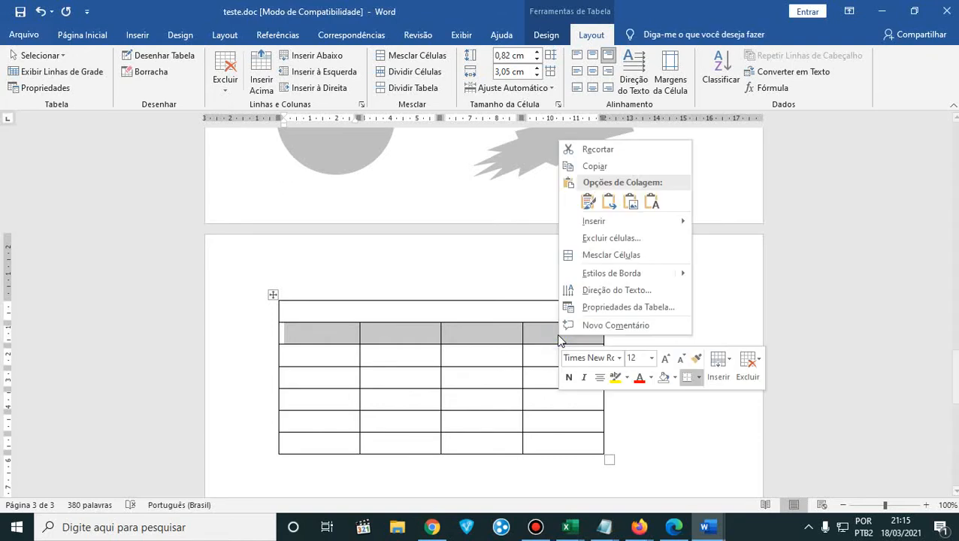
{"action": "left_click", "coordinate": [318, 337]}
- With Word beside the PDF, enter the title "Planilha de Orçamento de Compra" in the merged first row and center it
{"action": "left_click", "coordinate": [336, 323]}
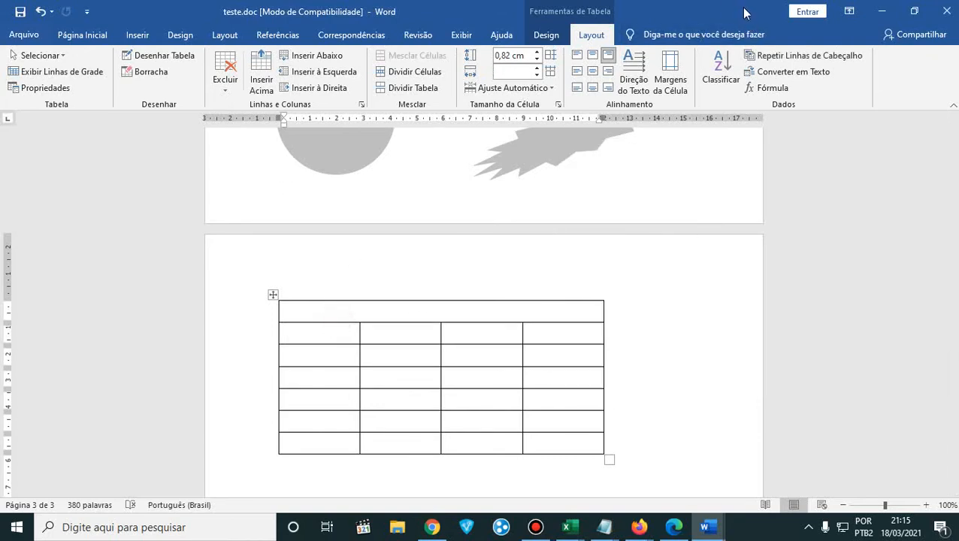
{"action": "double_click", "coordinate": [744, 13]}
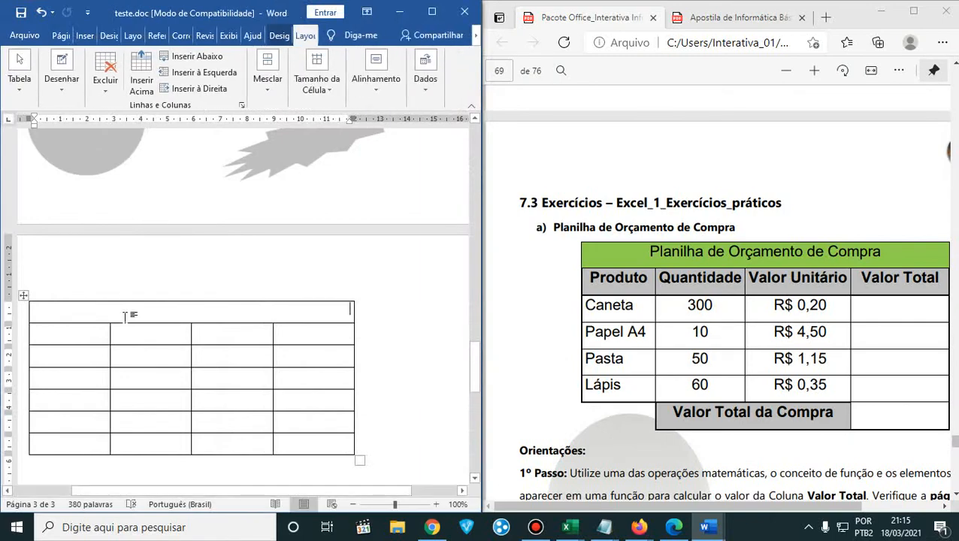
{"action": "type", "text": "P"}
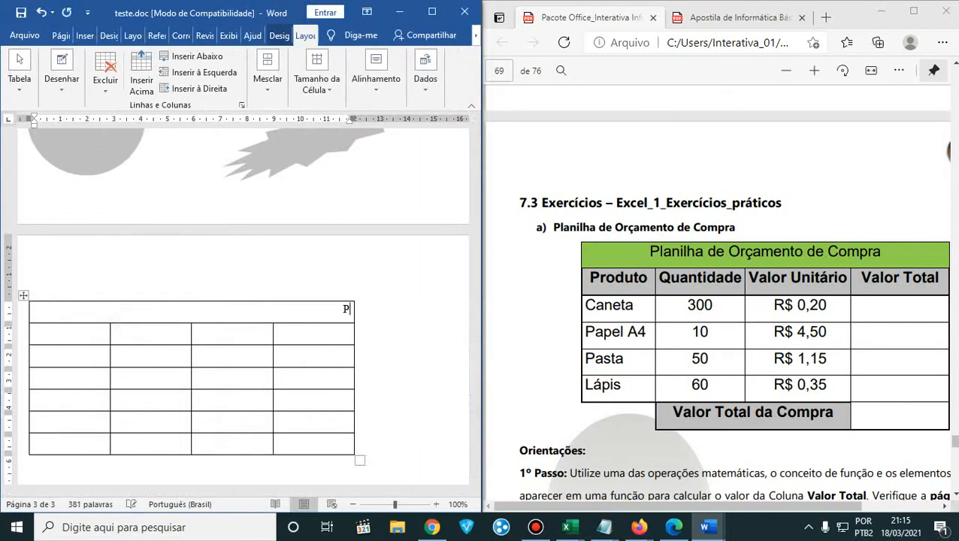
{"action": "type", "text": "lanilha de Orçament"}
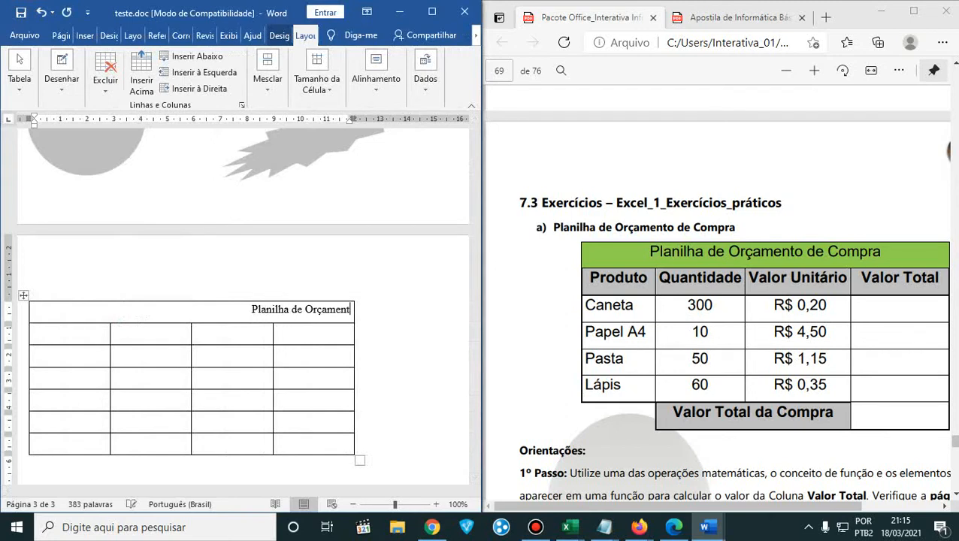
{"action": "type", "text": "o de Compra"}
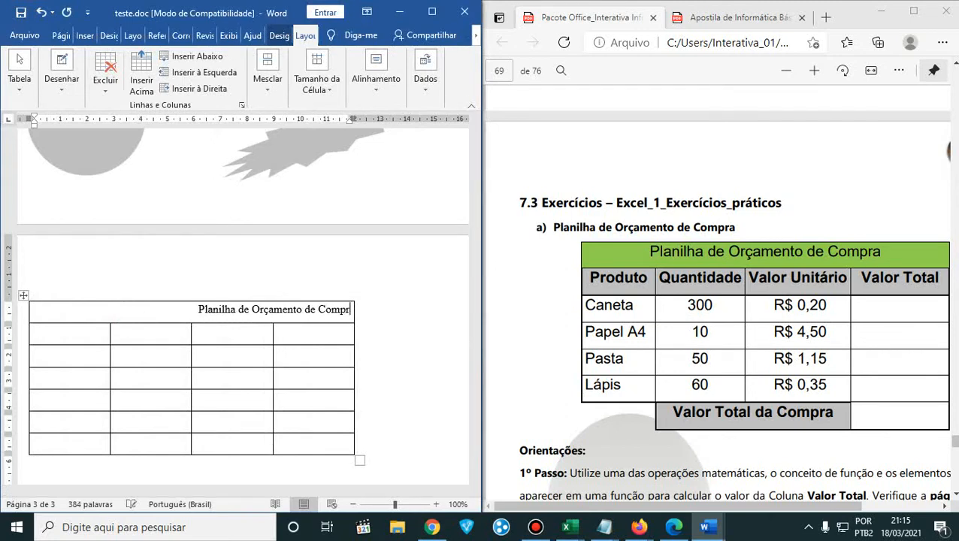
{"action": "left_click", "coordinate": [59, 37]}
{"action": "left_click", "coordinate": [264, 72]}
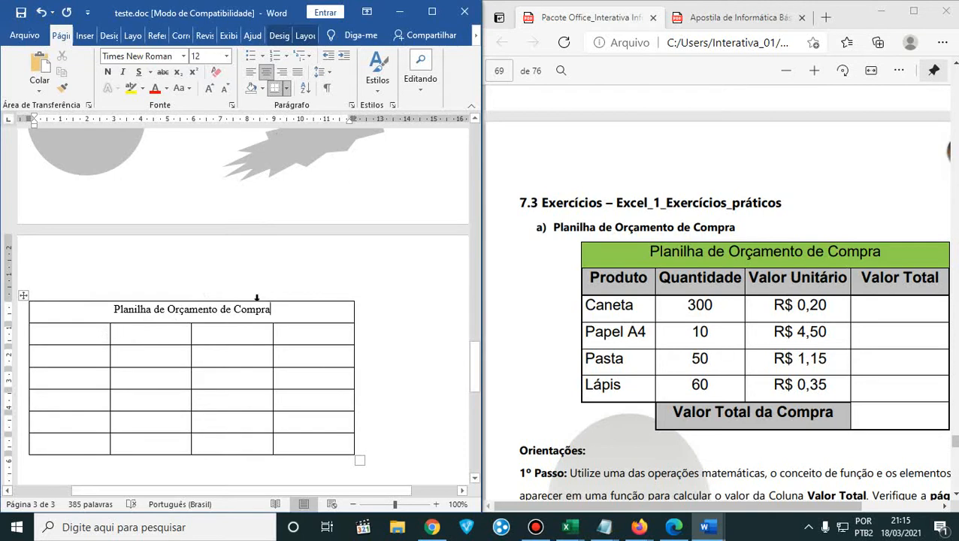
- Maximize Word and align the title to the center of its cell, both horizontally and vertically
{"action": "left_click", "coordinate": [432, 11]}
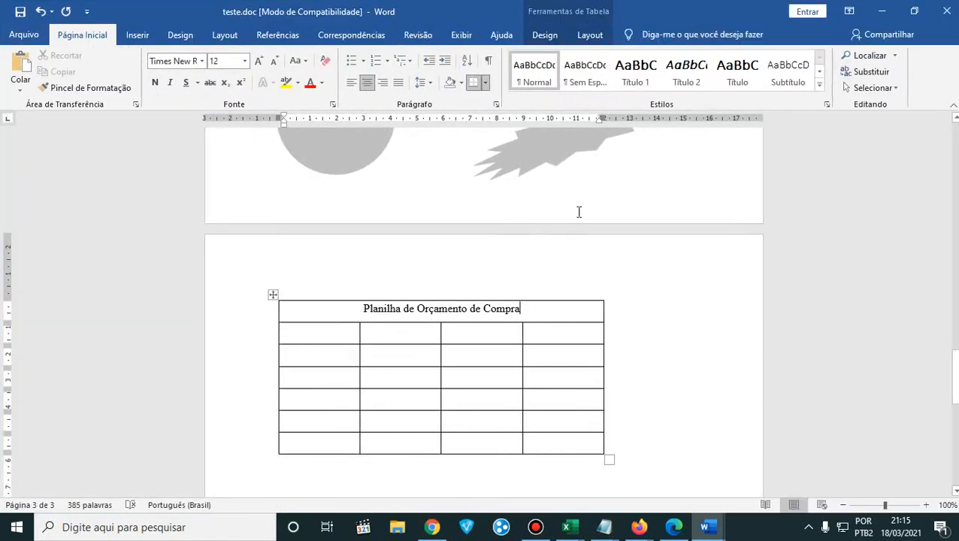
{"action": "left_click", "coordinate": [546, 35]}
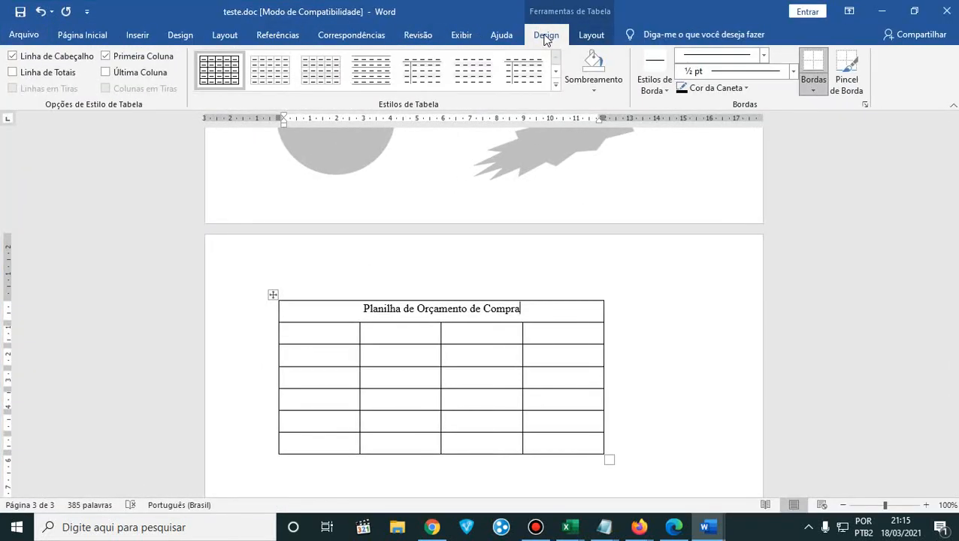
{"action": "left_click", "coordinate": [585, 35]}
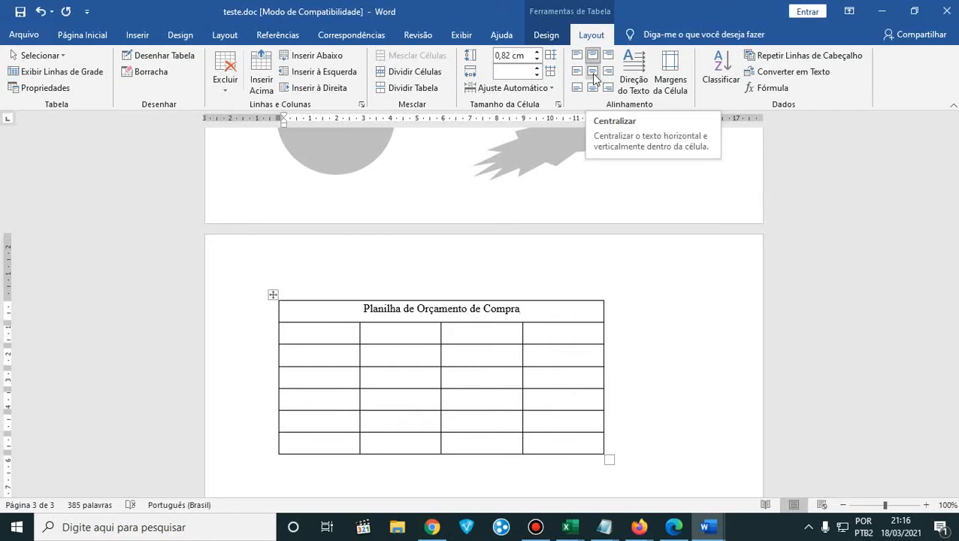
{"action": "left_click", "coordinate": [926, 506]}
{"action": "left_click", "coordinate": [926, 506]}
{"action": "left_click", "coordinate": [926, 506]}
{"action": "left_click", "coordinate": [926, 506]}
{"action": "left_click", "coordinate": [926, 505]}
{"action": "left_click", "coordinate": [926, 506]}
{"action": "left_click", "coordinate": [926, 506]}
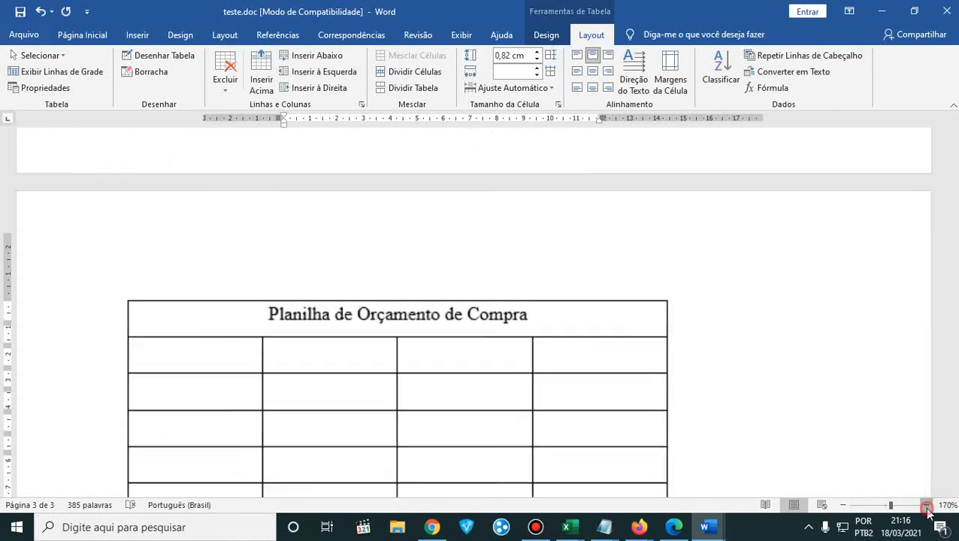
{"action": "scroll", "coordinate": [864, 397], "scroll_direction": "down", "scroll_amount": 3}
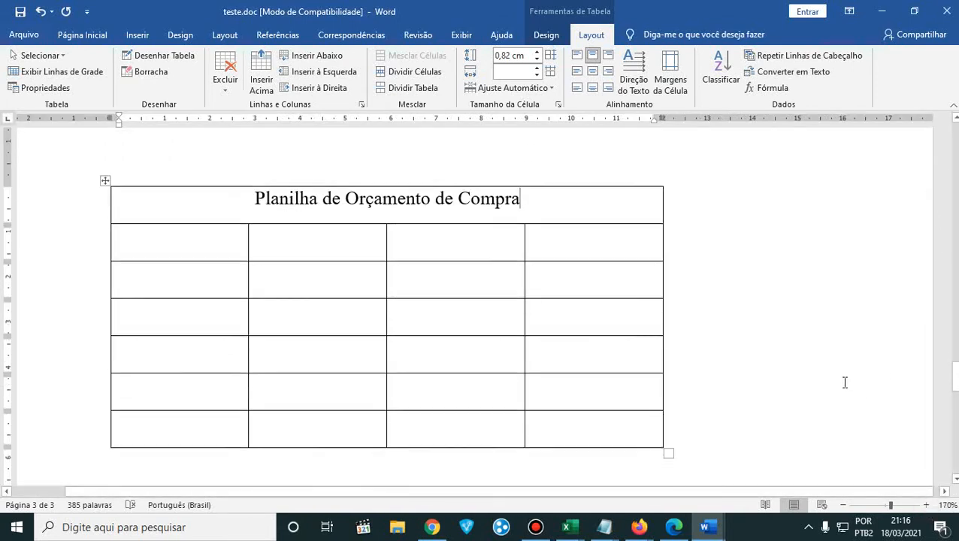
{"action": "left_click", "coordinate": [591, 76]}
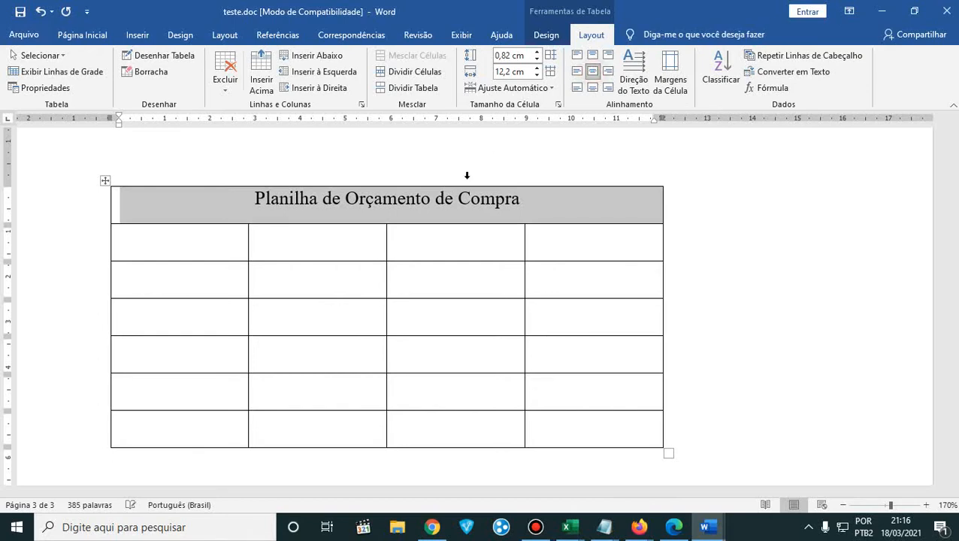
- Select the title text and try aligning it to the bottom center of its cell
{"action": "left_click", "coordinate": [407, 203]}
{"action": "left_click_drag", "start_coordinate": [256, 198], "coordinate": [520, 199]}
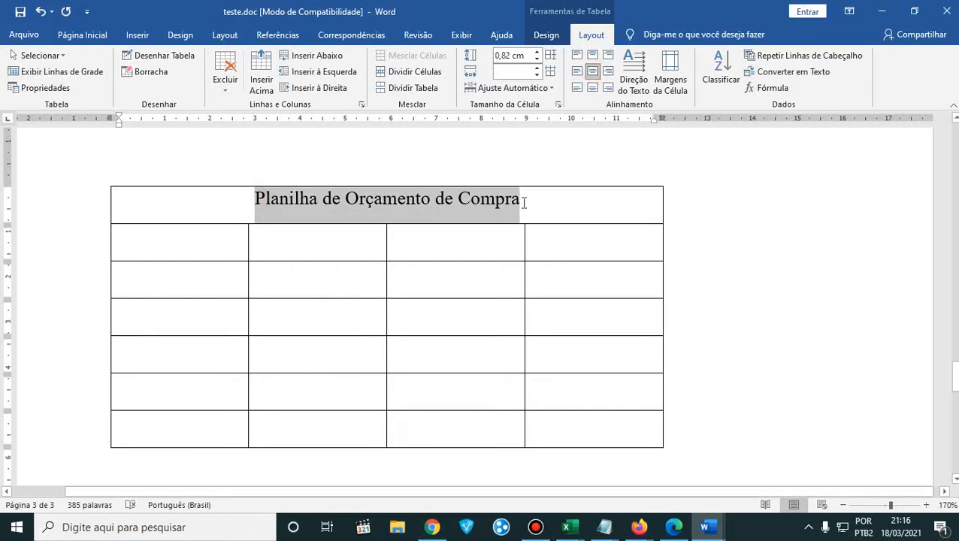
{"action": "left_click", "coordinate": [591, 76]}
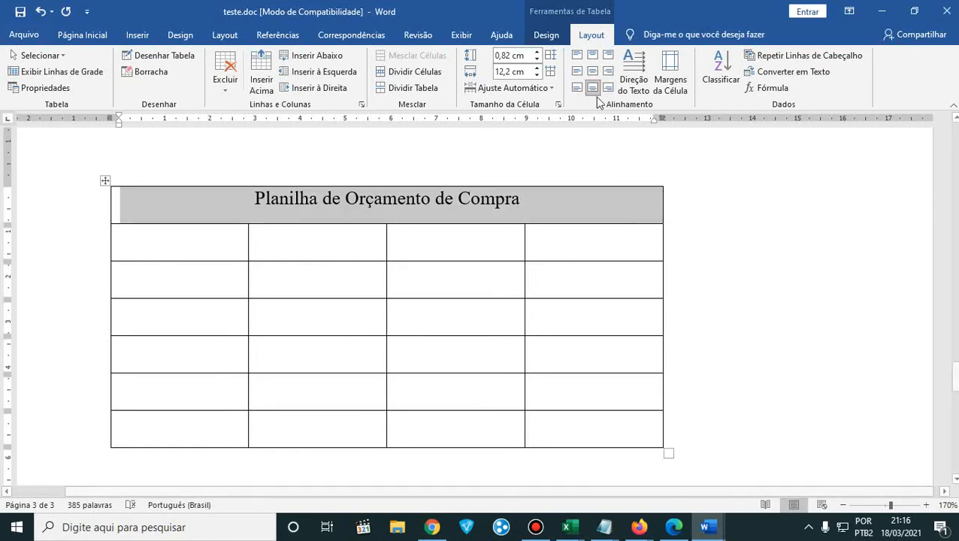
{"action": "left_click", "coordinate": [374, 229]}
{"action": "left_click", "coordinate": [257, 201]}
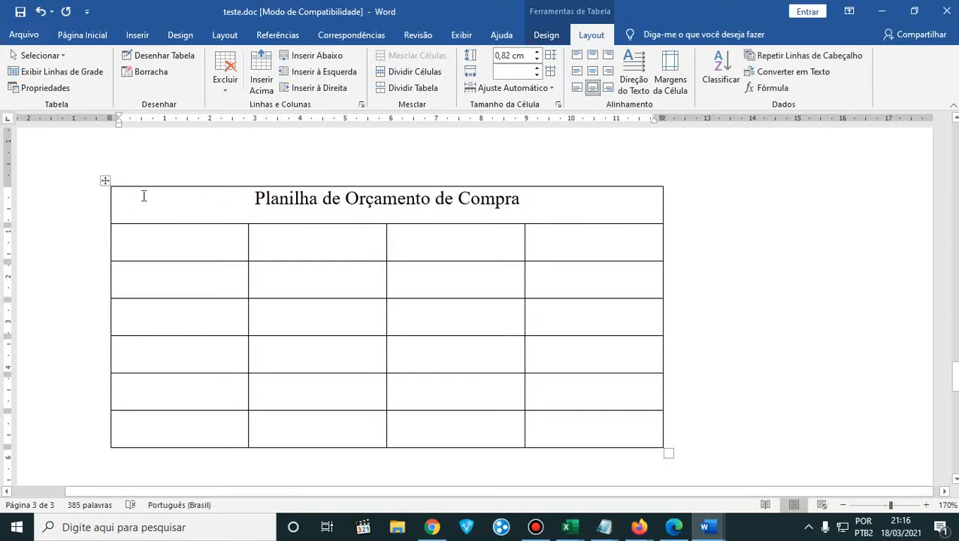
- Increase the title row's height to 1 cm by moving its lower border, and undo the change
{"action": "left_click", "coordinate": [217, 224]}
{"action": "left_click_drag", "start_coordinate": [221, 223], "coordinate": [222, 237]}
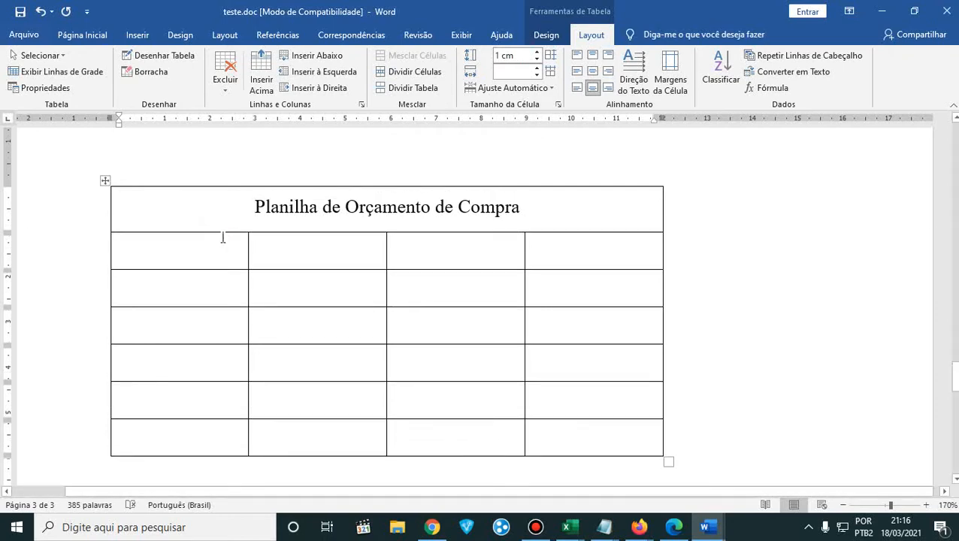
{"action": "key", "text": "ctrl+z"}
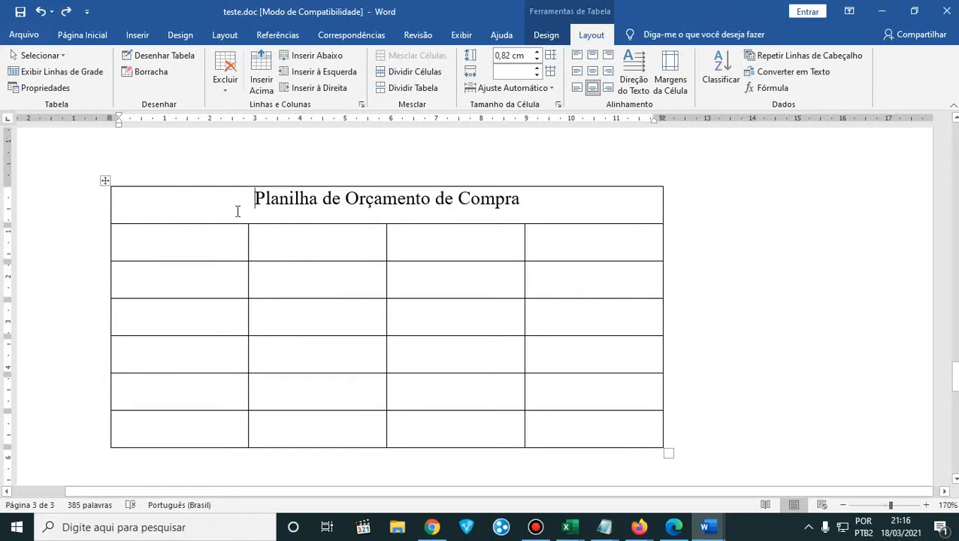
- Try the middle center, middle left and middle right alignments on the title, and set it to top center
{"action": "left_click", "coordinate": [597, 73]}
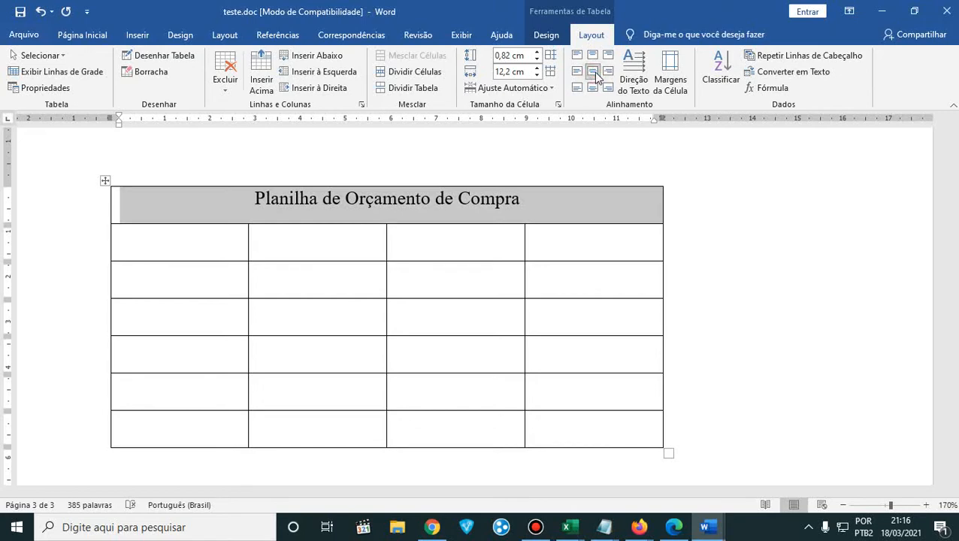
{"action": "left_click", "coordinate": [578, 73]}
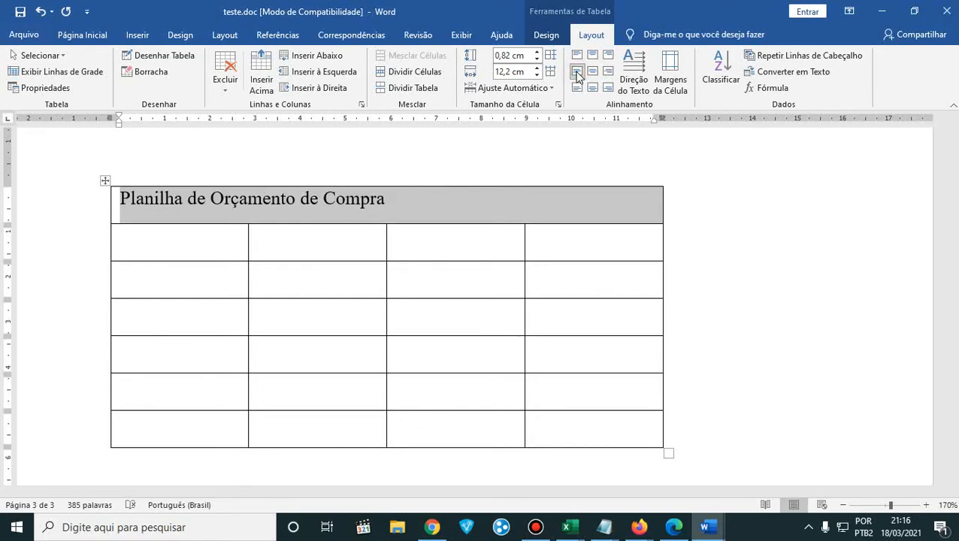
{"action": "left_click", "coordinate": [608, 72]}
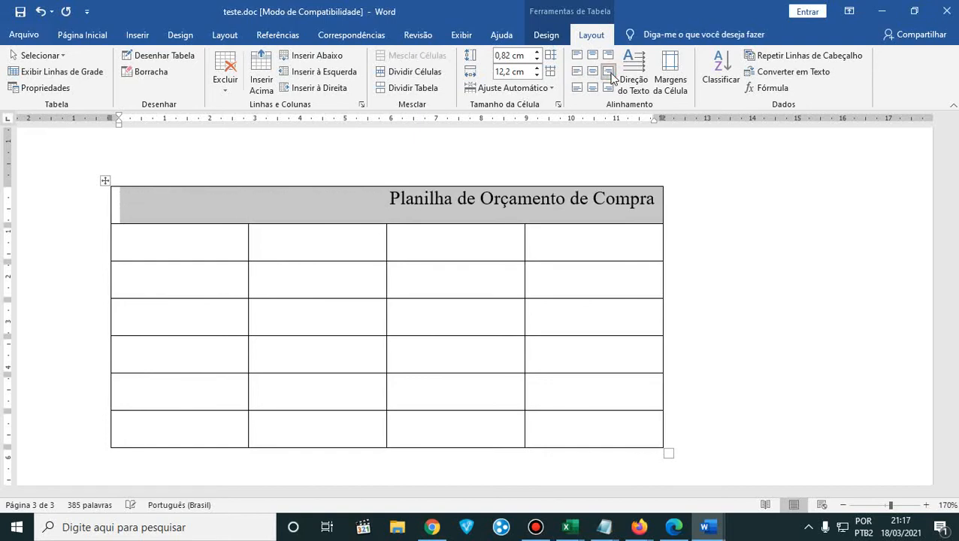
{"action": "left_click", "coordinate": [593, 57]}
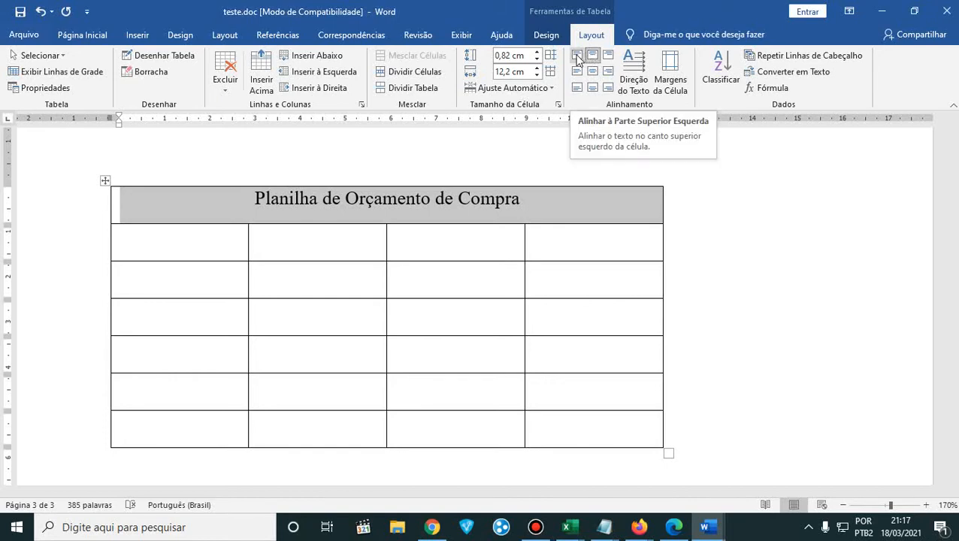
- Try the top left, top right, bottom right and bottom left alignments on the title, and set it to middle center
{"action": "left_click", "coordinate": [577, 57]}
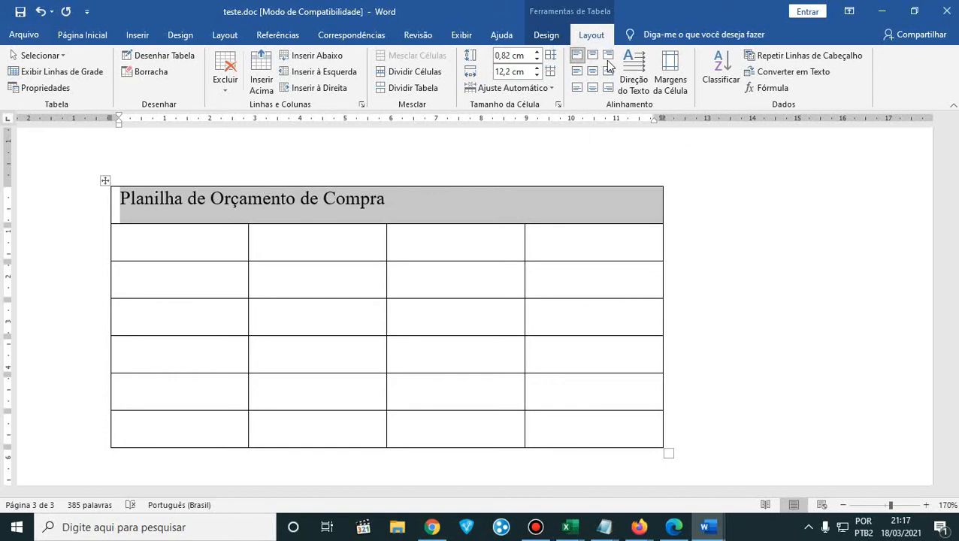
{"action": "left_click", "coordinate": [608, 57]}
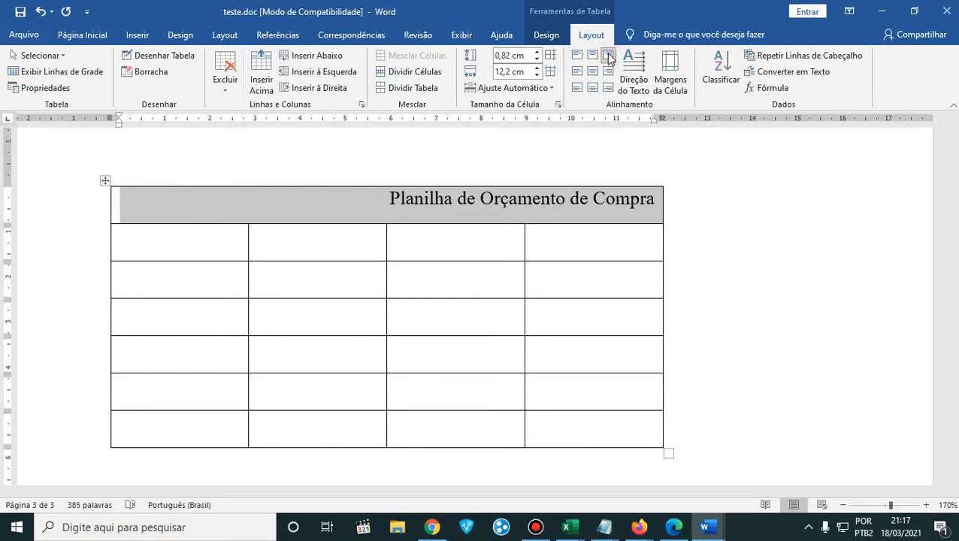
{"action": "left_click", "coordinate": [608, 89]}
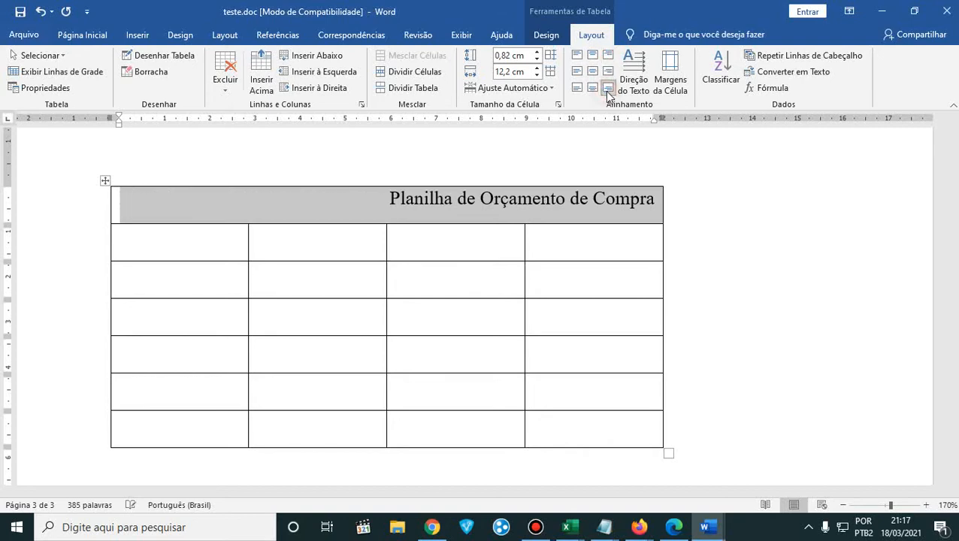
{"action": "left_click", "coordinate": [576, 88]}
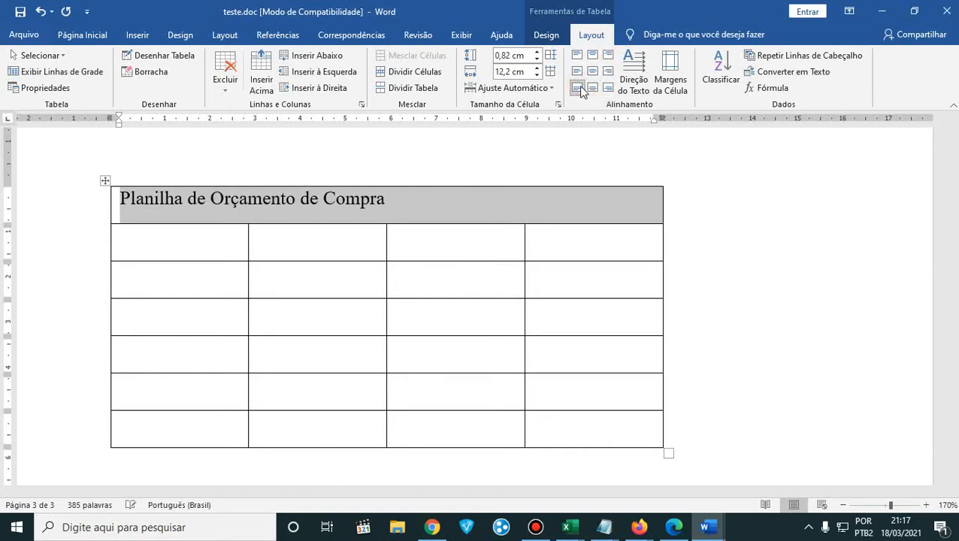
{"action": "left_click", "coordinate": [608, 88]}
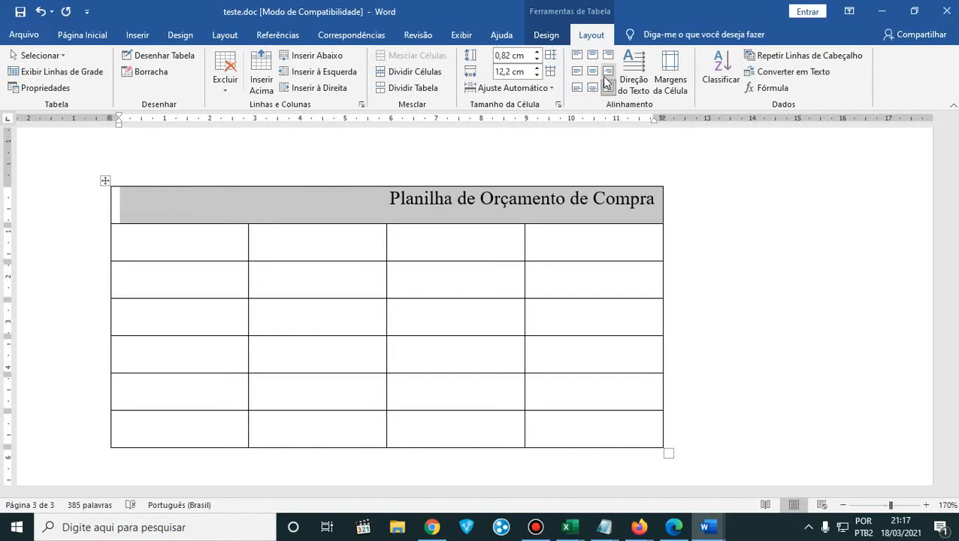
{"action": "left_click", "coordinate": [592, 71]}
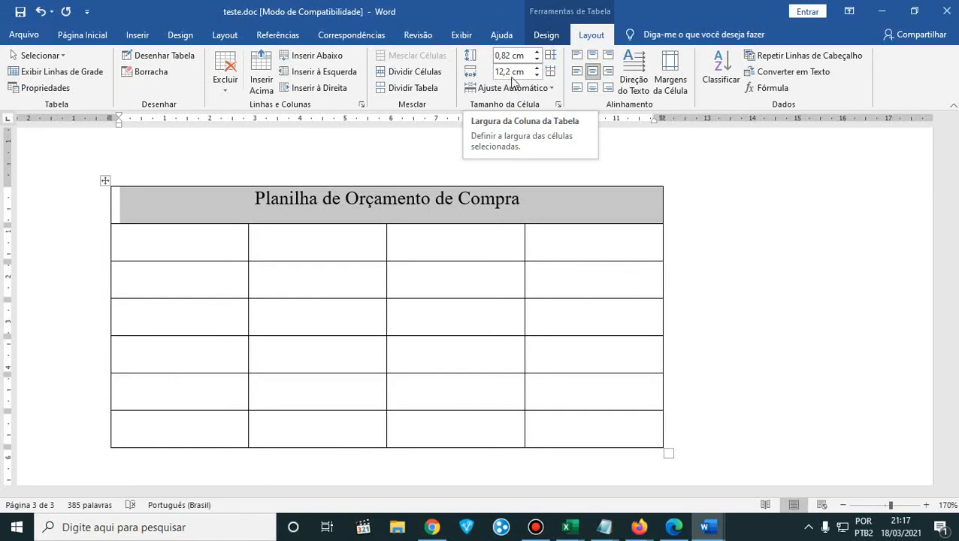
- Reduce the title cell's width to 12 cm, and undo the change
{"action": "left_click", "coordinate": [537, 75]}
{"action": "left_click", "coordinate": [537, 76]}
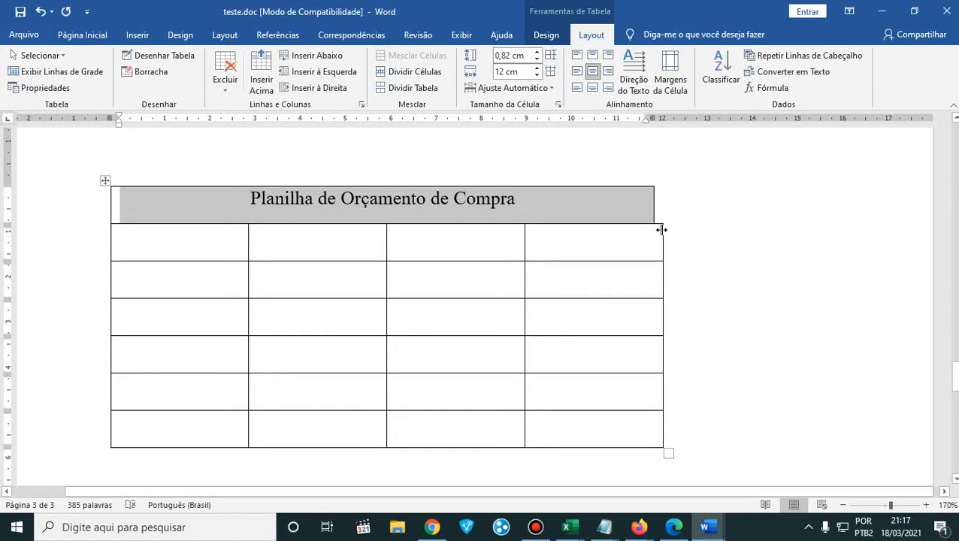
{"action": "left_click", "coordinate": [216, 204]}
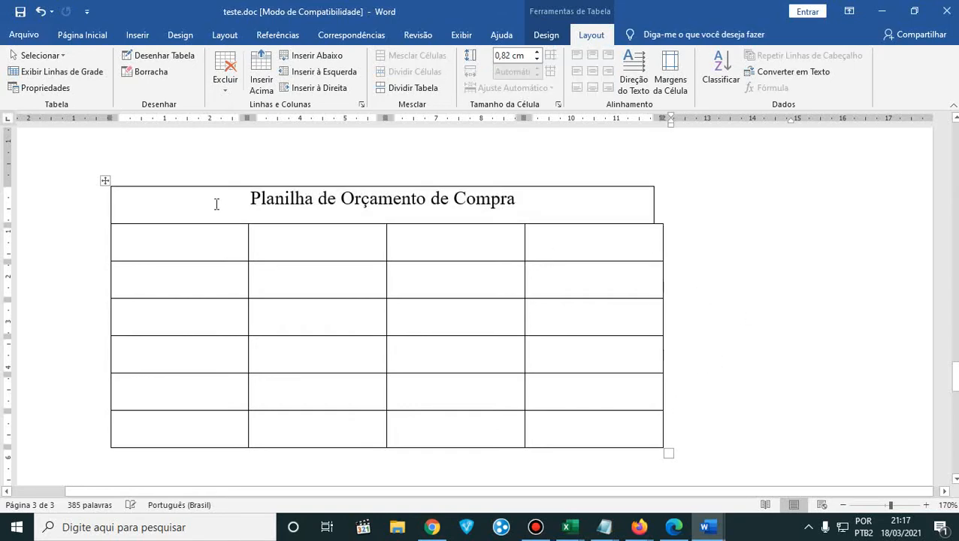
{"action": "key", "text": "ctrl+z"}
{"action": "key", "text": "ctrl+z"}
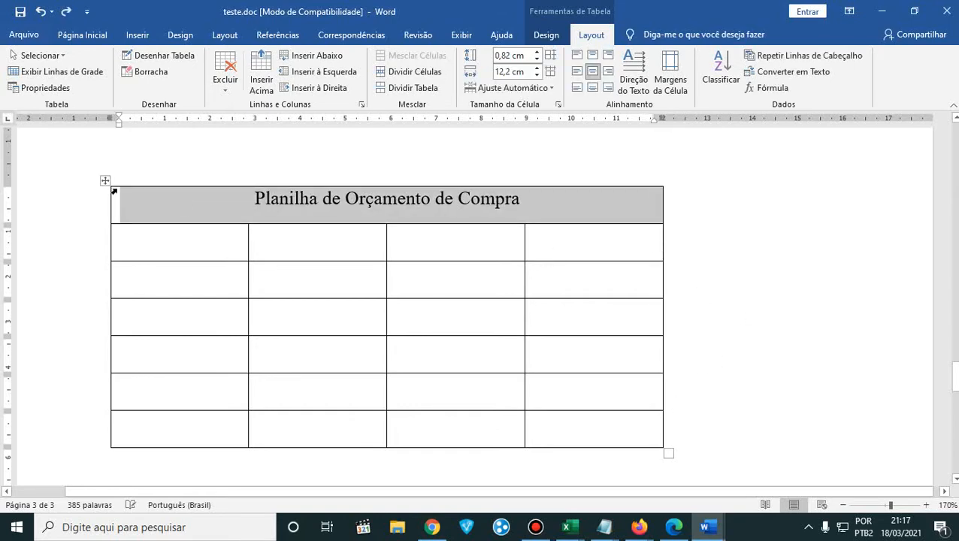
- Select the whole table, try reducing its cell width and setting it to 12 cm, and undo both changes
{"action": "left_click", "coordinate": [163, 225]}
{"action": "left_click_drag", "start_coordinate": [207, 205], "coordinate": [553, 419]}
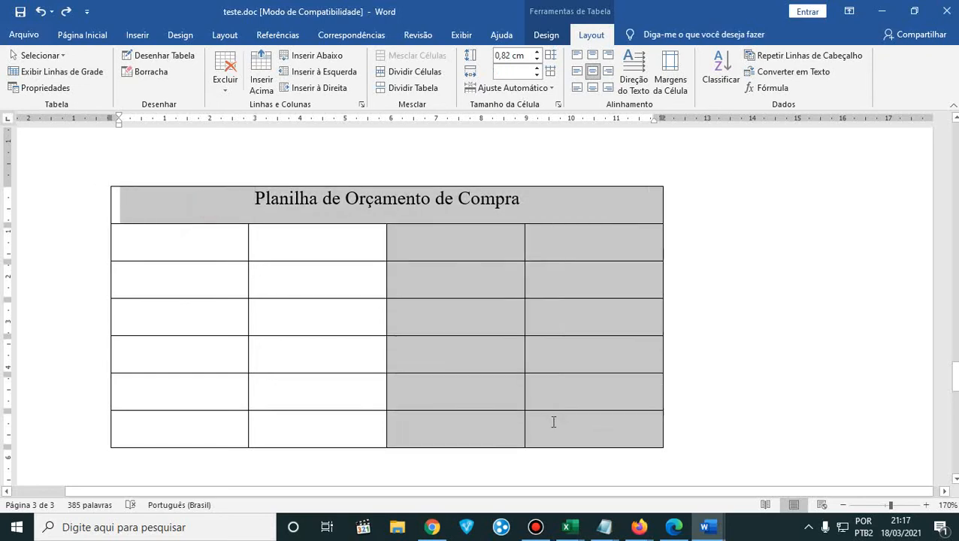
{"action": "left_click", "coordinate": [398, 331]}
{"action": "left_click_drag", "start_coordinate": [610, 424], "coordinate": [255, 206]}
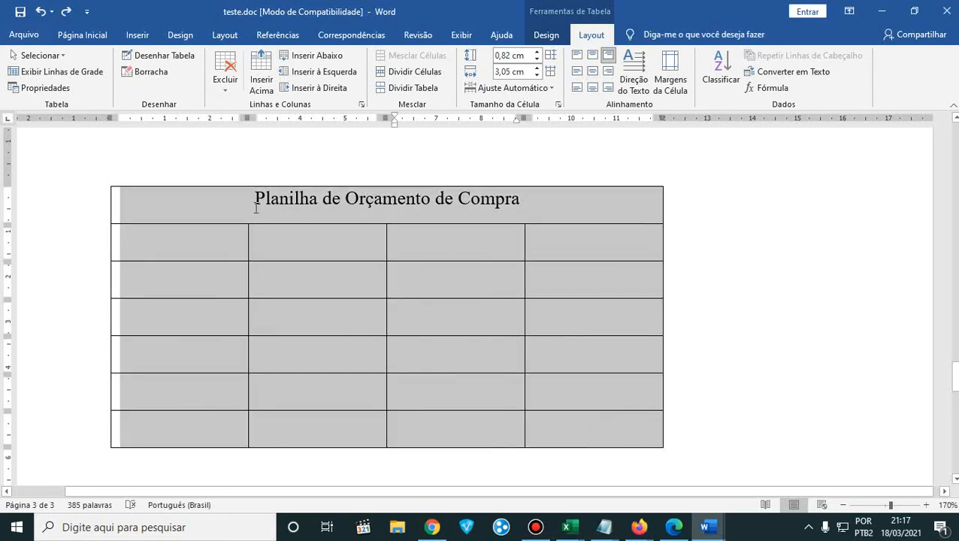
{"action": "left_click", "coordinate": [536, 74]}
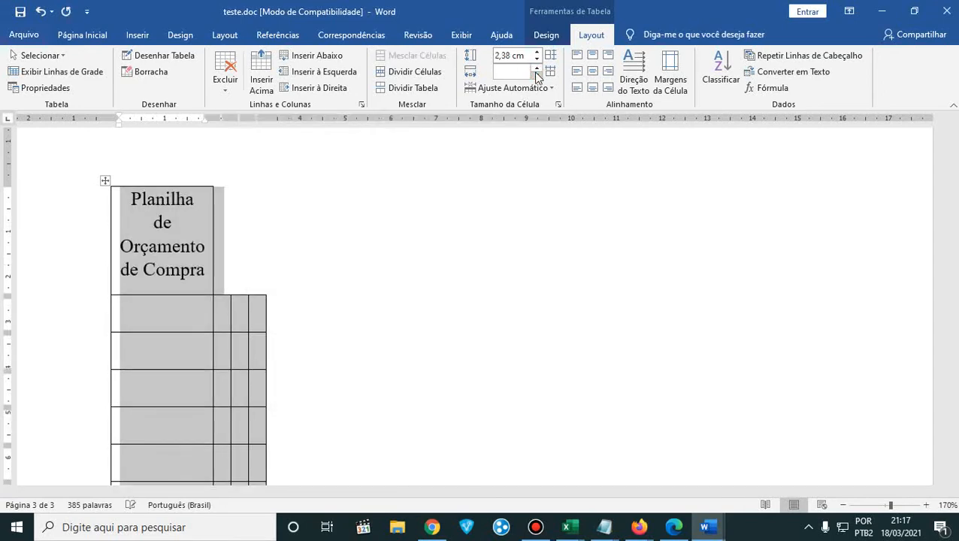
{"action": "key", "text": "ctrl+z"}
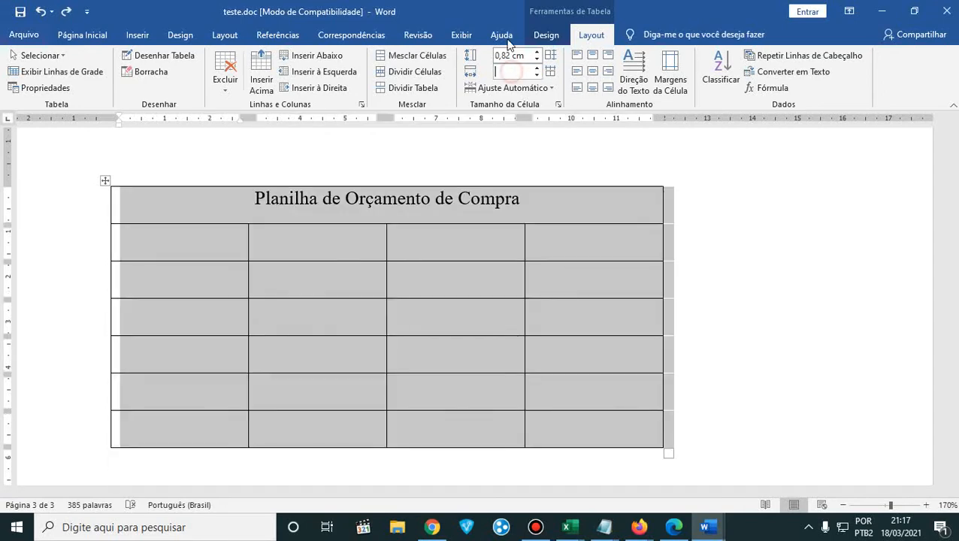
{"action": "key", "text": "Return"}
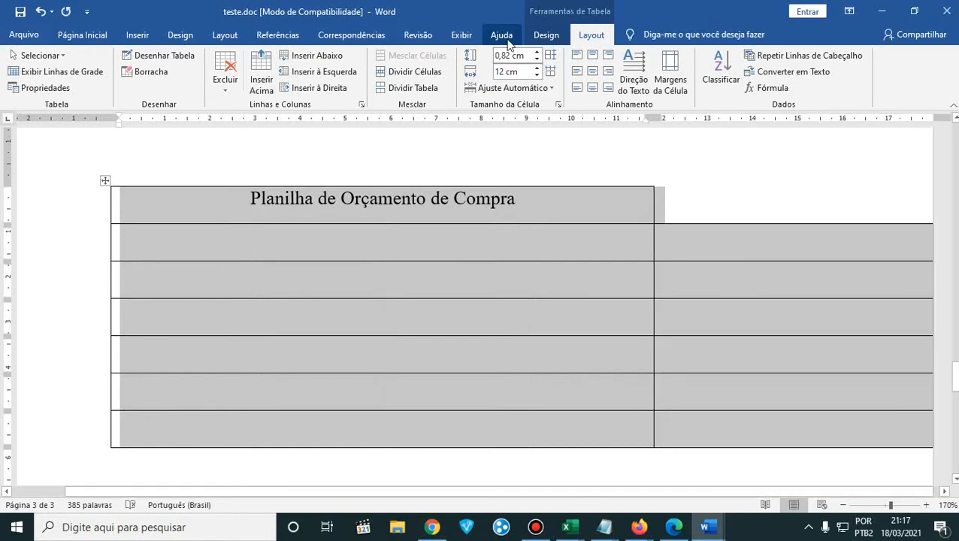
{"action": "key", "text": "ctrl+z"}
{"action": "left_click", "coordinate": [556, 301]}
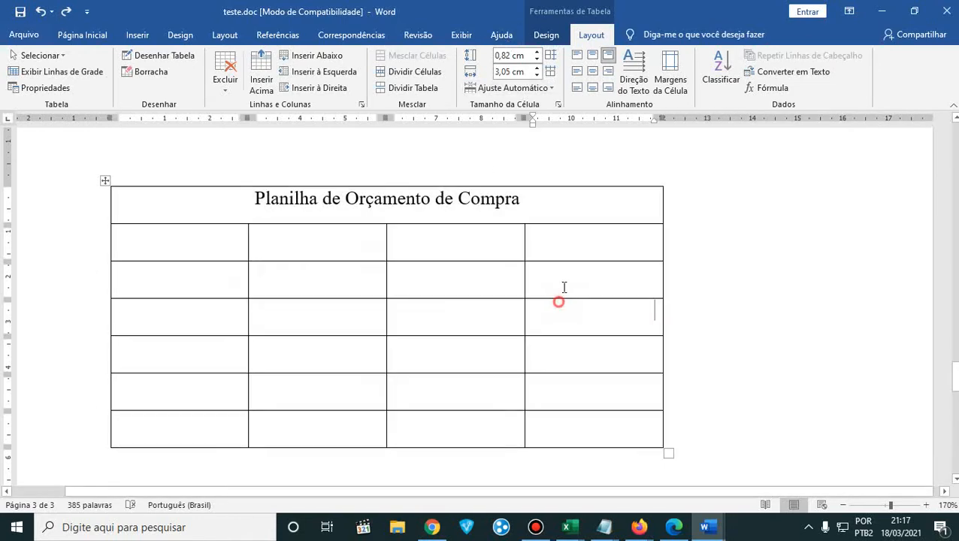
- Practice selecting the four cells of the row below the title and the first column's cells beneath the title
{"action": "left_click", "coordinate": [583, 206]}
{"action": "left_click_drag", "start_coordinate": [187, 247], "coordinate": [592, 243]}
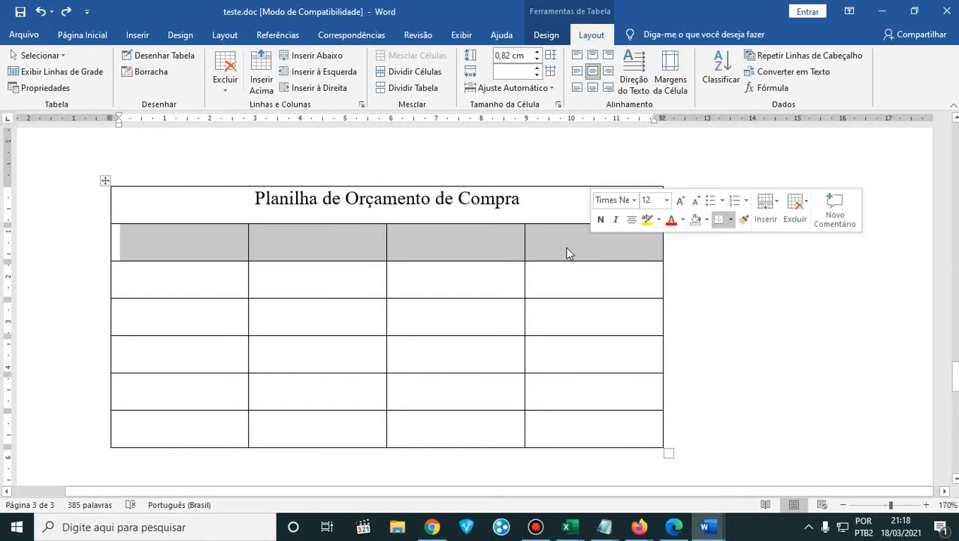
{"action": "left_click_drag", "start_coordinate": [203, 233], "coordinate": [551, 252]}
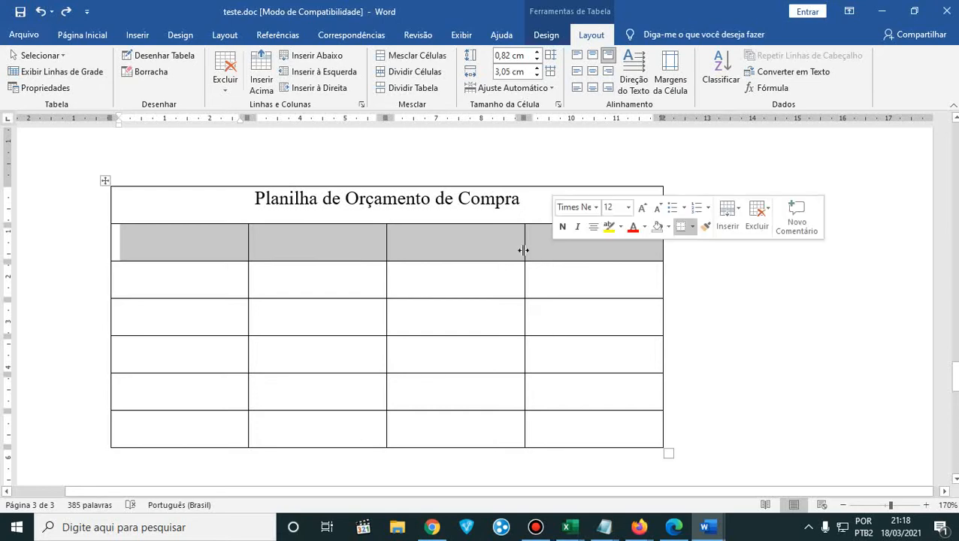
{"action": "left_click", "coordinate": [172, 287]}
{"action": "left_click", "coordinate": [194, 242]}
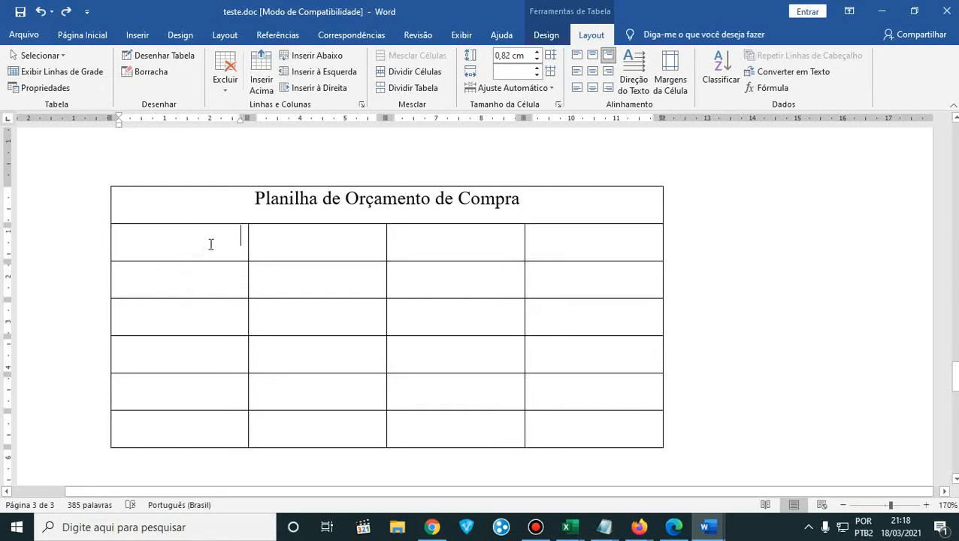
{"action": "left_click_drag", "start_coordinate": [209, 243], "coordinate": [223, 438]}
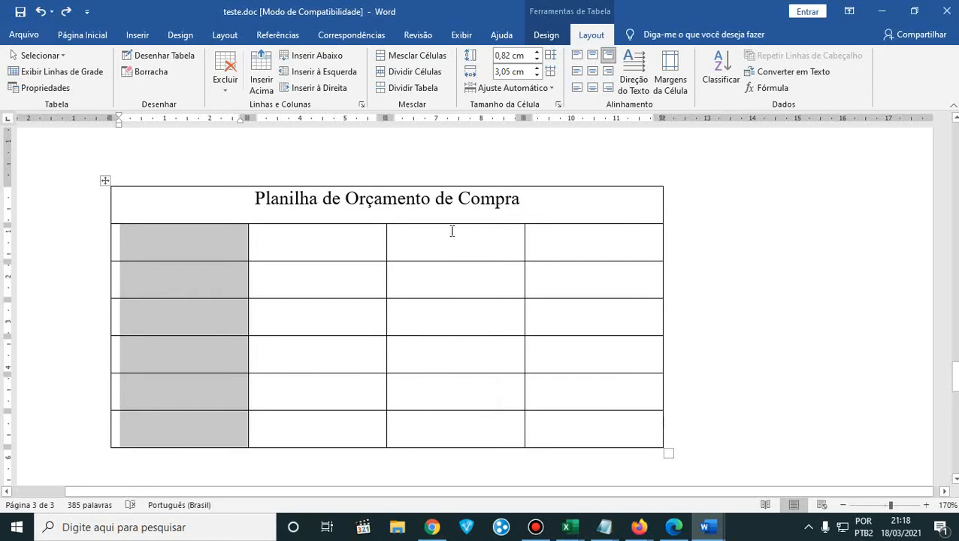
{"action": "left_click", "coordinate": [210, 253]}
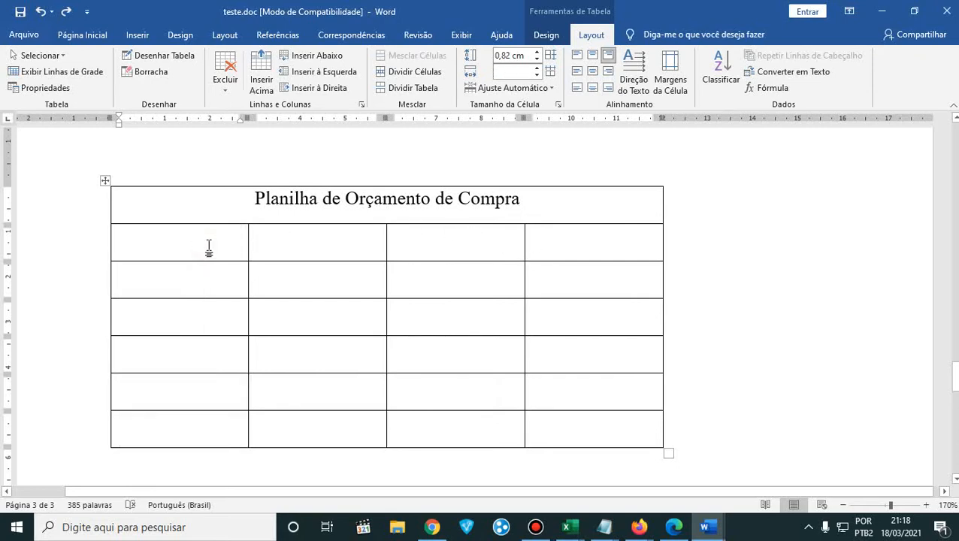
{"action": "left_click_drag", "start_coordinate": [209, 245], "coordinate": [207, 419]}
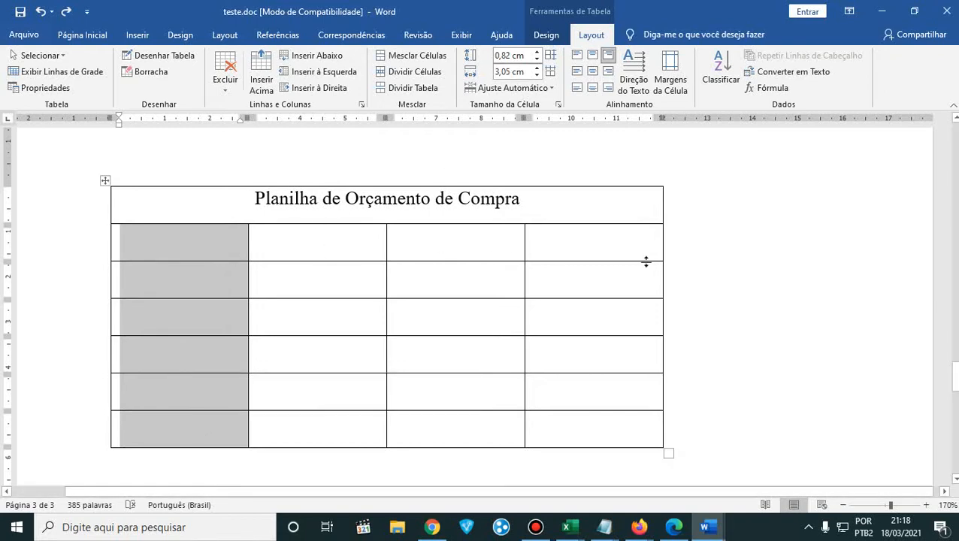
{"action": "left_click", "coordinate": [195, 255]}
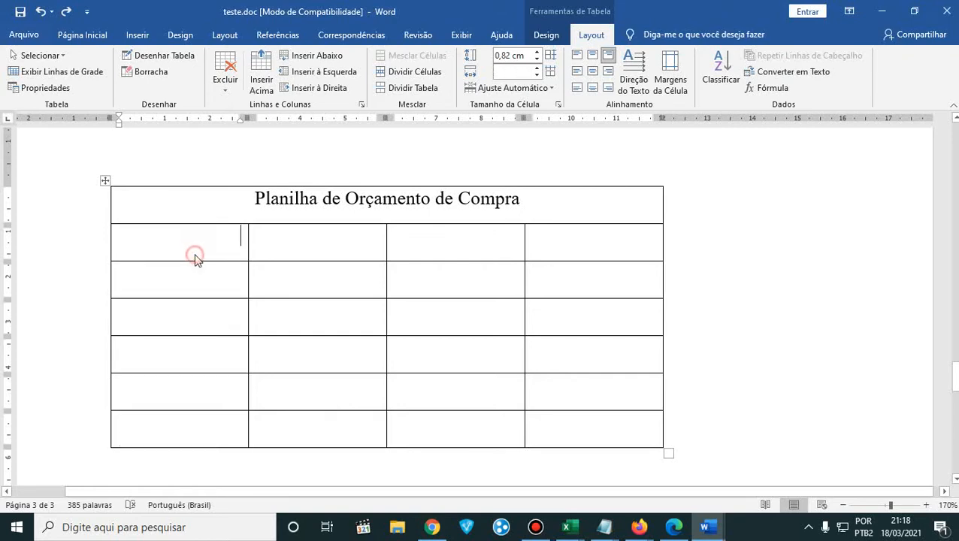
- Set the width of each of the four columns beneath the title row to 3 cm, one column at a time
{"action": "left_click_drag", "start_coordinate": [189, 242], "coordinate": [214, 419]}
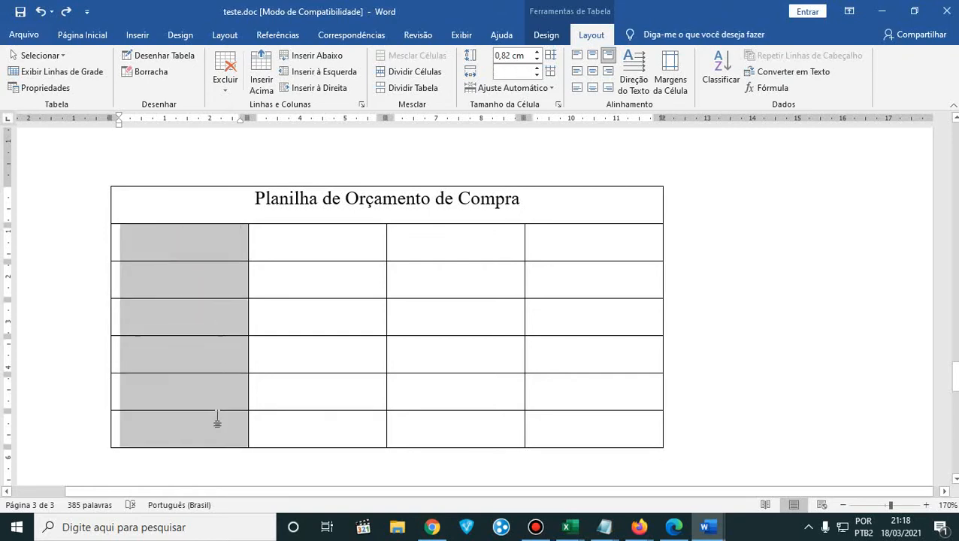
{"action": "left_click", "coordinate": [536, 75]}
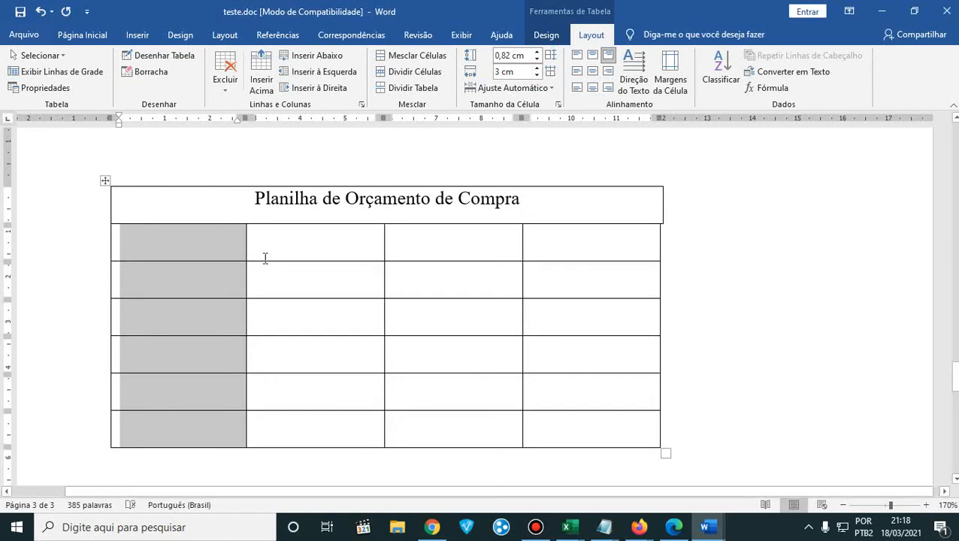
{"action": "left_click_drag", "start_coordinate": [297, 242], "coordinate": [346, 420]}
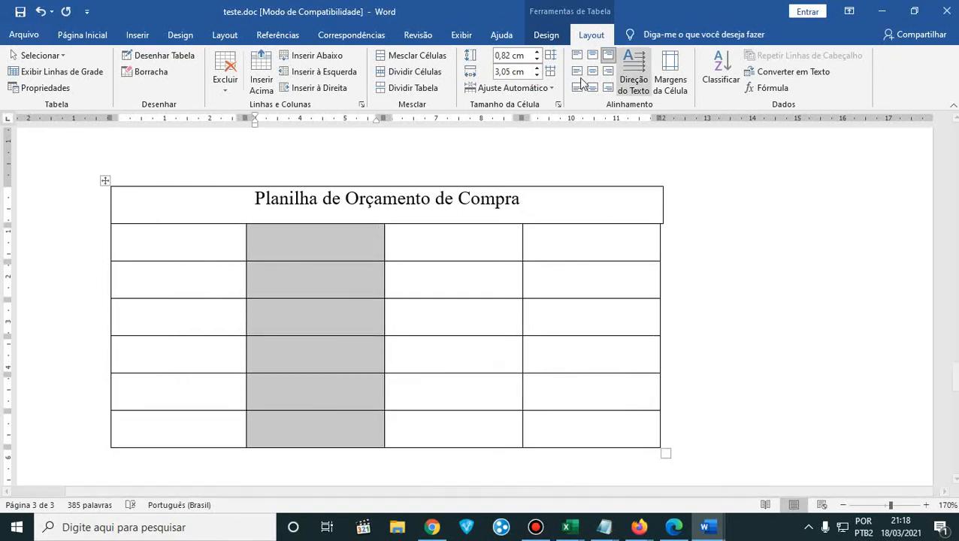
{"action": "left_click", "coordinate": [537, 75]}
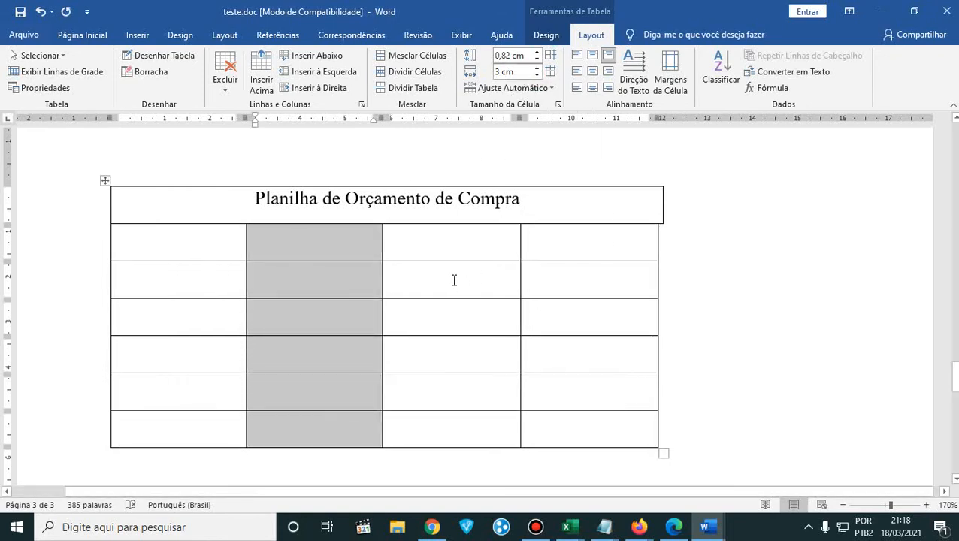
{"action": "left_click_drag", "start_coordinate": [439, 235], "coordinate": [455, 415]}
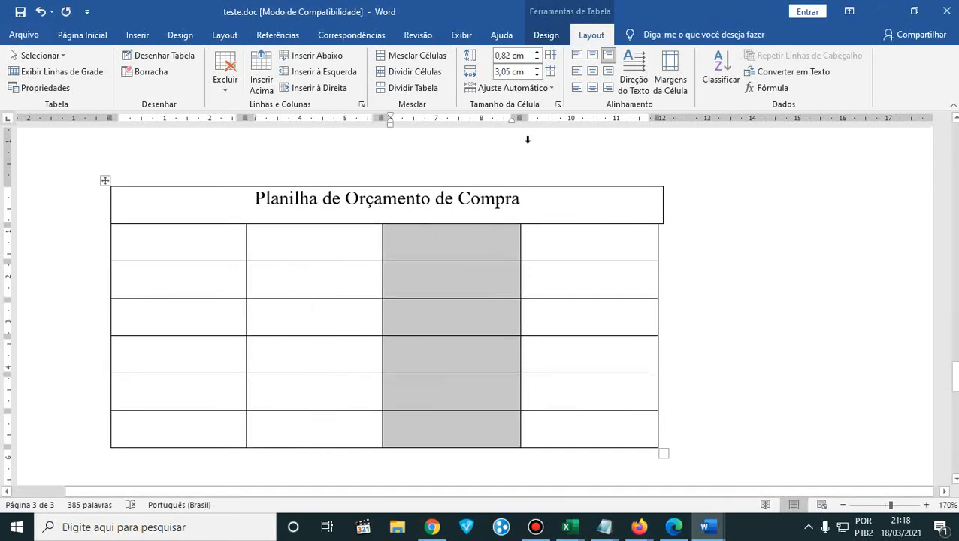
{"action": "left_click", "coordinate": [536, 76]}
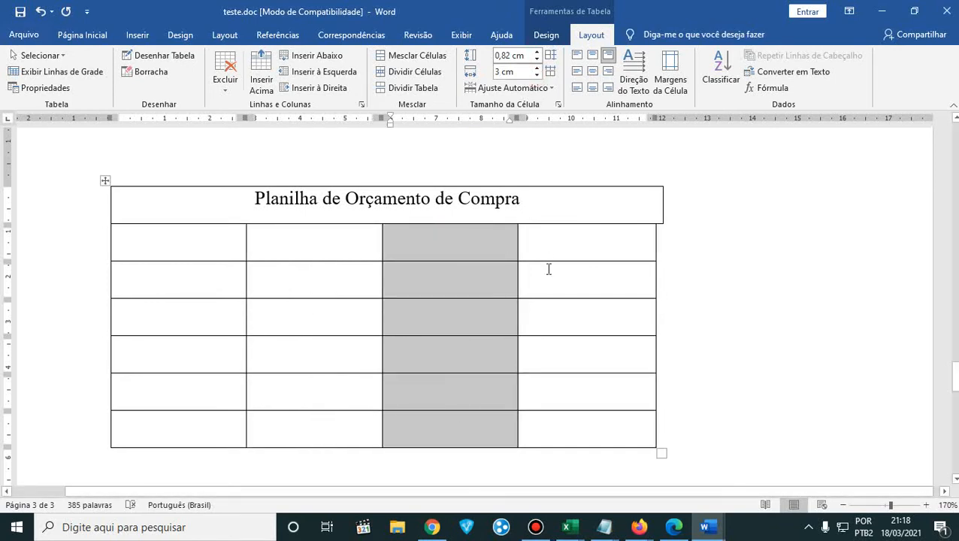
{"action": "left_click_drag", "start_coordinate": [556, 244], "coordinate": [606, 423]}
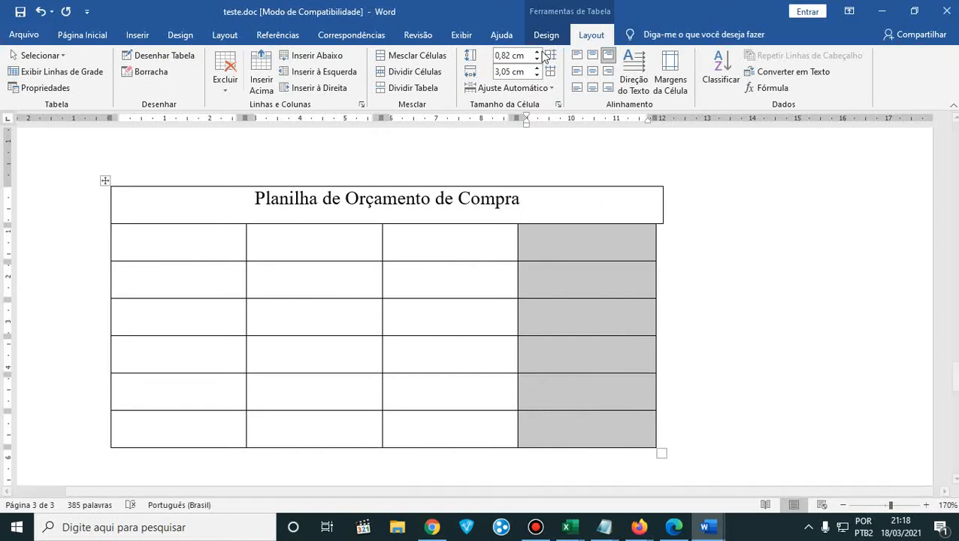
{"action": "left_click", "coordinate": [536, 75]}
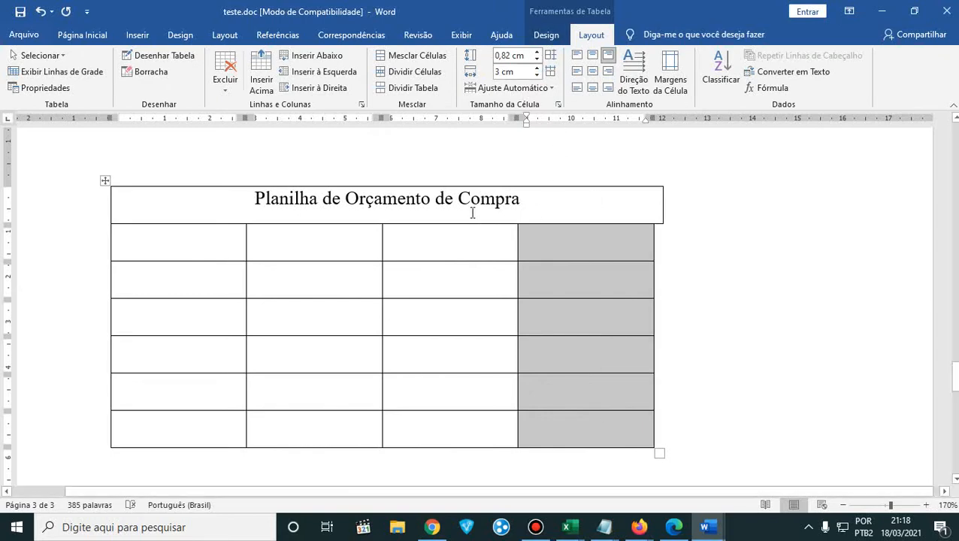
- Select the title text and set its cell's width to 12 cm
{"action": "left_click_drag", "start_coordinate": [580, 208], "coordinate": [242, 196]}
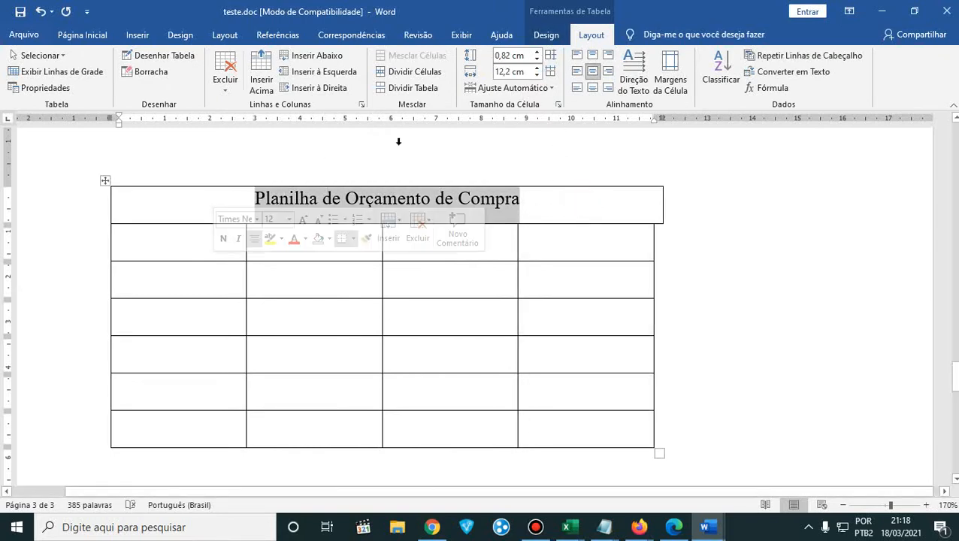
{"action": "left_click", "coordinate": [537, 76]}
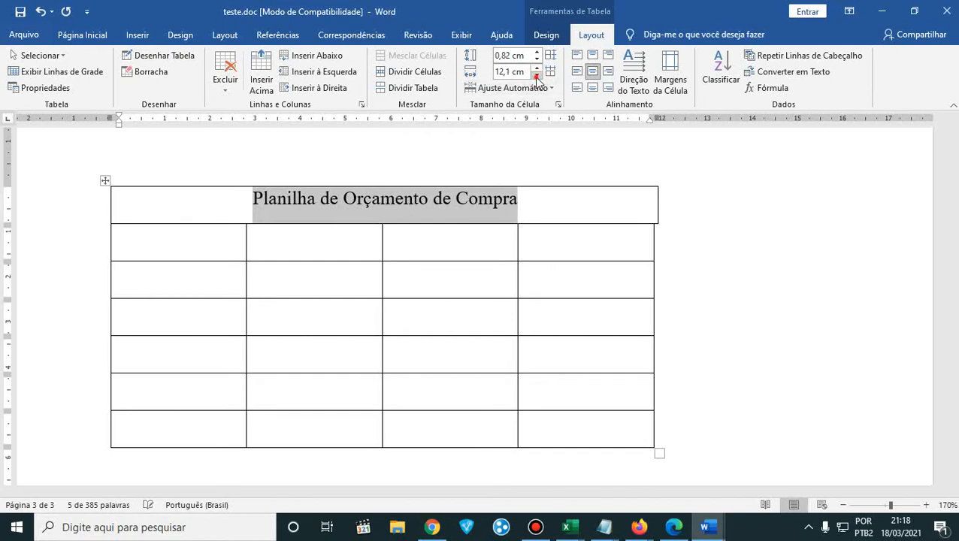
{"action": "left_click", "coordinate": [537, 76]}
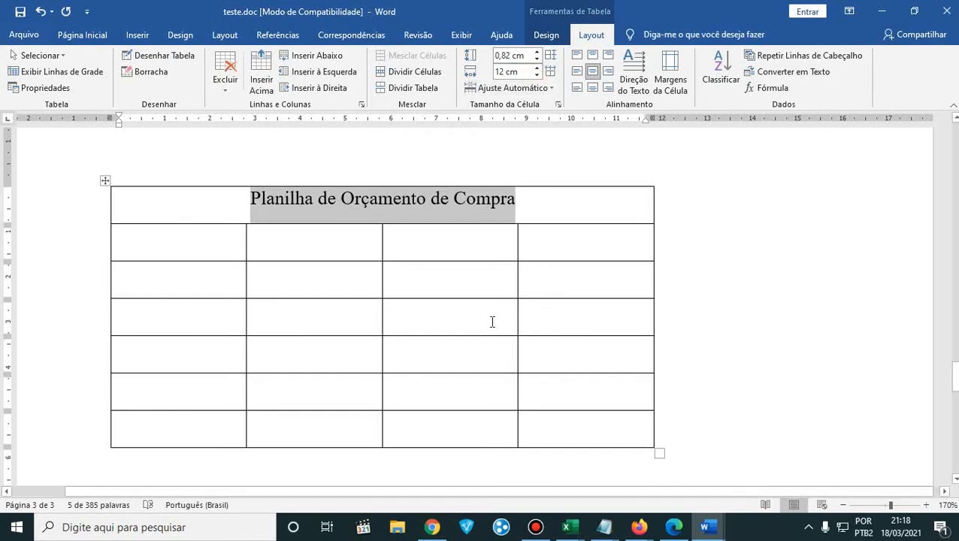
- Practice selecting the cells of each of the four columns beneath the title row, one column at a time
{"action": "left_click", "coordinate": [297, 289]}
{"action": "left_click", "coordinate": [203, 249]}
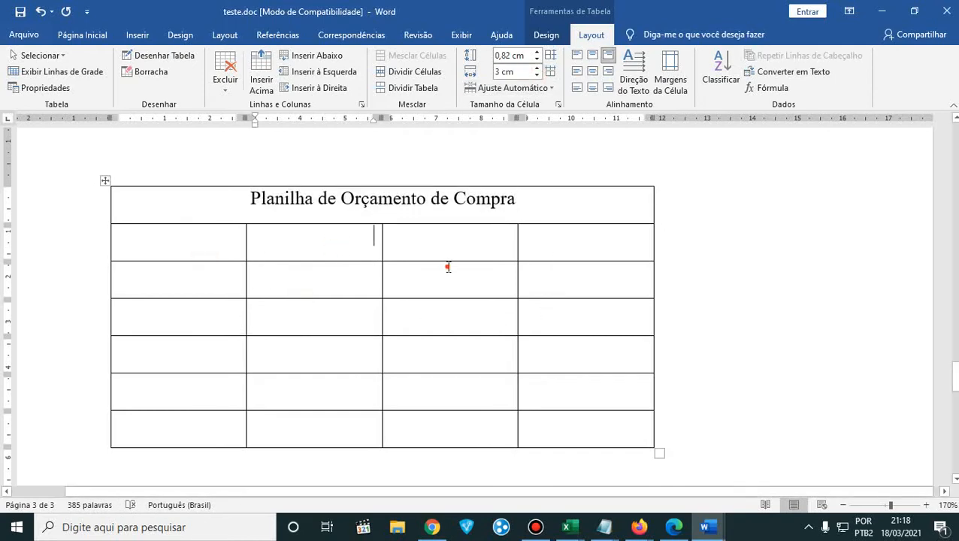
{"action": "left_click", "coordinate": [587, 265]}
{"action": "left_click", "coordinate": [207, 244]}
{"action": "left_click_drag", "start_coordinate": [193, 240], "coordinate": [230, 382]}
{"action": "left_click_drag", "start_coordinate": [306, 235], "coordinate": [313, 430]}
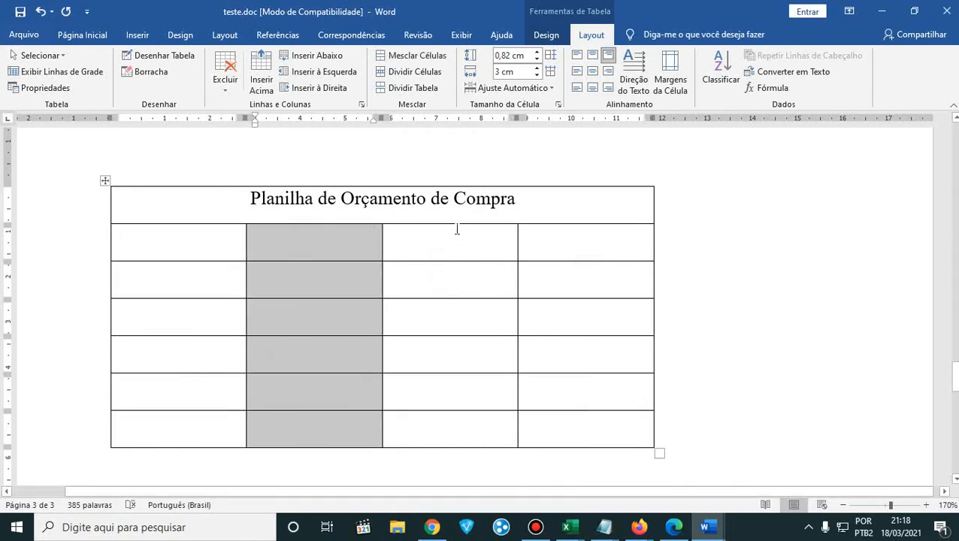
{"action": "left_click_drag", "start_coordinate": [454, 228], "coordinate": [467, 429]}
{"action": "left_click_drag", "start_coordinate": [573, 232], "coordinate": [586, 441]}
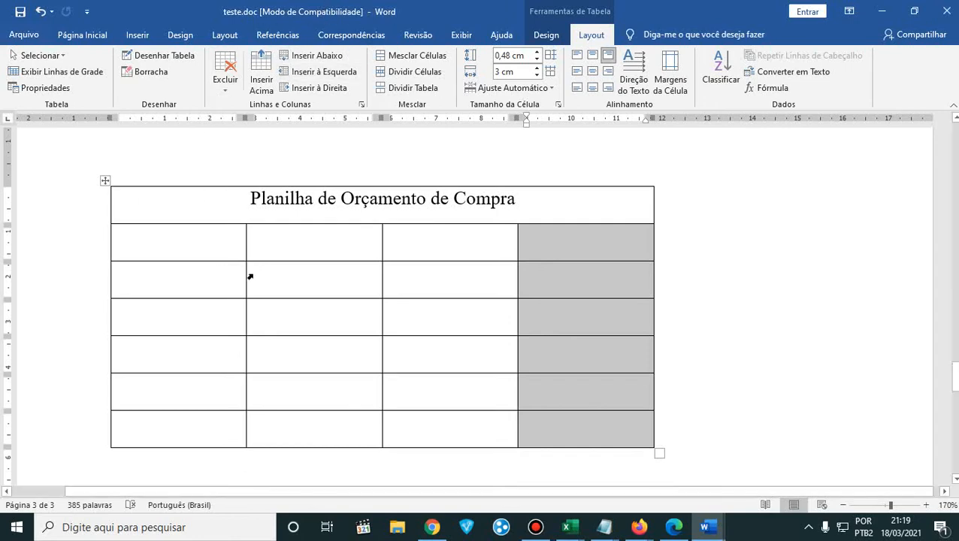
{"action": "left_click", "coordinate": [189, 245]}
{"action": "left_click_drag", "start_coordinate": [213, 299], "coordinate": [214, 439]}
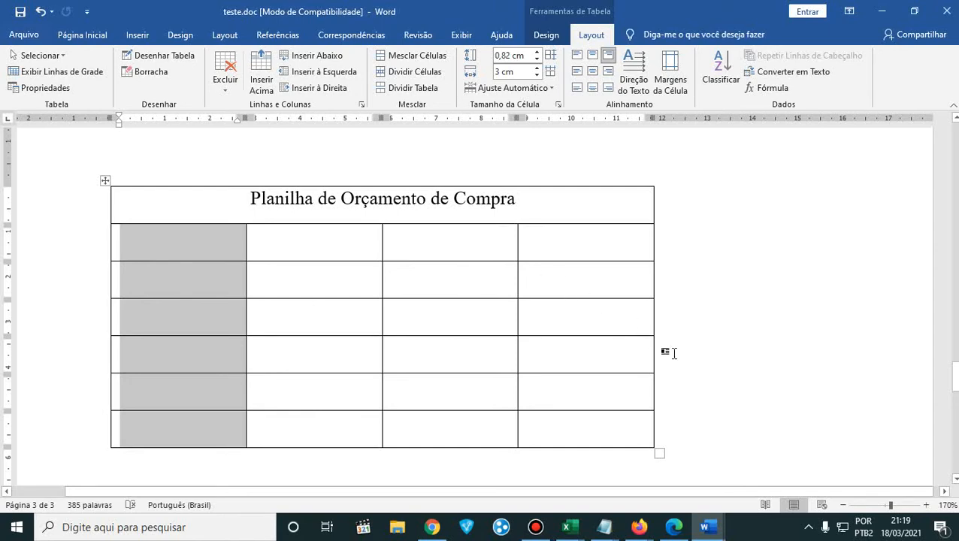
- Practice placing the cursor in each cell of the second row and selecting the whole block of cells beneath the title row
{"action": "left_click", "coordinate": [296, 258]}
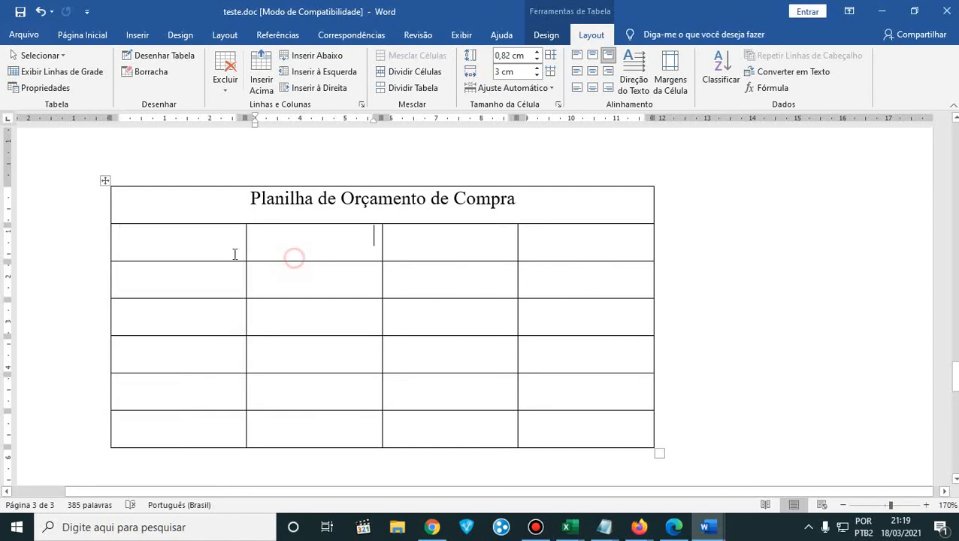
{"action": "left_click", "coordinate": [191, 239]}
{"action": "left_click", "coordinate": [321, 240]}
{"action": "left_click", "coordinate": [435, 246]}
{"action": "left_click", "coordinate": [581, 252]}
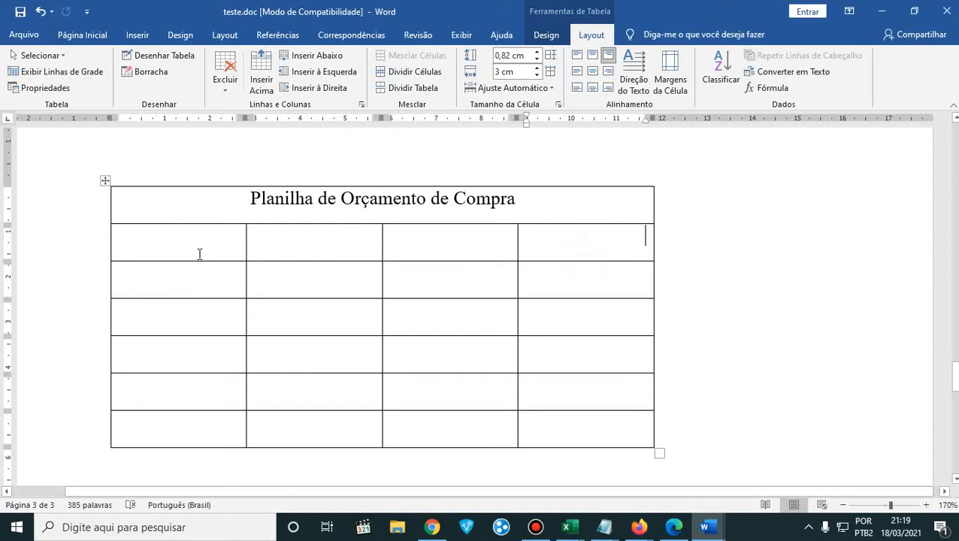
{"action": "left_click_drag", "start_coordinate": [199, 250], "coordinate": [547, 418]}
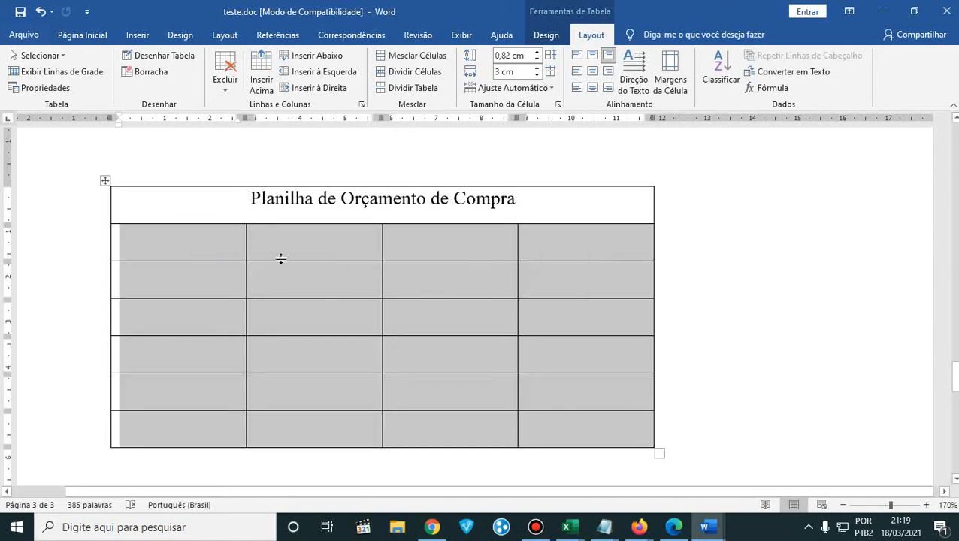
{"action": "left_click", "coordinate": [230, 250]}
{"action": "left_click_drag", "start_coordinate": [194, 242], "coordinate": [562, 436]}
{"action": "left_click", "coordinate": [203, 248]}
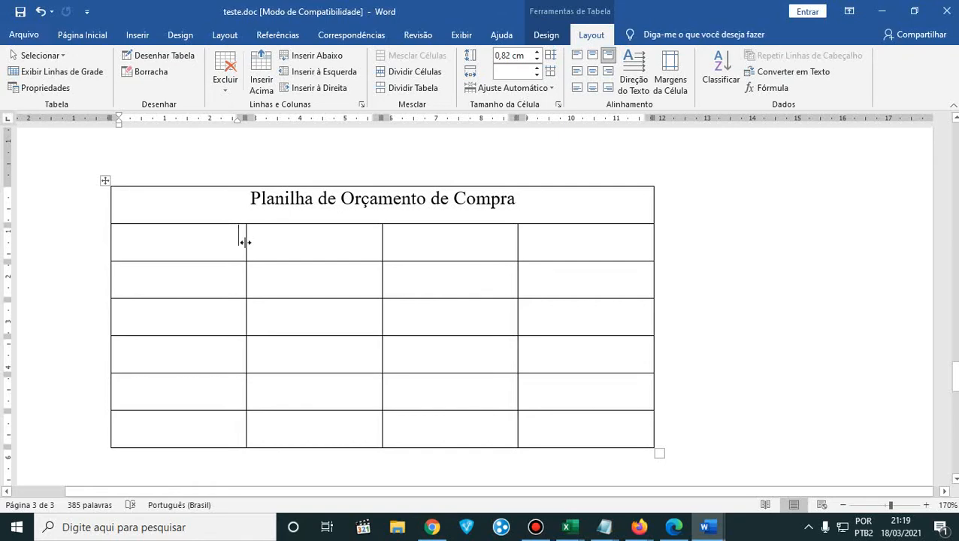
- Try resizing the first column beneath the title by its border to 3.94, 4.44 and 3.19 cm, and undo the changes
{"action": "left_click_drag", "start_coordinate": [244, 242], "coordinate": [288, 246]}
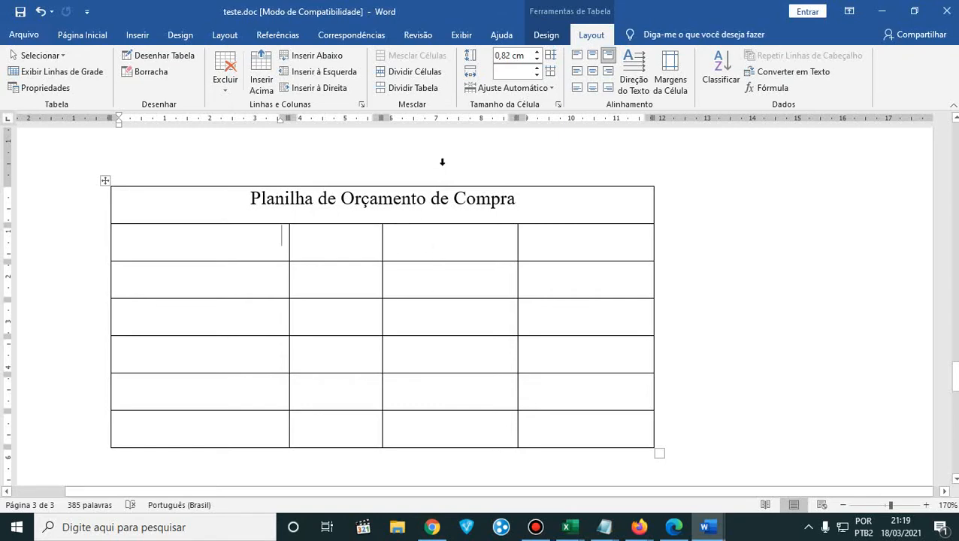
{"action": "left_click_drag", "start_coordinate": [182, 240], "coordinate": [227, 457]}
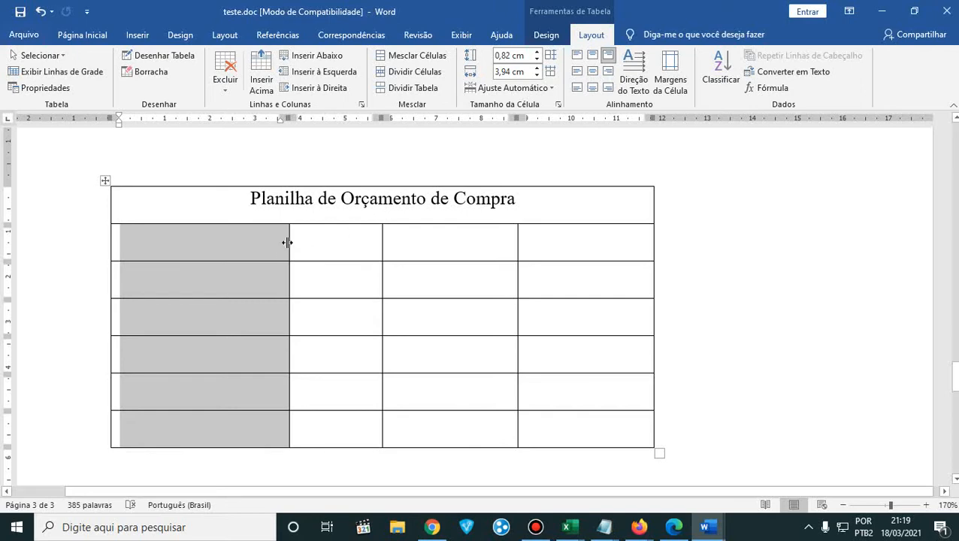
{"action": "left_click_drag", "start_coordinate": [289, 242], "coordinate": [311, 243]}
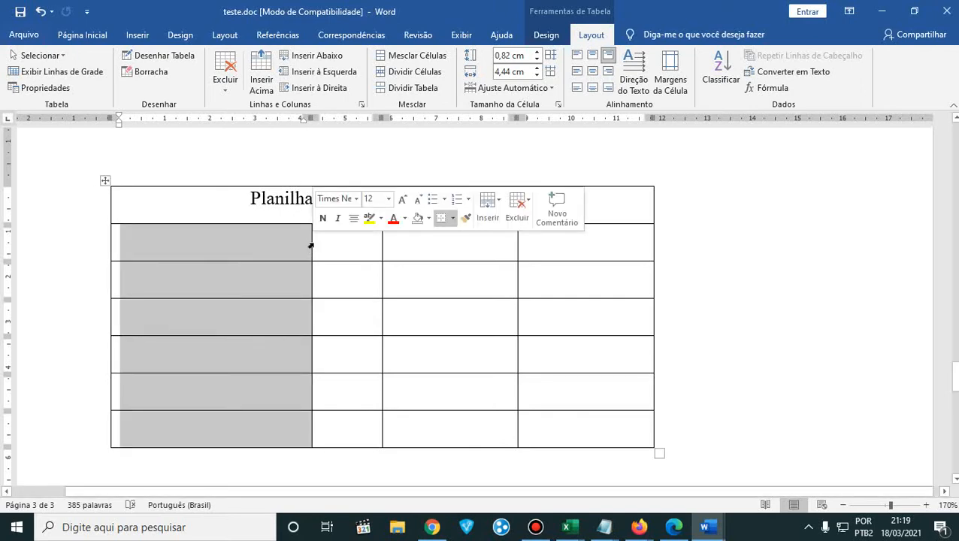
{"action": "left_click_drag", "start_coordinate": [311, 242], "coordinate": [255, 274]}
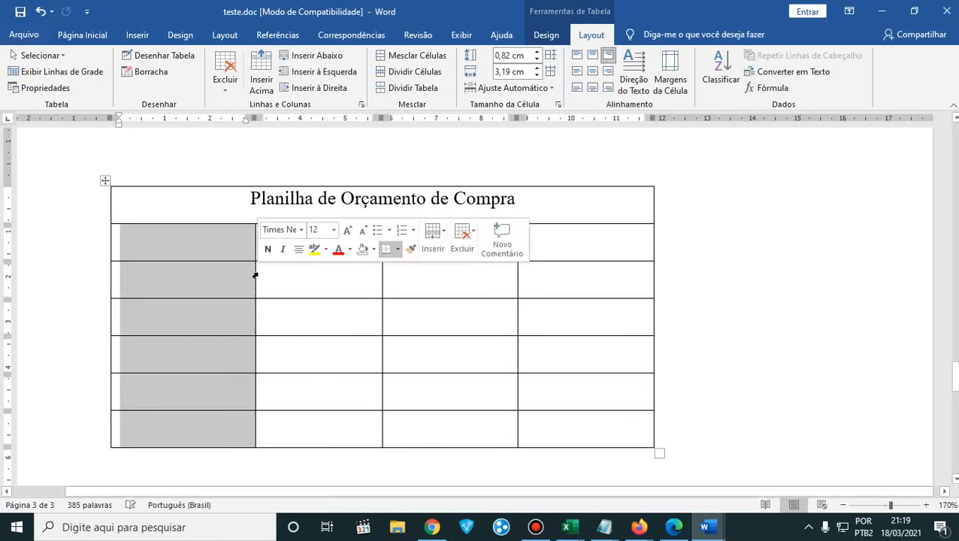
{"action": "key", "text": "ctrl+z"}
{"action": "key", "text": "ctrl+z"}
{"action": "key", "text": "ctrl+z"}
{"action": "key", "text": "ctrl+z"}
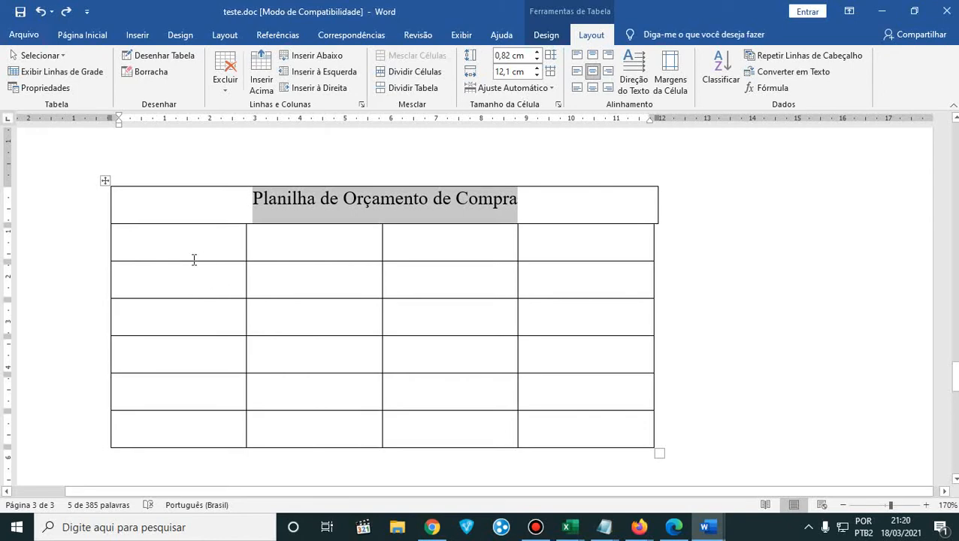
- Select the title text again and set its cell's width to 12 cm
{"action": "left_click_drag", "start_coordinate": [184, 235], "coordinate": [198, 424]}
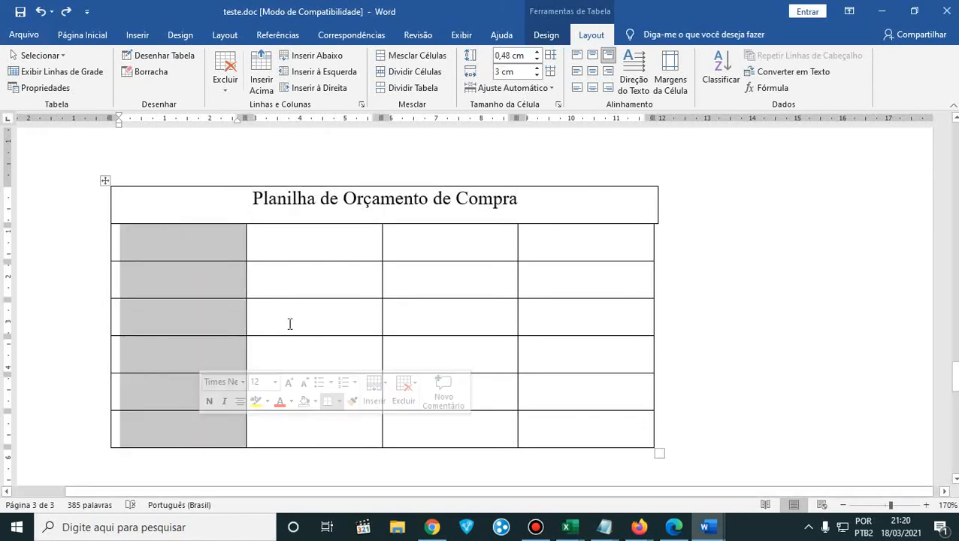
{"action": "left_click", "coordinate": [295, 271]}
{"action": "left_click_drag", "start_coordinate": [252, 198], "coordinate": [606, 209]}
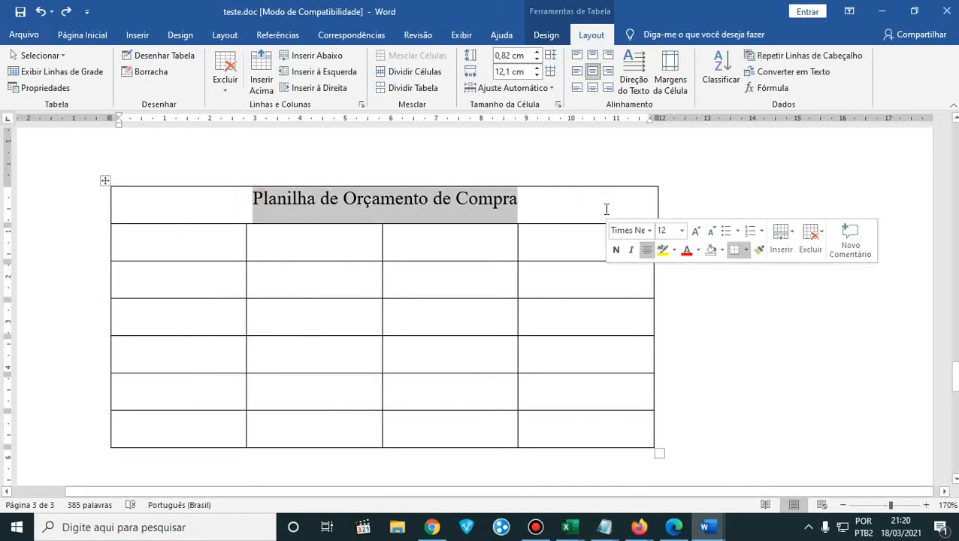
{"action": "left_click", "coordinate": [536, 75]}
{"action": "left_click", "coordinate": [466, 318]}
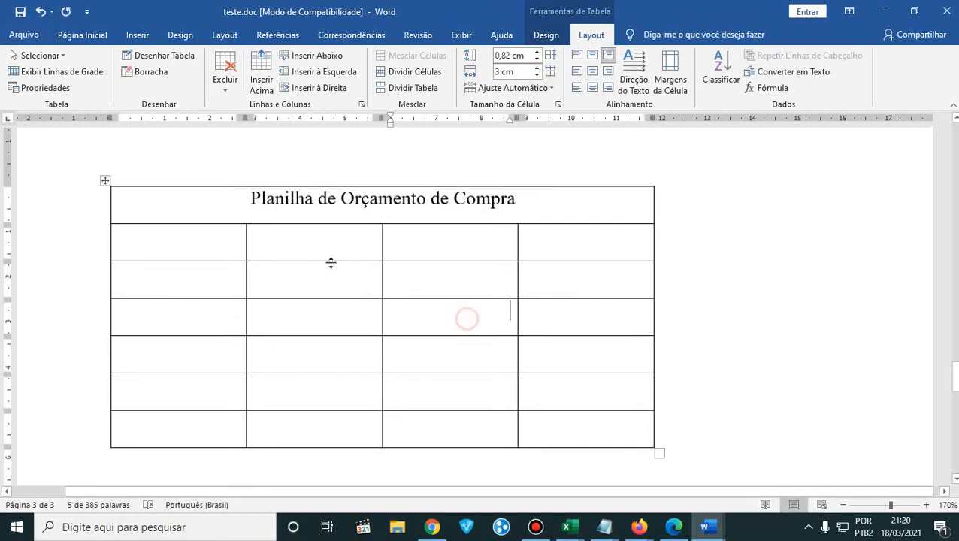
- Increase the title row's height to about 1 cm by moving its lower border
{"action": "left_click_drag", "start_coordinate": [252, 198], "coordinate": [316, 197]}
{"action": "left_click", "coordinate": [190, 221]}
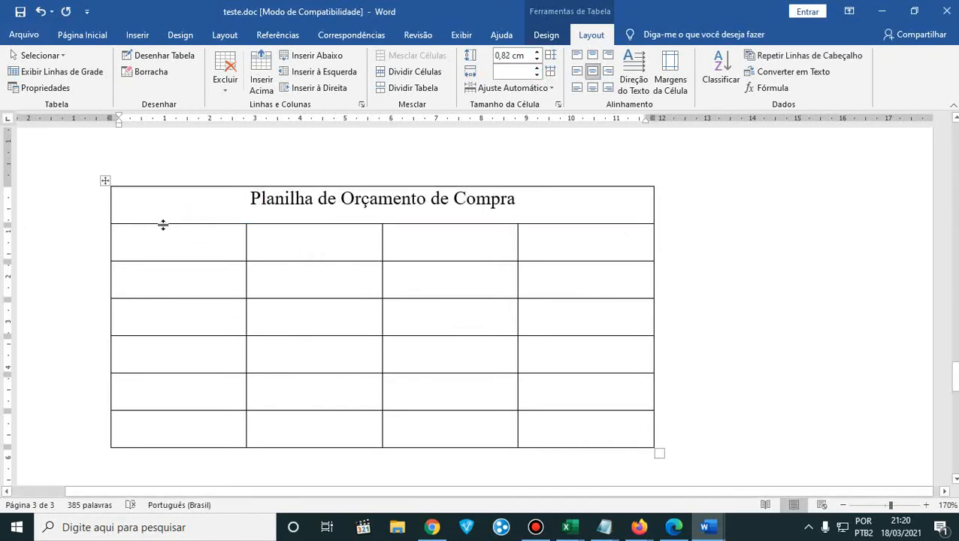
{"action": "left_click_drag", "start_coordinate": [162, 224], "coordinate": [160, 233]}
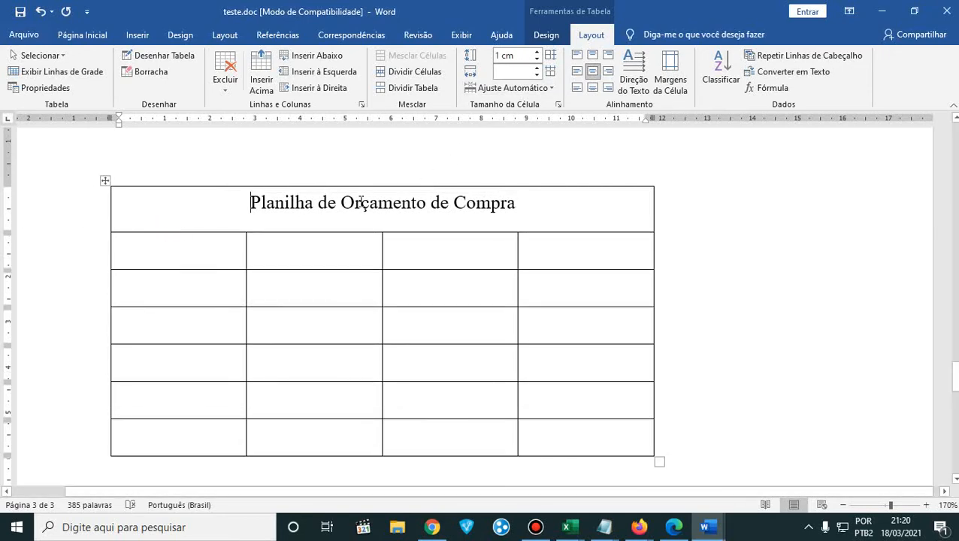
- Select the title text and apply centered horizontal and vertical alignment within its cell
{"action": "left_click_drag", "start_coordinate": [240, 205], "coordinate": [565, 203]}
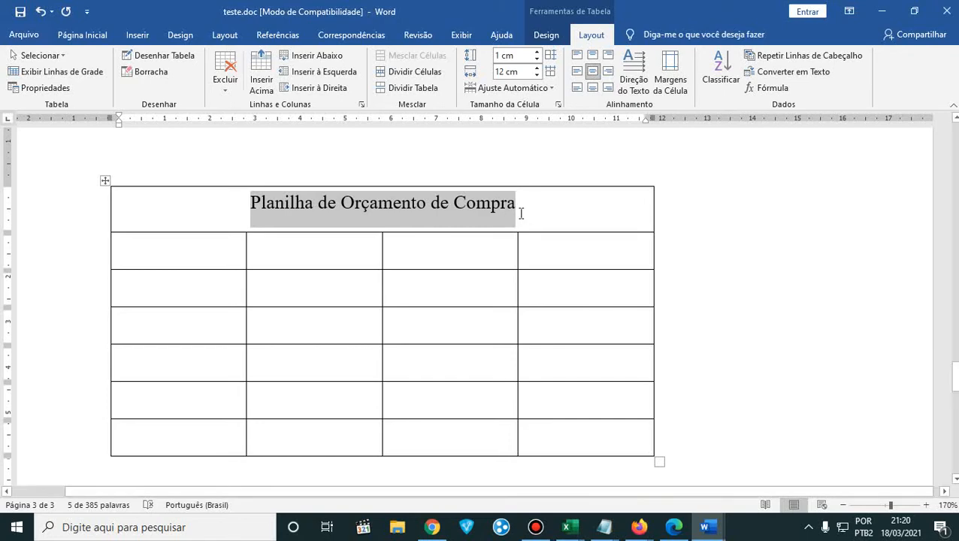
{"action": "left_click", "coordinate": [594, 72]}
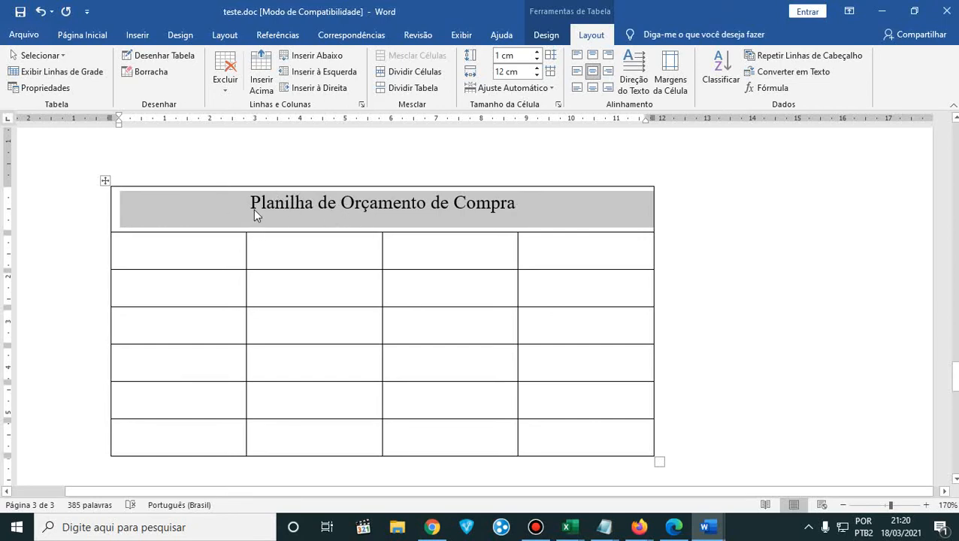
{"action": "left_click", "coordinate": [232, 208]}
{"action": "left_click_drag", "start_coordinate": [550, 215], "coordinate": [550, 216]}
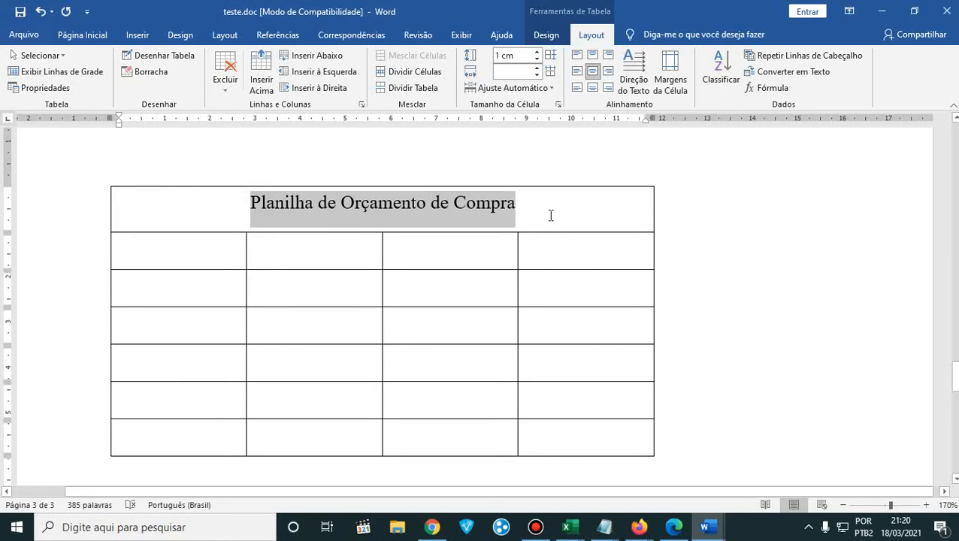
- Place the document beside the course PDF and enter the headers Produto and Quantidade in the first two cells beneath the title
{"action": "left_click_drag", "start_coordinate": [620, 14], "coordinate": [1, 112]}
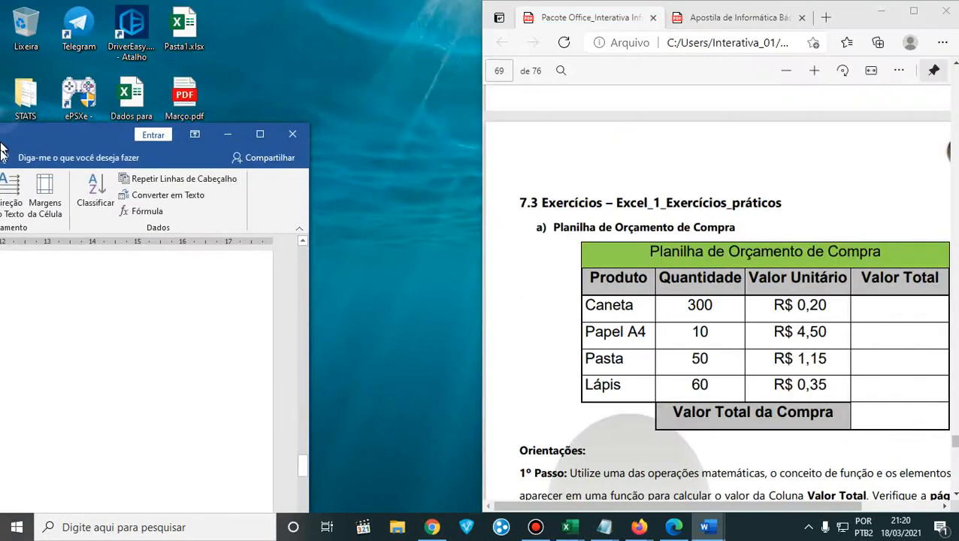
{"action": "left_click", "coordinate": [104, 265]}
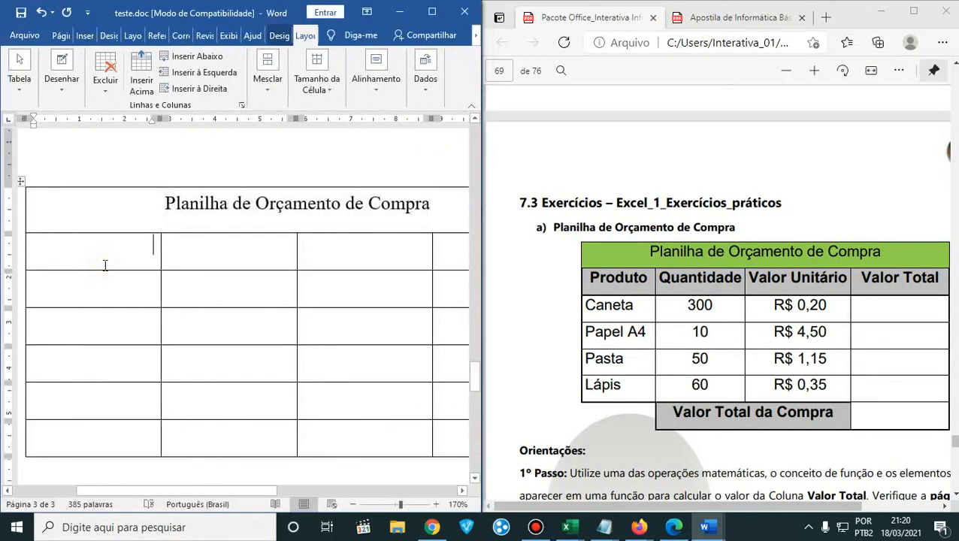
{"action": "type", "text": "Produto"}
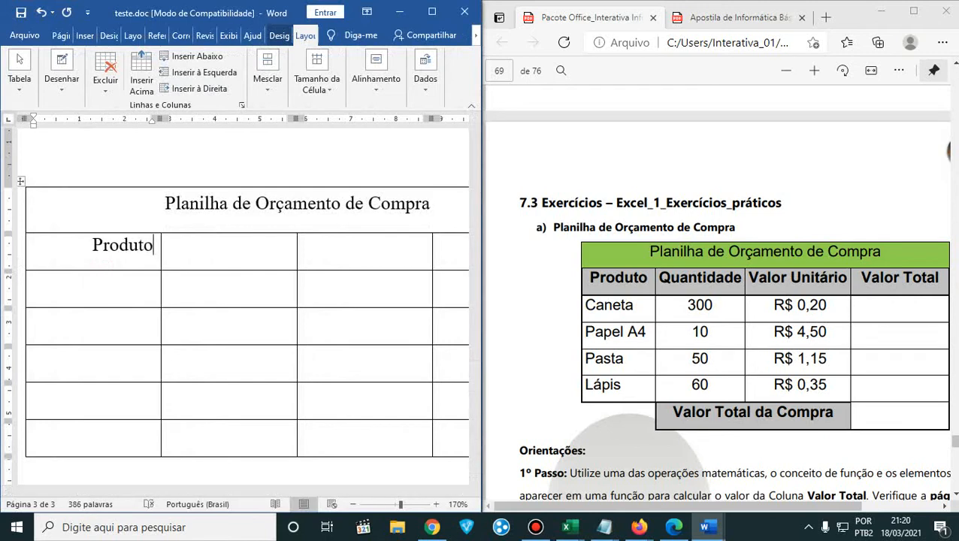
{"action": "key", "text": "Tab"}
{"action": "type", "text": "Quantidad"}
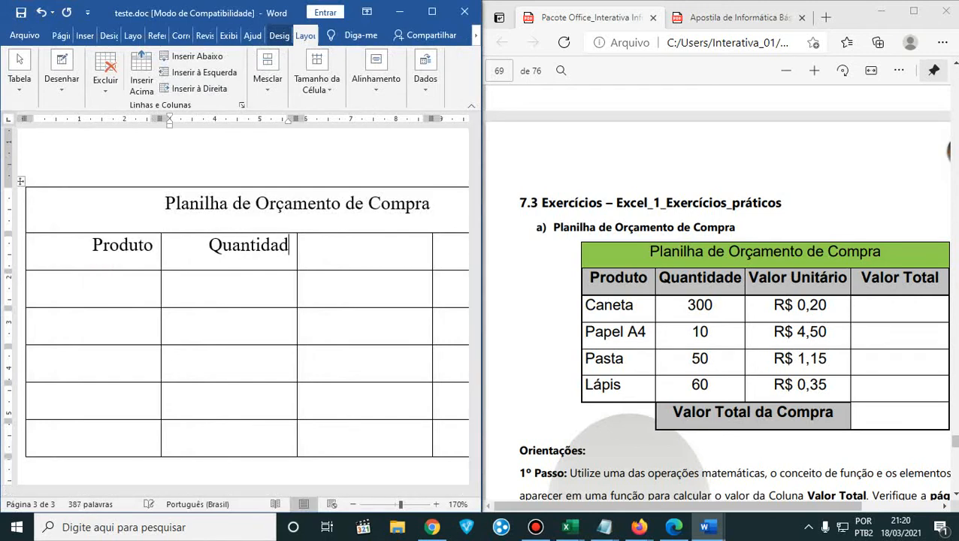
{"action": "type", "text": "e"}
{"action": "key", "text": "Tab"}
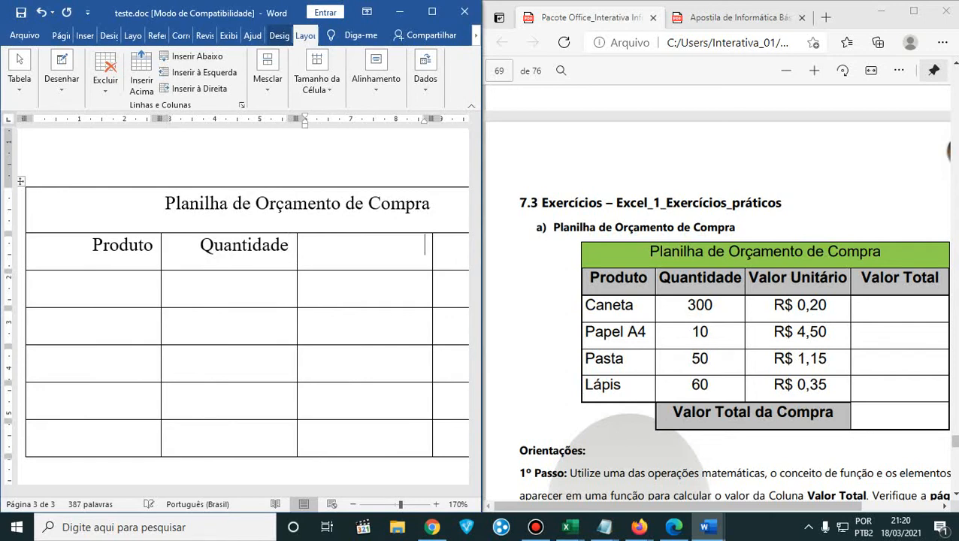
- Enter the headers Valor Unitário and Valor Total in the last two cells of the header row
{"action": "type", "text": "Valor UNI"}
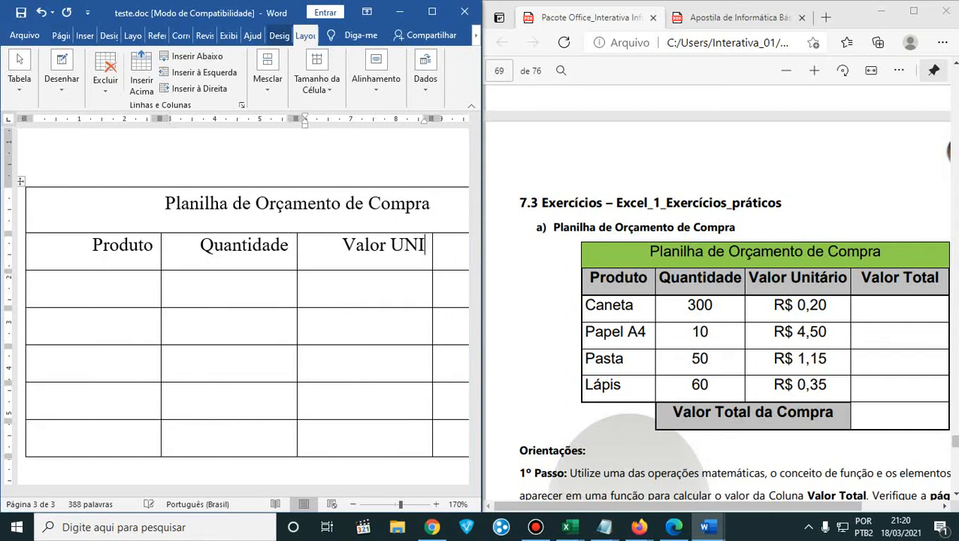
{"action": "key", "text": "BackSpace"}
{"action": "key", "text": "BackSpace"}
{"action": "type", "text": "nitário"}
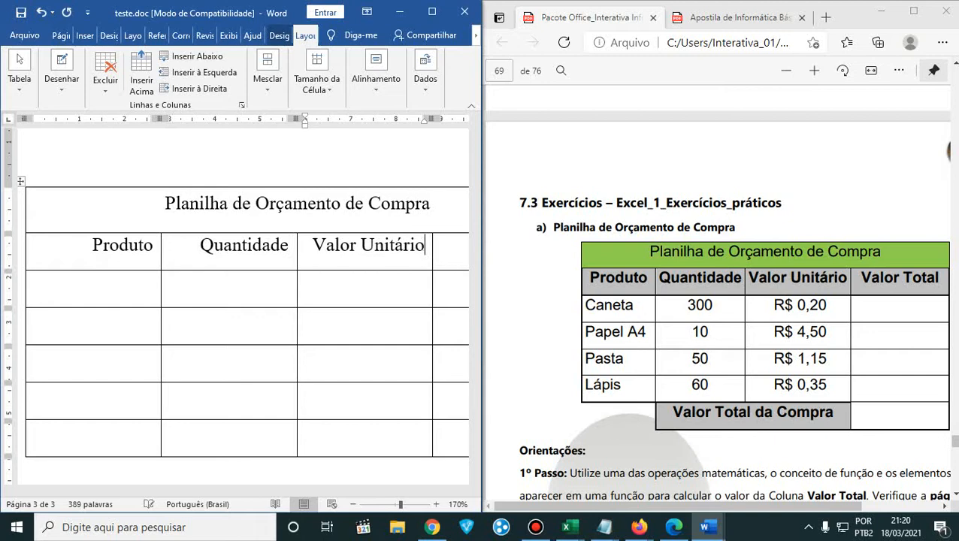
{"action": "key", "text": "Tab"}
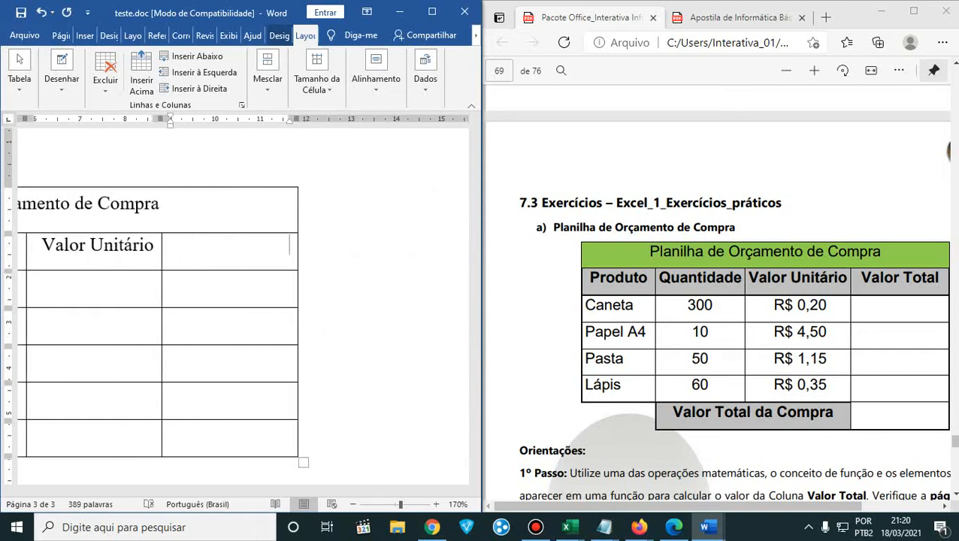
{"action": "type", "text": "Valor Total"}
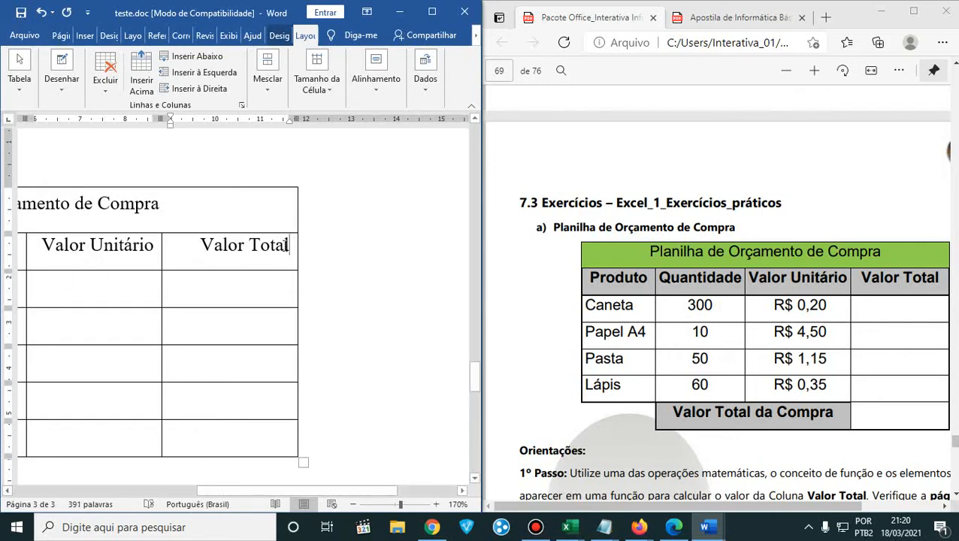
- Select the four column headers from Produto to Valor Total and center them horizontally and vertically in their cells
{"action": "left_click_drag", "start_coordinate": [285, 245], "coordinate": [122, 239]}
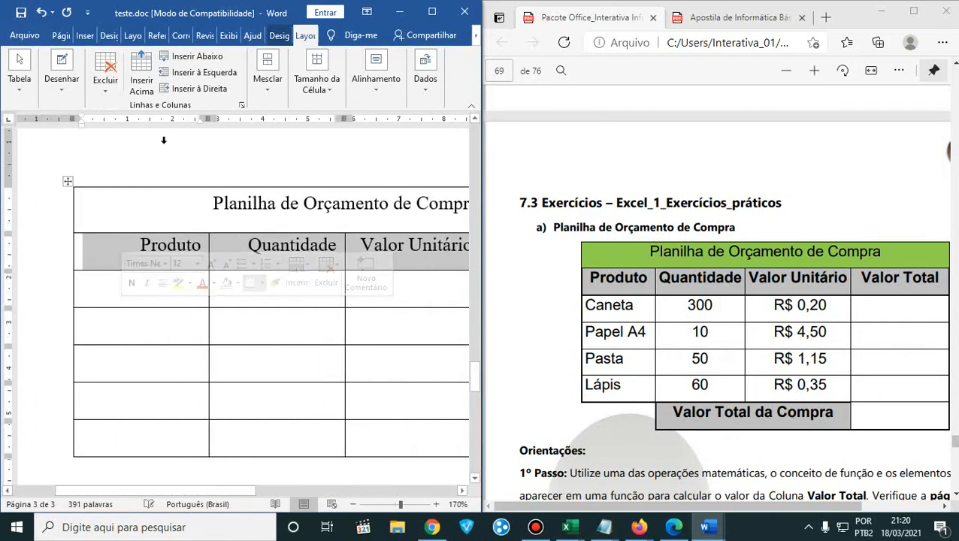
{"action": "left_click", "coordinate": [430, 12]}
{"action": "left_click", "coordinate": [82, 42]}
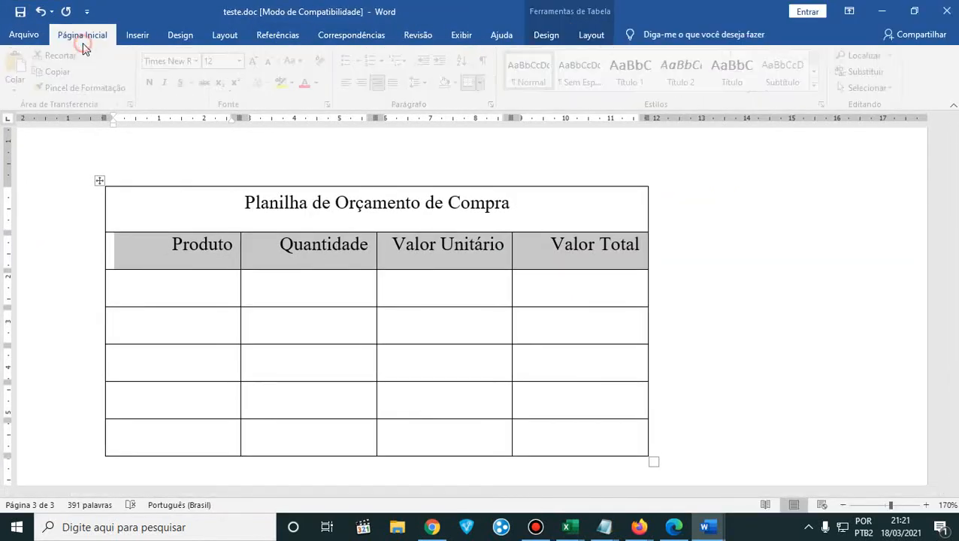
{"action": "left_click", "coordinate": [367, 83]}
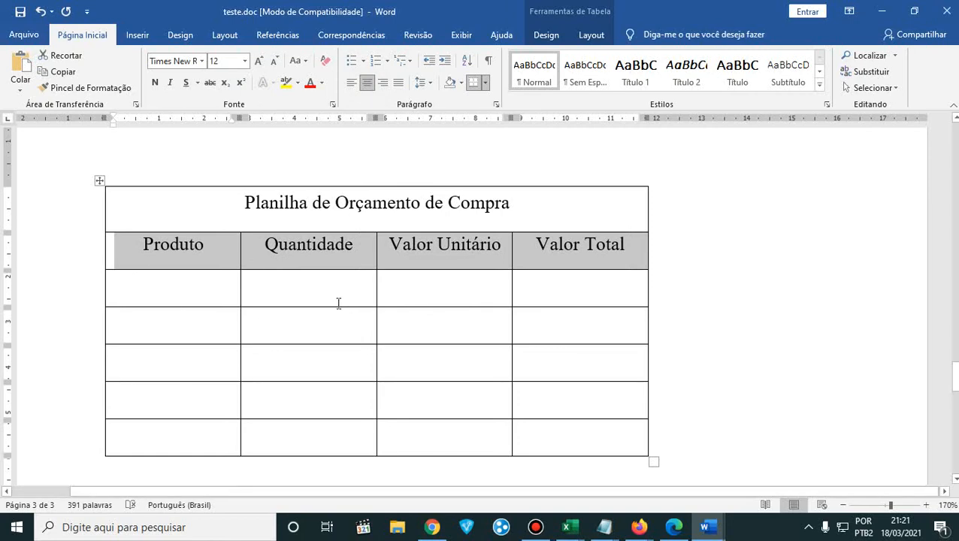
{"action": "left_click", "coordinate": [592, 36]}
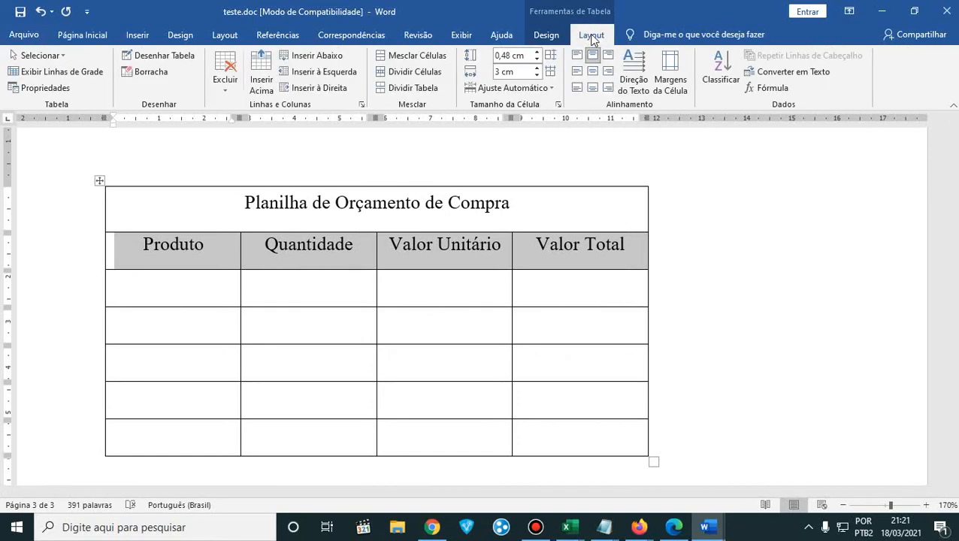
{"action": "left_click", "coordinate": [592, 71]}
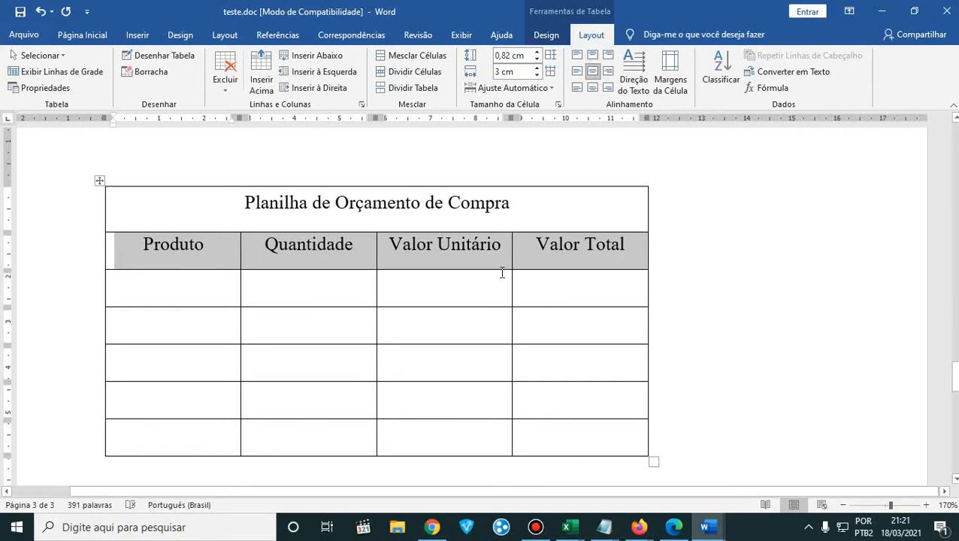
{"action": "left_click", "coordinate": [482, 318]}
- Place the document beside the course PDF and fill the Produto column with Caneta, Papel A4, Pasta and Lápis
{"action": "left_click", "coordinate": [189, 294]}
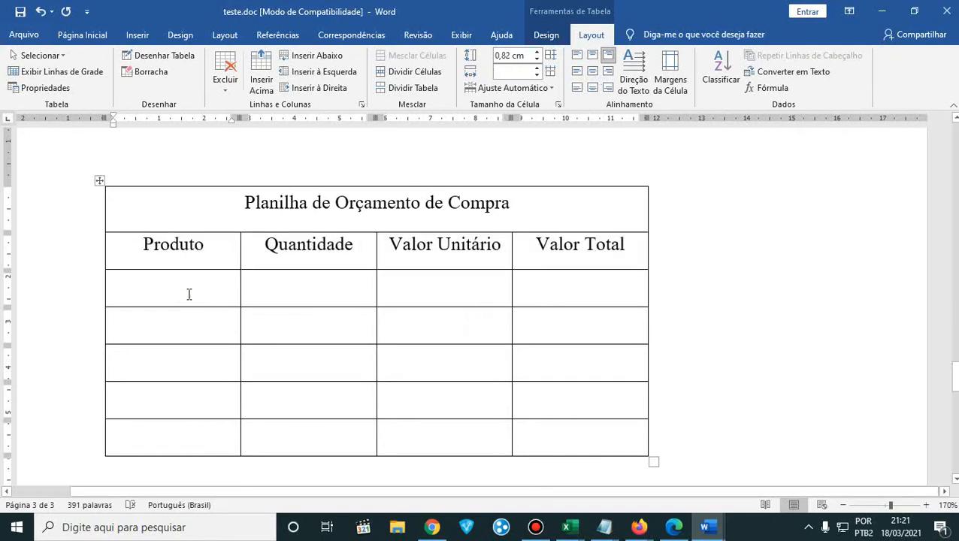
{"action": "left_click_drag", "start_coordinate": [737, 11], "coordinate": [1, 155]}
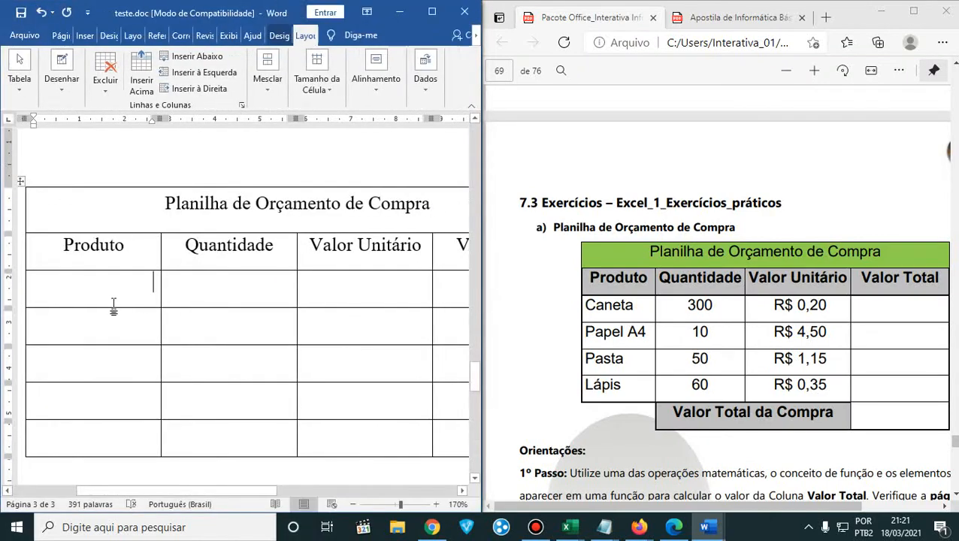
{"action": "type", "text": "Cane"}
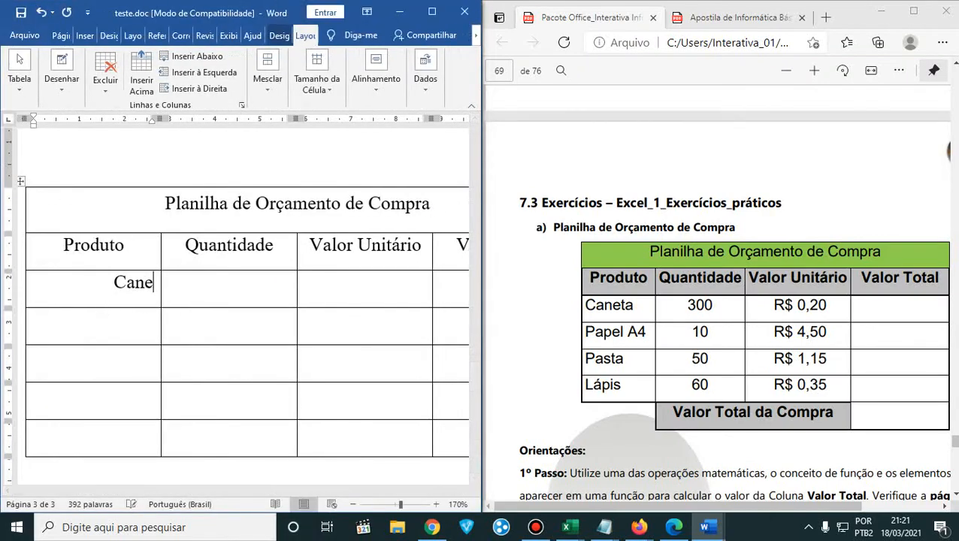
{"action": "type", "text": "ta Pap"}
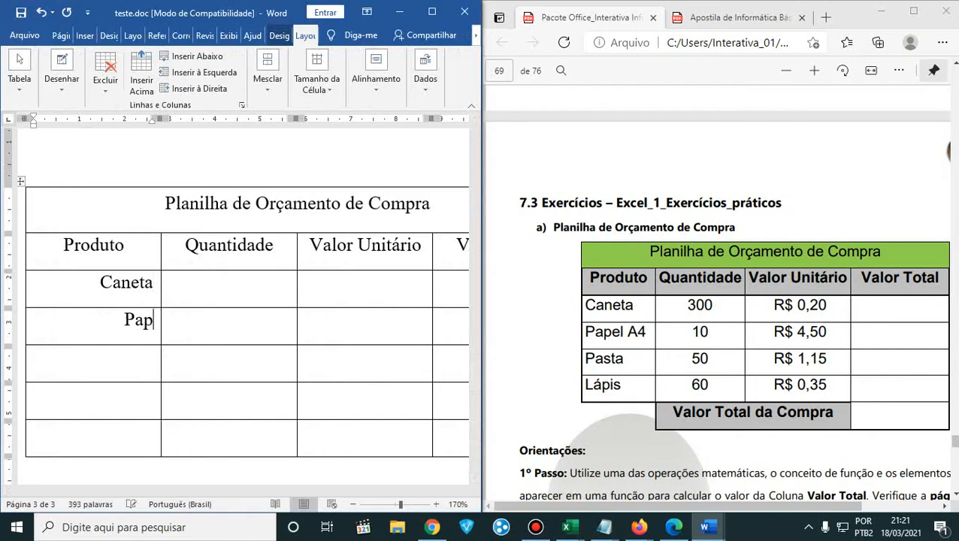
{"action": "type", "text": "el A4 "}
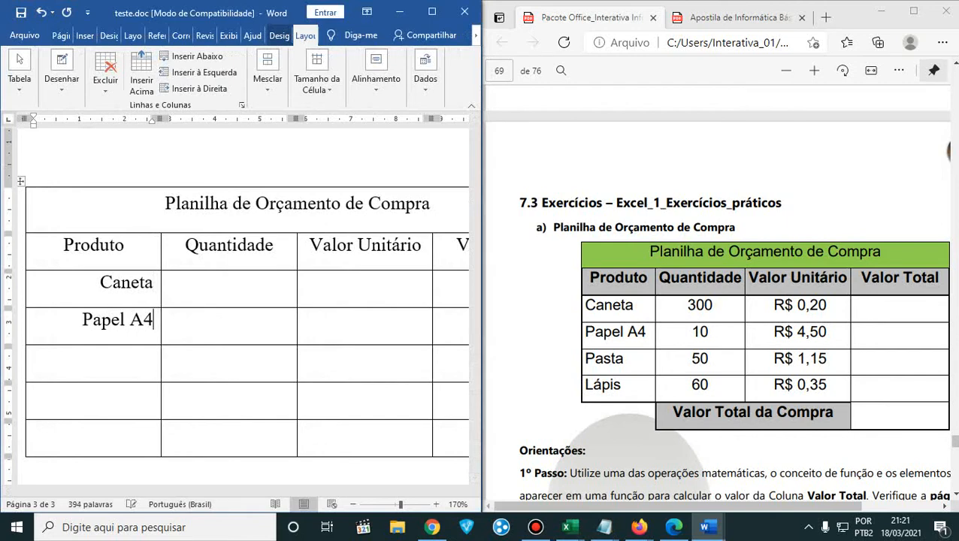
{"action": "type", "text": "Pasta "}
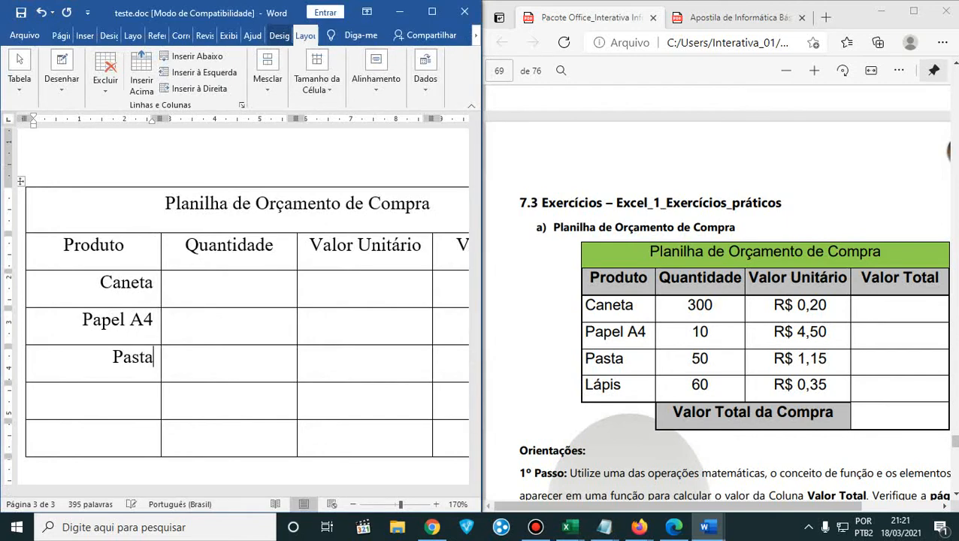
{"action": "type", "text": "Lápis"}
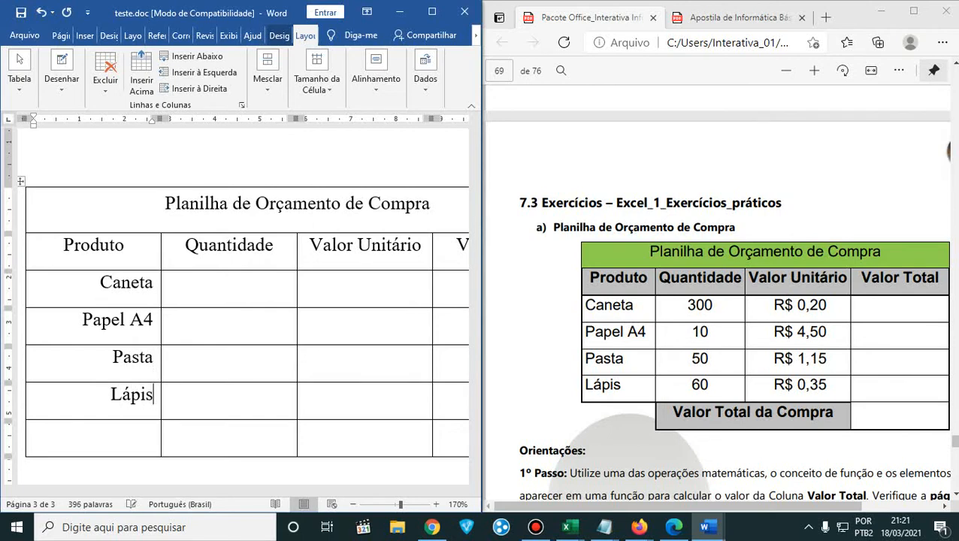
- Fill the Quantidade column with 300, 10, 50 and 60 for the four products
{"action": "key", "text": "Right"}
{"action": "type", "text": "300"}
{"action": "key", "text": "Return"}
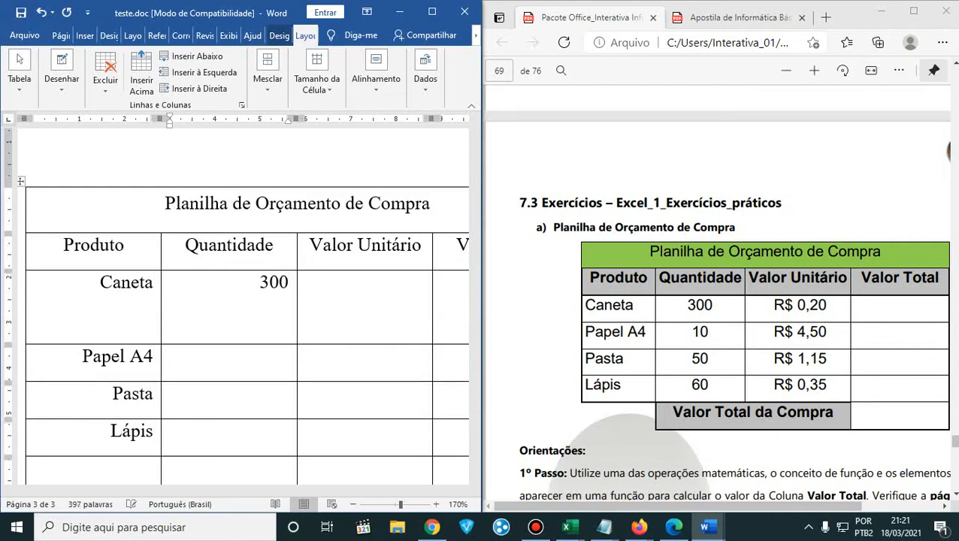
{"action": "key", "text": "BackSpace"}
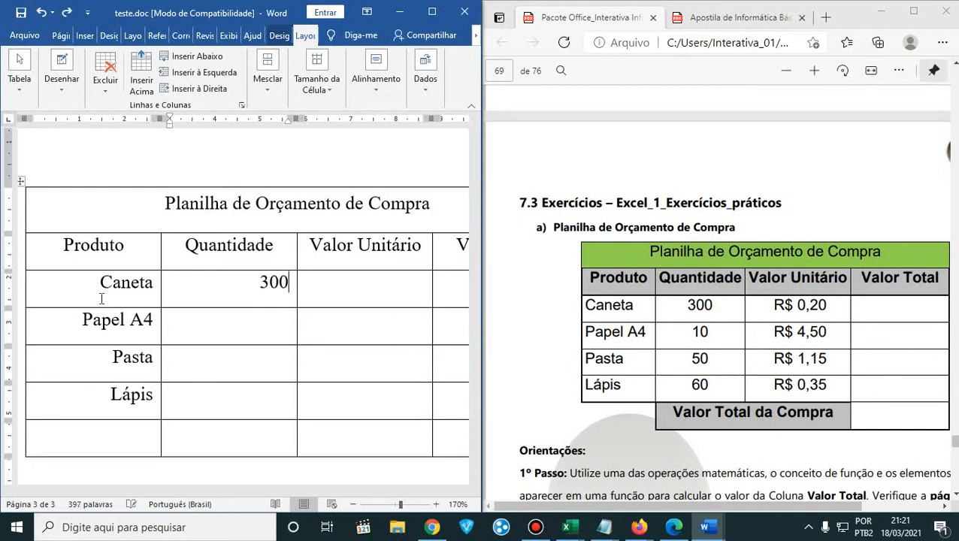
{"action": "key", "text": "Down"}
{"action": "type", "text": "10"}
{"action": "type", "text": "50"}
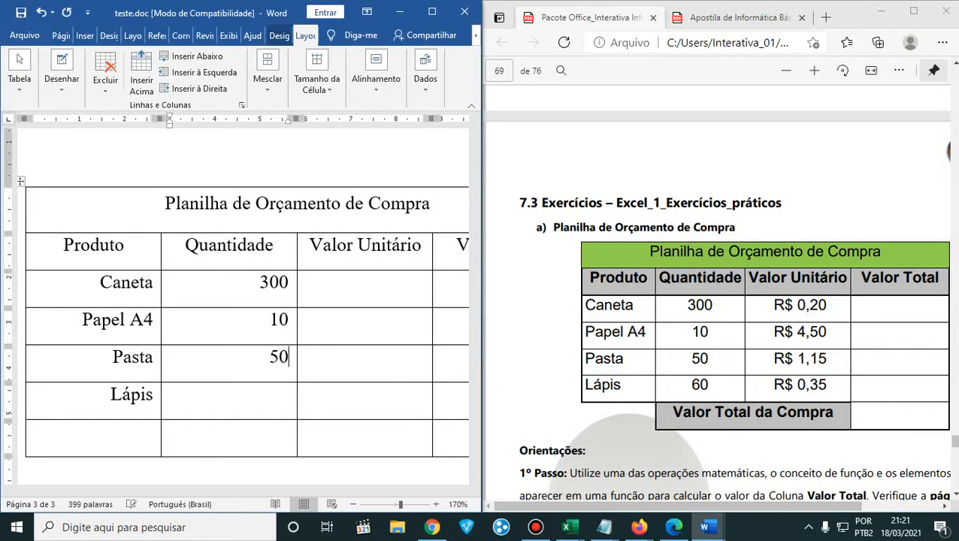
{"action": "type", "text": "60"}
- Fill the Valor Unitário column with 0,20, 4,50, 1,15 and 0,35 for the four products
{"action": "left_click", "coordinate": [408, 283]}
{"action": "type", "text": "0"}
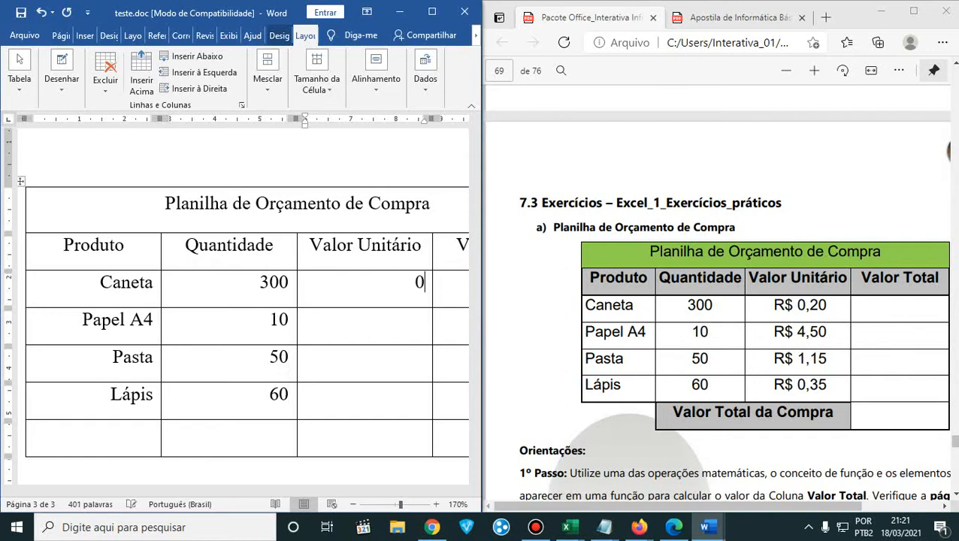
{"action": "type", "text": ",20"}
{"action": "type", "text": "4,50"}
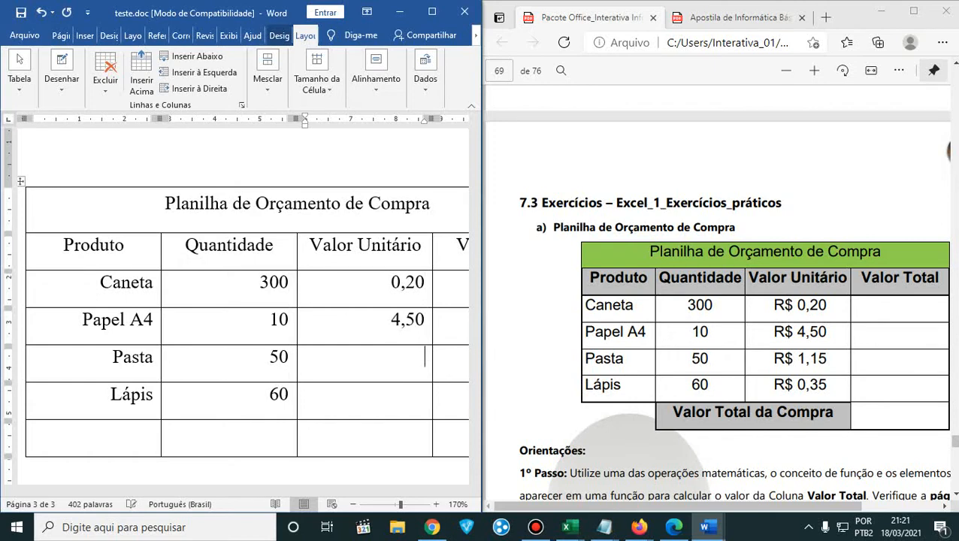
{"action": "type", "text": "1,15"}
{"action": "type", "text": "0,35"}
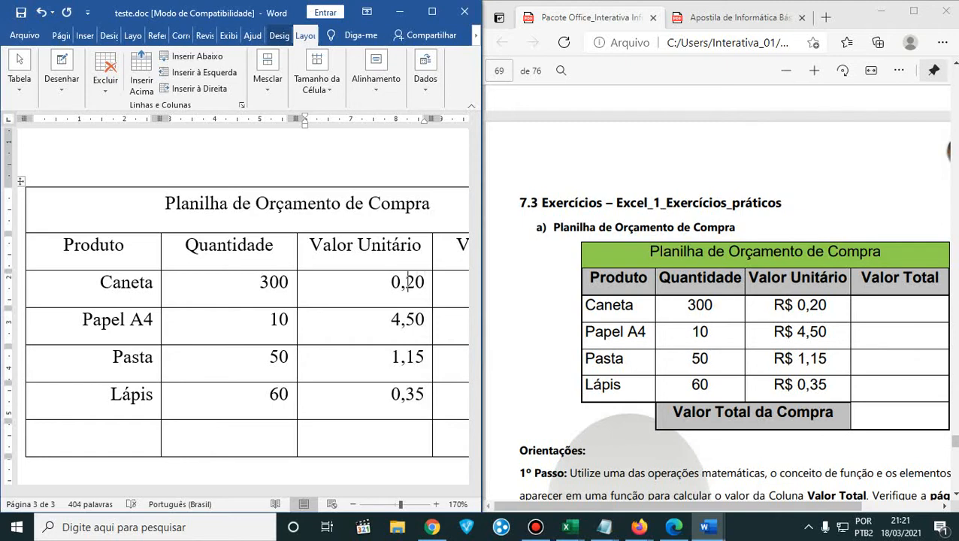
{"action": "left_click_drag", "start_coordinate": [391, 282], "coordinate": [398, 400]}
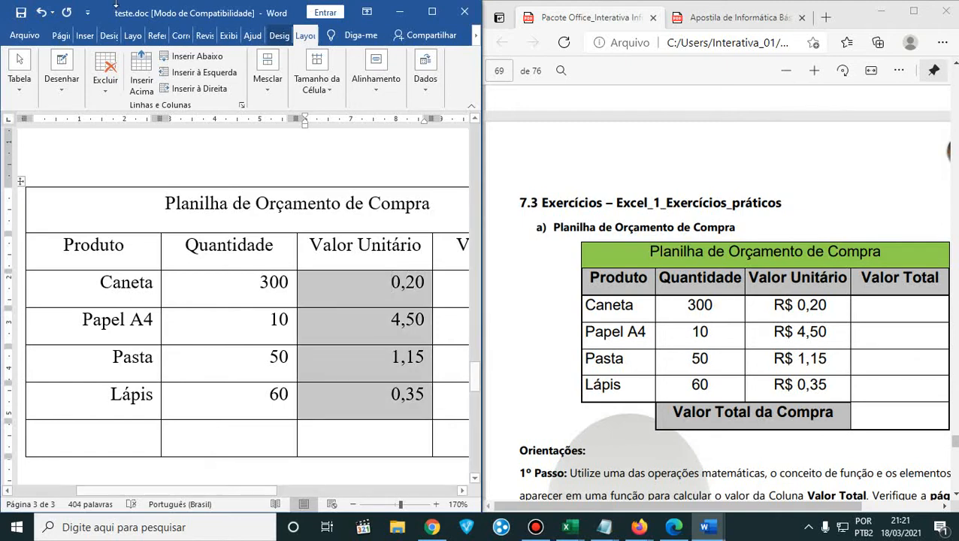
{"action": "left_click", "coordinate": [432, 11]}
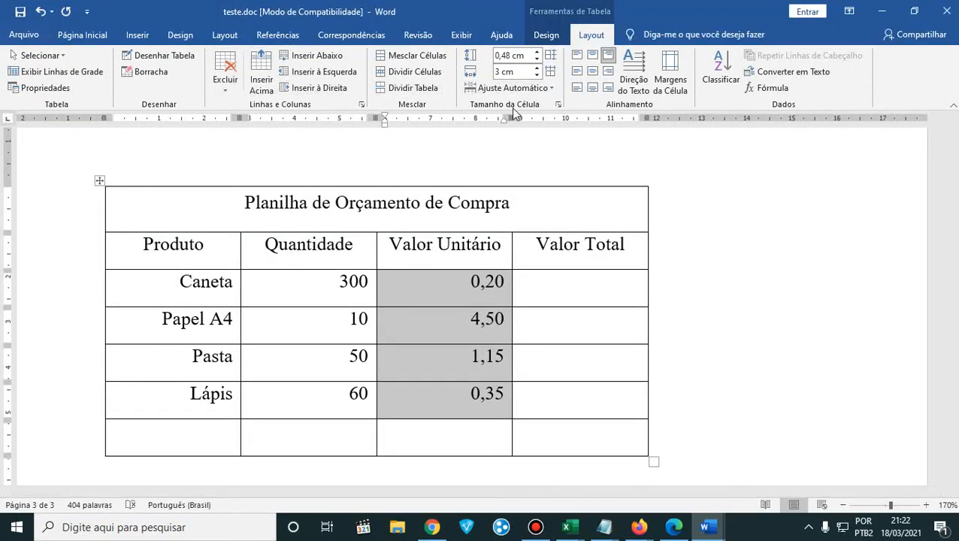
{"action": "left_click", "coordinate": [819, 80]}
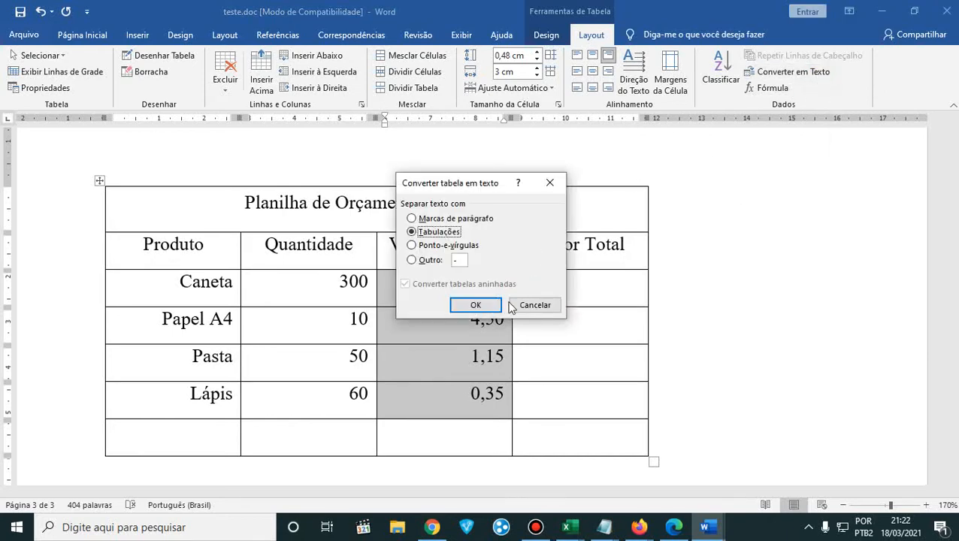
{"action": "left_click", "coordinate": [530, 304]}
{"action": "left_click", "coordinate": [546, 35]}
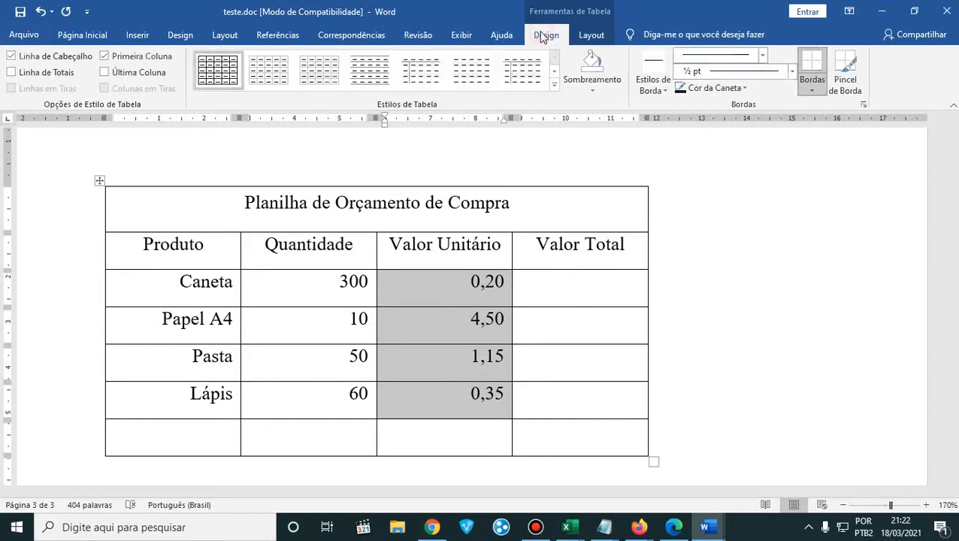
{"action": "left_click", "coordinate": [592, 35]}
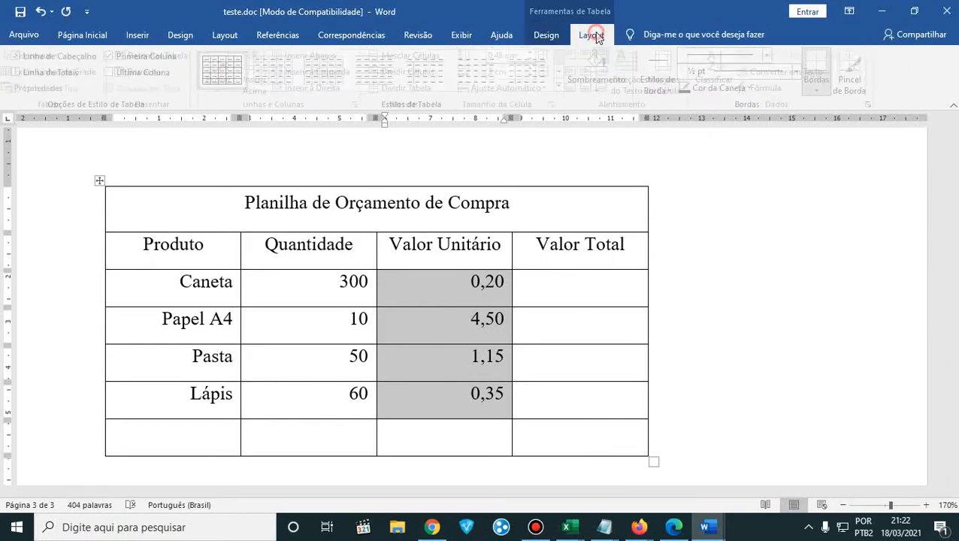
- Add the currency prefix R$ and a space before each of the four values in the Valor Unitário column
{"action": "left_click", "coordinate": [462, 316]}
{"action": "left_click", "coordinate": [467, 281]}
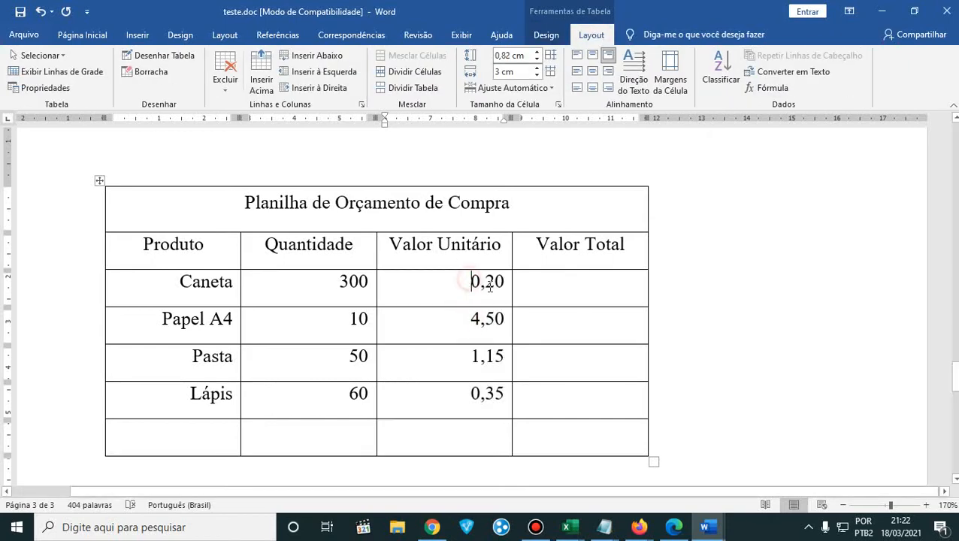
{"action": "type", "text": "R"}
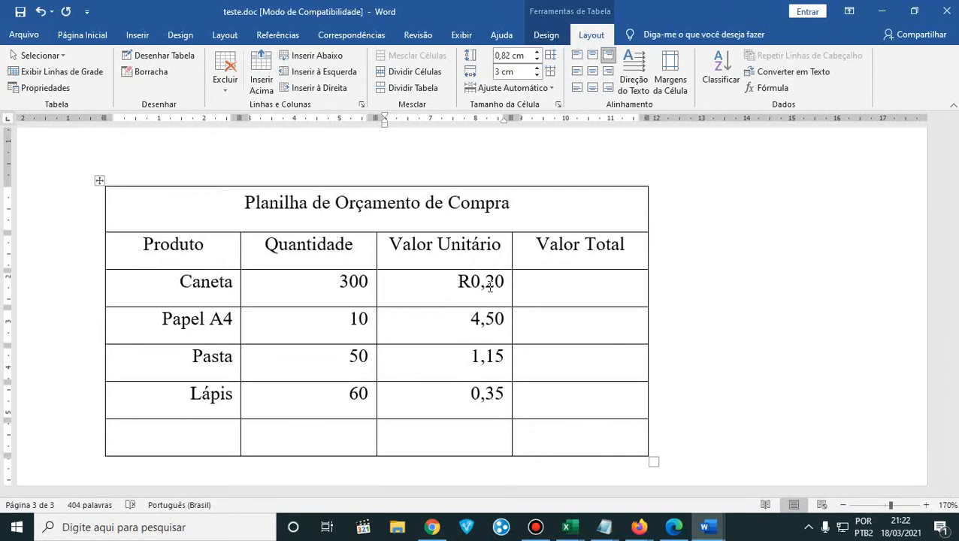
{"action": "type", "text": "$"}
{"action": "type", "text": " R"}
{"action": "type", "text": "#"}
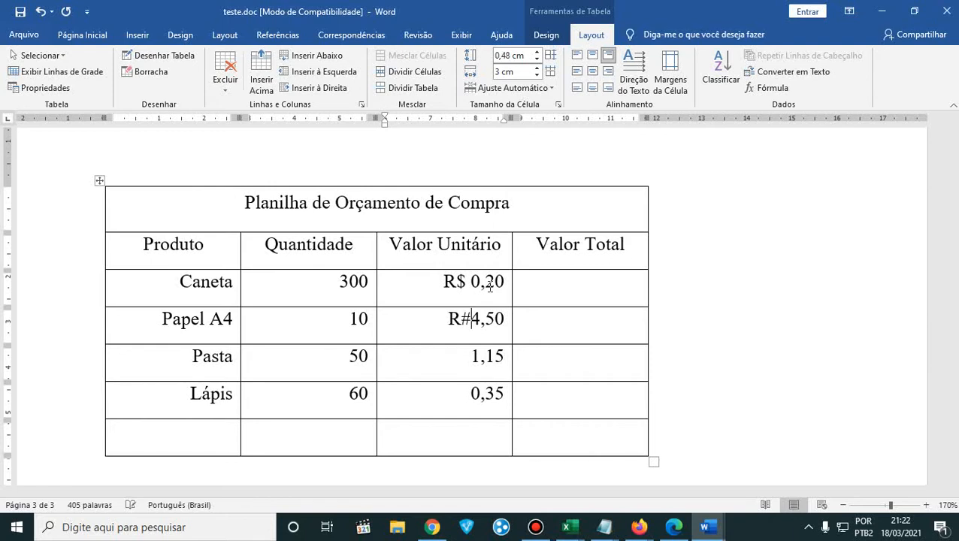
{"action": "key", "text": "BackSpace"}
{"action": "type", "text": "#"}
{"action": "key", "text": "BackSpace"}
{"action": "type", "text": "$"}
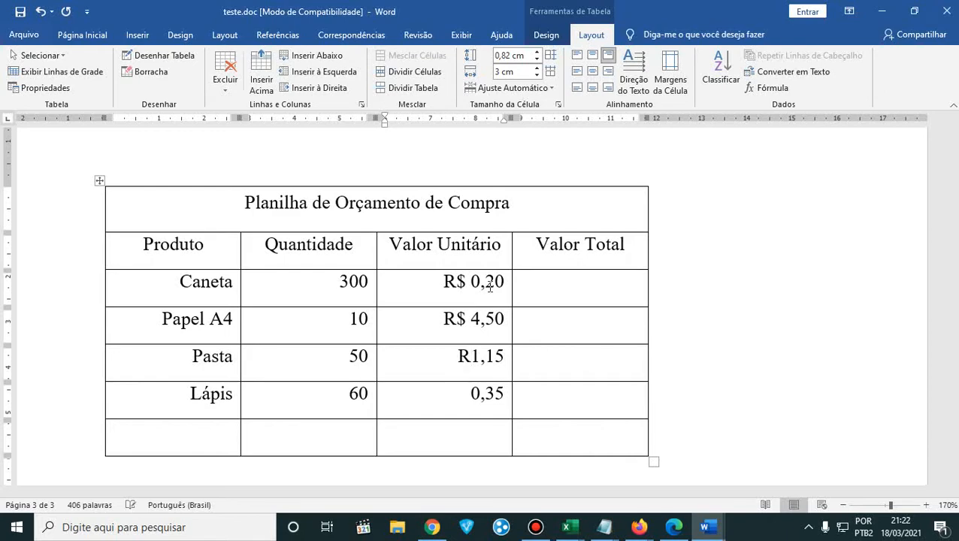
{"action": "type", "text": " $ "}
{"action": "type", "text": "R"}
{"action": "type", "text": "$"}
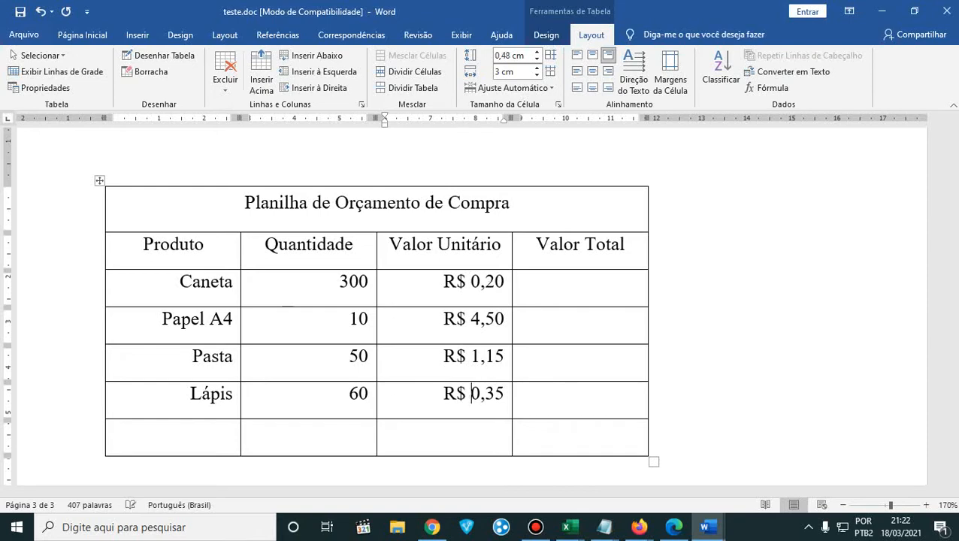
- Erase the left and bottom borders of the first cell in the table's last row with the table Eraser
{"action": "left_click", "coordinate": [222, 435]}
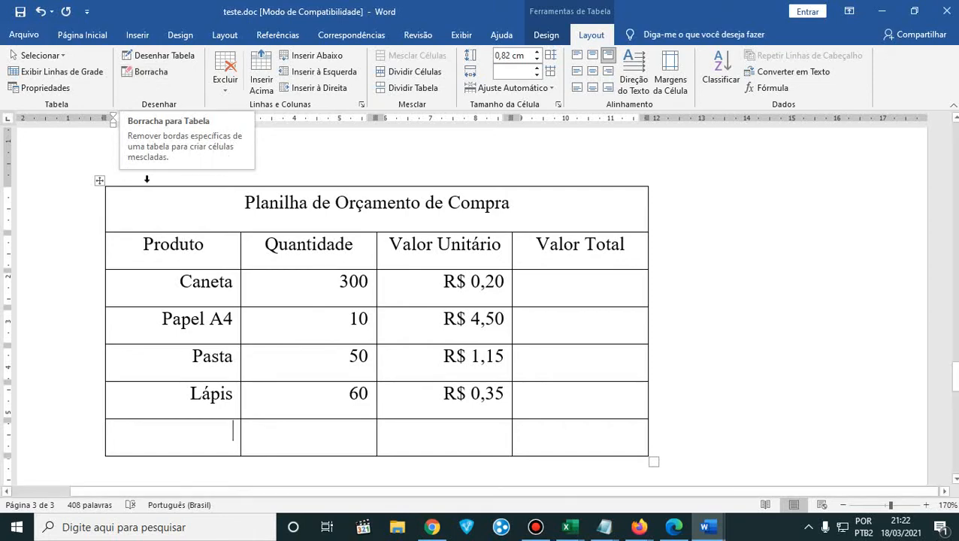
{"action": "left_click", "coordinate": [159, 79]}
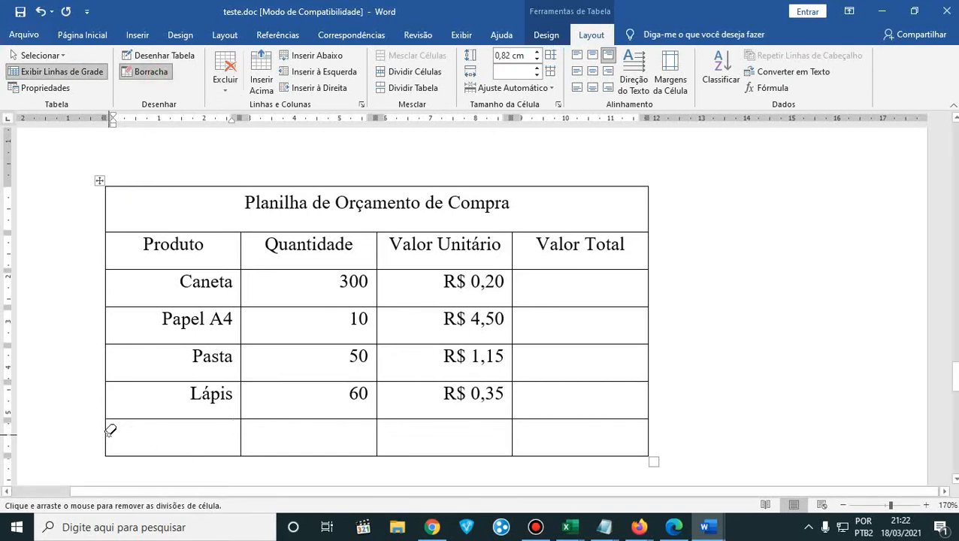
{"action": "left_click_drag", "start_coordinate": [111, 450], "coordinate": [127, 461]}
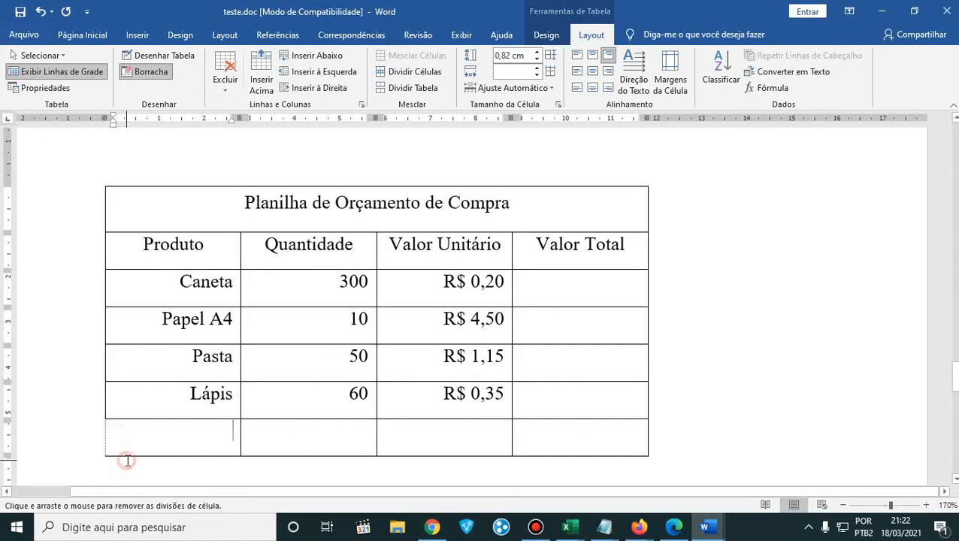
{"action": "left_click", "coordinate": [127, 461]}
{"action": "left_click", "coordinate": [141, 74]}
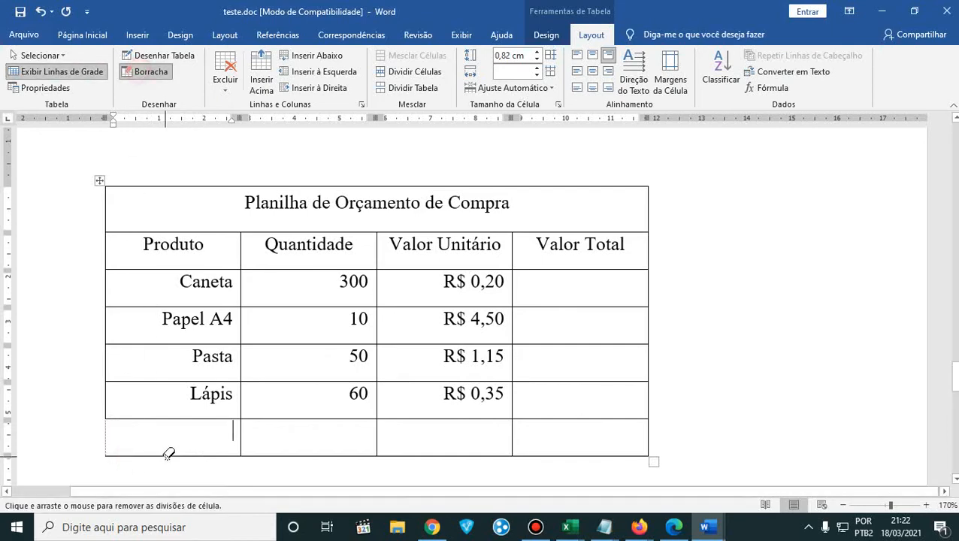
{"action": "left_click", "coordinate": [168, 455]}
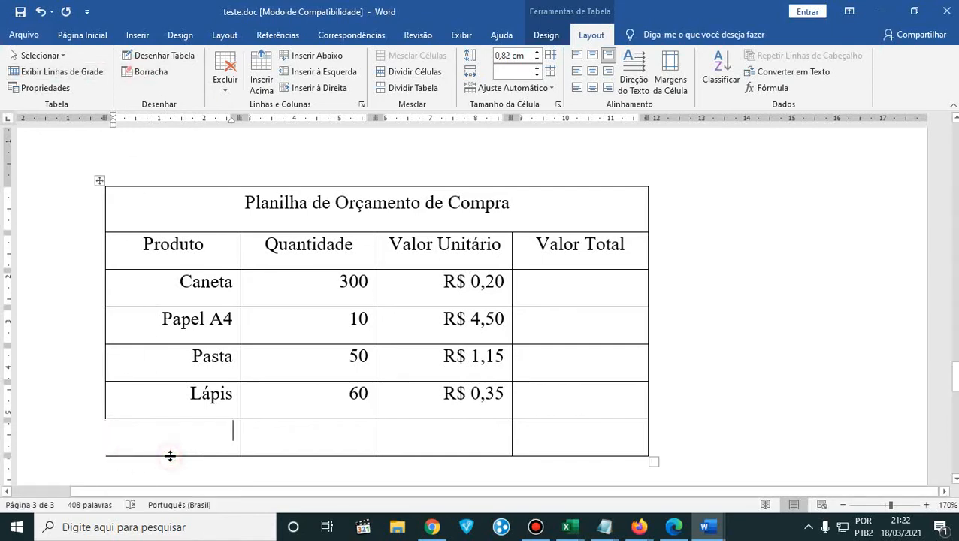
{"action": "left_click", "coordinate": [147, 71]}
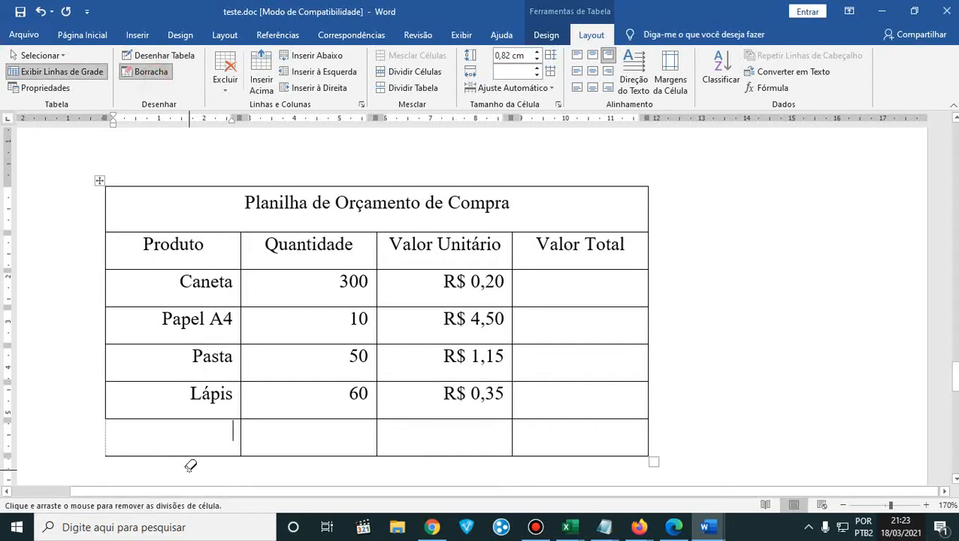
{"action": "left_click", "coordinate": [193, 456]}
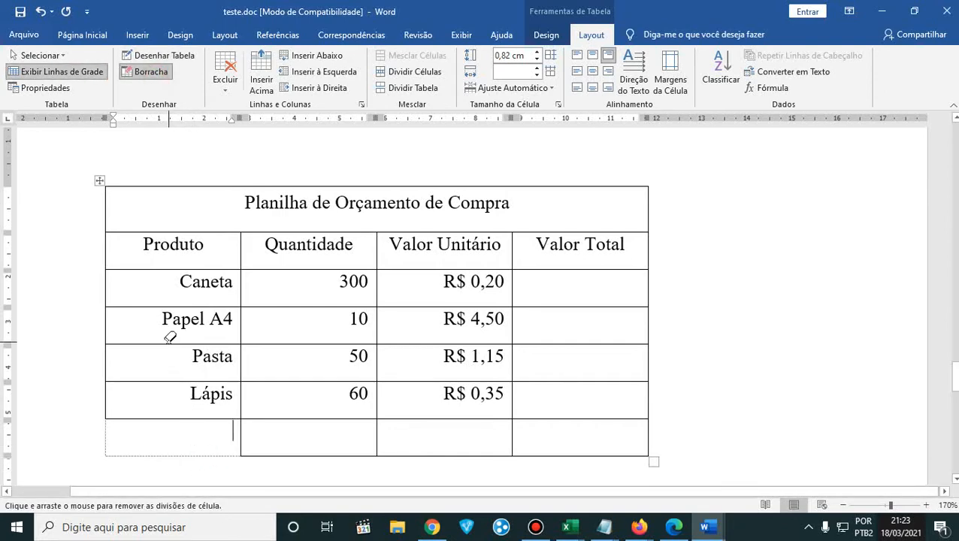
- Stop erasing borders and merge the last row's cells under Quantidade and Valor Unitário, following the PDF table
{"action": "key", "text": "Escape"}
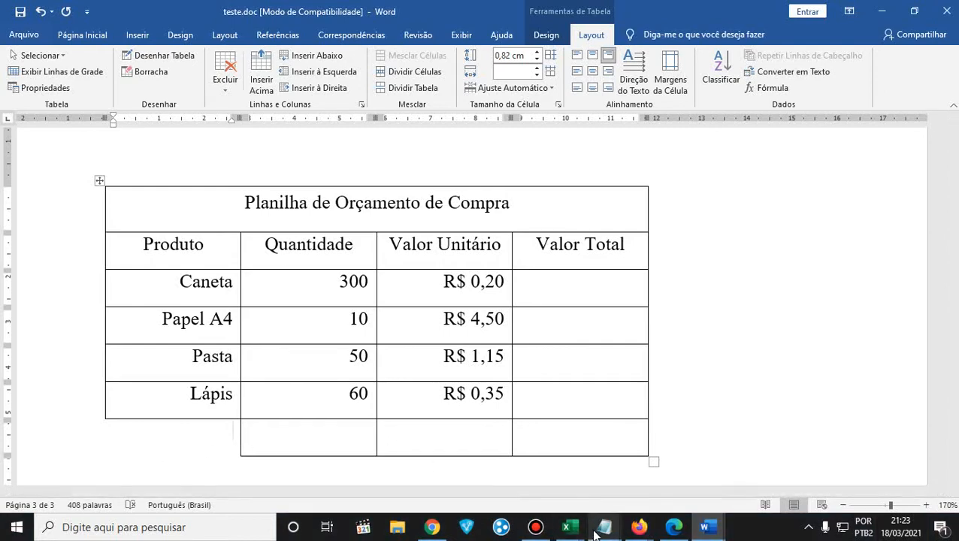
{"action": "left_click", "coordinate": [674, 527]}
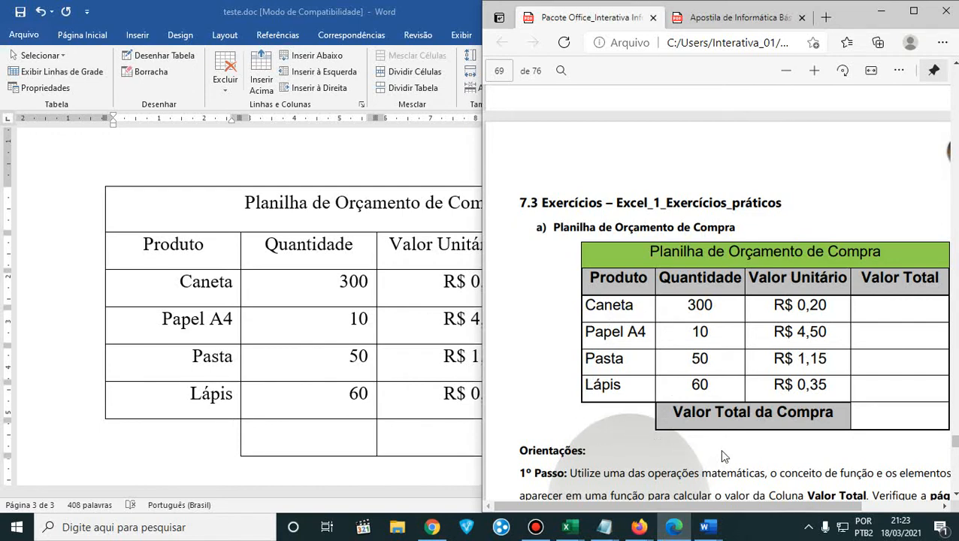
{"action": "left_click", "coordinate": [353, 434]}
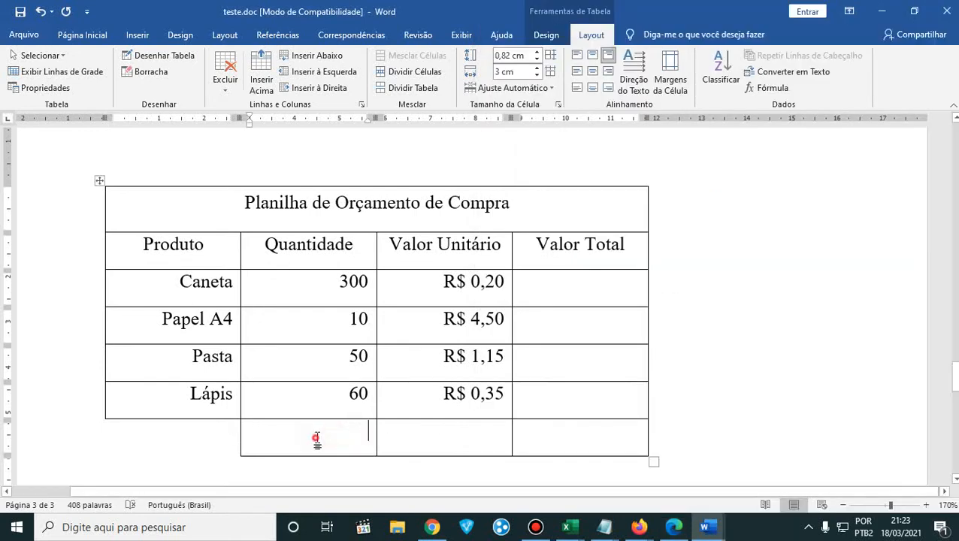
{"action": "left_click_drag", "start_coordinate": [317, 438], "coordinate": [447, 441]}
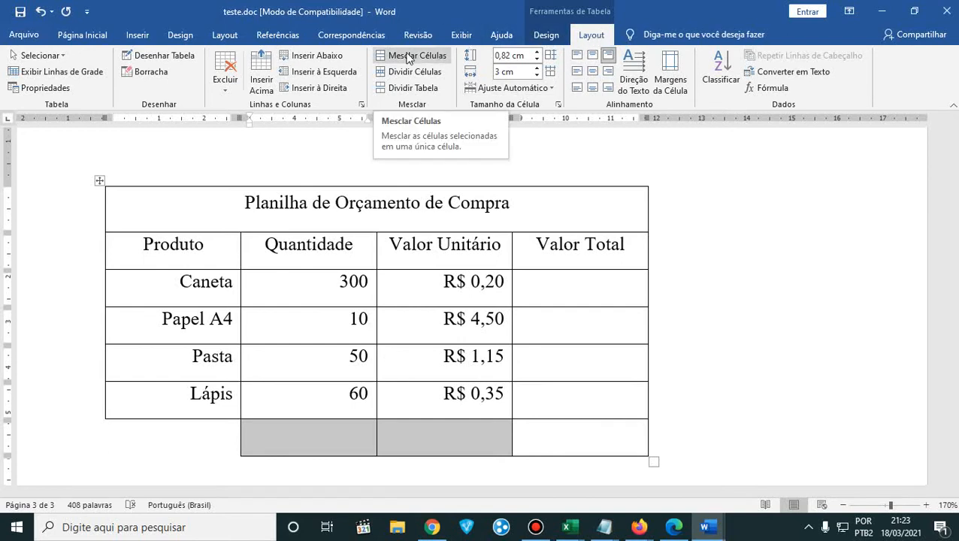
{"action": "right_click", "coordinate": [353, 445]}
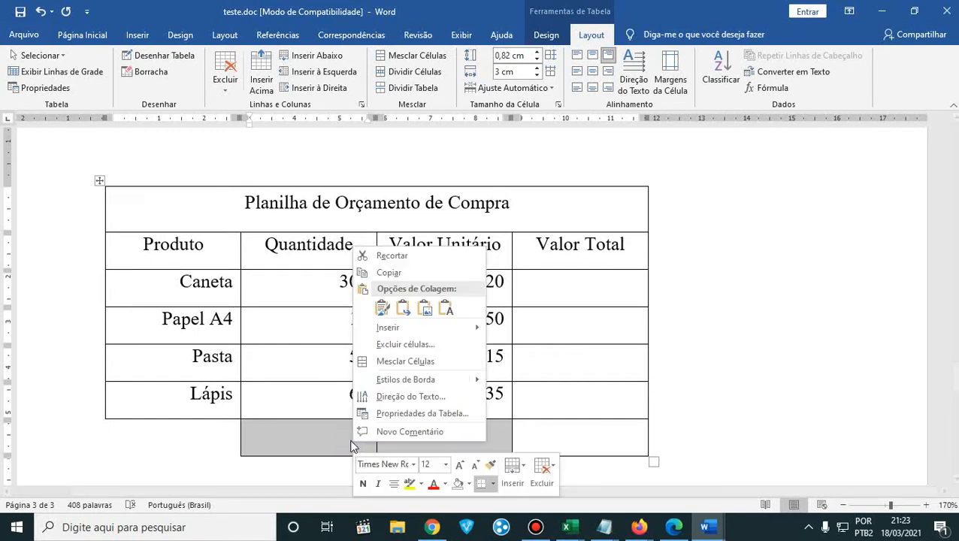
{"action": "left_click", "coordinate": [453, 360]}
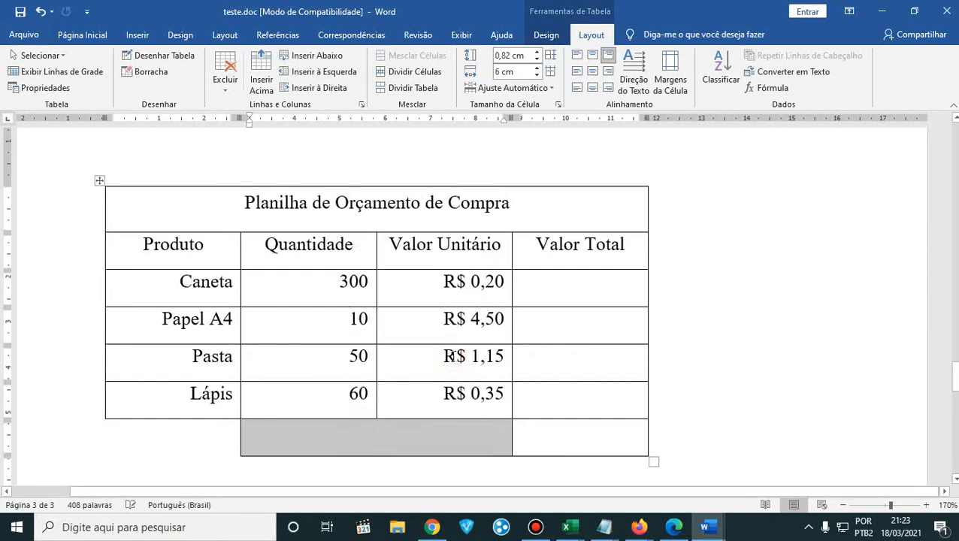
- Enter Valor Total da Compra in the merged cell of the last row and centre it
{"action": "left_click", "coordinate": [682, 532]}
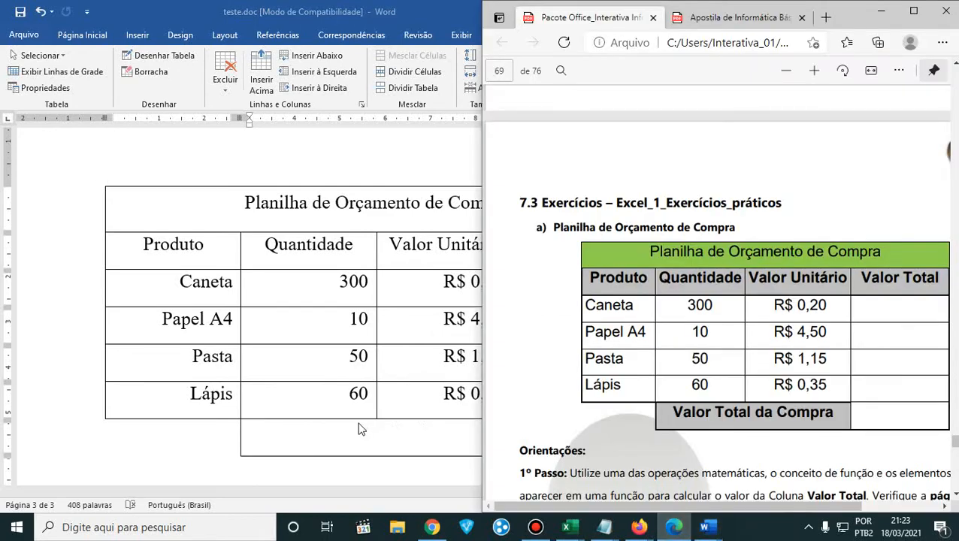
{"action": "left_click", "coordinate": [354, 443]}
{"action": "left_click", "coordinate": [354, 443]}
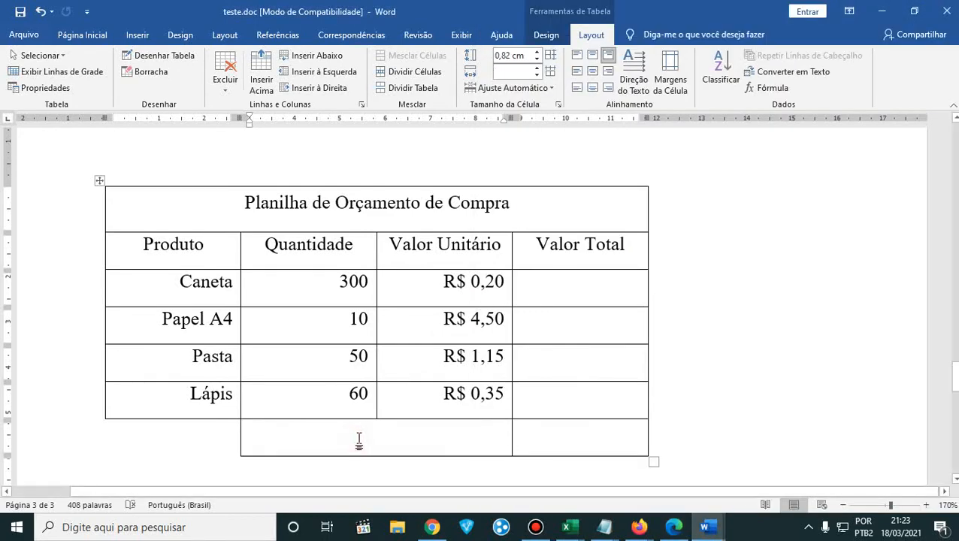
{"action": "type", "text": "vALO"}
{"action": "key", "text": "BackSpace"}
{"action": "key", "text": "BackSpace"}
{"action": "key", "text": "BackSpace"}
{"action": "key", "text": "BackSpace"}
{"action": "type", "text": "V"}
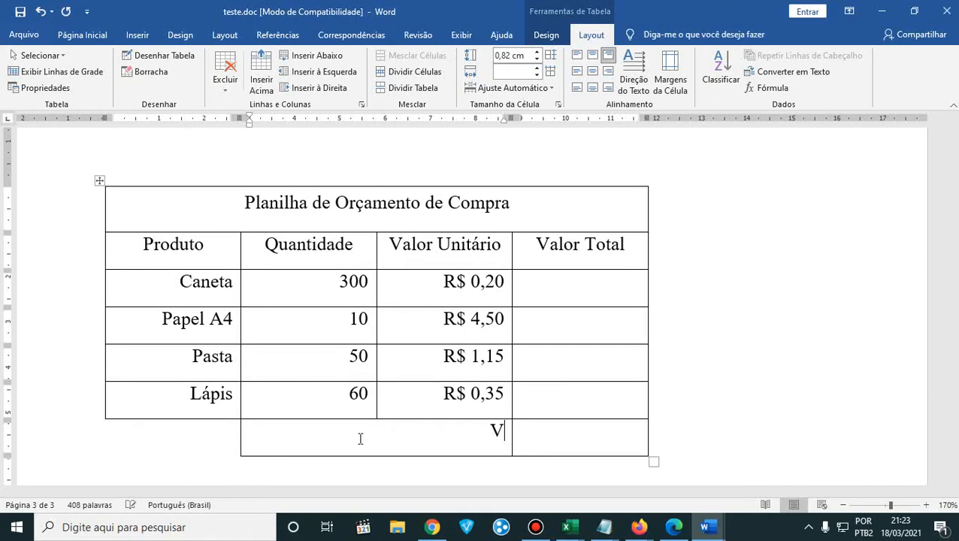
{"action": "type", "text": "alor Total"}
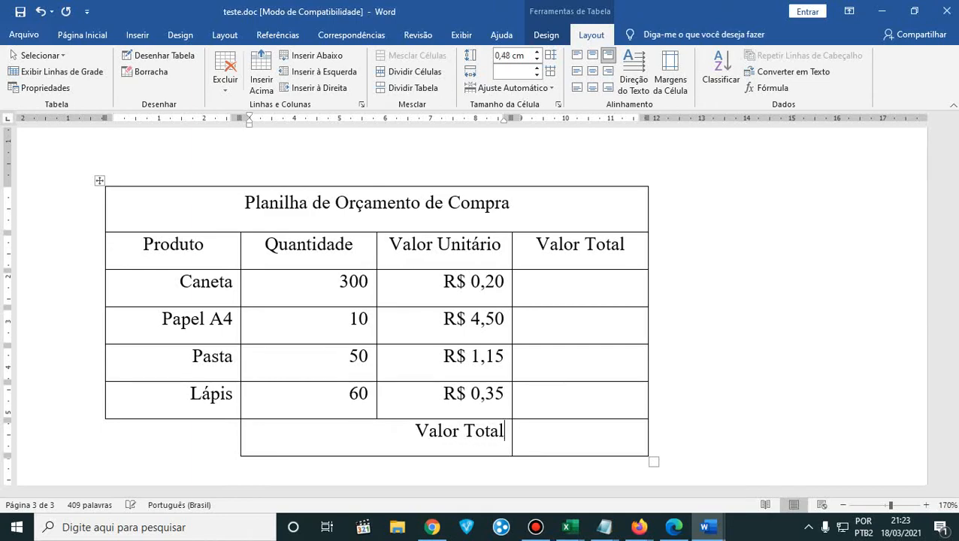
{"action": "type", "text": " da Compra"}
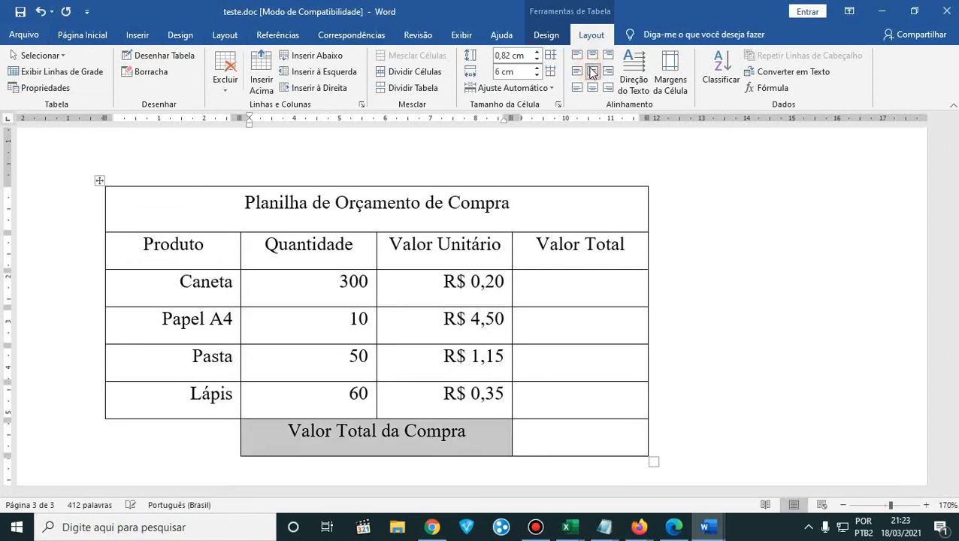
{"action": "left_click", "coordinate": [592, 295]}
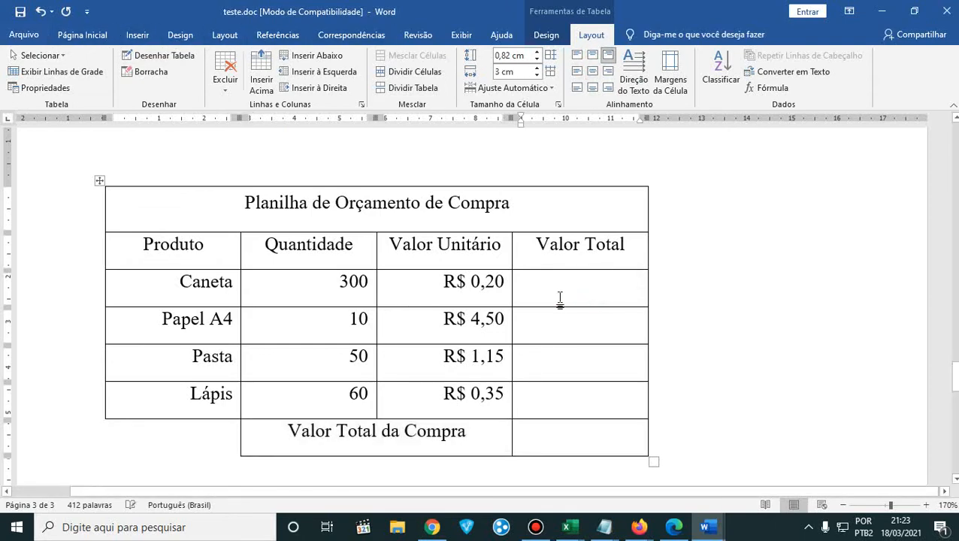
- Shade the title row Planilha de Orçamento de Compra with the theme's green, as in the PDF table
{"action": "left_click", "coordinate": [559, 209]}
{"action": "left_click_drag", "start_coordinate": [571, 197], "coordinate": [208, 185]}
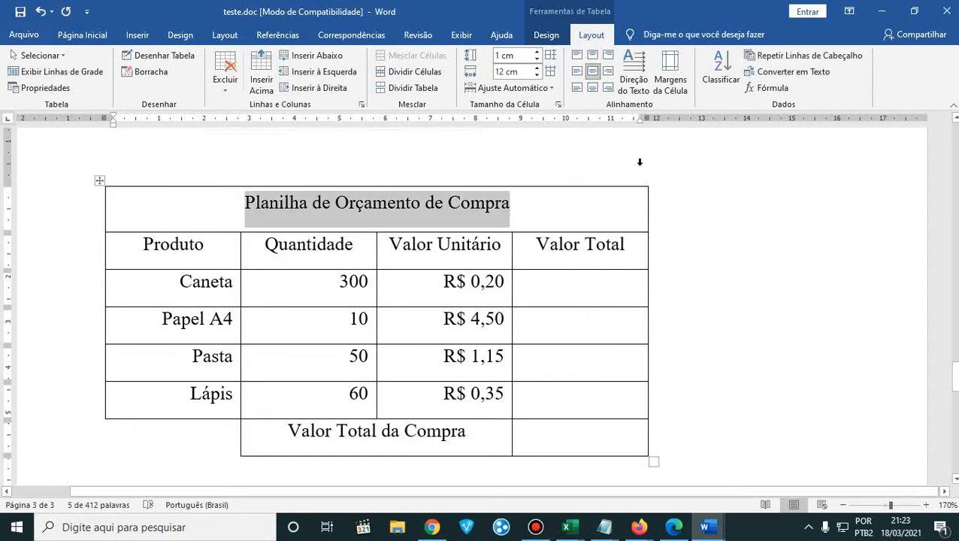
{"action": "left_click", "coordinate": [674, 529]}
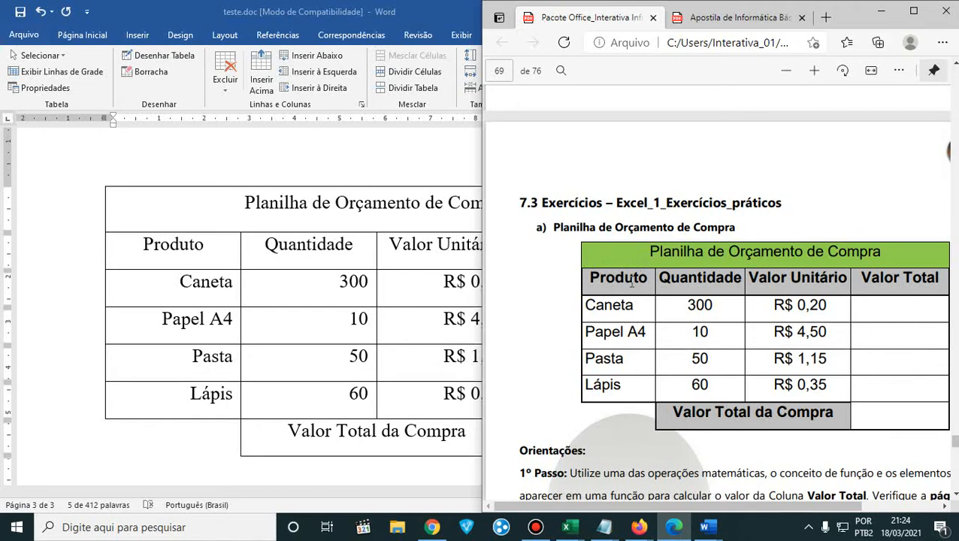
{"action": "left_click", "coordinate": [880, 12]}
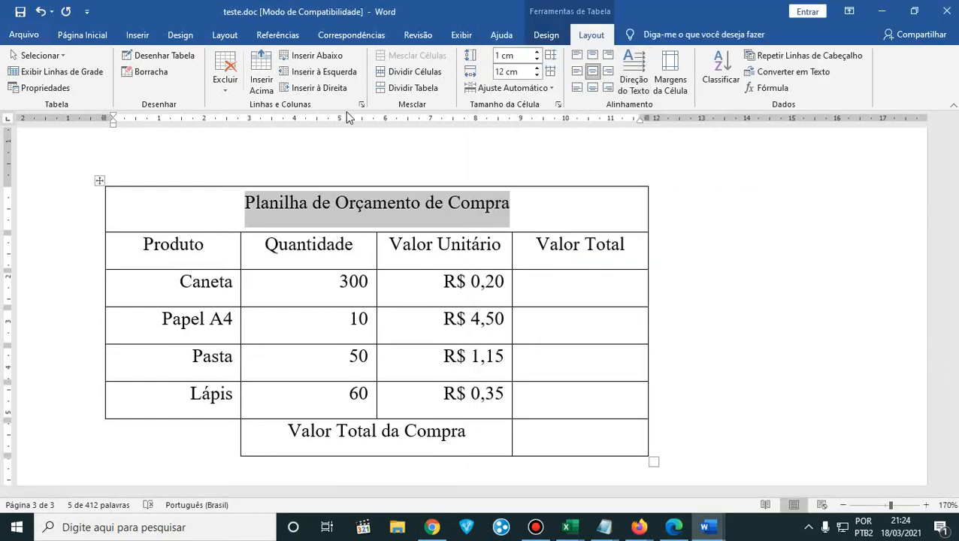
{"action": "left_click", "coordinate": [544, 38]}
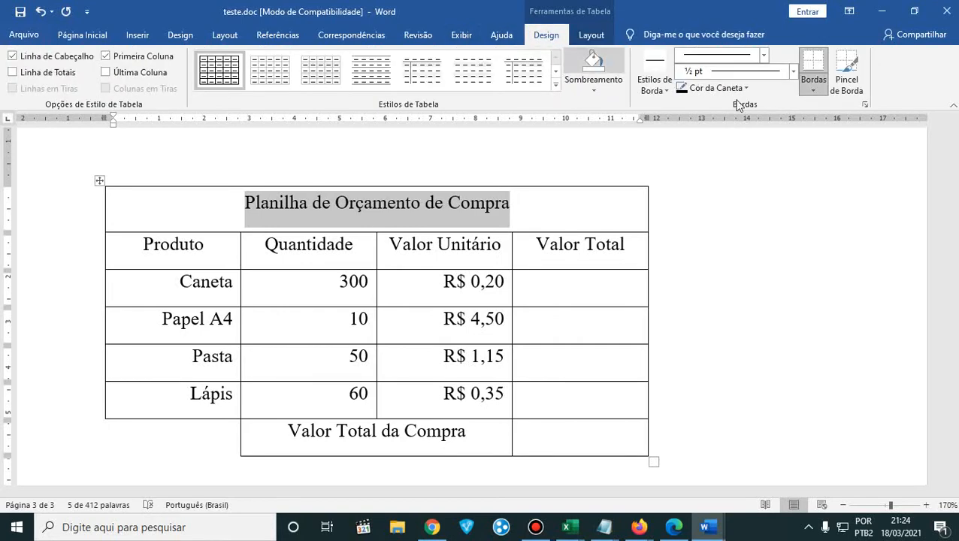
{"action": "left_click", "coordinate": [577, 90]}
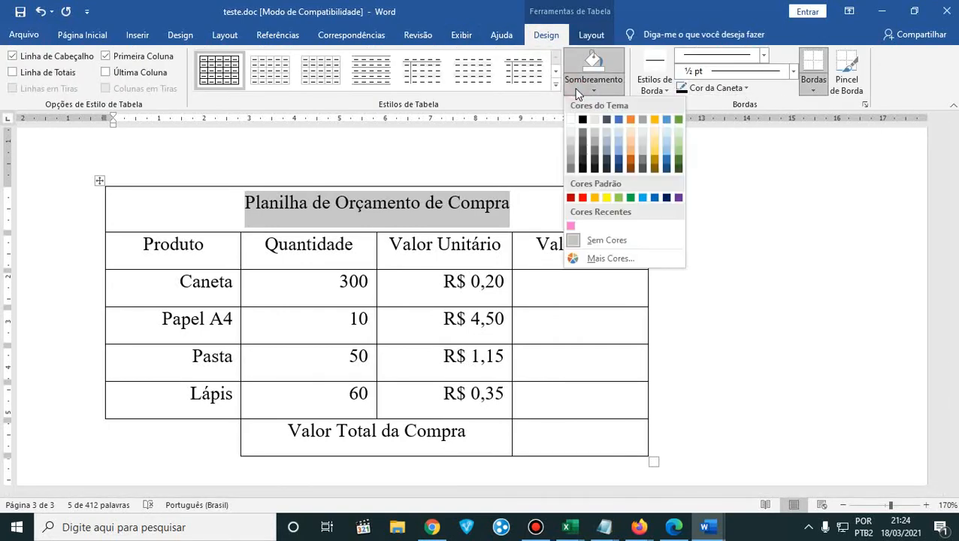
{"action": "left_click", "coordinate": [678, 119]}
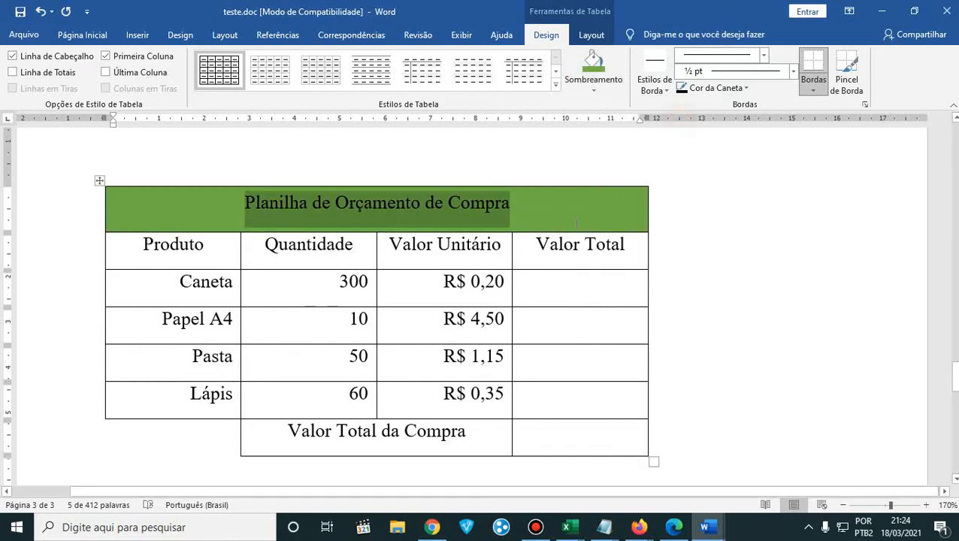
- Shade the header row from Produto to Valor Total with dark grey
{"action": "left_click", "coordinate": [231, 263]}
{"action": "left_click_drag", "start_coordinate": [158, 246], "coordinate": [575, 267]}
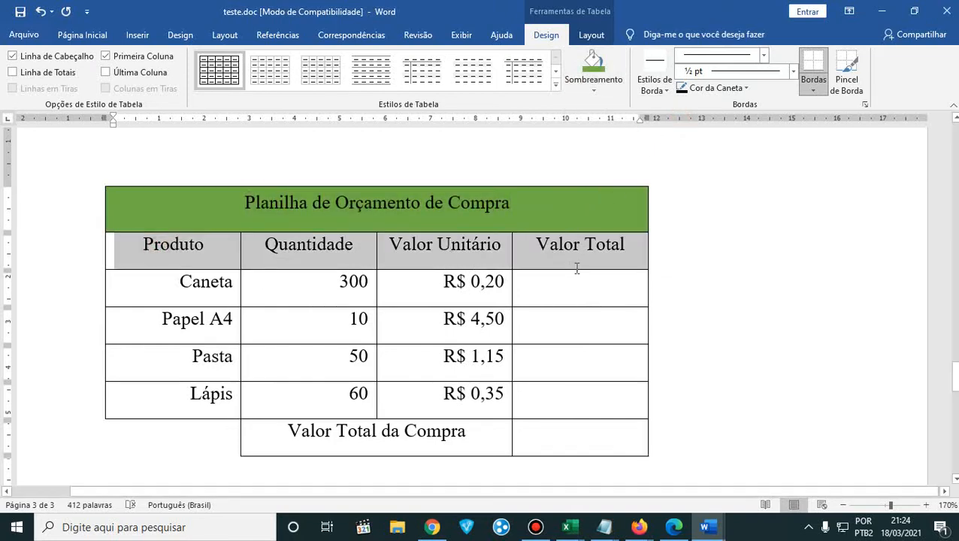
{"action": "left_click", "coordinate": [597, 90]}
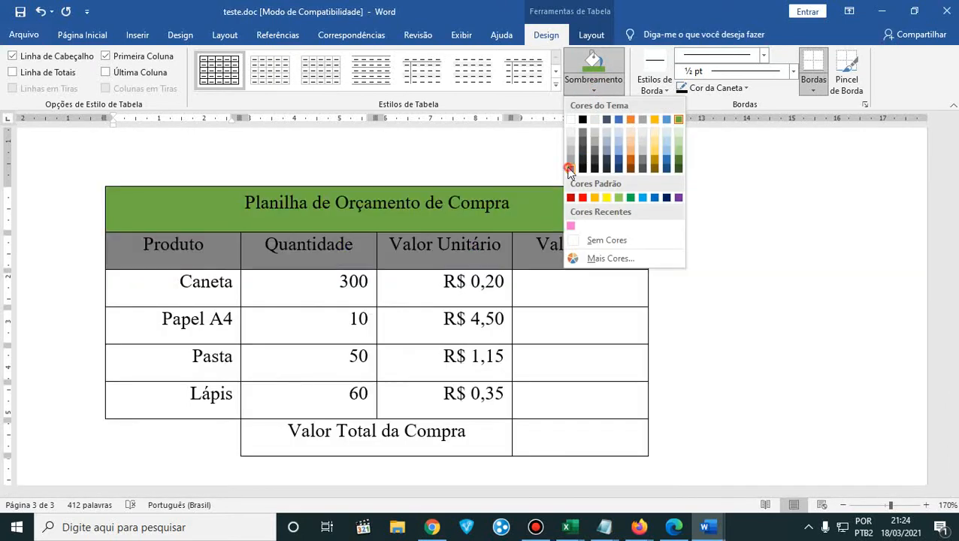
{"action": "left_click", "coordinate": [569, 167]}
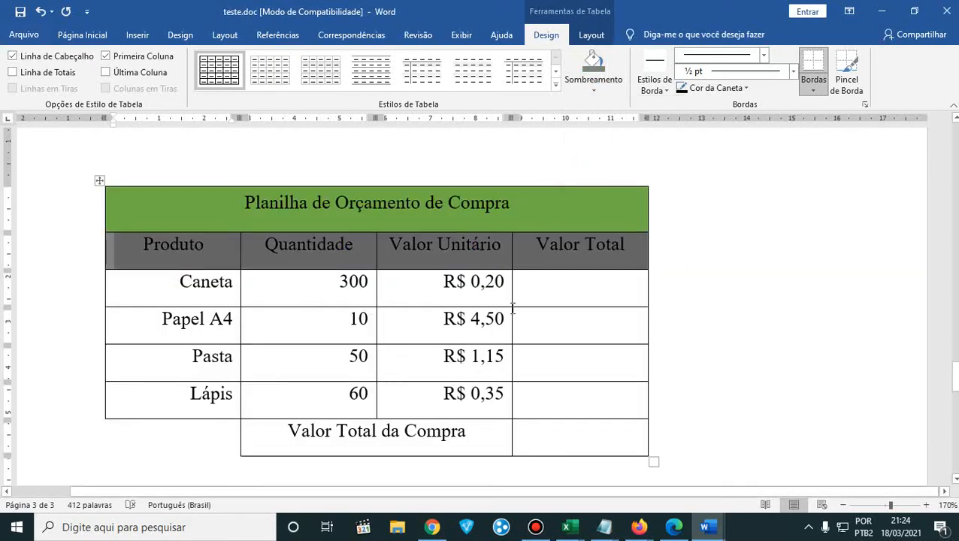
- Shade the Valor Total da Compra cell with the same dark grey as the header row, checking against the PDF table
{"action": "left_click", "coordinate": [673, 527]}
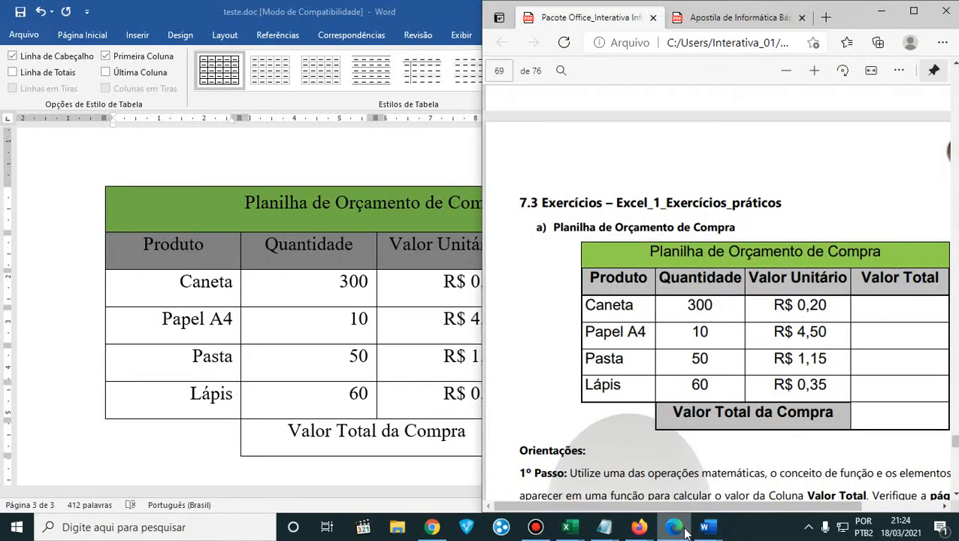
{"action": "left_click", "coordinate": [306, 441]}
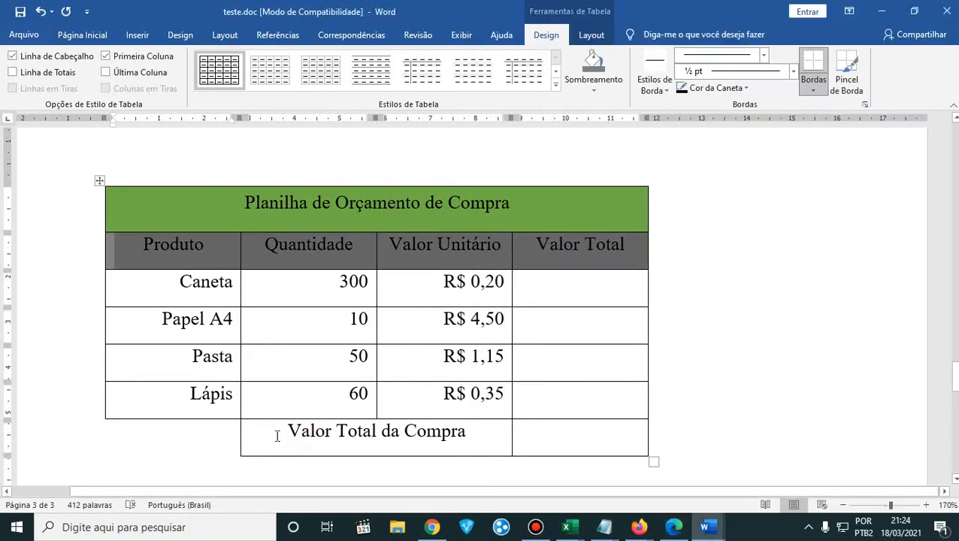
{"action": "left_click_drag", "start_coordinate": [274, 434], "coordinate": [483, 436]}
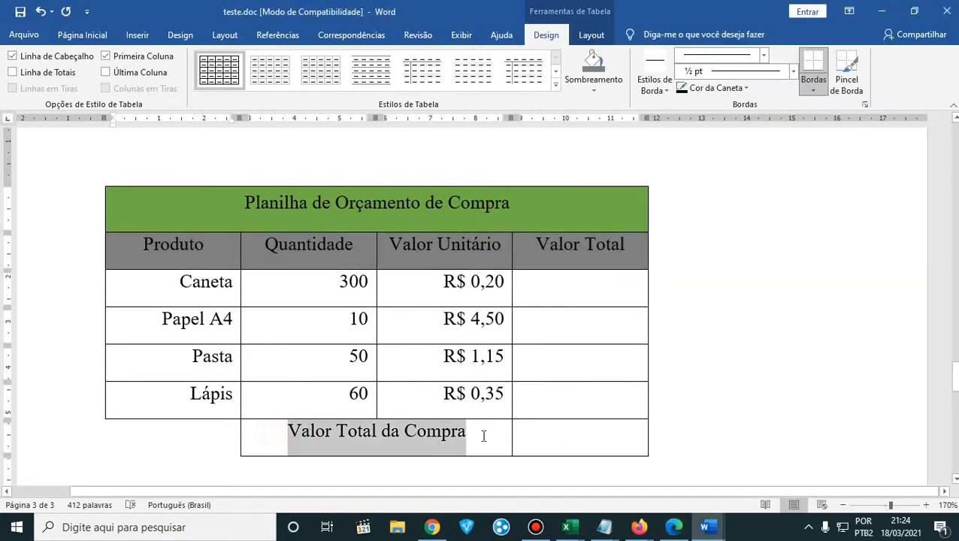
{"action": "left_click", "coordinate": [593, 88]}
{"action": "left_click", "coordinate": [673, 527]}
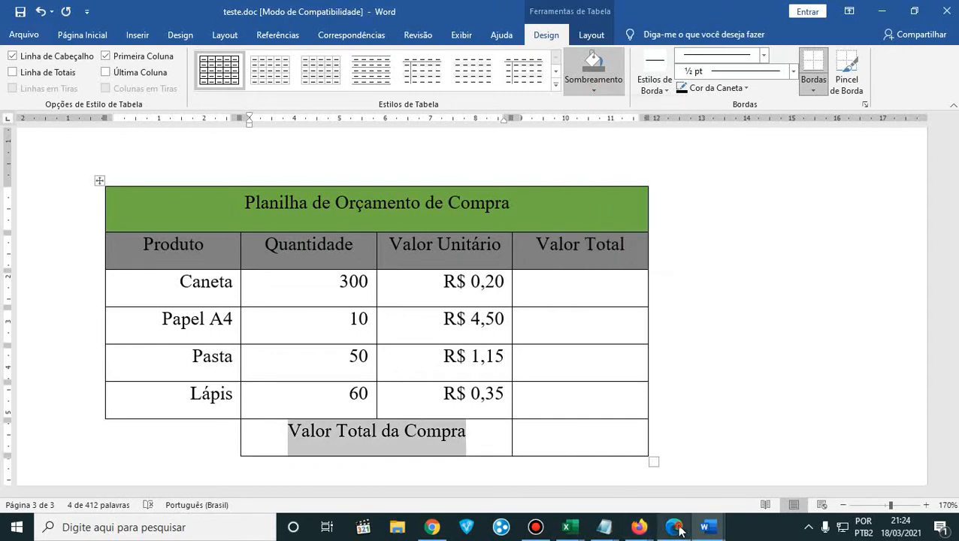
{"action": "key", "text": "alt+Tab"}
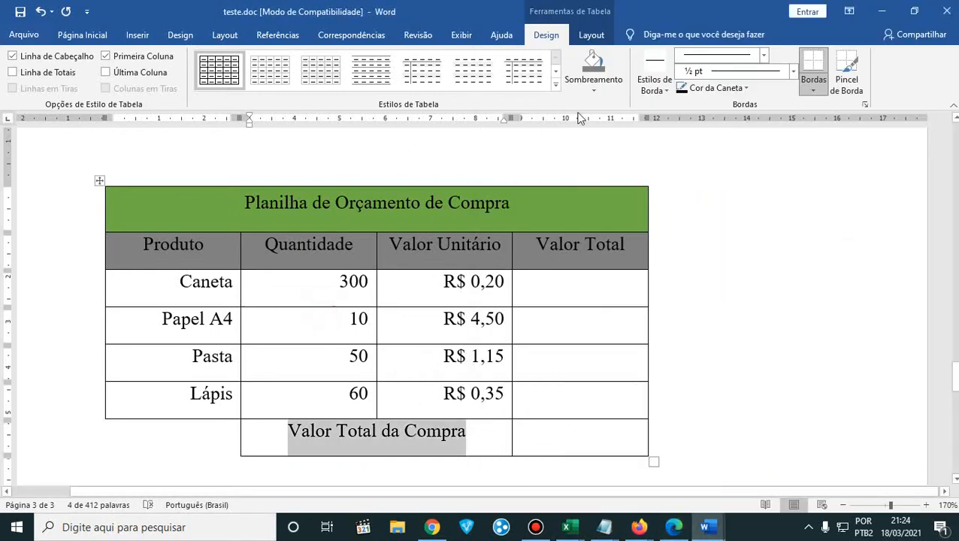
{"action": "left_click", "coordinate": [593, 84]}
{"action": "left_click", "coordinate": [570, 167]}
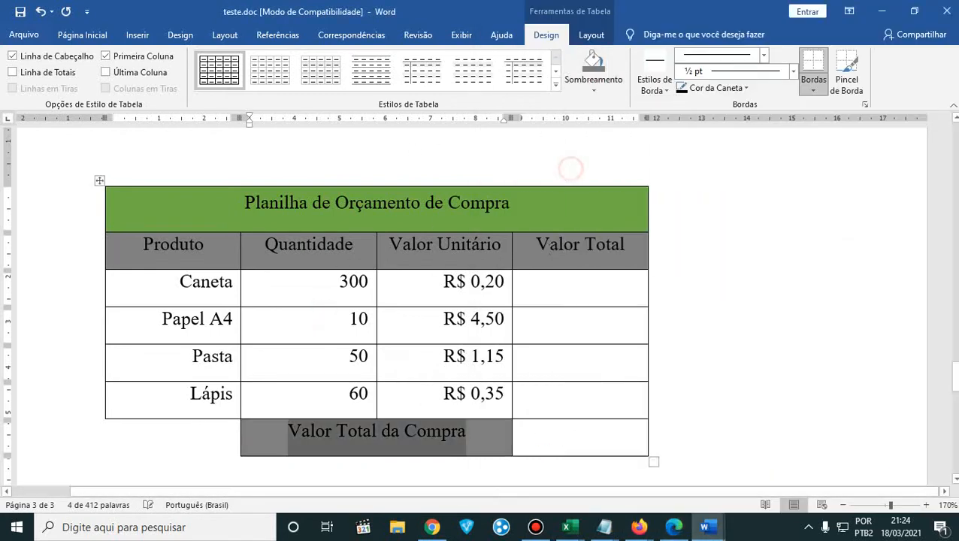
- Compare with the PDF table and left-align the four product names in the Produto column
{"action": "left_click", "coordinate": [674, 528]}
{"action": "key", "text": "alt+Tab"}
{"action": "left_click_drag", "start_coordinate": [172, 276], "coordinate": [451, 395]}
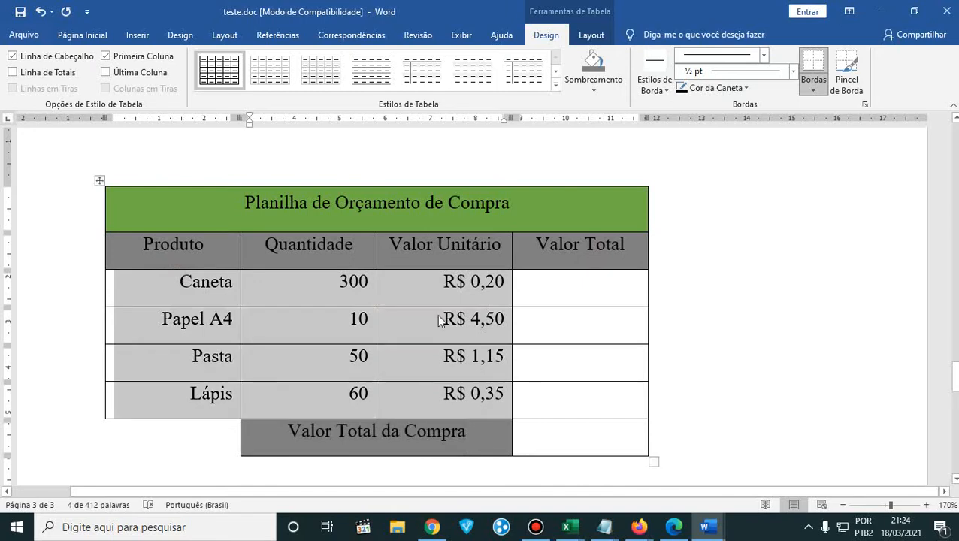
{"action": "left_click", "coordinate": [348, 318]}
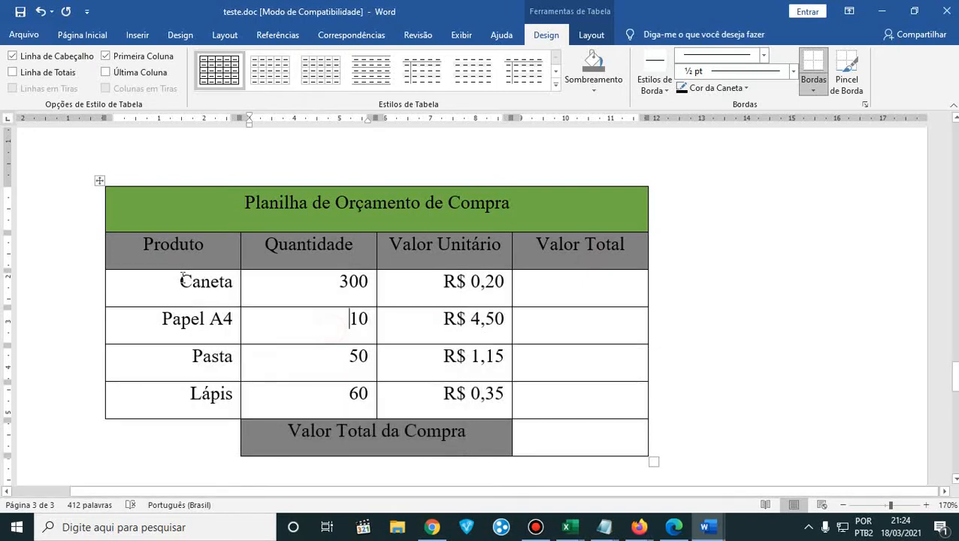
{"action": "left_click_drag", "start_coordinate": [180, 278], "coordinate": [231, 392]}
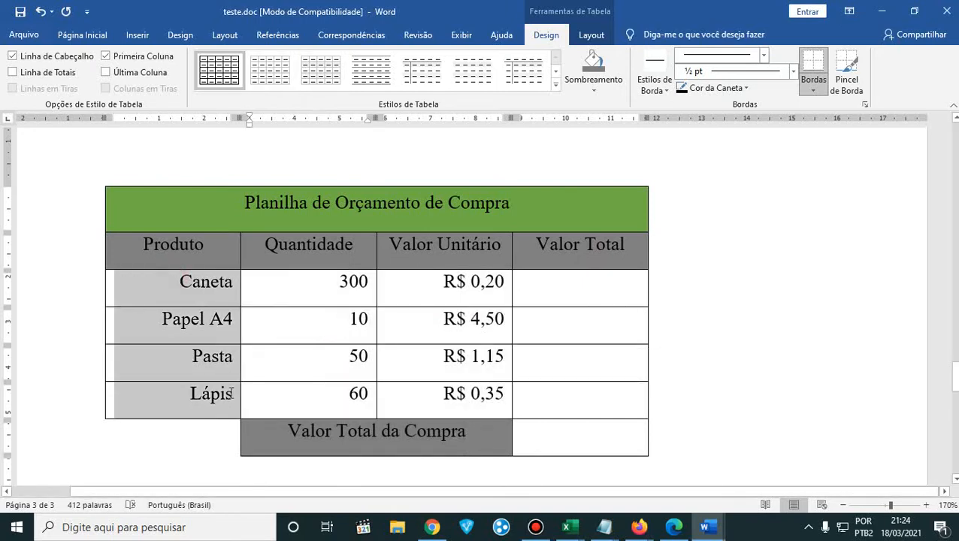
{"action": "left_click", "coordinate": [84, 36]}
{"action": "left_click", "coordinate": [350, 83]}
- Centre the four products' values in the Quantidade and Valor Unitário columns
{"action": "left_click_drag", "start_coordinate": [316, 275], "coordinate": [488, 400]}
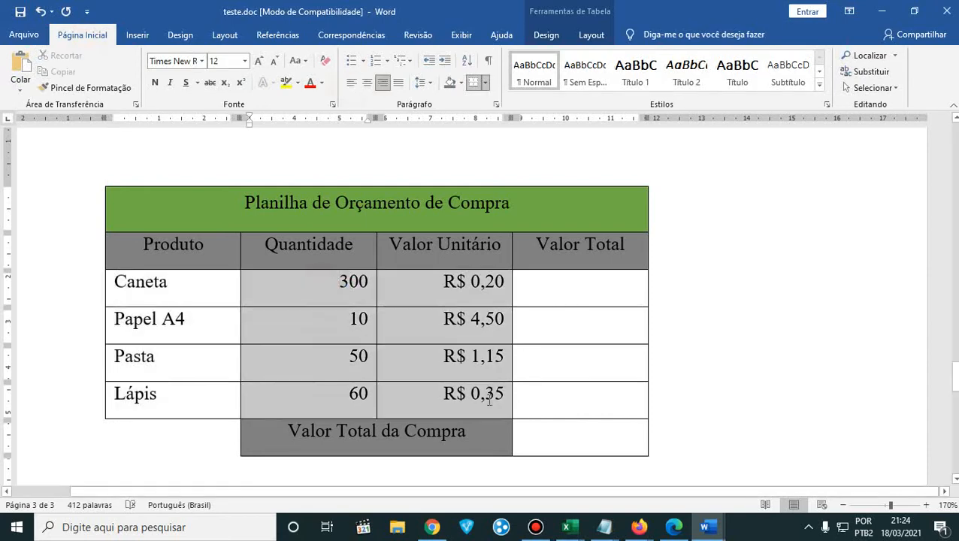
{"action": "left_click", "coordinate": [367, 83]}
{"action": "left_click", "coordinate": [533, 380]}
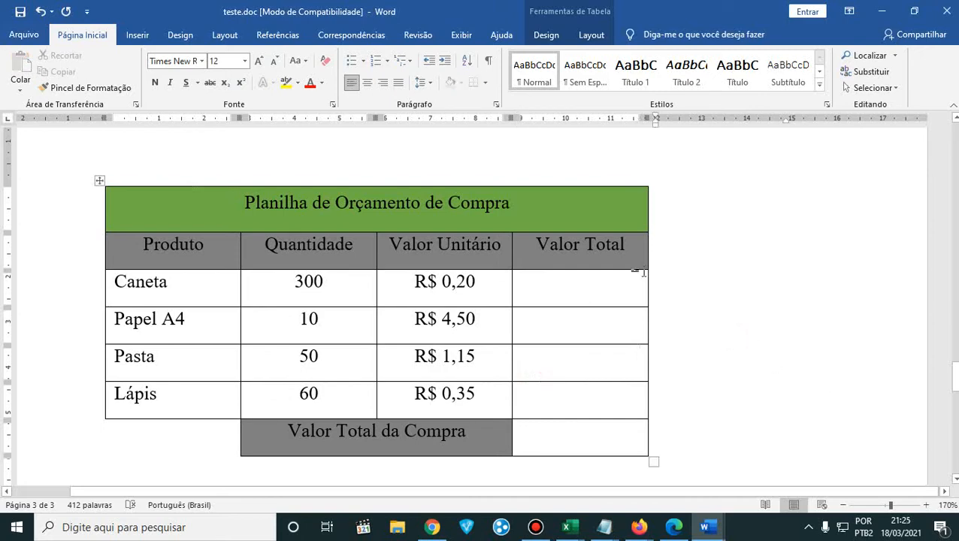
{"action": "left_click", "coordinate": [520, 206]}
{"action": "left_click_drag", "start_coordinate": [520, 207], "coordinate": [211, 194]}
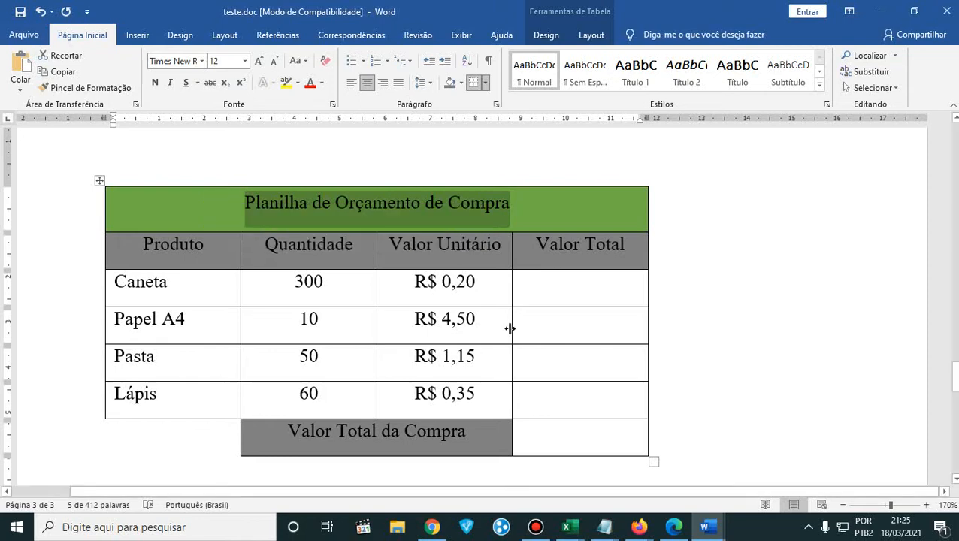
{"action": "left_click_drag", "start_coordinate": [485, 284], "coordinate": [296, 278]}
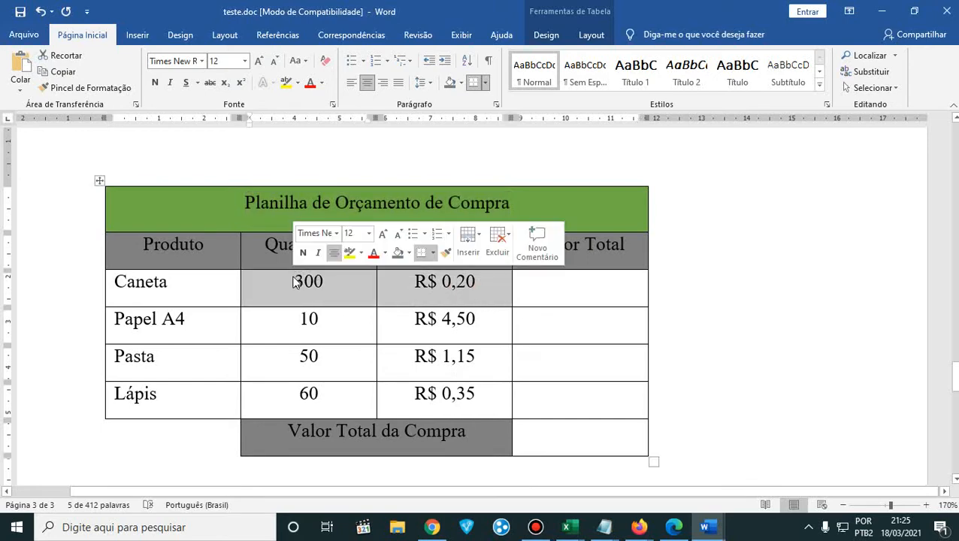
- Go through the empty Valor Total cells of the four products and the result cell beside Valor Total da Compra
{"action": "left_click", "coordinate": [568, 300]}
{"action": "left_click", "coordinate": [567, 327]}
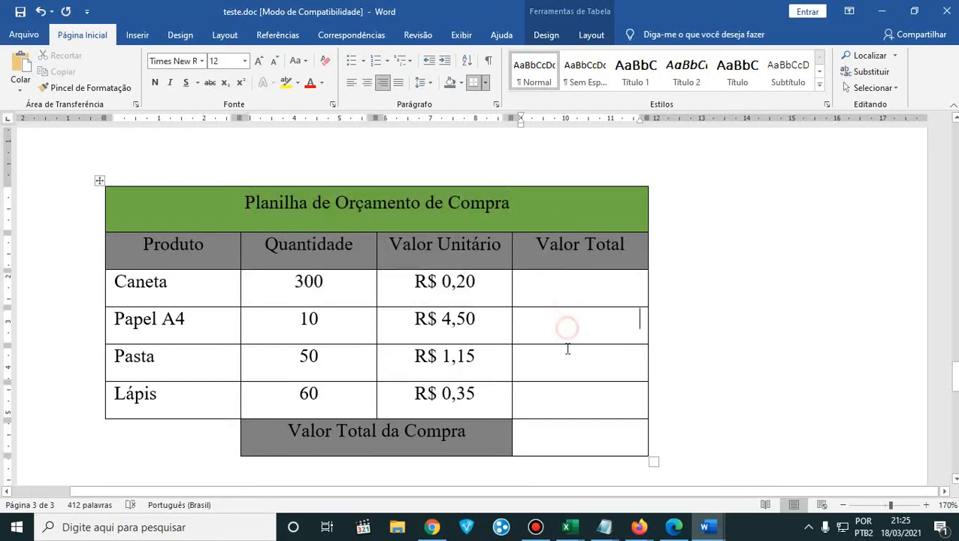
{"action": "left_click", "coordinate": [565, 362]}
{"action": "left_click", "coordinate": [562, 396]}
{"action": "left_click", "coordinate": [563, 292]}
{"action": "left_click", "coordinate": [564, 320]}
{"action": "left_click", "coordinate": [564, 359]}
{"action": "left_click", "coordinate": [562, 392]}
{"action": "left_click", "coordinate": [562, 430]}
{"action": "right_click", "coordinate": [544, 301]}
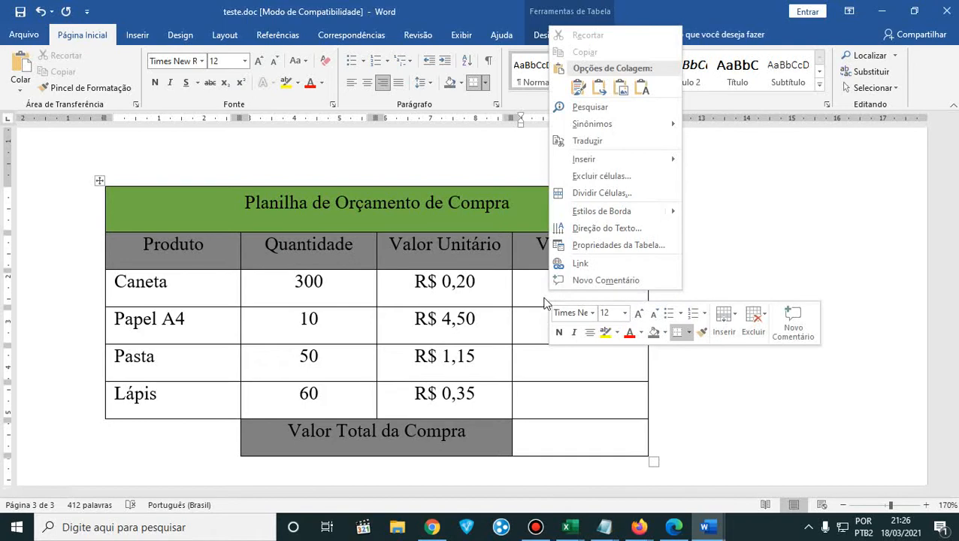
{"action": "key", "text": "Escape"}
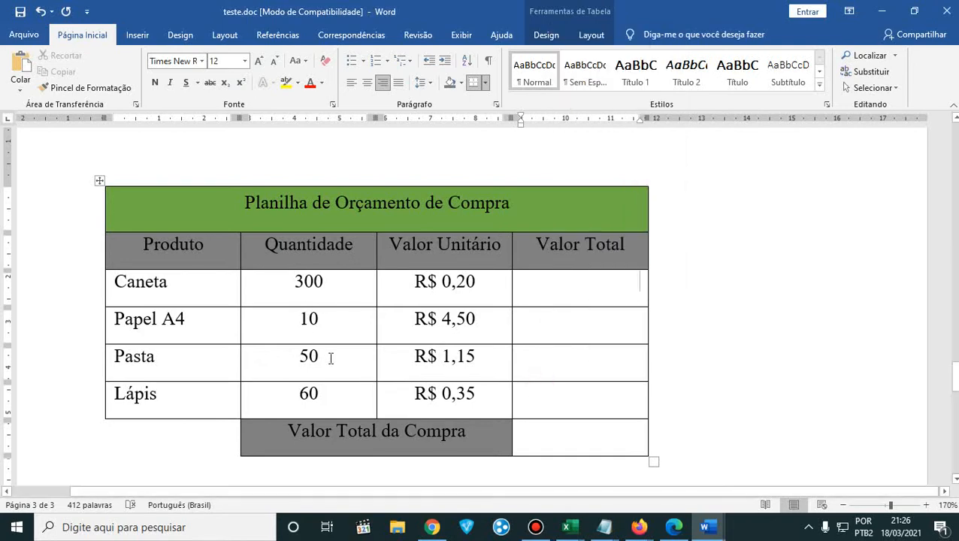
{"action": "scroll", "coordinate": [331, 331], "scroll_direction": "up", "scroll_amount": 1}
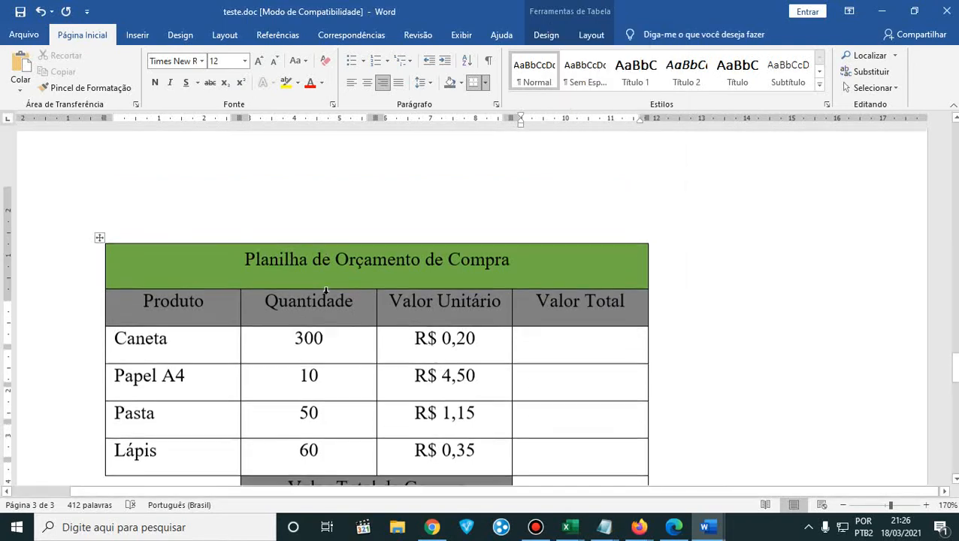
{"action": "scroll", "coordinate": [374, 287], "scroll_direction": "down", "scroll_amount": 1}
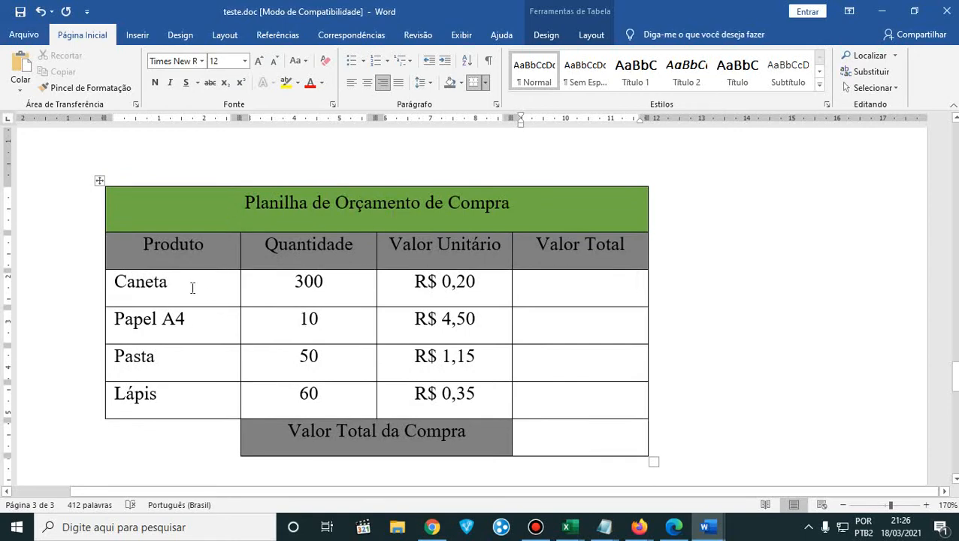
- Select the four product names from Caneta to Lápis and open the Classificar (Sort) settings for them
{"action": "mouse_move", "coordinate": [135, 245]}
{"action": "left_mouse_down"}
{"action": "mouse_move", "coordinate": [371, 262]}
{"action": "mouse_move", "coordinate": [444, 334]}
{"action": "mouse_move", "coordinate": [350, 407]}
{"action": "mouse_move", "coordinate": [344, 395]}
{"action": "left_mouse_up"}
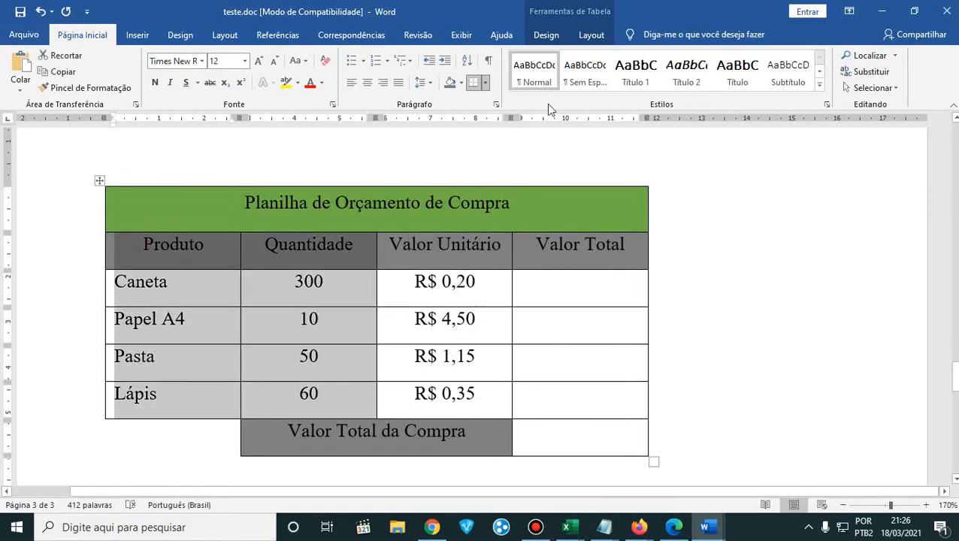
{"action": "left_click", "coordinate": [548, 35]}
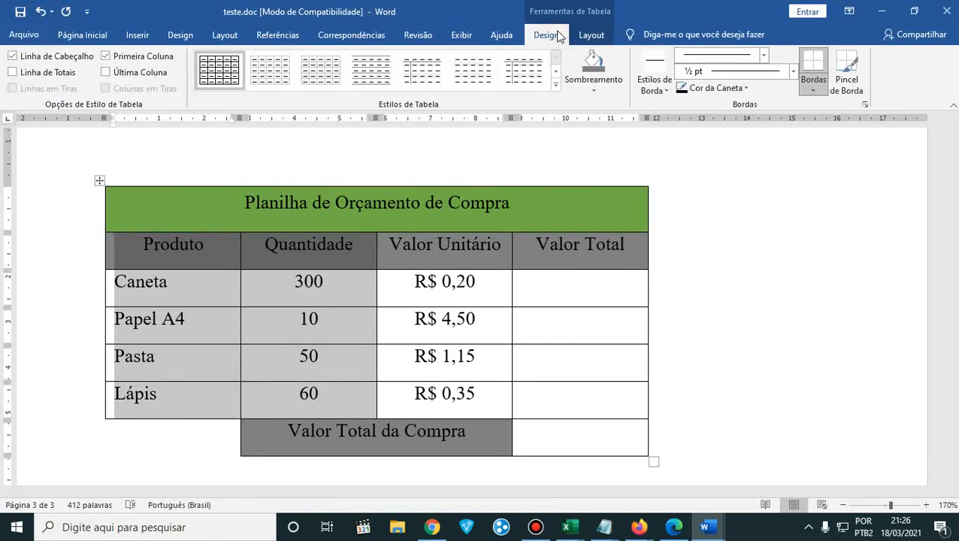
{"action": "left_click", "coordinate": [591, 36]}
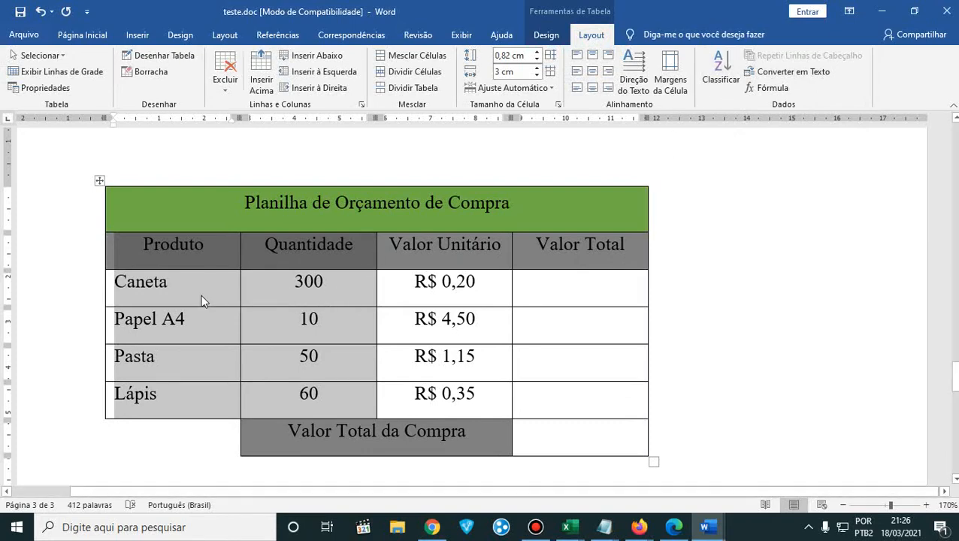
{"action": "left_click", "coordinate": [141, 288]}
{"action": "left_click", "coordinate": [111, 282]}
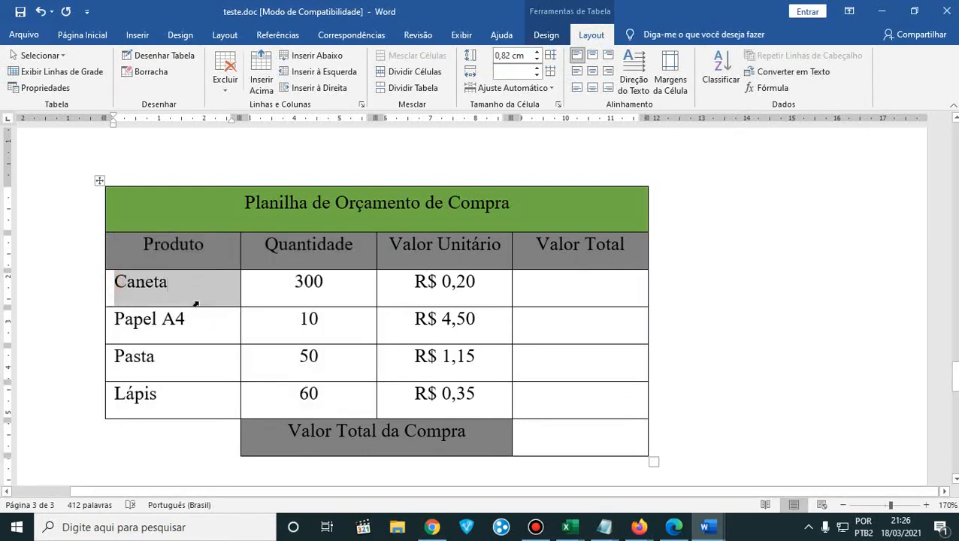
{"action": "left_click_drag", "start_coordinate": [194, 303], "coordinate": [190, 393]}
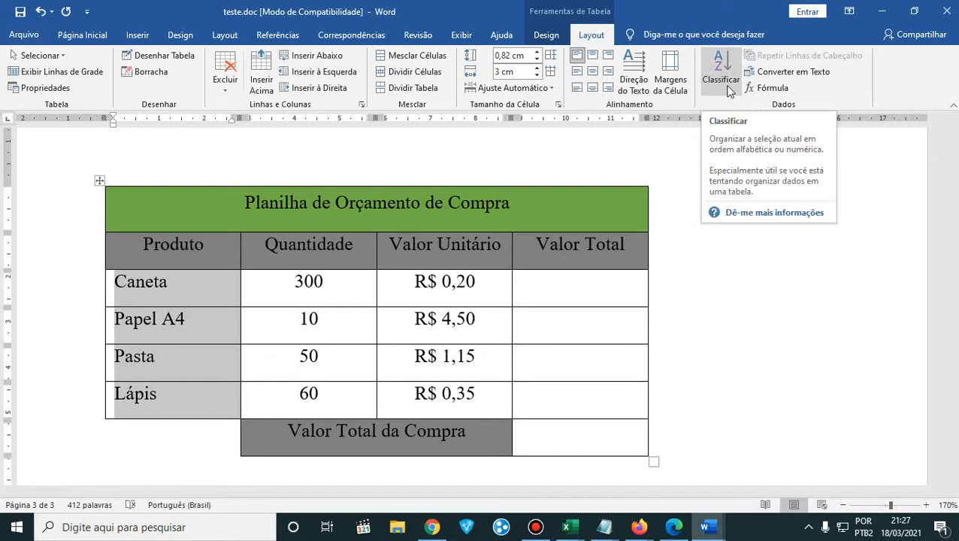
{"action": "left_click_drag", "start_coordinate": [118, 276], "coordinate": [176, 394]}
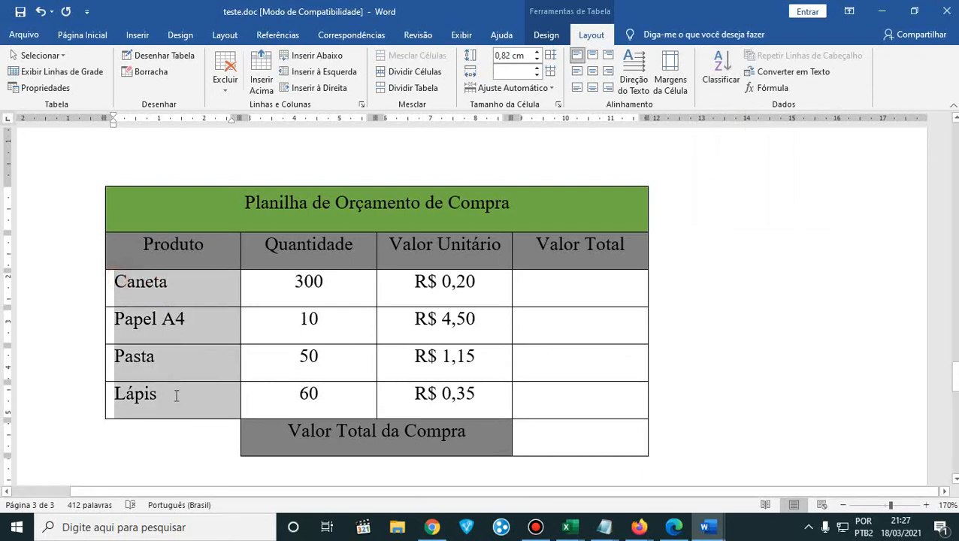
{"action": "left_click", "coordinate": [735, 88]}
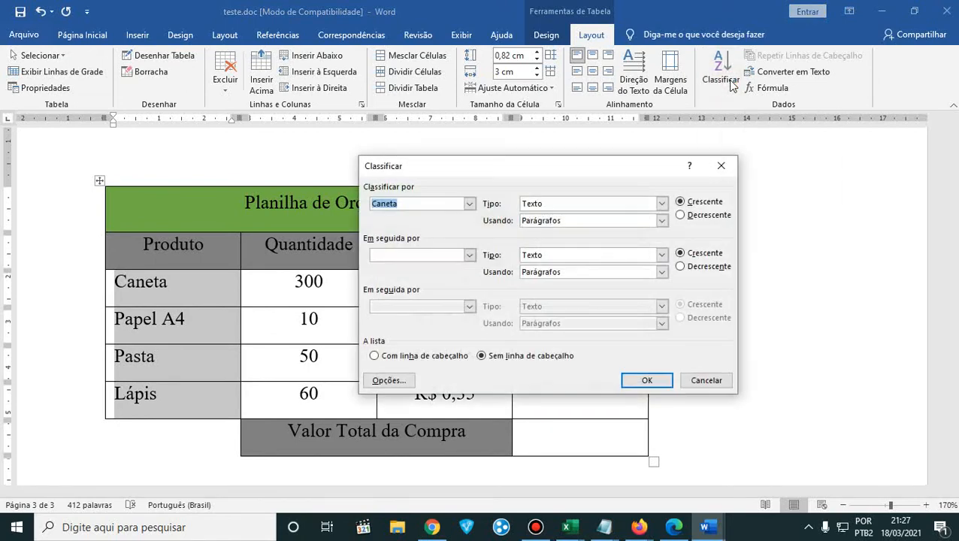
- Move the sort dialog clear of the table and examine the column choices offered under Classificar por
{"action": "left_click_drag", "start_coordinate": [499, 161], "coordinate": [698, 50]}
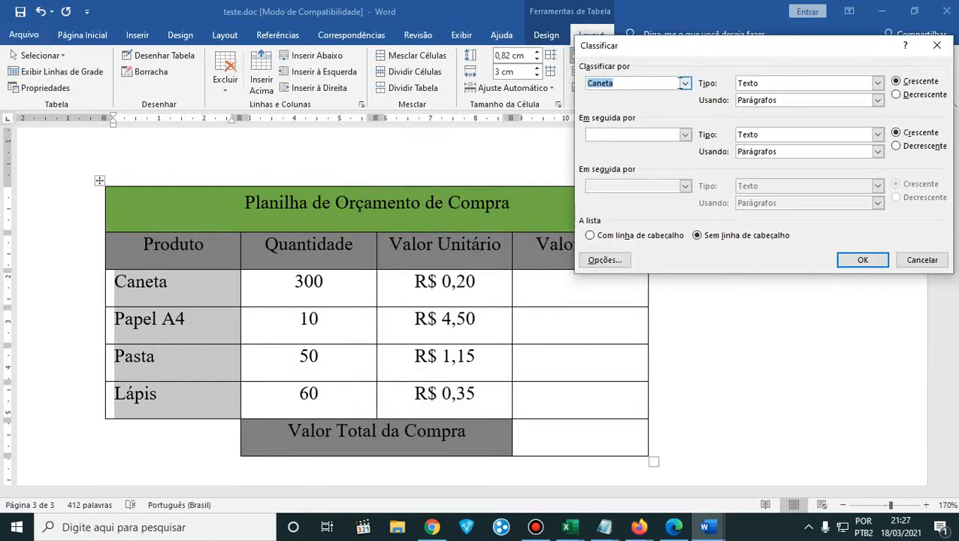
{"action": "left_click", "coordinate": [685, 83]}
{"action": "left_click", "coordinate": [684, 85]}
{"action": "left_click", "coordinate": [684, 88]}
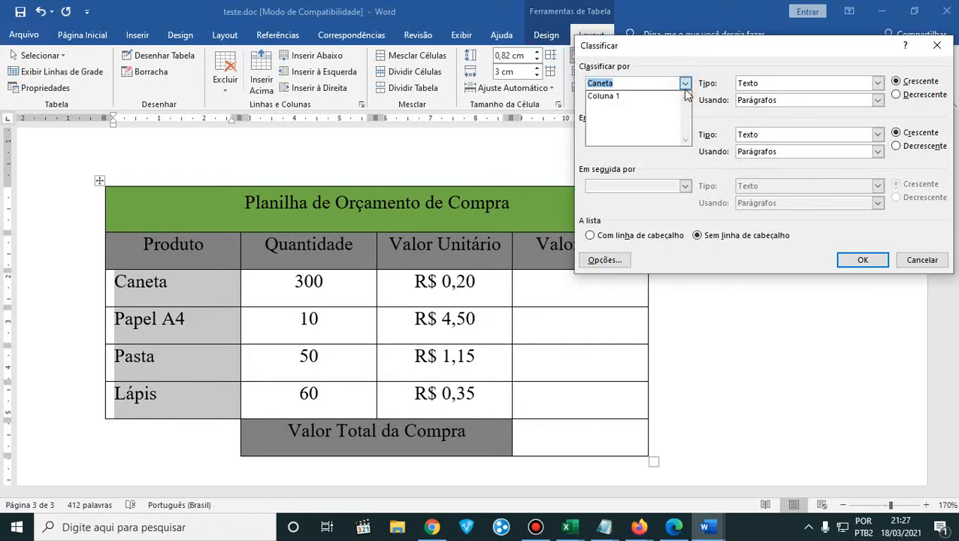
{"action": "left_click", "coordinate": [705, 47]}
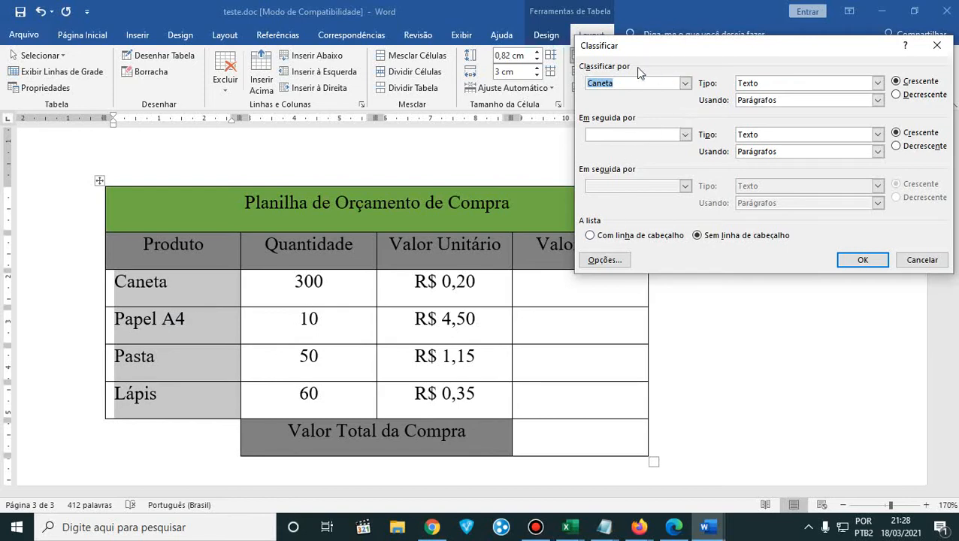
- Try sorting the four selected products by Coluna 1 as text in ascending order, and undo the sort
{"action": "left_click_drag", "start_coordinate": [657, 48], "coordinate": [620, 51]}
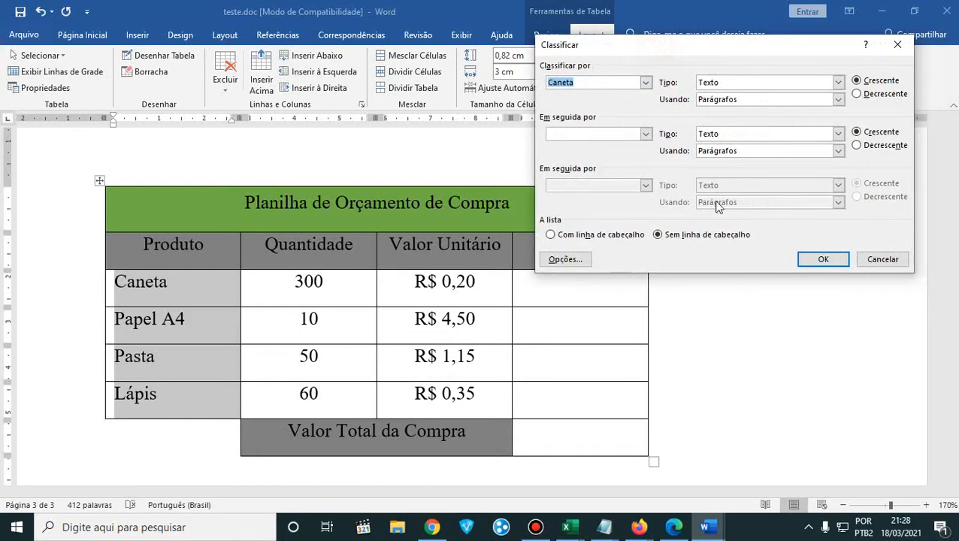
{"action": "left_click", "coordinate": [821, 263]}
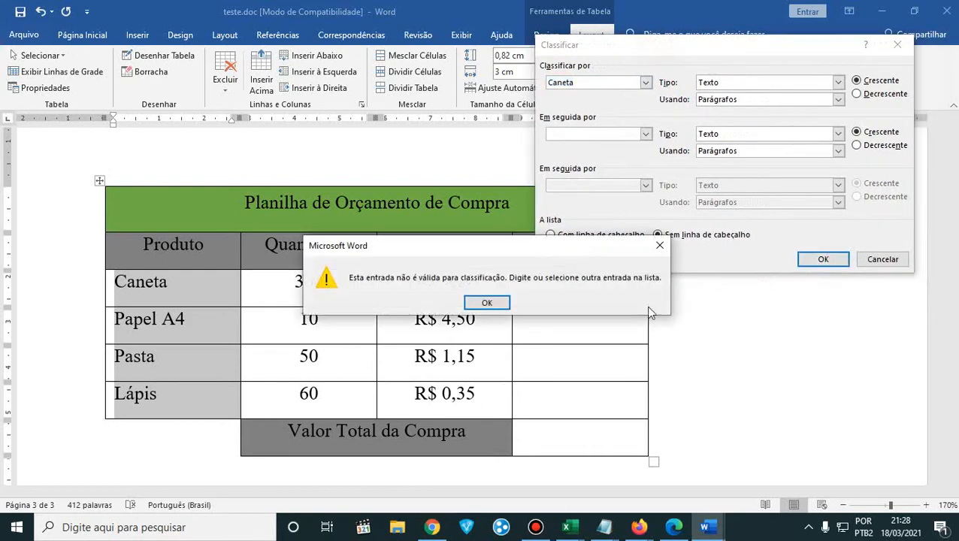
{"action": "left_click", "coordinate": [487, 302]}
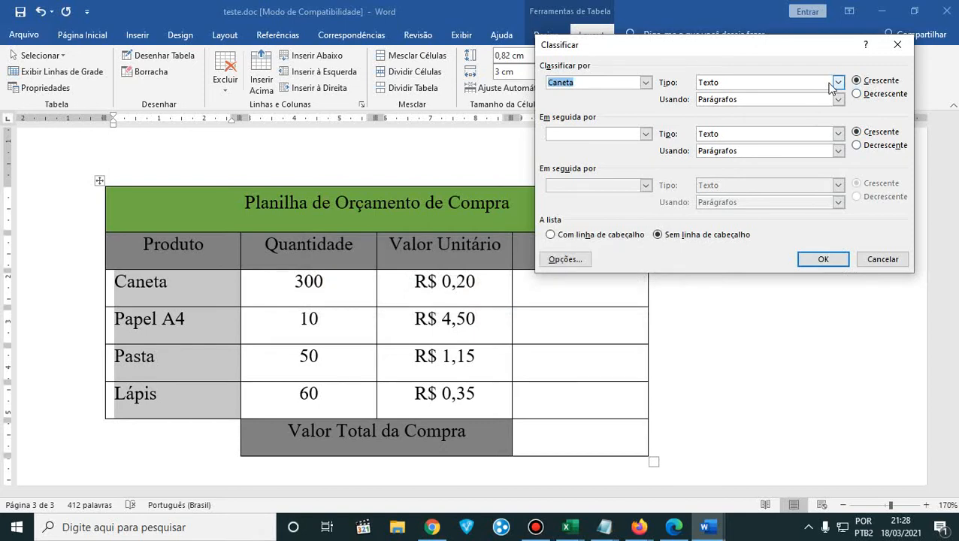
{"action": "left_click", "coordinate": [644, 82]}
{"action": "left_click", "coordinate": [624, 95]}
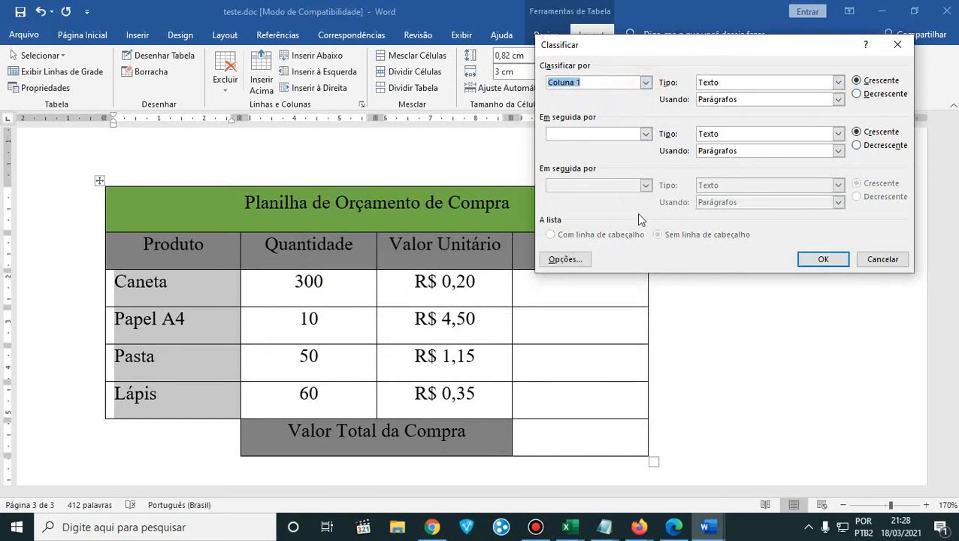
{"action": "left_click", "coordinate": [823, 261]}
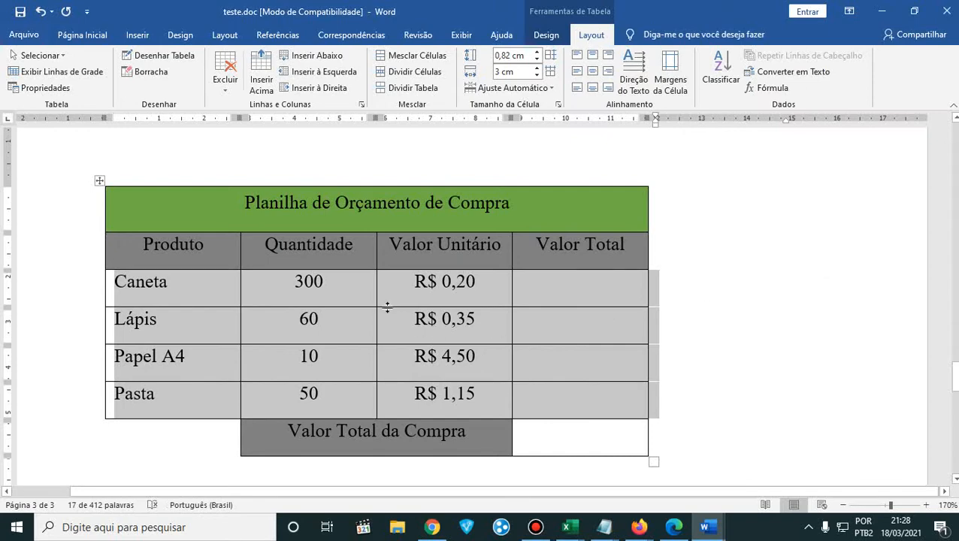
{"action": "key", "text": "ctrl+z"}
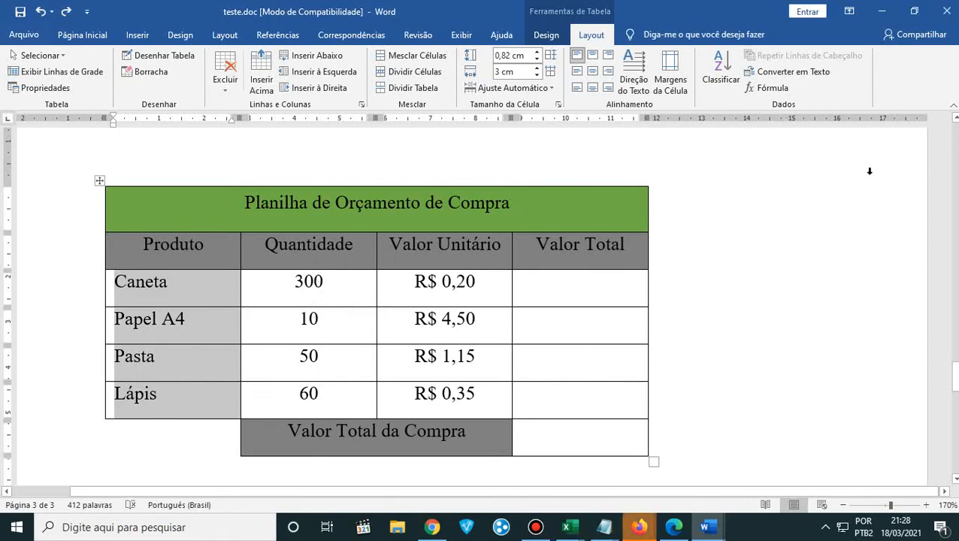
- Repeat the ascending Coluna 1 sort on the selected products and undo it again
{"action": "left_click", "coordinate": [717, 78]}
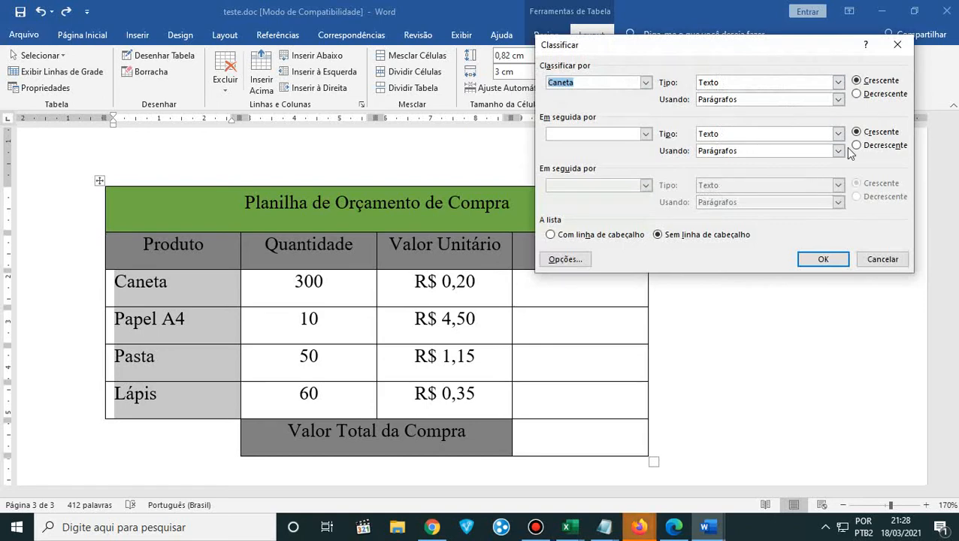
{"action": "left_click", "coordinate": [645, 82]}
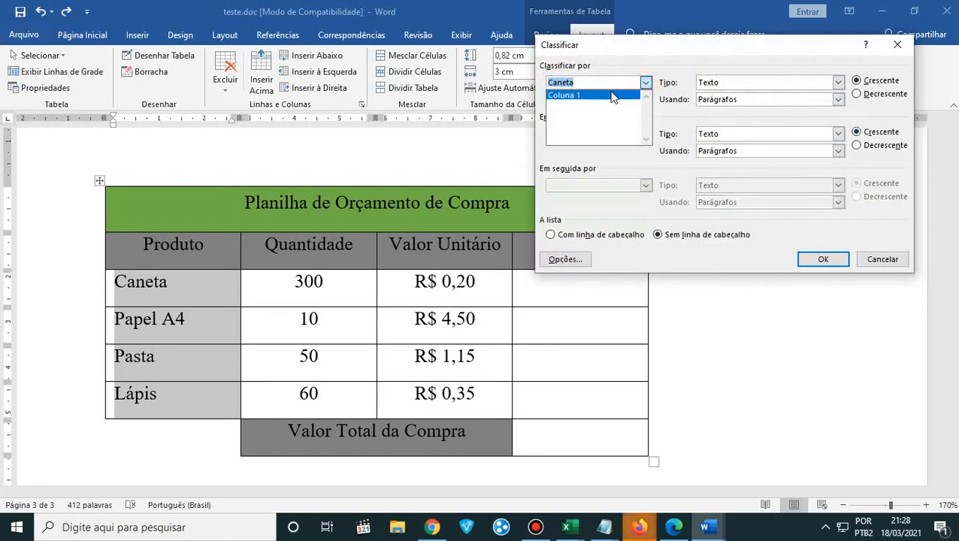
{"action": "left_click", "coordinate": [613, 96]}
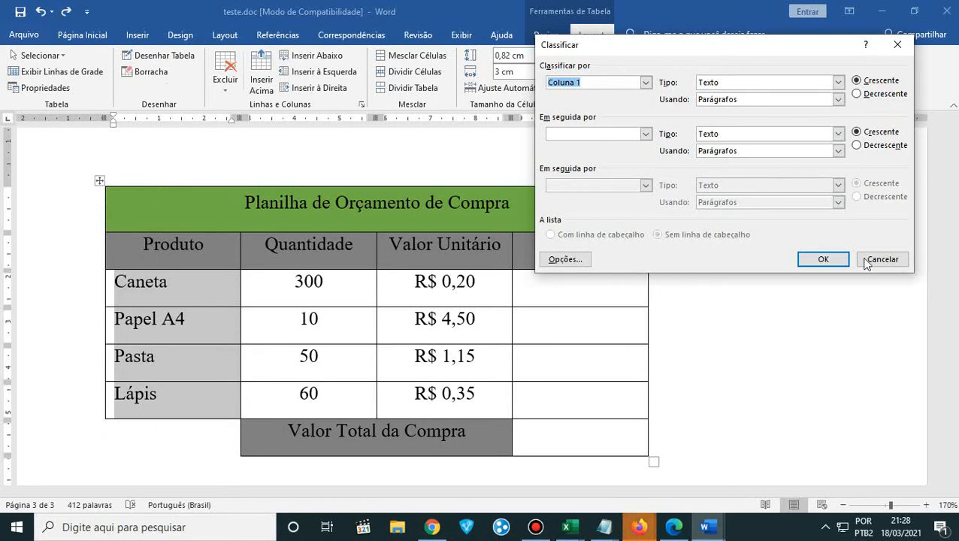
{"action": "left_click", "coordinate": [823, 259]}
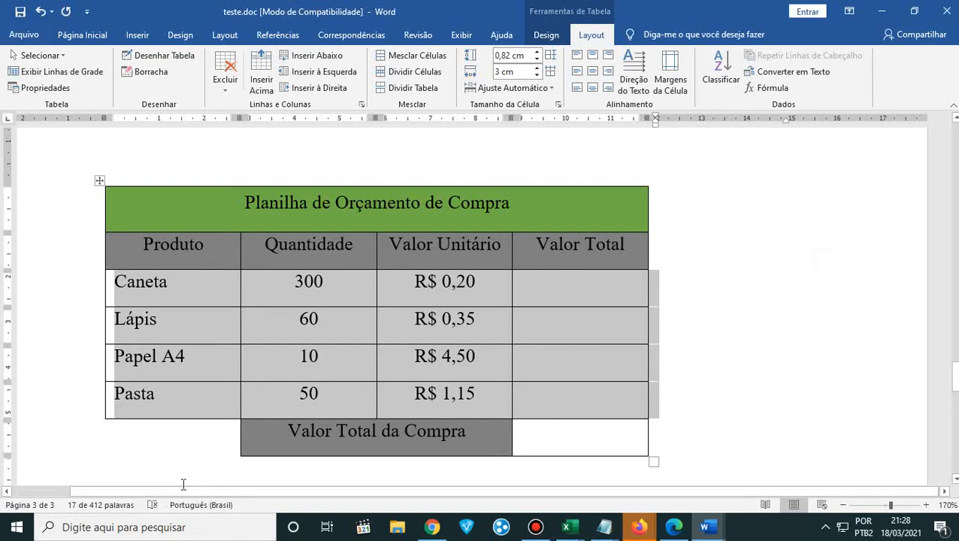
{"action": "left_click", "coordinate": [314, 321]}
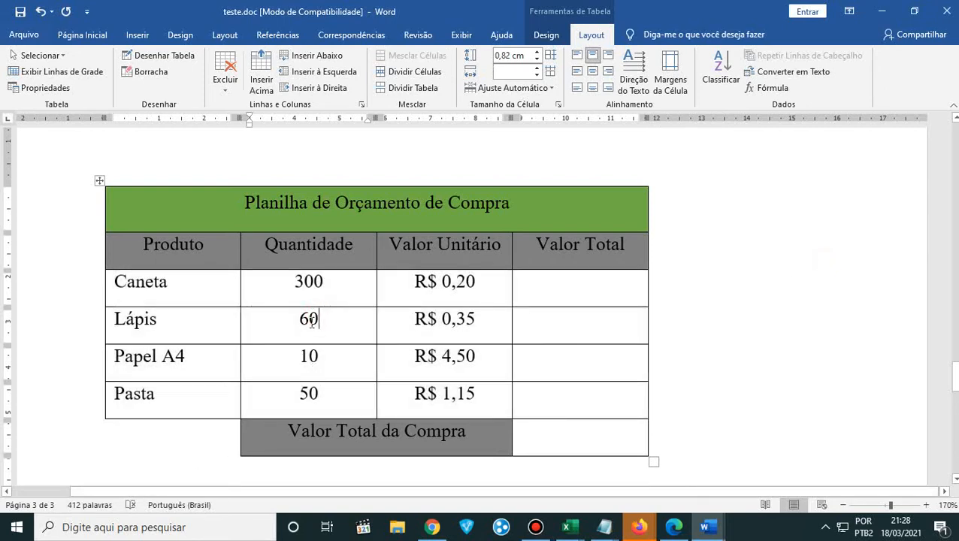
{"action": "key", "text": "ctrl+z"}
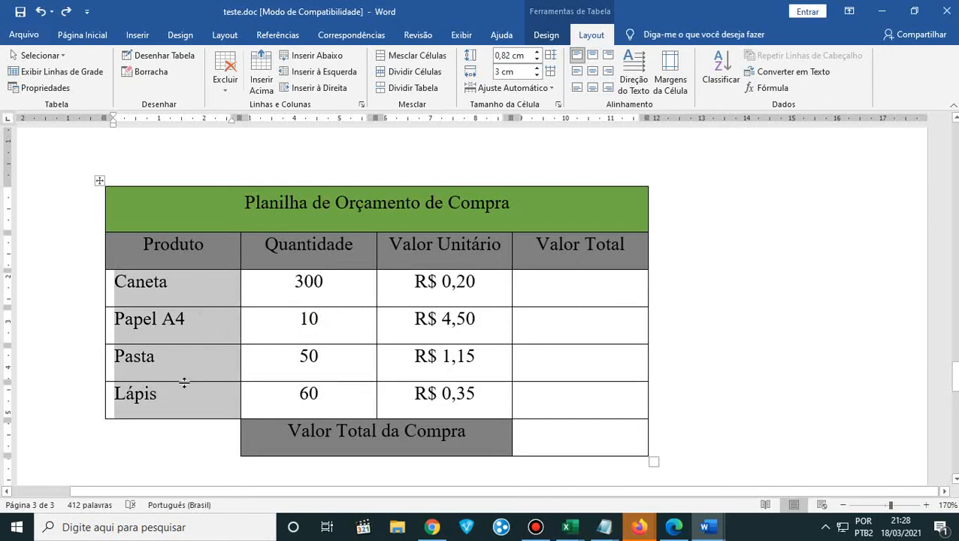
- Sort the table's four product rows alphabetically by Coluna 1, using type Texto and Crescente order
{"action": "left_click_drag", "start_coordinate": [184, 383], "coordinate": [187, 342]}
{"action": "left_click", "coordinate": [723, 73]}
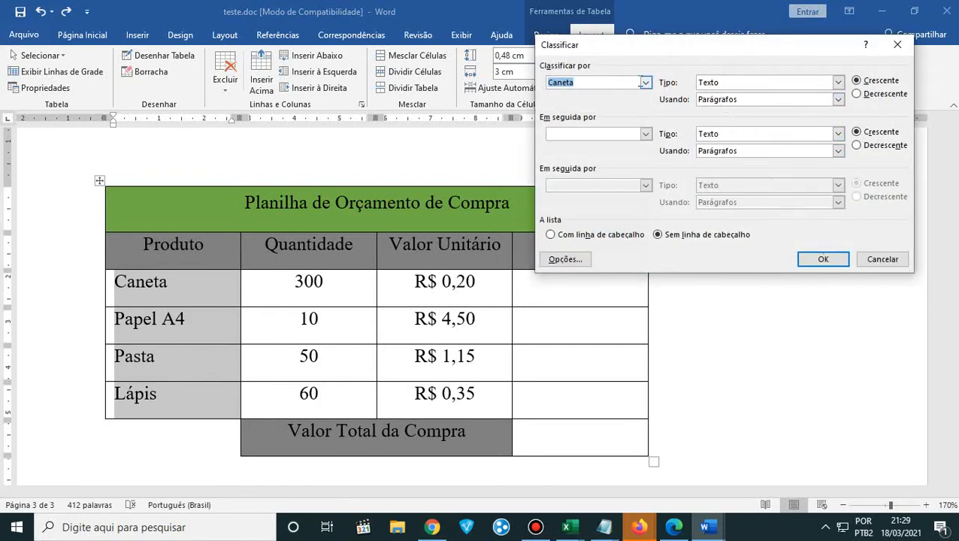
{"action": "left_click", "coordinate": [644, 82]}
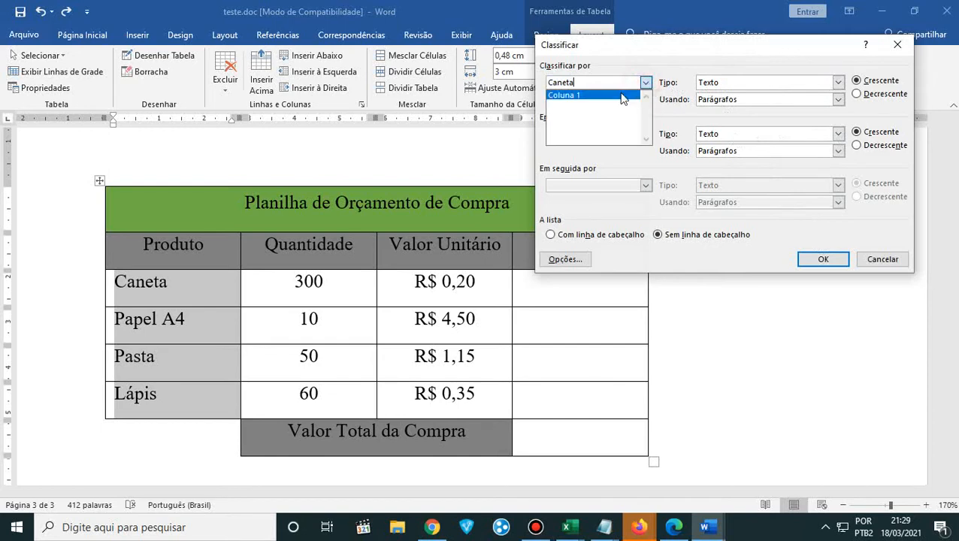
{"action": "left_click", "coordinate": [621, 95]}
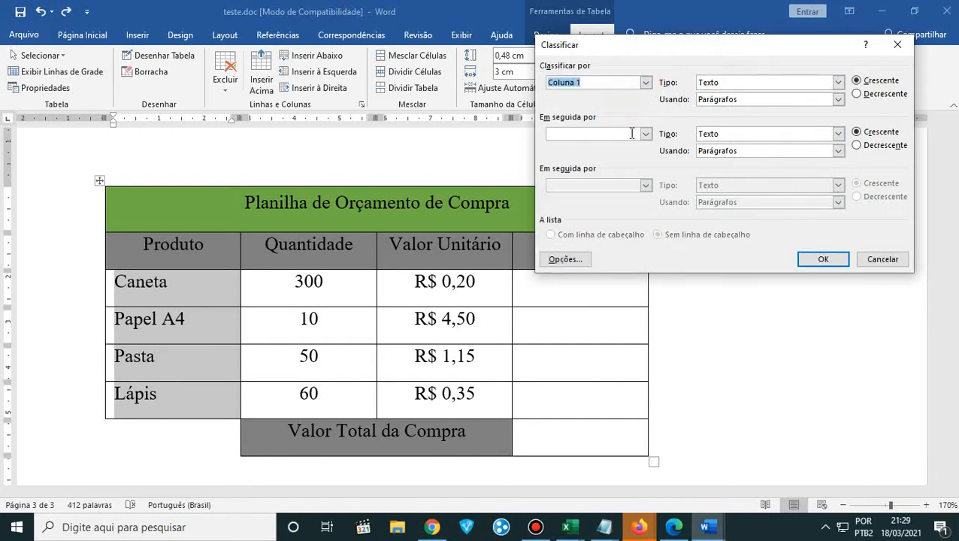
{"action": "left_click", "coordinate": [821, 259]}
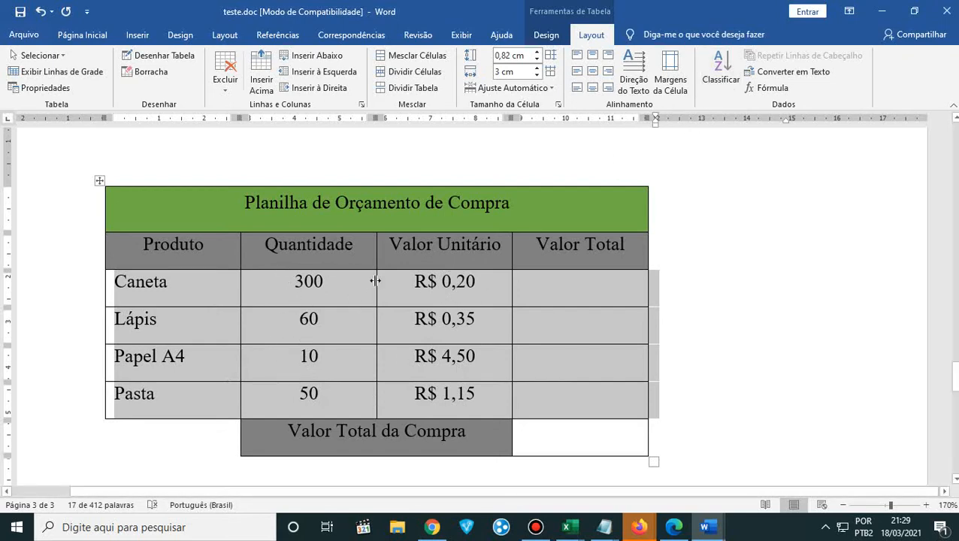
{"action": "left_click", "coordinate": [183, 279]}
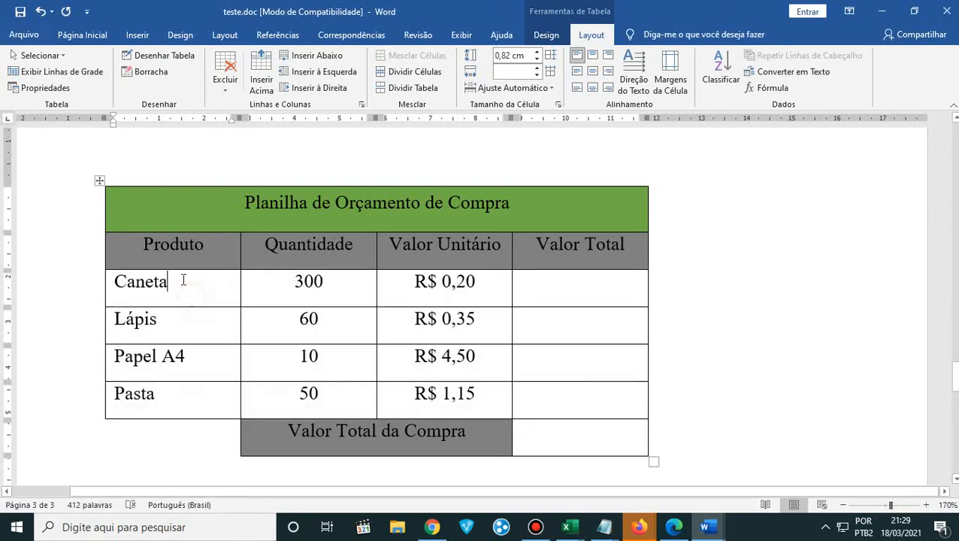
- Cycle the text direction of all cells in the Caneta to Pasta rows through both vertical orientations and back to horizontal
{"action": "left_click_drag", "start_coordinate": [115, 280], "coordinate": [530, 393]}
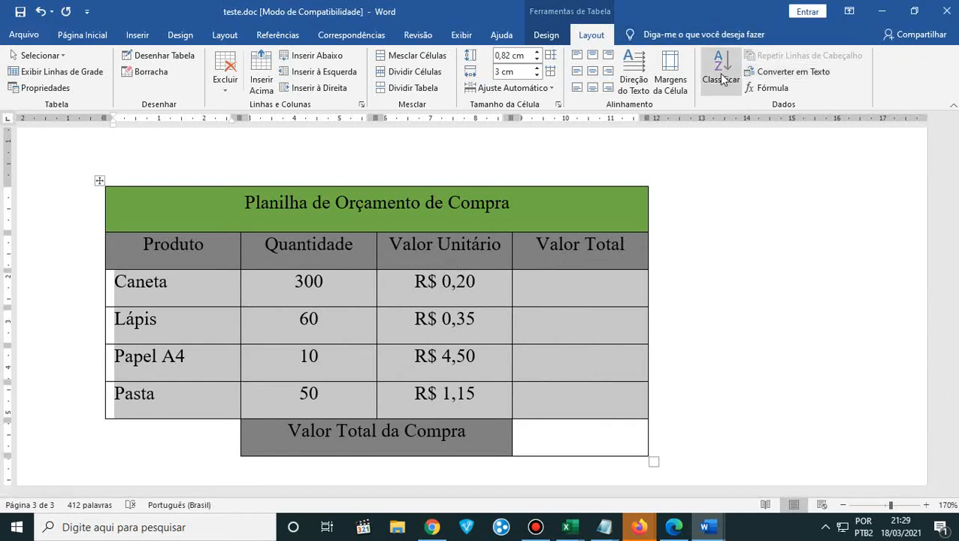
{"action": "left_click", "coordinate": [645, 89]}
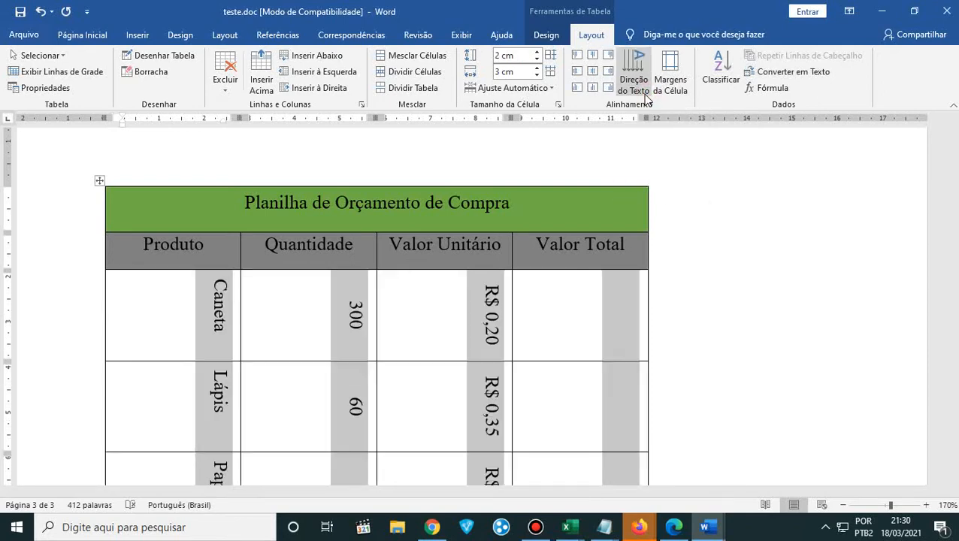
{"action": "left_click", "coordinate": [641, 96]}
{"action": "left_click", "coordinate": [641, 96]}
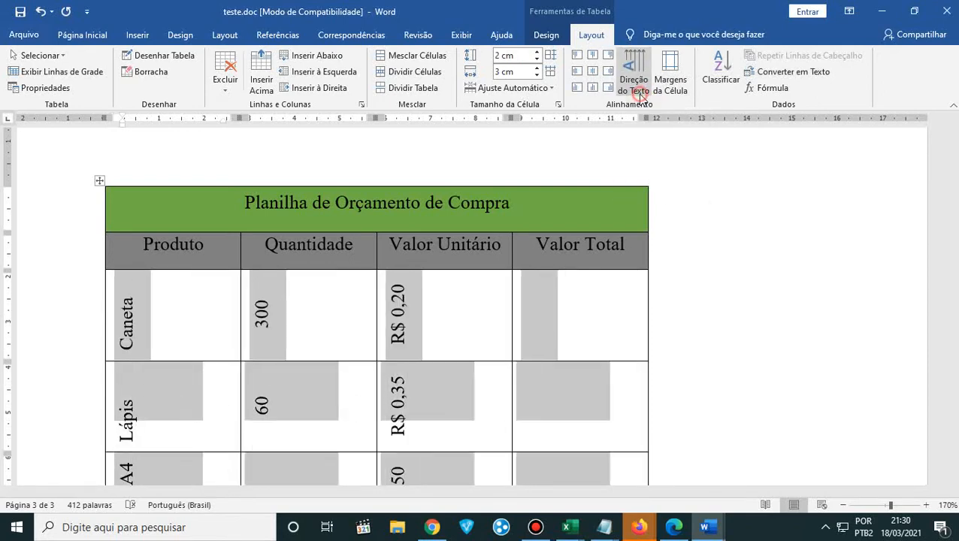
{"action": "left_click", "coordinate": [641, 97]}
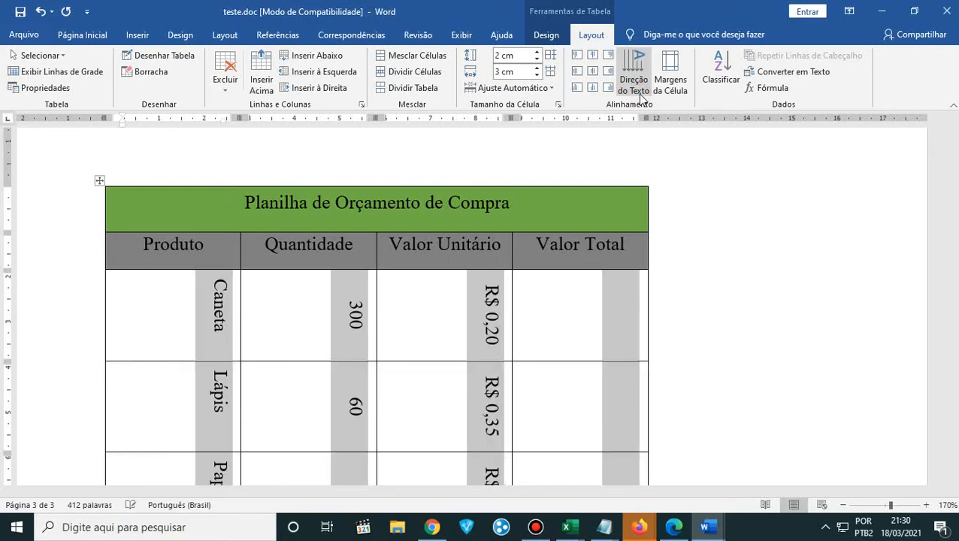
{"action": "left_click", "coordinate": [641, 97]}
{"action": "left_click", "coordinate": [639, 96]}
{"action": "left_click", "coordinate": [639, 96]}
{"action": "left_click", "coordinate": [638, 96]}
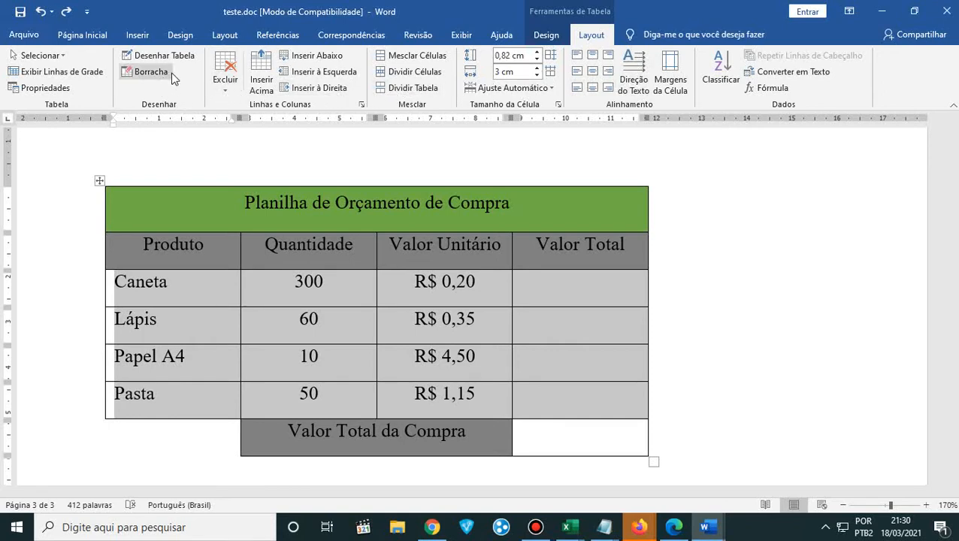
- Look through the table properties for table, row, column and cell settings, and close them
{"action": "left_click", "coordinate": [68, 90]}
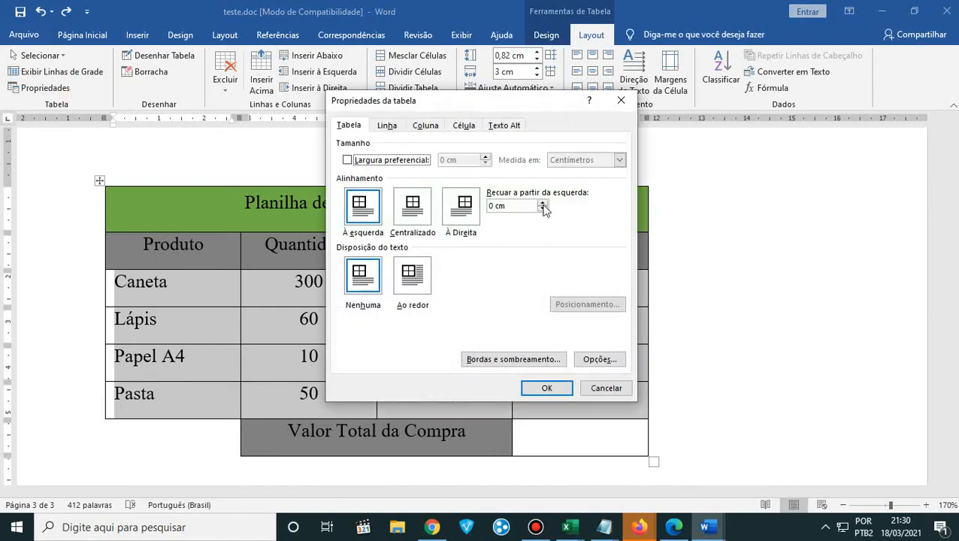
{"action": "left_click", "coordinate": [391, 126]}
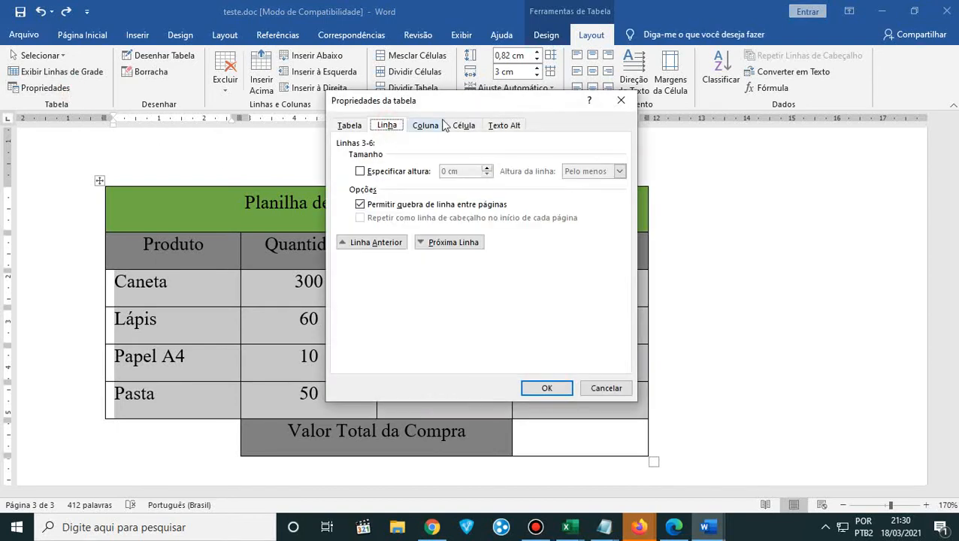
{"action": "left_click", "coordinate": [442, 128]}
{"action": "left_click", "coordinate": [463, 126]}
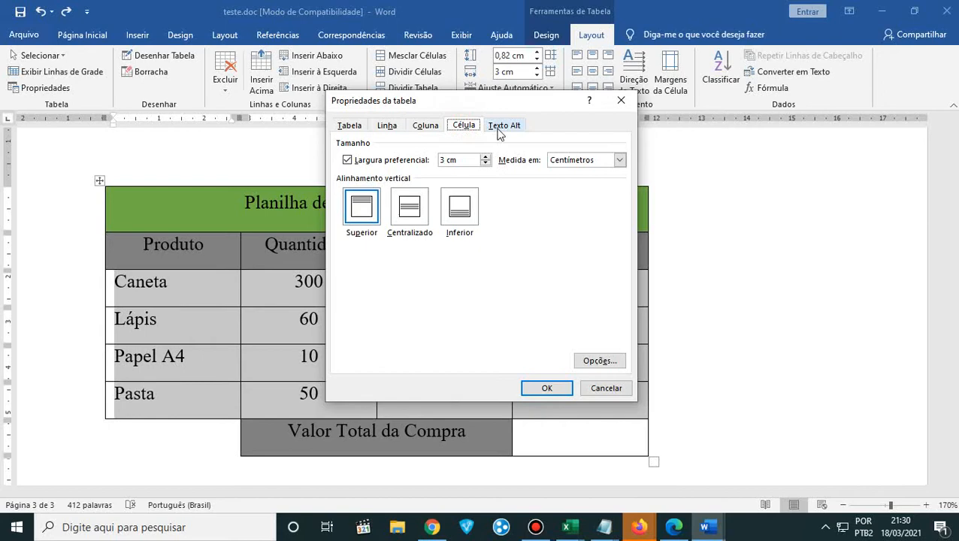
{"action": "left_click", "coordinate": [621, 100]}
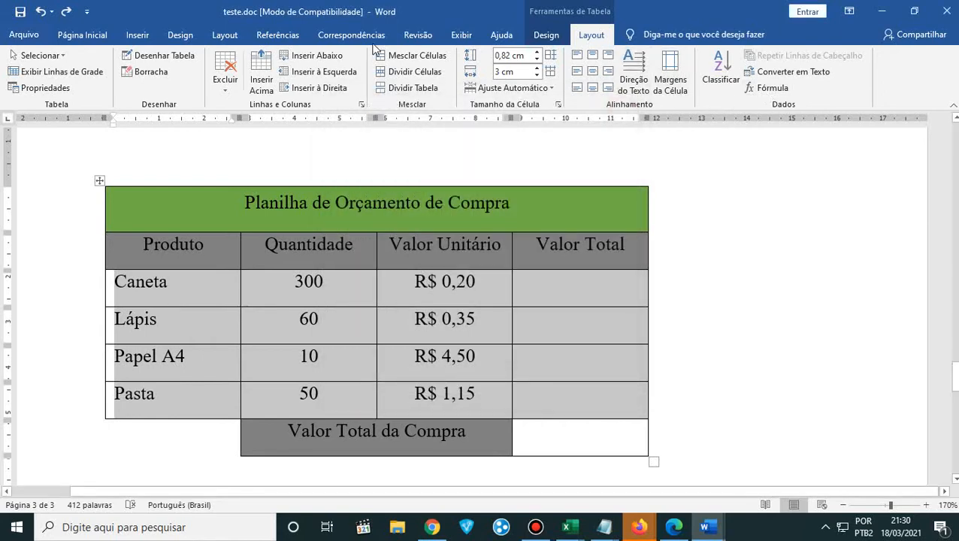
- Insert a chart from the Produto, Quantidade and Valor Unitário columns, covering the header row through the Pasta row
{"action": "left_click", "coordinate": [137, 34]}
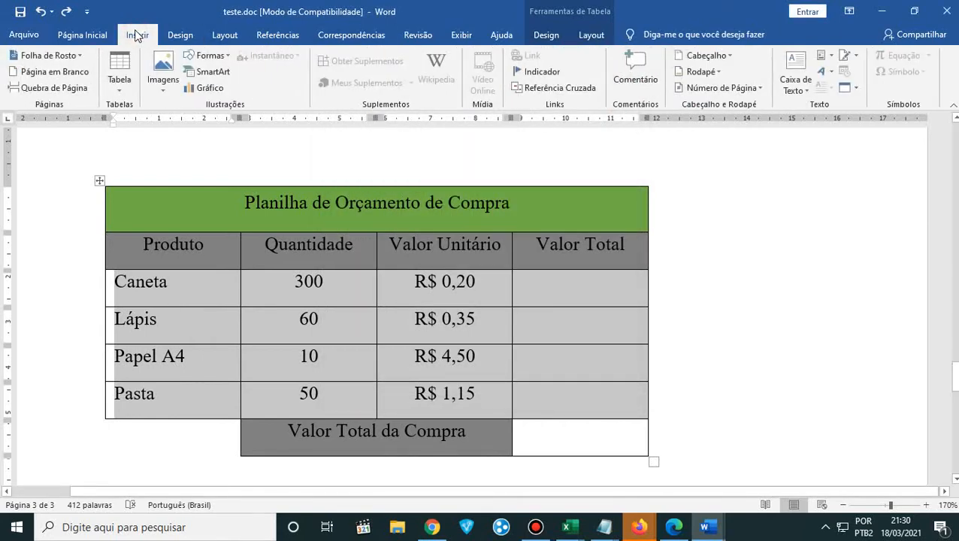
{"action": "left_click", "coordinate": [183, 279]}
{"action": "mouse_move", "coordinate": [132, 250]}
{"action": "left_mouse_down"}
{"action": "mouse_move", "coordinate": [335, 249]}
{"action": "mouse_move", "coordinate": [360, 276]}
{"action": "left_mouse_up"}
{"action": "left_click_drag", "start_coordinate": [436, 353], "coordinate": [445, 397]}
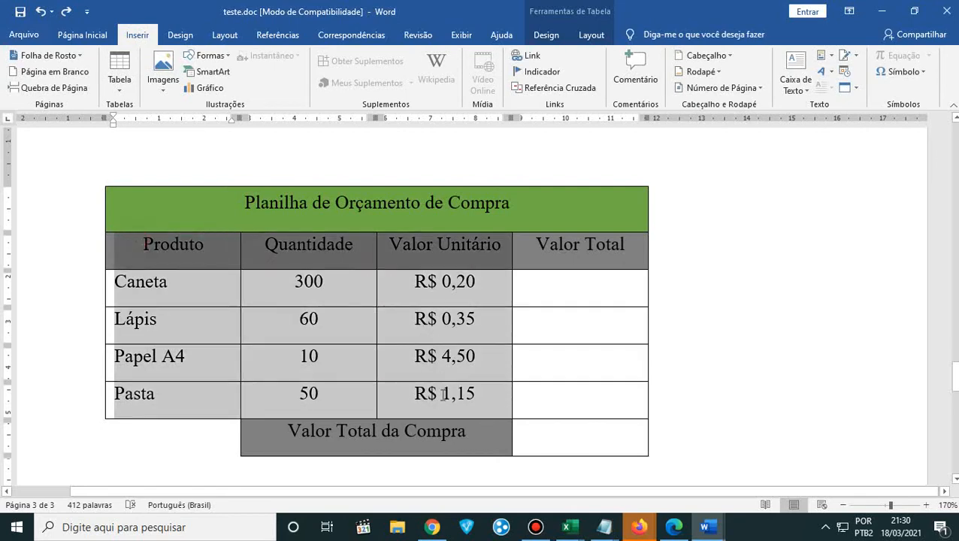
{"action": "left_click", "coordinate": [229, 300]}
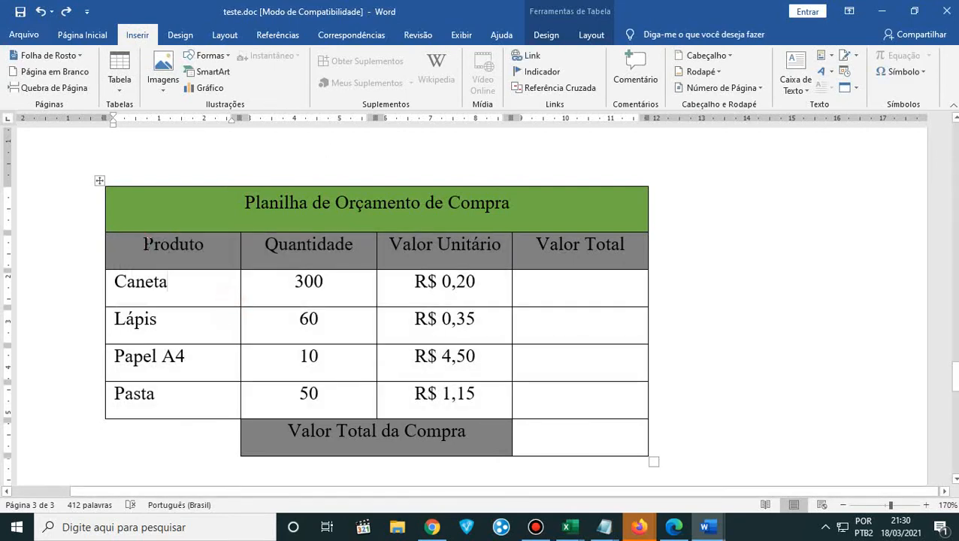
{"action": "left_click_drag", "start_coordinate": [149, 242], "coordinate": [486, 397]}
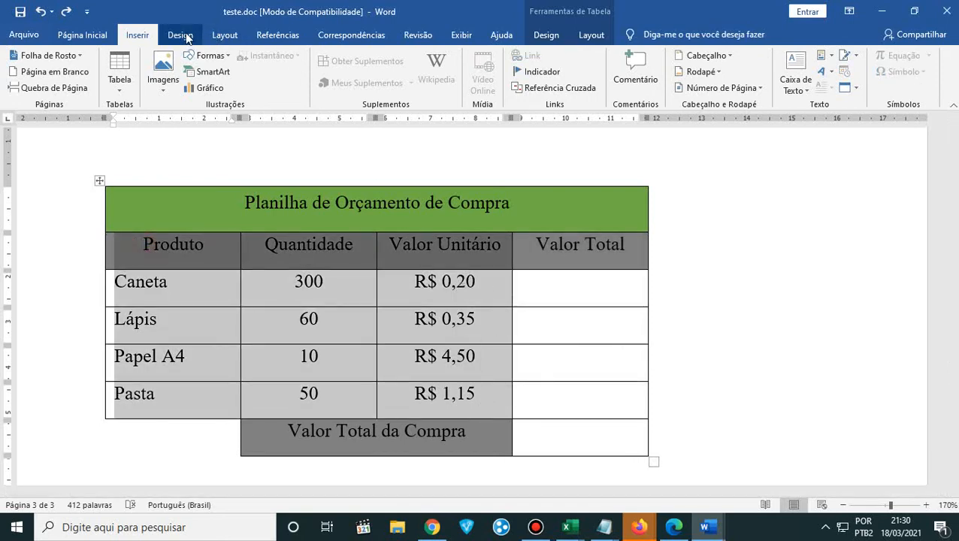
{"action": "left_click", "coordinate": [204, 89]}
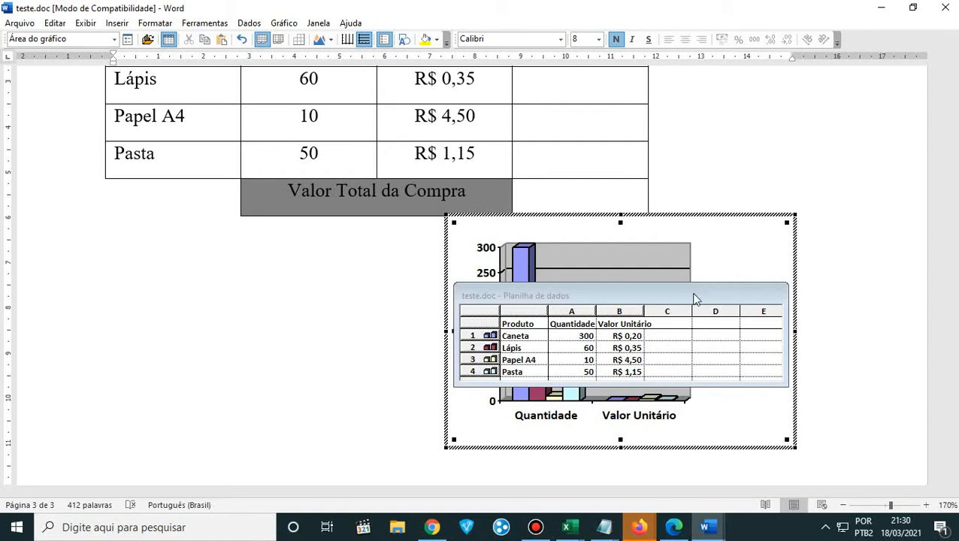
- Move the chart's datasheet clear of the chart and compare its data with the table and the plotted bars
{"action": "left_click_drag", "start_coordinate": [682, 296], "coordinate": [319, 291]}
{"action": "scroll", "coordinate": [329, 262], "scroll_direction": "up", "scroll_amount": 2}
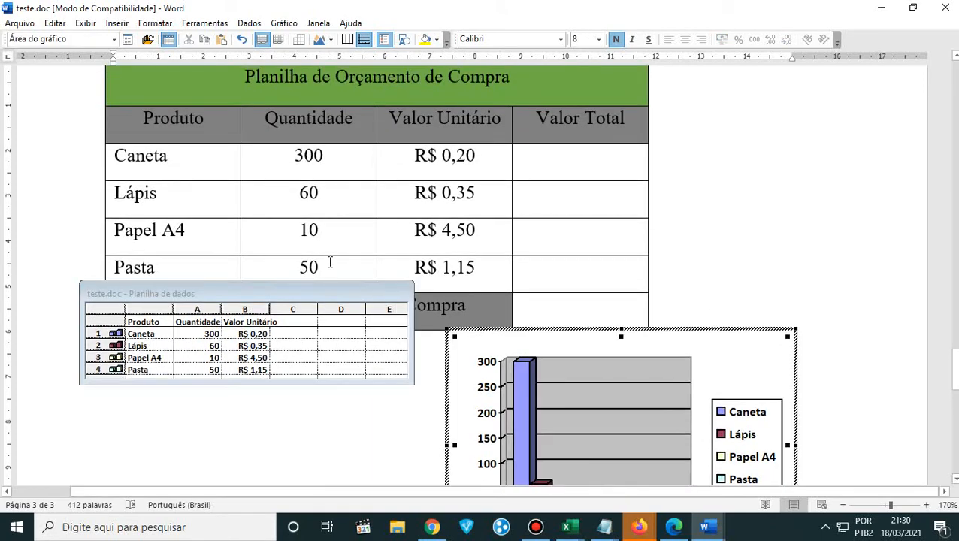
{"action": "scroll", "coordinate": [330, 262], "scroll_direction": "down", "scroll_amount": 1}
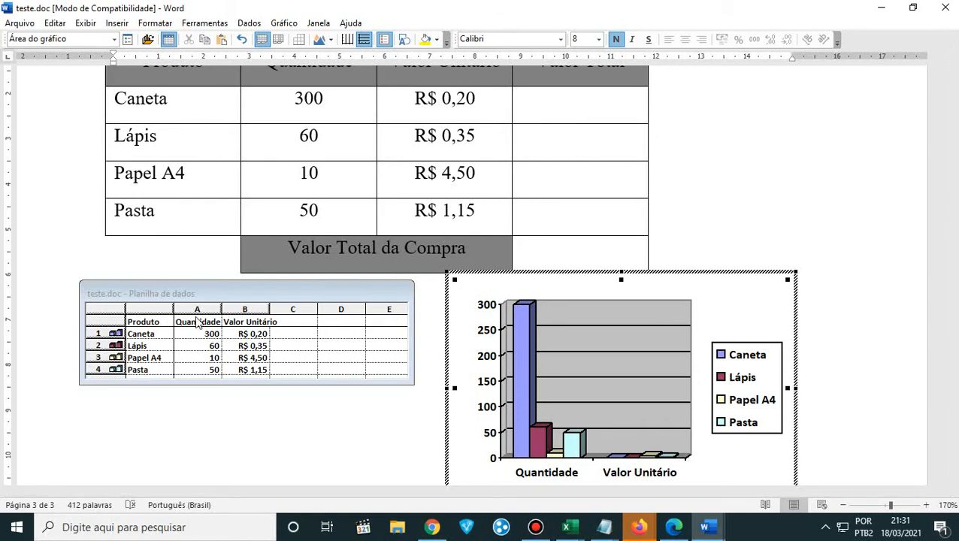
{"action": "scroll", "coordinate": [735, 368], "scroll_direction": "down", "scroll_amount": 3}
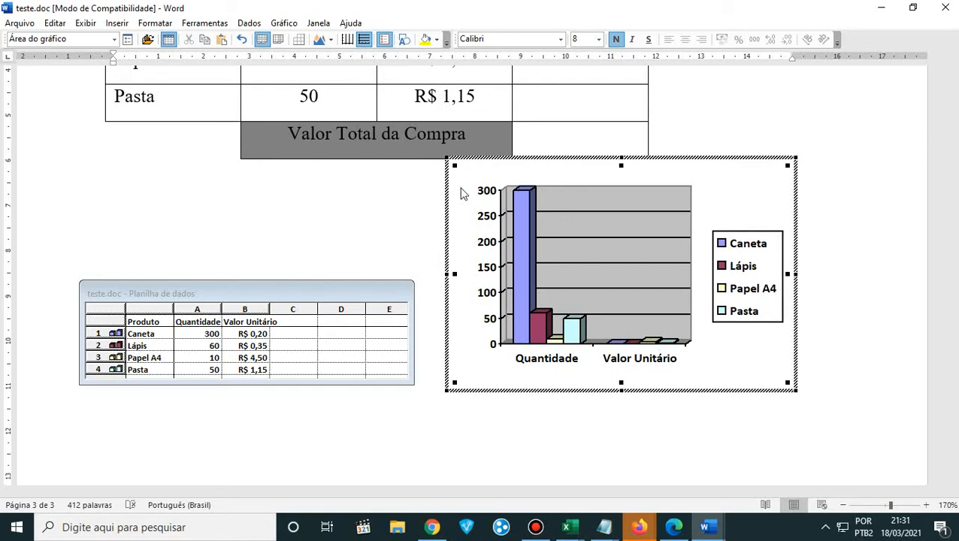
- Look through the chart types, fill colours and fonts available for the chart area, and leave chart editing
{"action": "scroll", "coordinate": [462, 193], "scroll_direction": "up", "scroll_amount": 3}
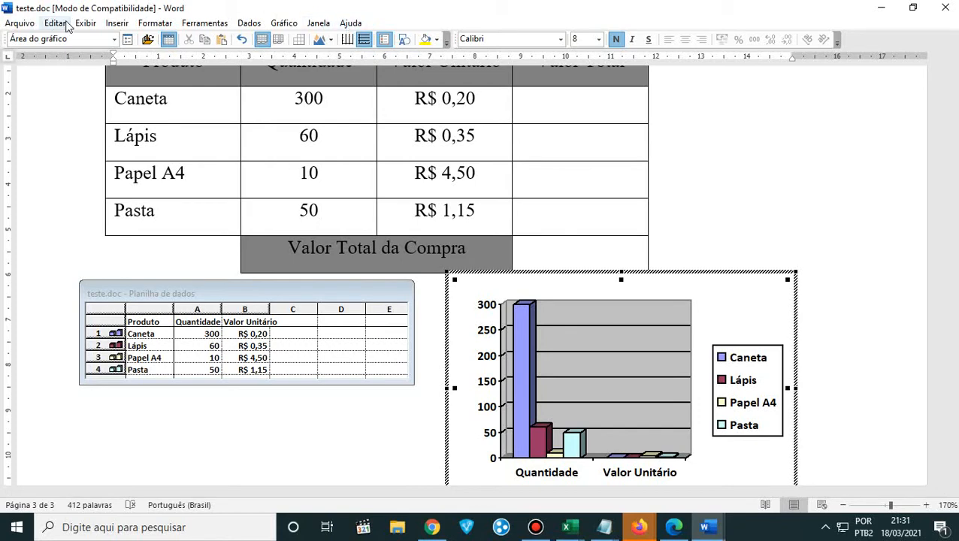
{"action": "left_click", "coordinate": [332, 40]}
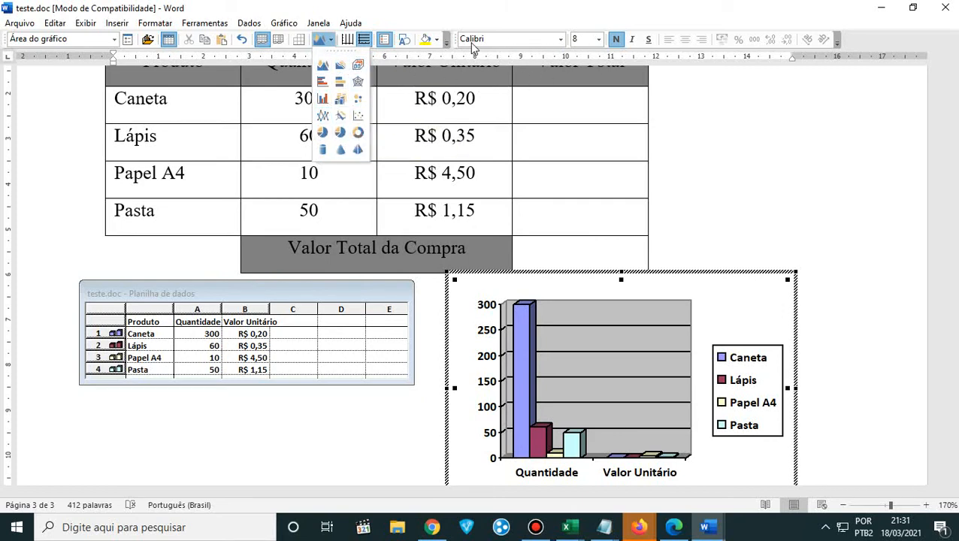
{"action": "left_click", "coordinate": [440, 42]}
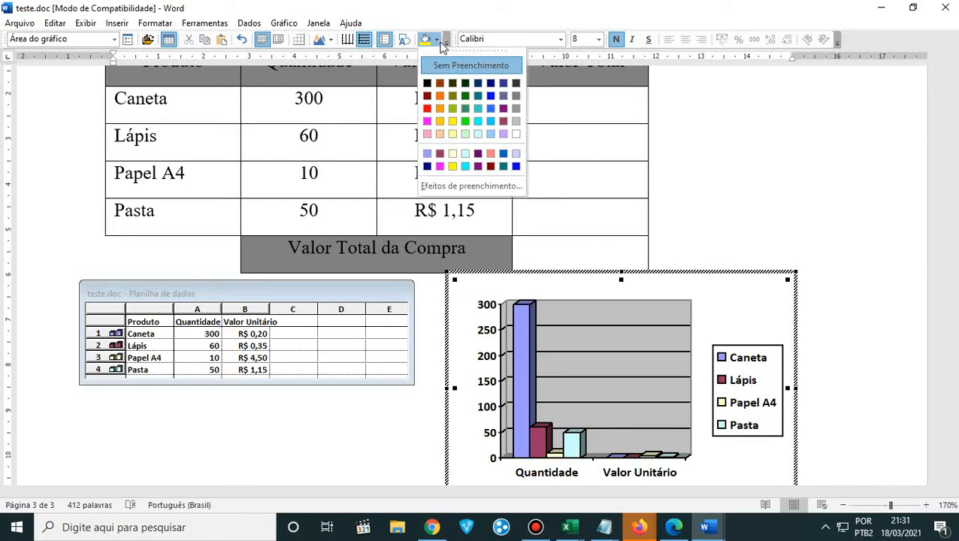
{"action": "left_click", "coordinate": [446, 41]}
{"action": "left_click", "coordinate": [560, 39]}
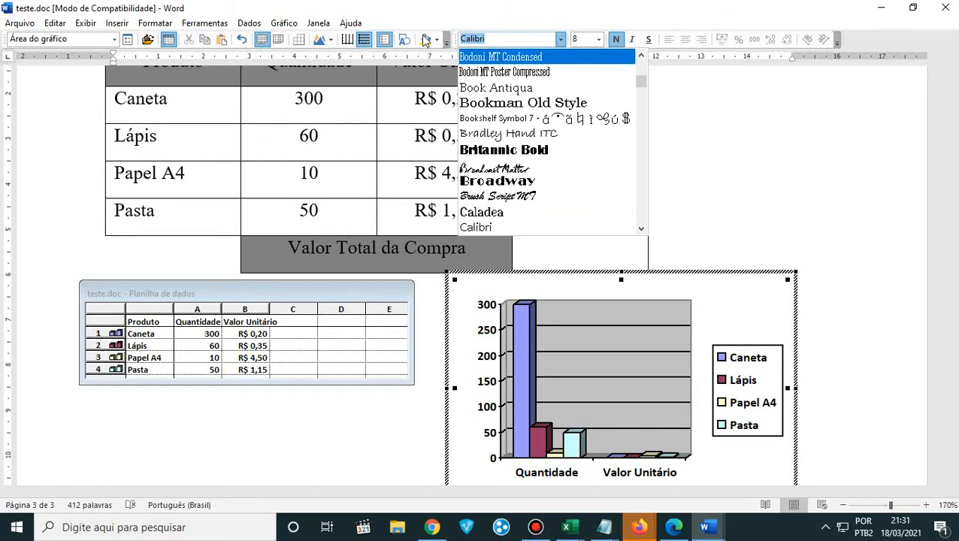
{"action": "left_click", "coordinate": [741, 191]}
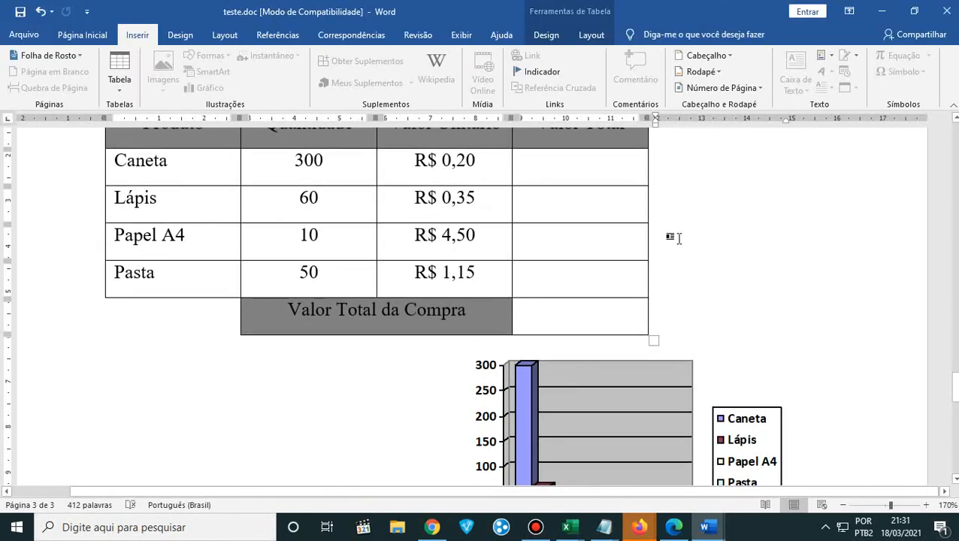
- Review the finished budget table from its title row to the total row and compare it with the chart below
{"action": "scroll", "coordinate": [713, 289], "scroll_direction": "down", "scroll_amount": 3}
{"action": "scroll", "coordinate": [785, 221], "scroll_direction": "up", "scroll_amount": 4}
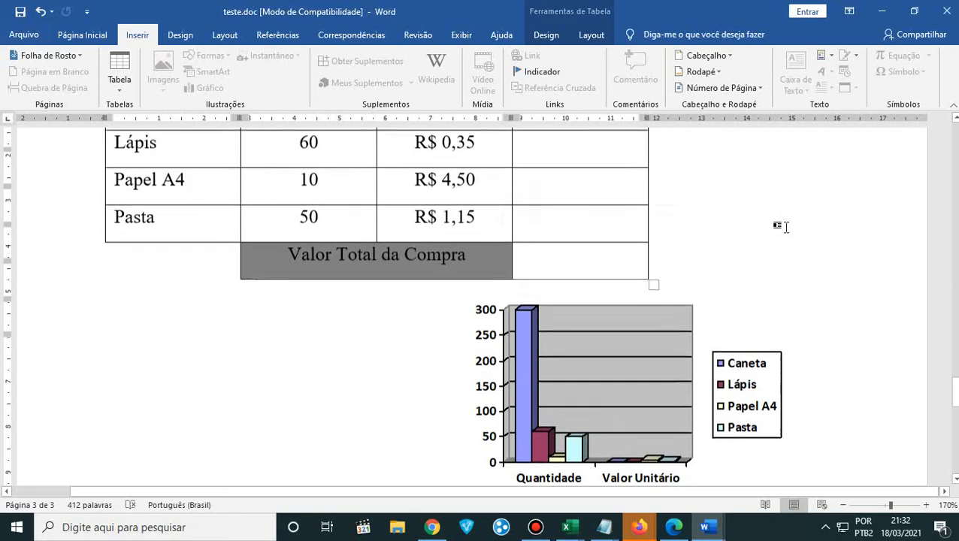
{"action": "scroll", "coordinate": [785, 224], "scroll_direction": "down", "scroll_amount": 4}
{"action": "scroll", "coordinate": [751, 241], "scroll_direction": "up", "scroll_amount": 3}
{"action": "scroll", "coordinate": [733, 248], "scroll_direction": "up", "scroll_amount": 1}
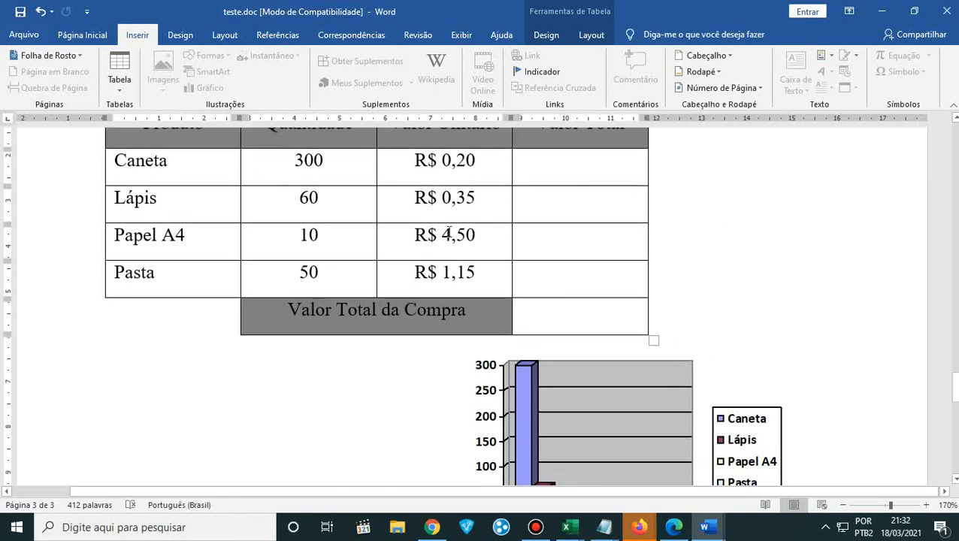
{"action": "scroll", "coordinate": [608, 376], "scroll_direction": "down", "scroll_amount": 3}
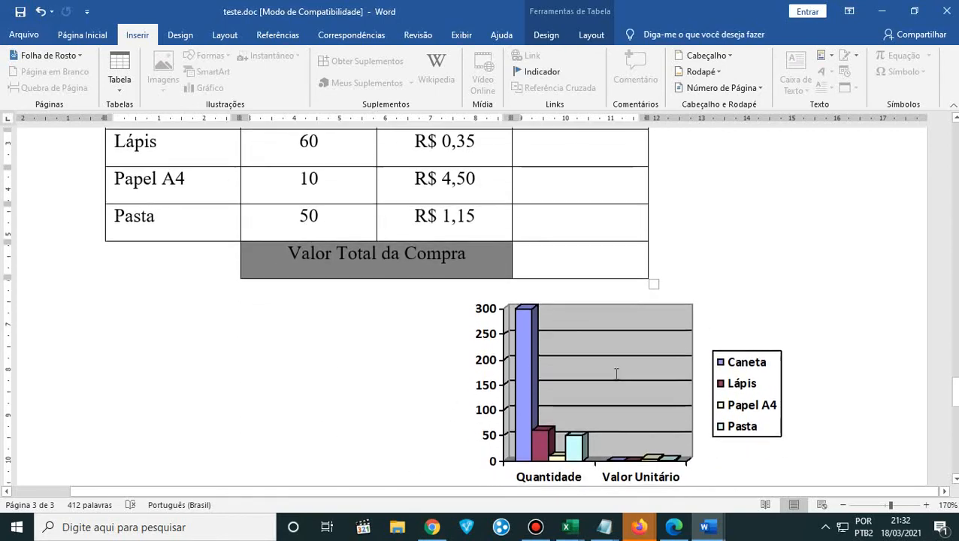
{"action": "scroll", "coordinate": [617, 374], "scroll_direction": "up", "scroll_amount": 1}
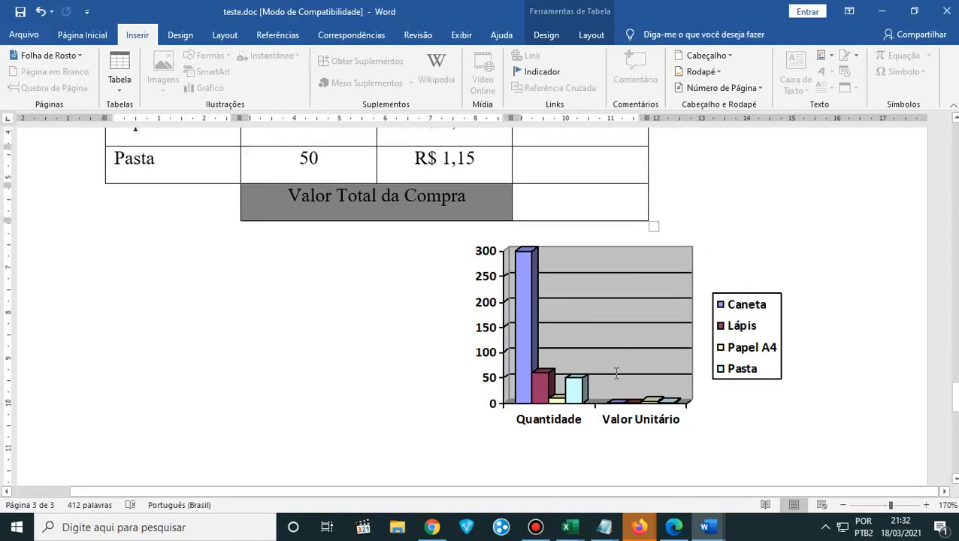
{"action": "scroll", "coordinate": [539, 361], "scroll_direction": "up", "scroll_amount": 3}
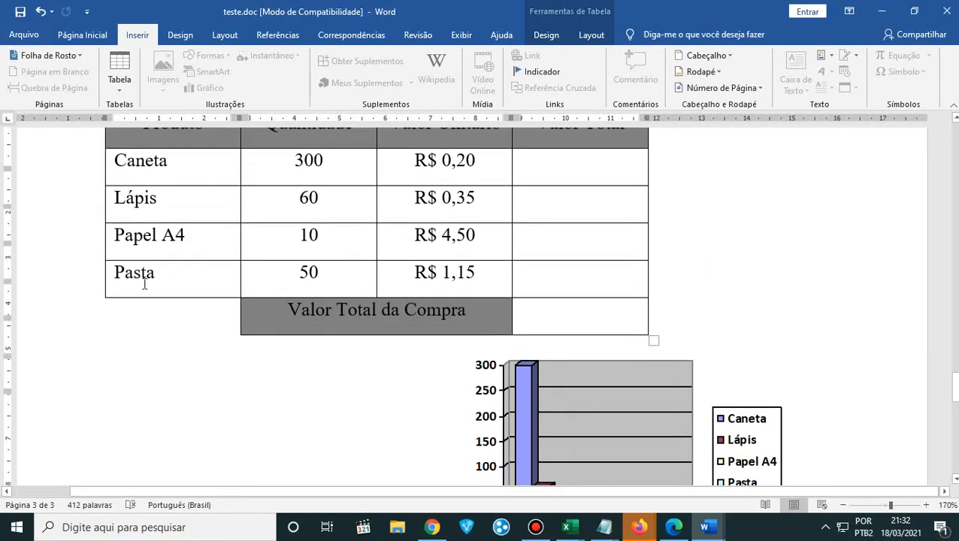
{"action": "scroll", "coordinate": [144, 284], "scroll_direction": "up", "scroll_amount": 2}
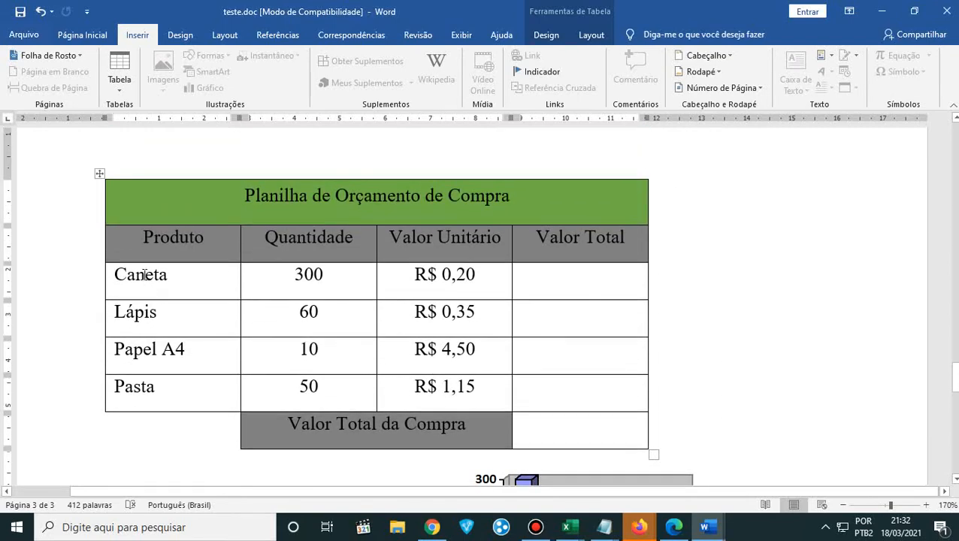
{"action": "left_click", "coordinate": [177, 157]}
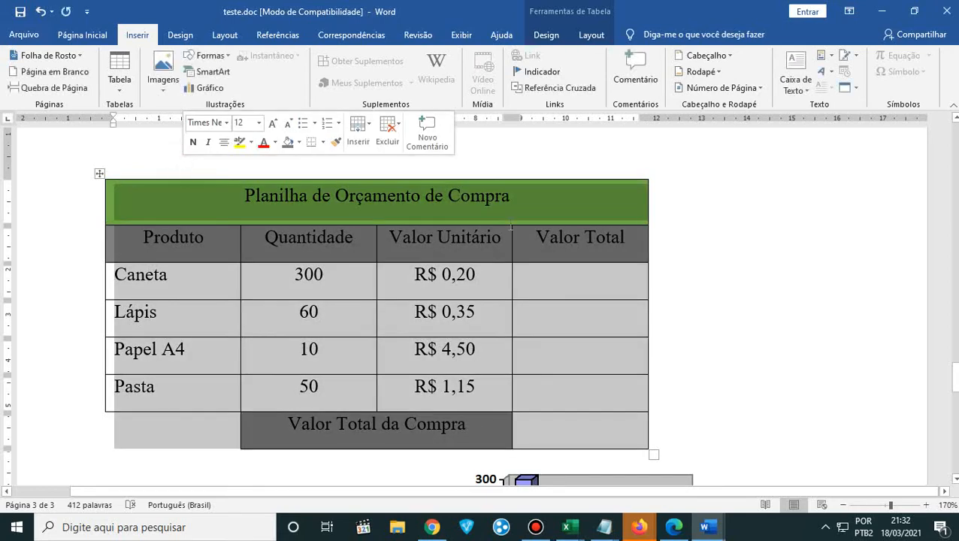
{"action": "left_click", "coordinate": [722, 267]}
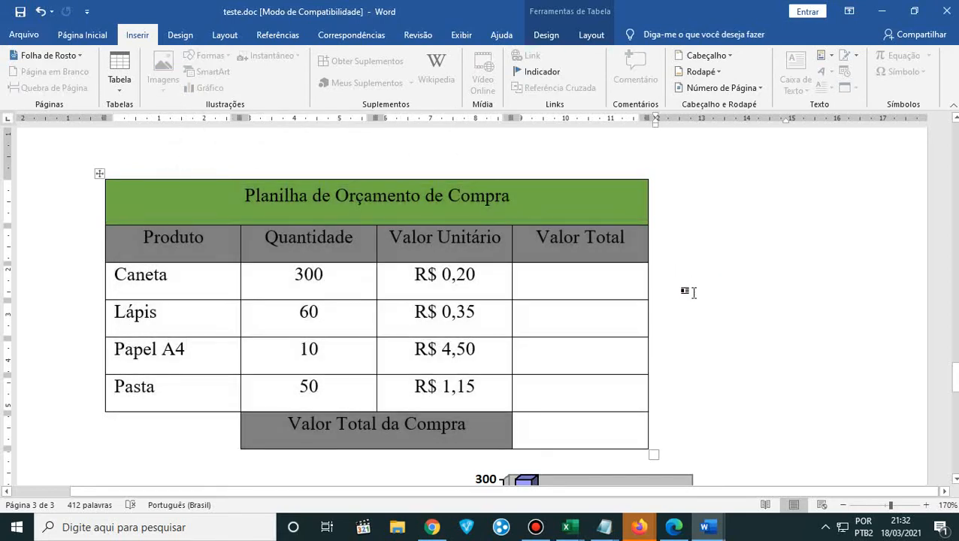
{"action": "scroll", "coordinate": [681, 297], "scroll_direction": "down", "scroll_amount": 2}
{"action": "scroll", "coordinate": [678, 303], "scroll_direction": "up", "scroll_amount": 2}
{"action": "scroll", "coordinate": [682, 305], "scroll_direction": "down", "scroll_amount": 6}
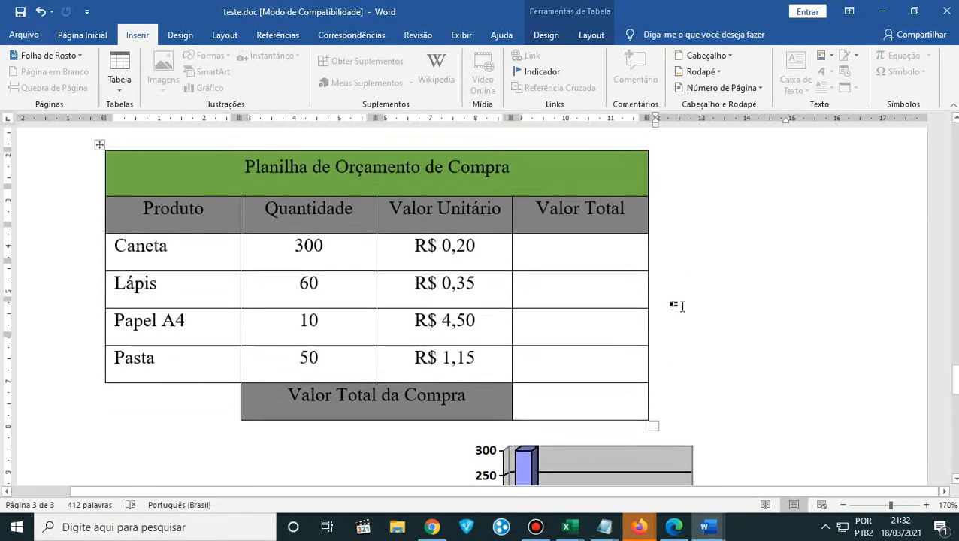
{"action": "scroll", "coordinate": [682, 305], "scroll_direction": "up", "scroll_amount": 2}
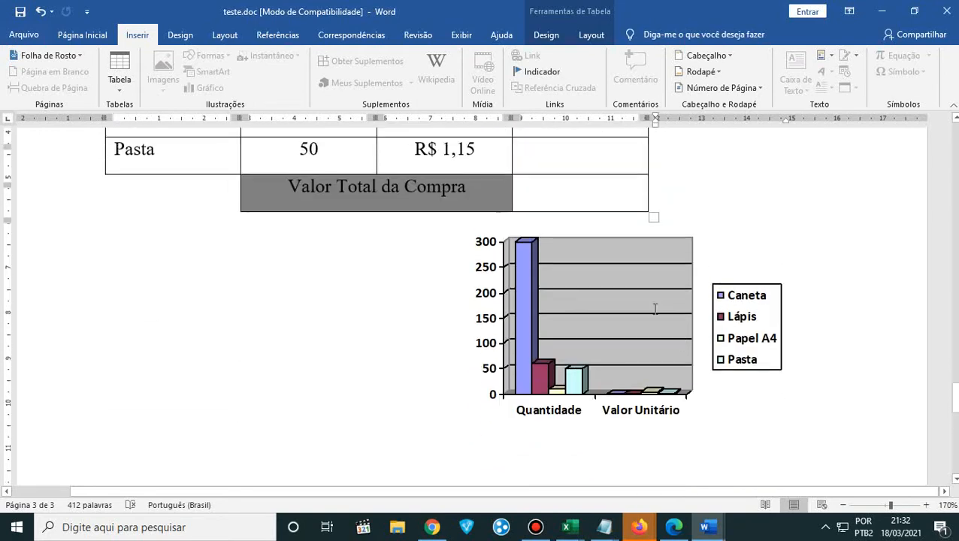
{"action": "scroll", "coordinate": [707, 367], "scroll_direction": "up", "scroll_amount": 4}
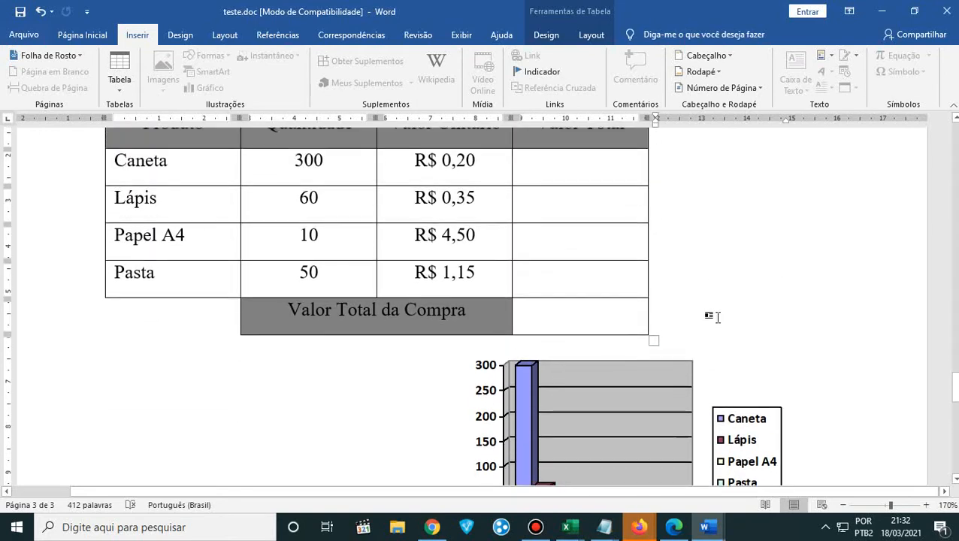
- Highlight the empty Valor Total cells from the Caneta row through the Valor Total da Compra row, and clear the selection
{"action": "left_click_drag", "start_coordinate": [558, 283], "coordinate": [618, 429]}
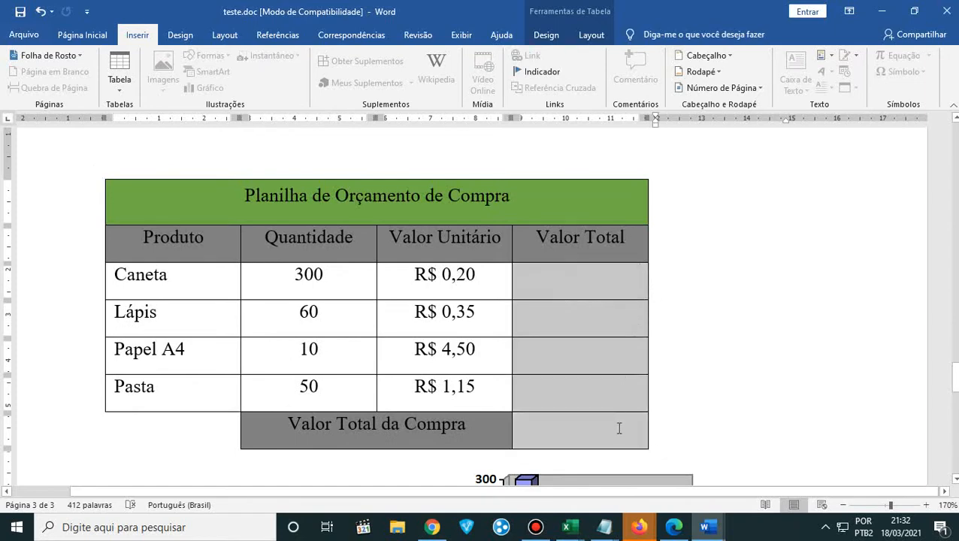
{"action": "left_click", "coordinate": [535, 275]}
{"action": "left_click_drag", "start_coordinate": [537, 275], "coordinate": [584, 419]}
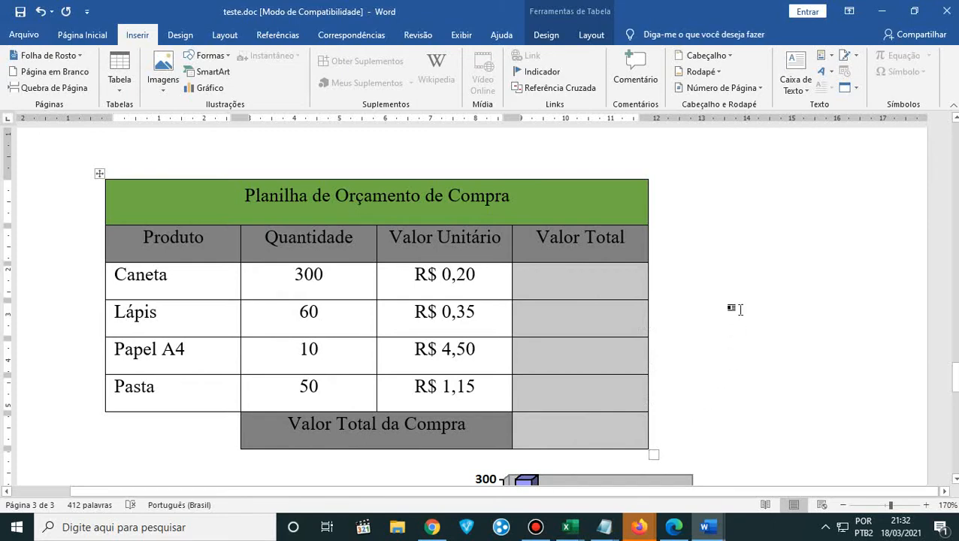
{"action": "left_click", "coordinate": [709, 331]}
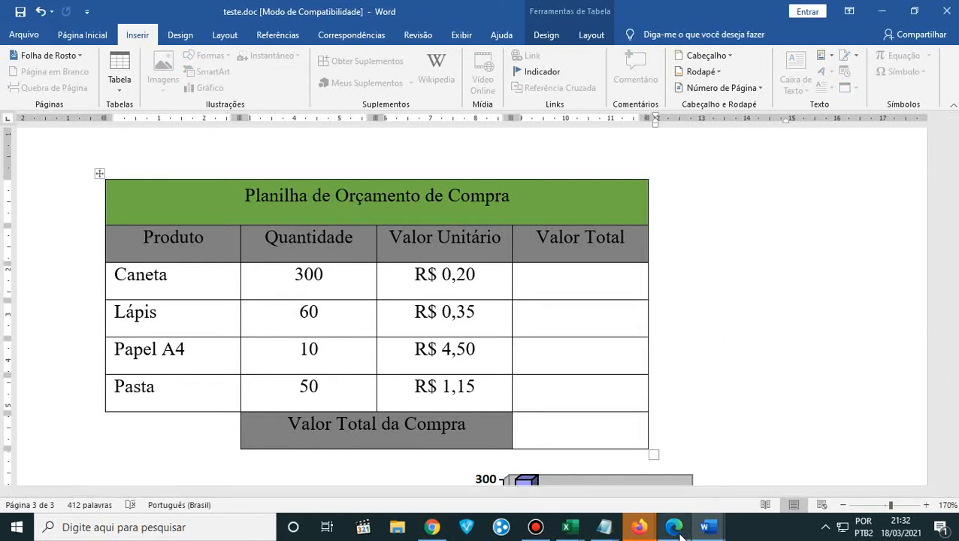
- Switch to the Pacote Office PDF in Edge, maximize its window and go to section 4.9 Menu Inserir Tabela / WordArt
{"action": "mouse_move", "coordinate": [678, 535]}
{"action": "left_click", "coordinate": [673, 466]}
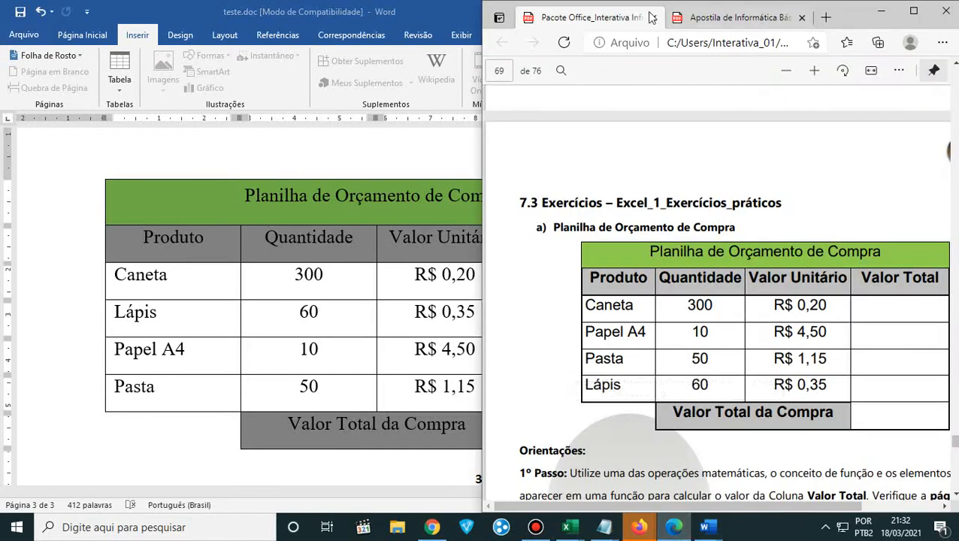
{"action": "left_click", "coordinate": [913, 11]}
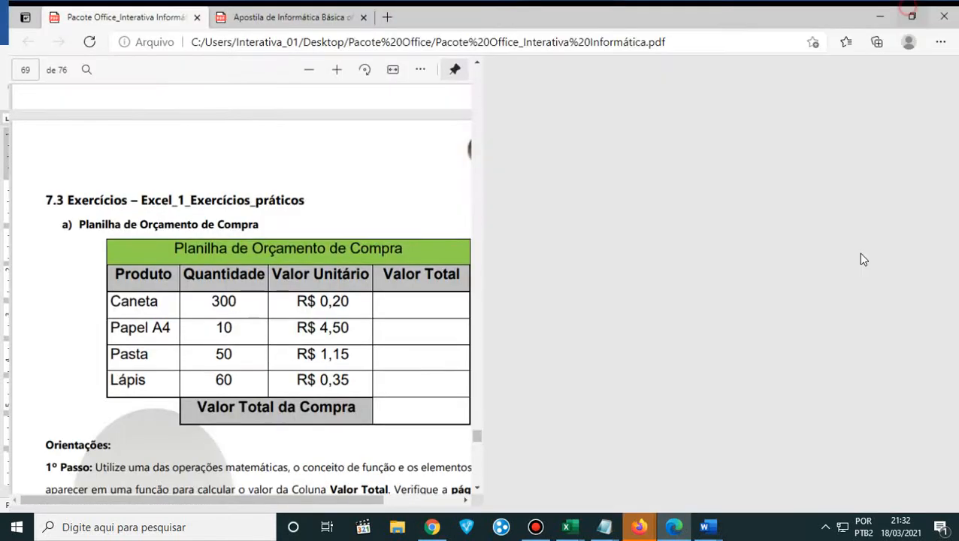
{"action": "left_click_drag", "start_coordinate": [952, 460], "coordinate": [954, 180]}
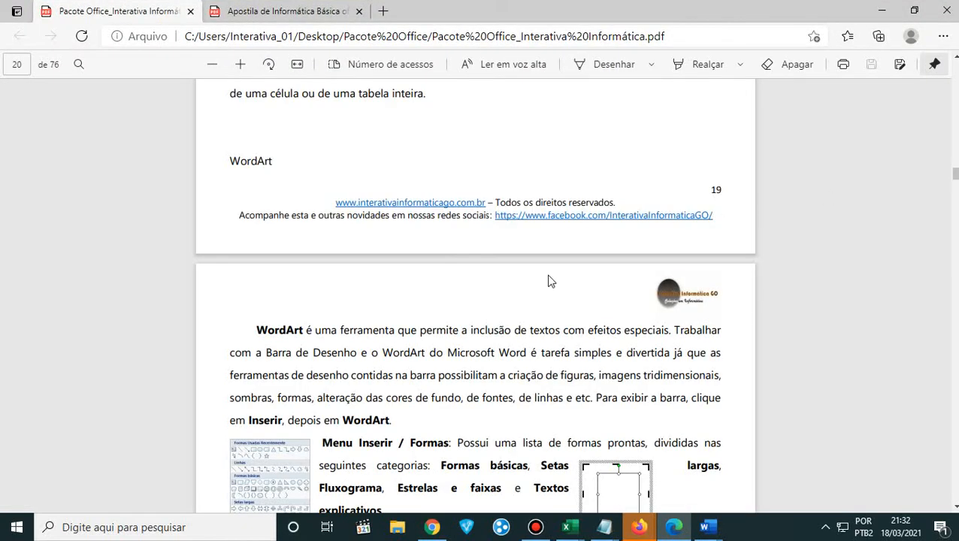
{"action": "scroll", "coordinate": [534, 294], "scroll_direction": "up", "scroll_amount": 6}
{"action": "scroll", "coordinate": [533, 290], "scroll_direction": "up", "scroll_amount": 1}
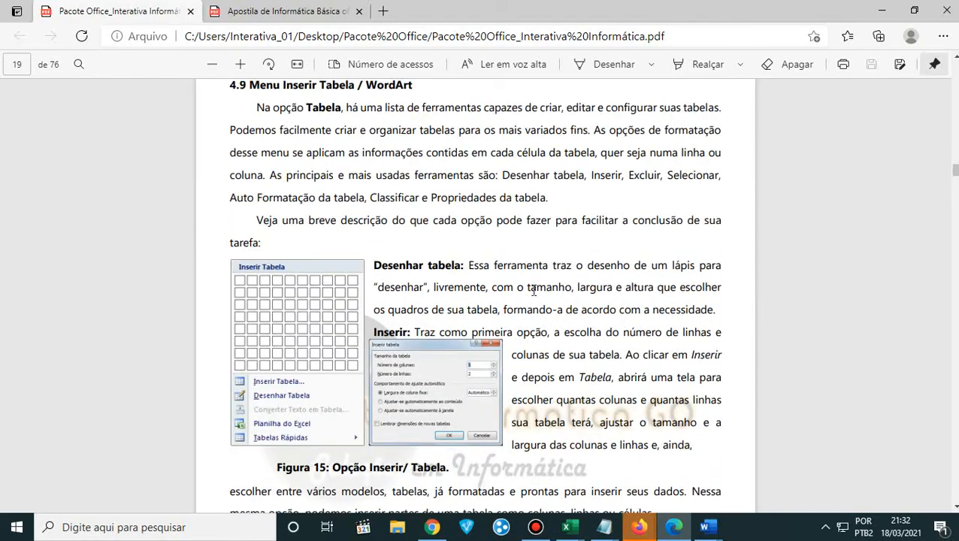
- Skim the table, WordArt and shapes sections through the end of the Word module on page 22, and return to Word
{"action": "scroll", "coordinate": [287, 168], "scroll_direction": "down", "scroll_amount": 12}
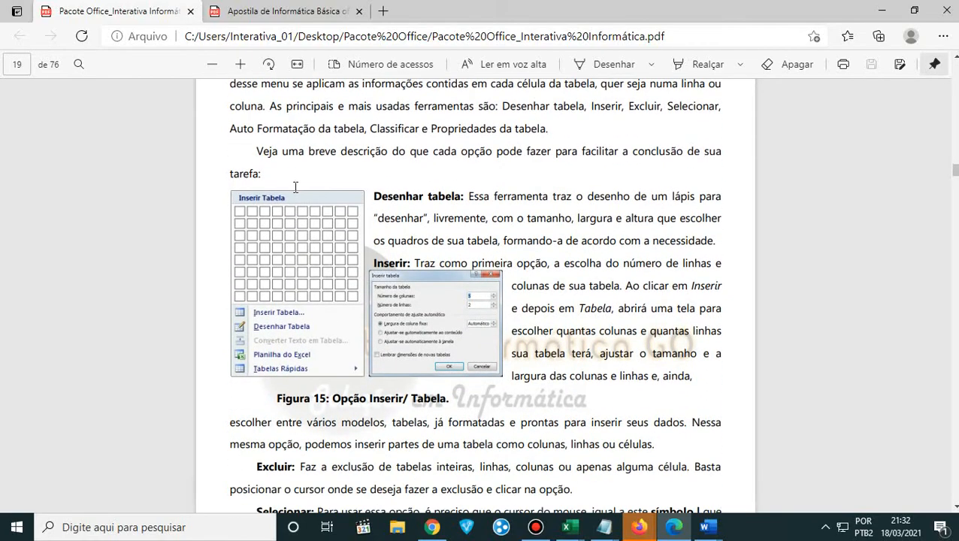
{"action": "scroll", "coordinate": [295, 192], "scroll_direction": "down", "scroll_amount": 15}
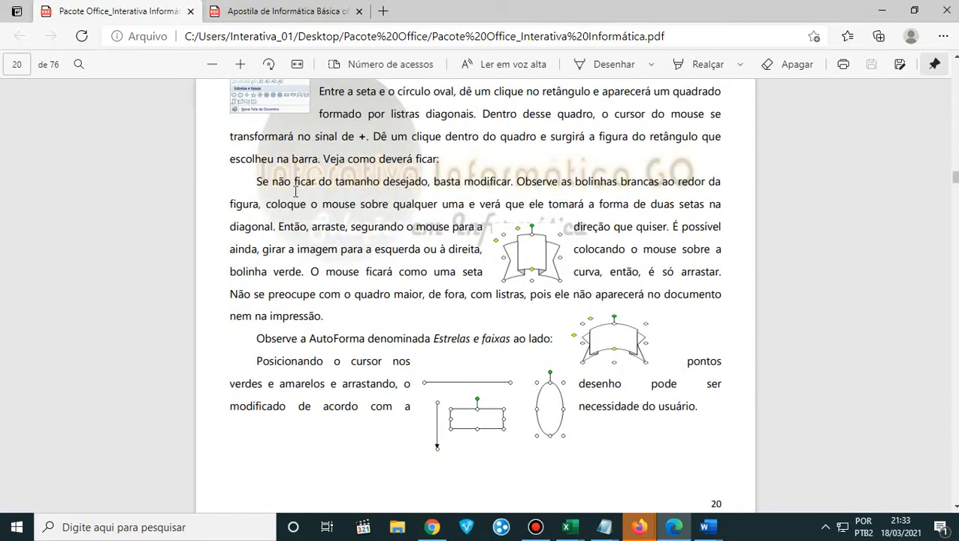
{"action": "scroll", "coordinate": [295, 193], "scroll_direction": "down", "scroll_amount": 5}
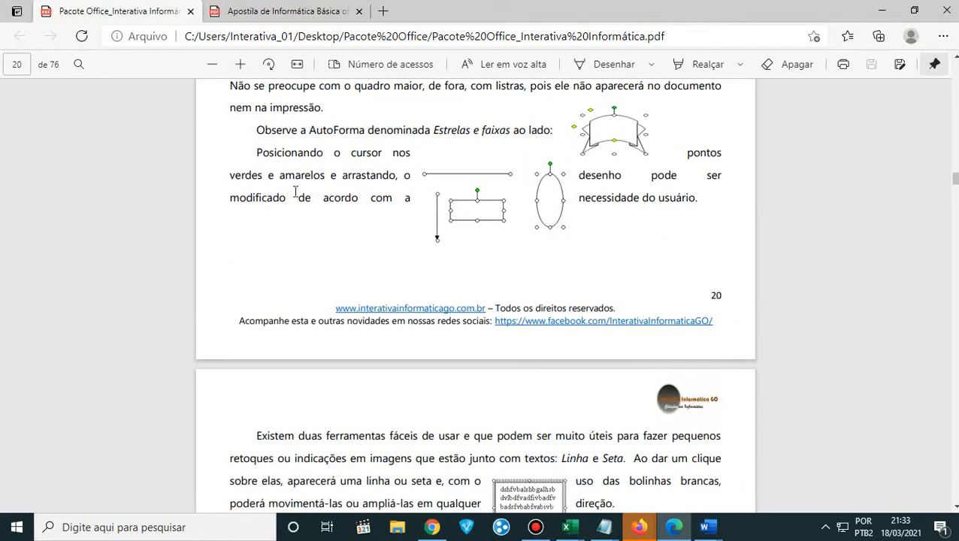
{"action": "scroll", "coordinate": [295, 192], "scroll_direction": "up", "scroll_amount": 14}
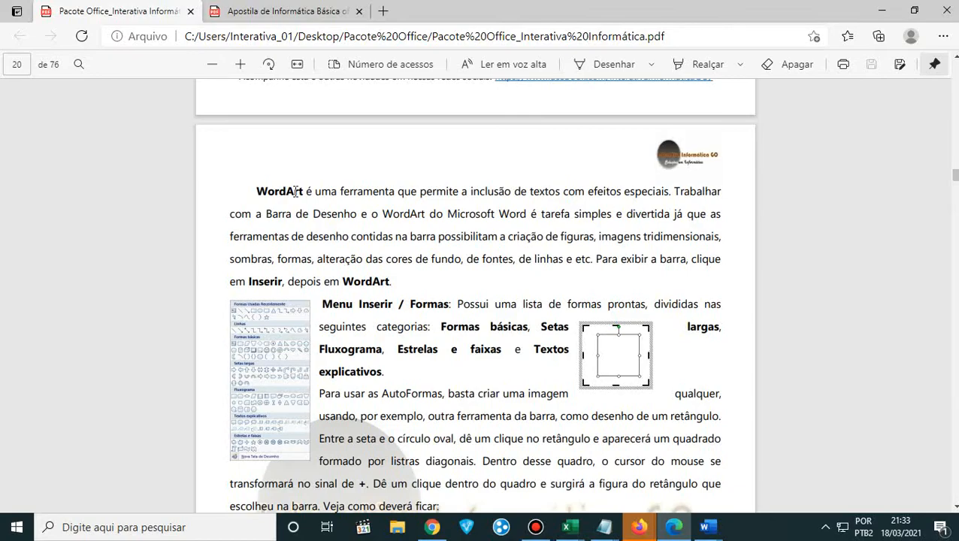
{"action": "scroll", "coordinate": [296, 192], "scroll_direction": "down", "scroll_amount": 20}
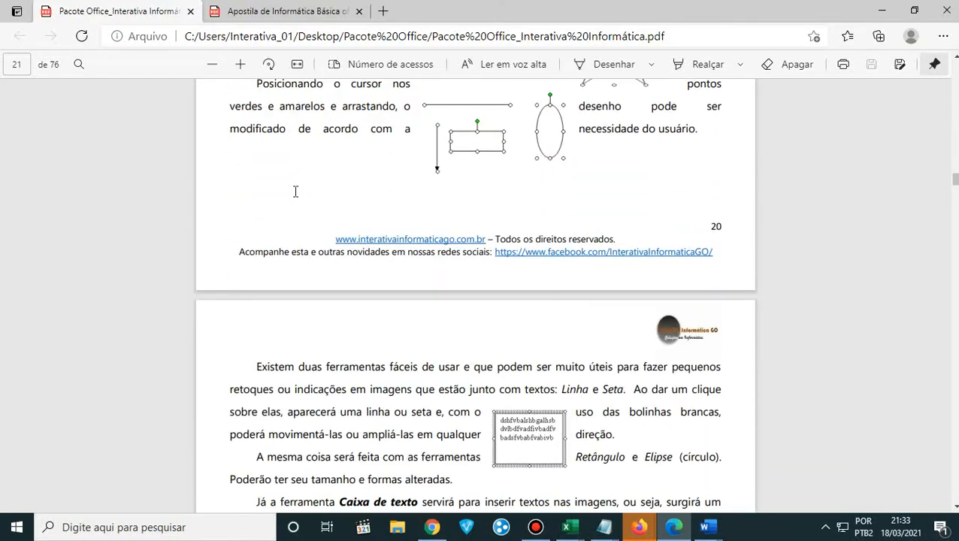
{"action": "scroll", "coordinate": [295, 193], "scroll_direction": "down", "scroll_amount": 20}
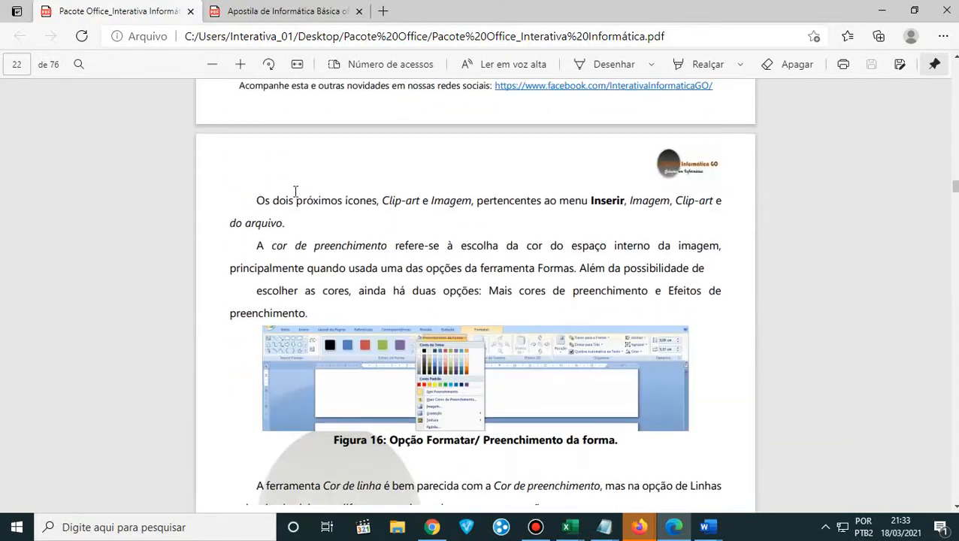
{"action": "left_click", "coordinate": [871, 11]}
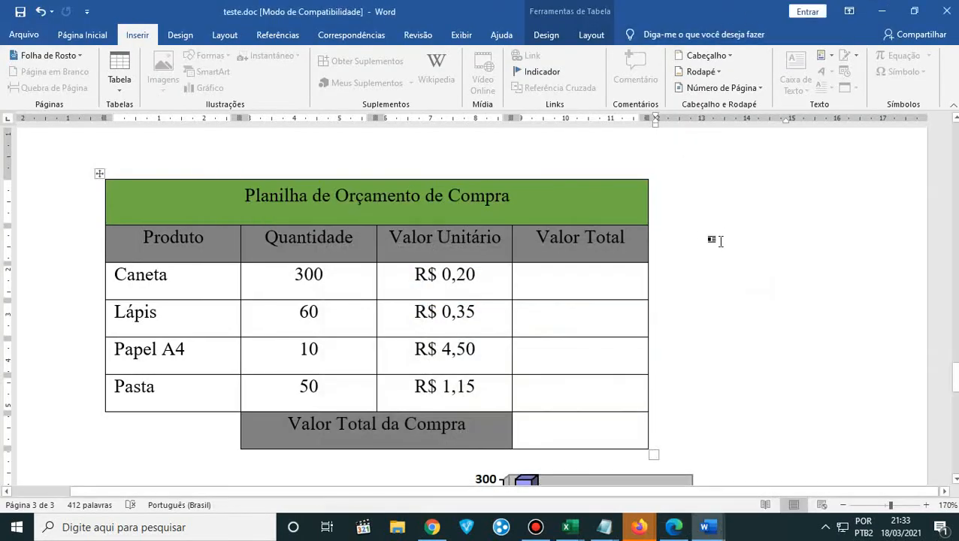
- Switch to Edge, skim past the end of the Word module and open the Apostila de Informática Básica PDF
{"action": "scroll", "coordinate": [745, 343], "scroll_direction": "up", "scroll_amount": 3}
{"action": "left_click", "coordinate": [674, 527]}
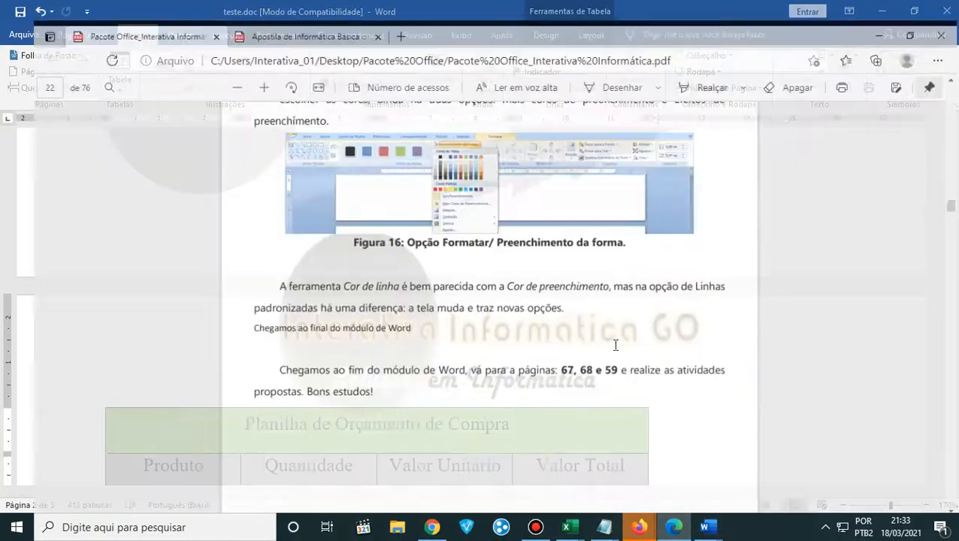
{"action": "scroll", "coordinate": [621, 339], "scroll_direction": "down", "scroll_amount": 15}
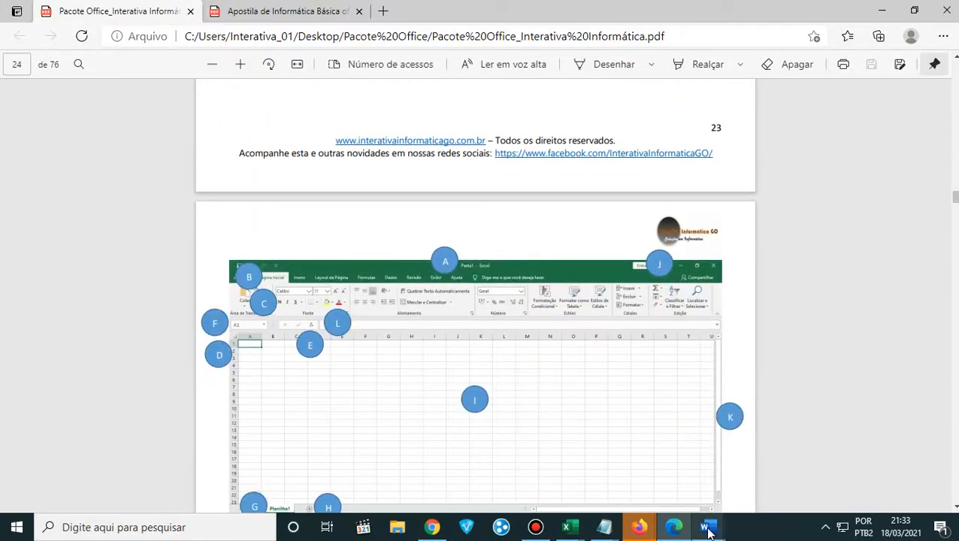
{"action": "left_click", "coordinate": [297, 18]}
{"action": "scroll", "coordinate": [548, 402], "scroll_direction": "down", "scroll_amount": 5}
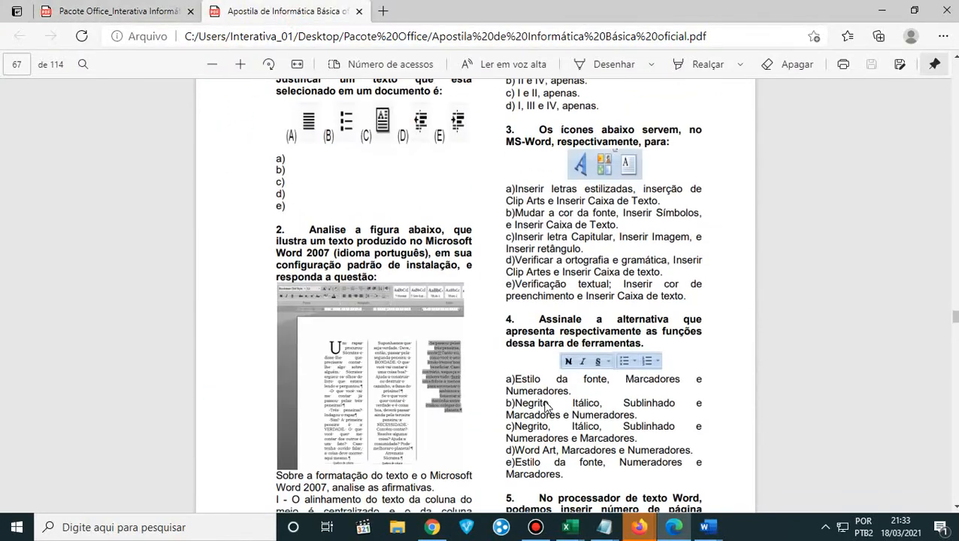
- Examine pages 65 and 66 of the Apostila covering page setup, page numbering and header and footer
{"action": "scroll", "coordinate": [549, 400], "scroll_direction": "up", "scroll_amount": 10}
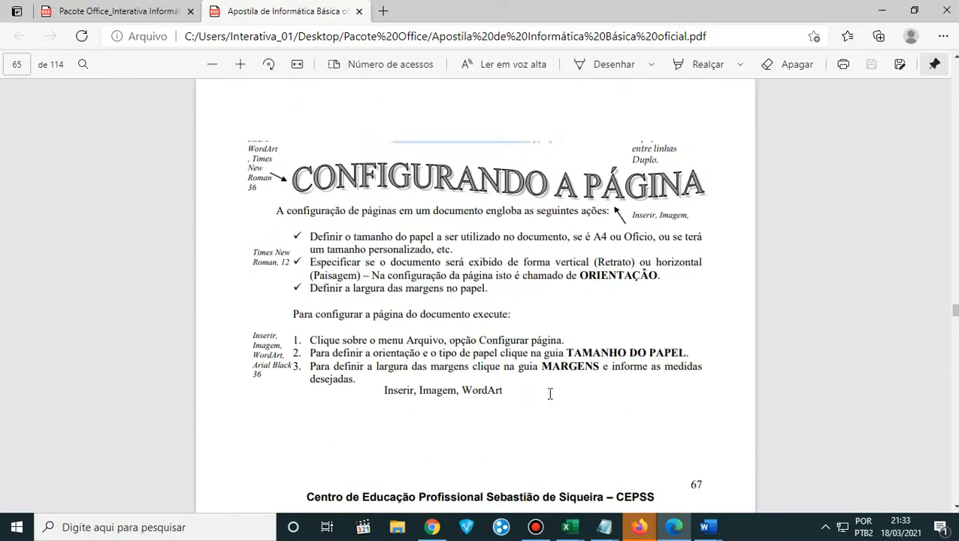
{"action": "scroll", "coordinate": [550, 397], "scroll_direction": "down", "scroll_amount": 3}
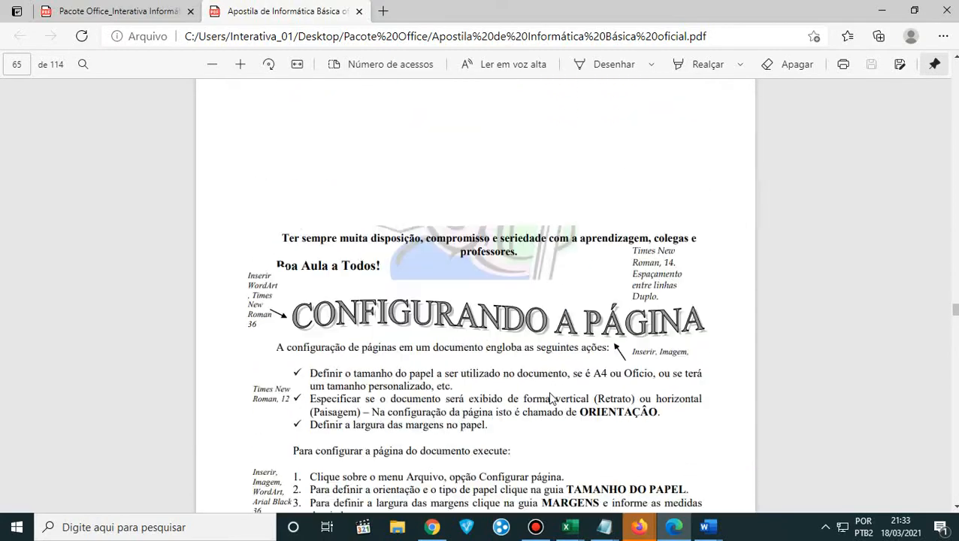
{"action": "scroll", "coordinate": [550, 396], "scroll_direction": "up", "scroll_amount": 1}
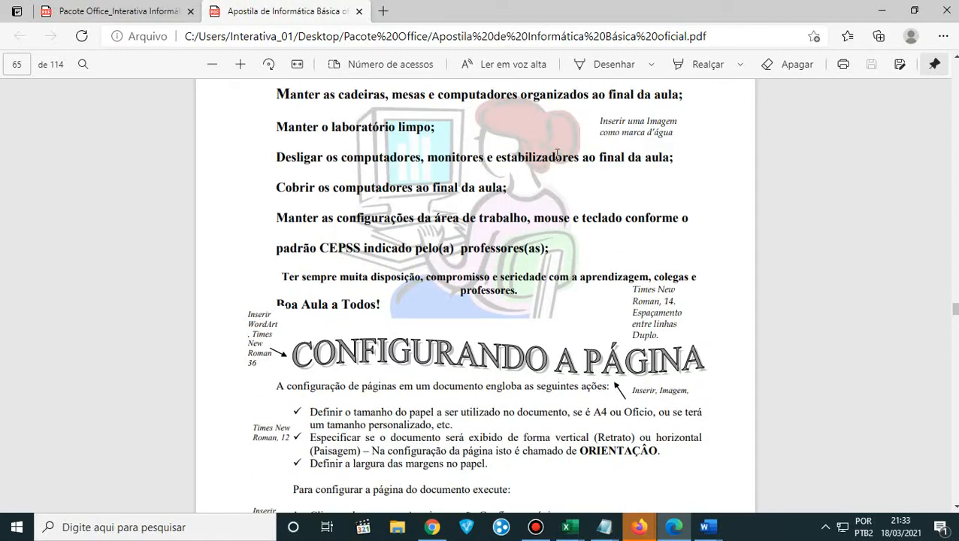
{"action": "scroll", "coordinate": [564, 266], "scroll_direction": "down", "scroll_amount": 10}
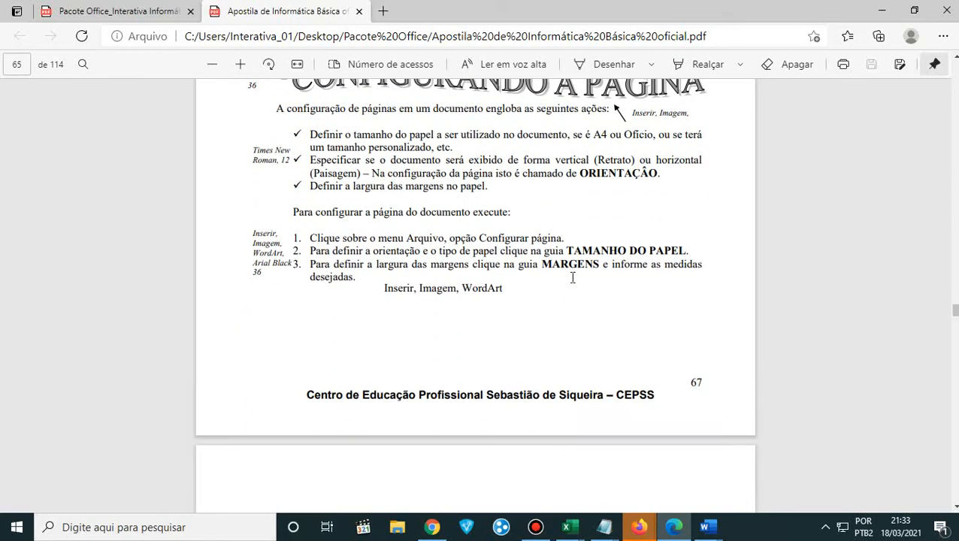
{"action": "scroll", "coordinate": [573, 278], "scroll_direction": "up", "scroll_amount": 1}
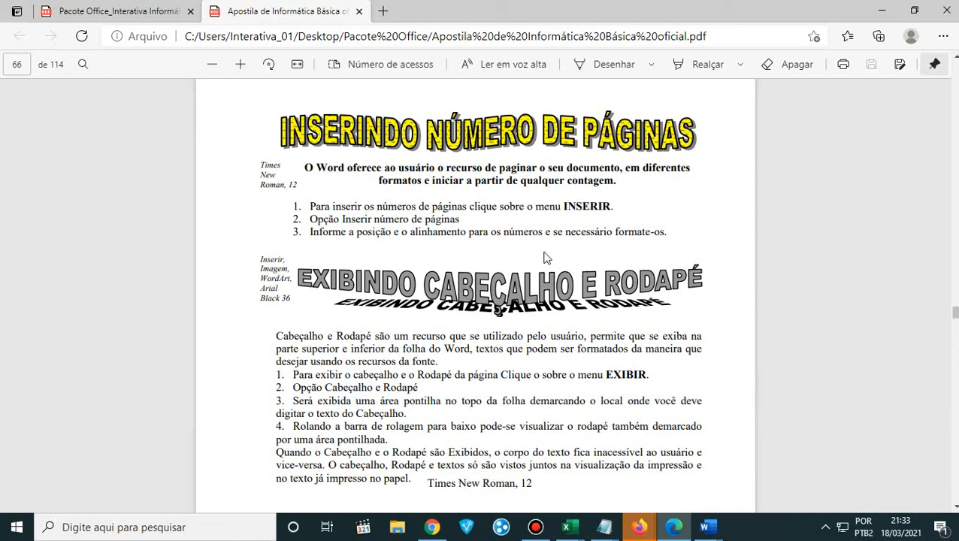
- Return to teste.doc in Word and reduce the document zoom to 130%
{"action": "mouse_move", "coordinate": [706, 527]}
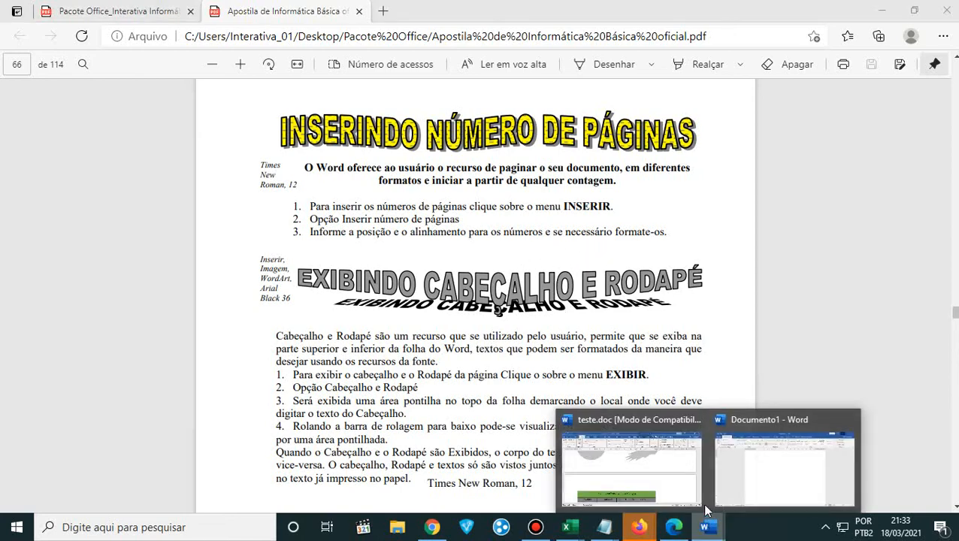
{"action": "left_click", "coordinate": [665, 487]}
{"action": "scroll", "coordinate": [545, 359], "scroll_direction": "up", "scroll_amount": 4}
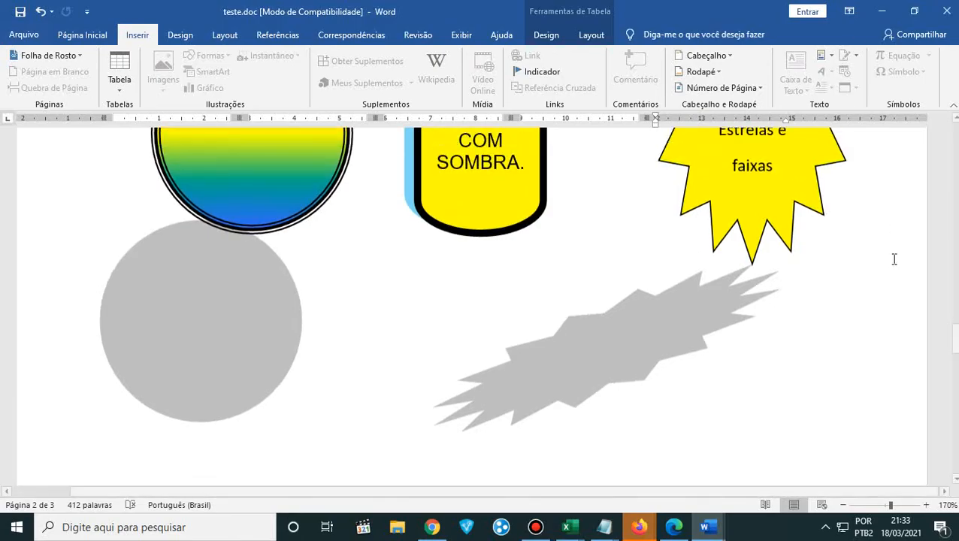
{"action": "left_click", "coordinate": [843, 506]}
{"action": "left_click", "coordinate": [843, 506]}
{"action": "left_click", "coordinate": [844, 505]}
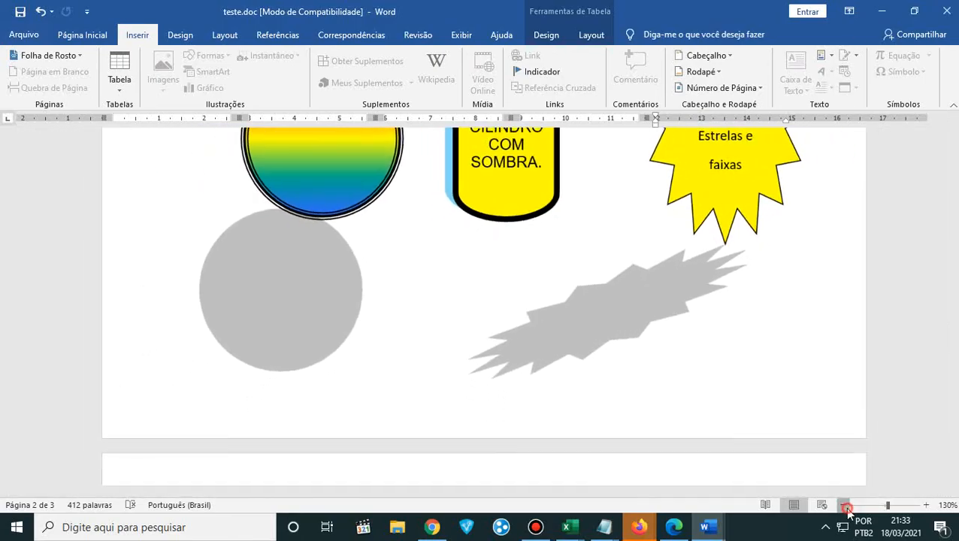
{"action": "left_click", "coordinate": [843, 506]}
- Review the Deveres dos alunos e professores and Configurando a Página sections on the document's first page
{"action": "scroll", "coordinate": [802, 325], "scroll_direction": "up", "scroll_amount": 4}
{"action": "scroll", "coordinate": [802, 325], "scroll_direction": "up", "scroll_amount": 15}
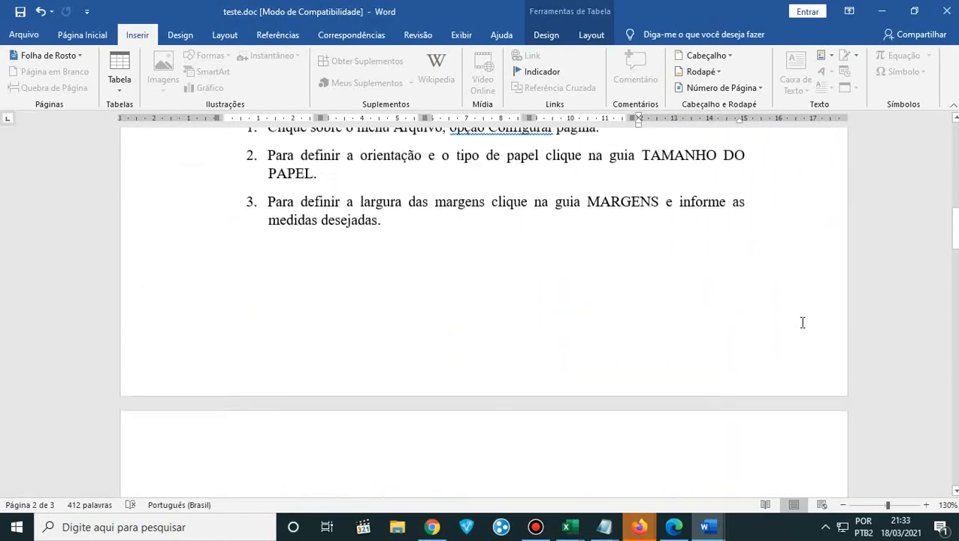
{"action": "scroll", "coordinate": [796, 325], "scroll_direction": "down", "scroll_amount": 10}
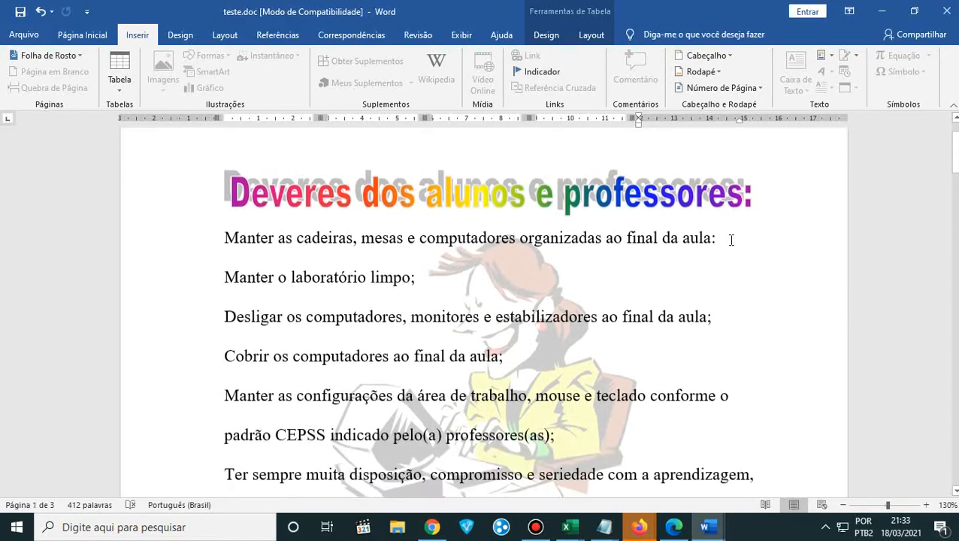
{"action": "scroll", "coordinate": [729, 244], "scroll_direction": "down", "scroll_amount": 5}
{"action": "scroll", "coordinate": [729, 244], "scroll_direction": "up", "scroll_amount": 12}
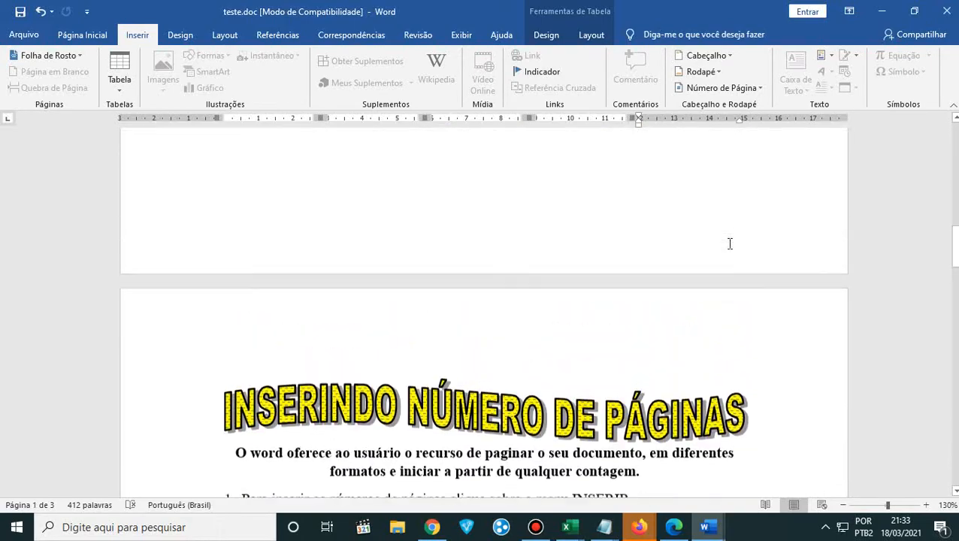
{"action": "scroll", "coordinate": [729, 244], "scroll_direction": "up", "scroll_amount": 4}
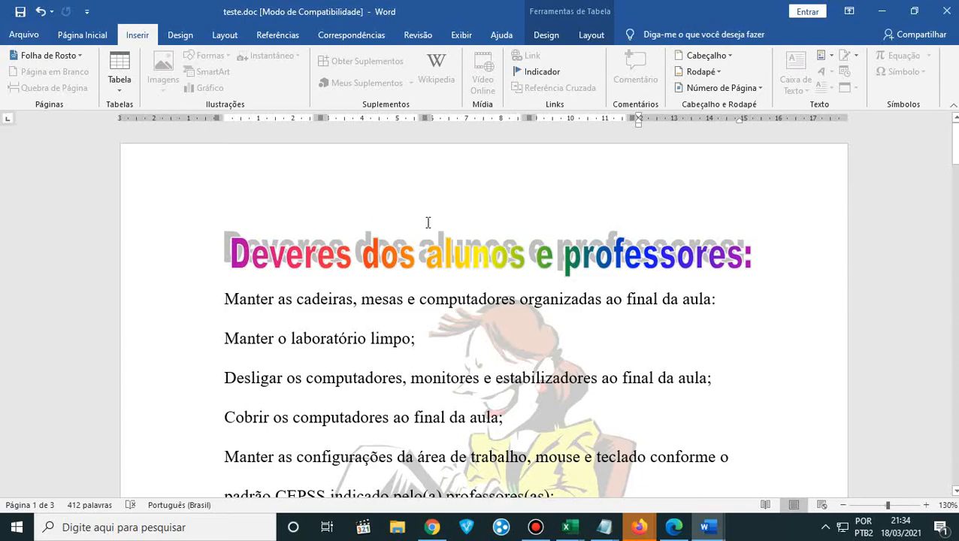
{"action": "scroll", "coordinate": [674, 315], "scroll_direction": "down", "scroll_amount": 10}
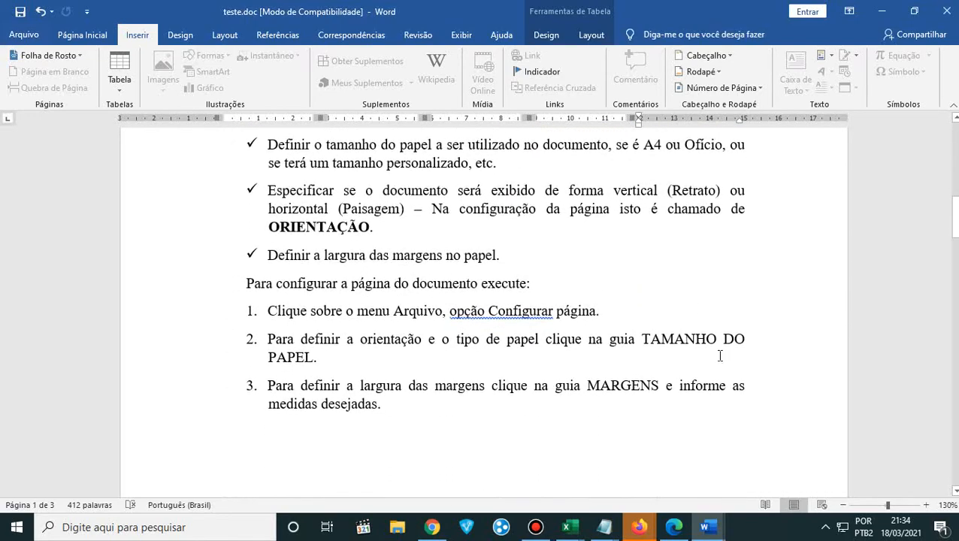
{"action": "scroll", "coordinate": [719, 355], "scroll_direction": "down", "scroll_amount": 3}
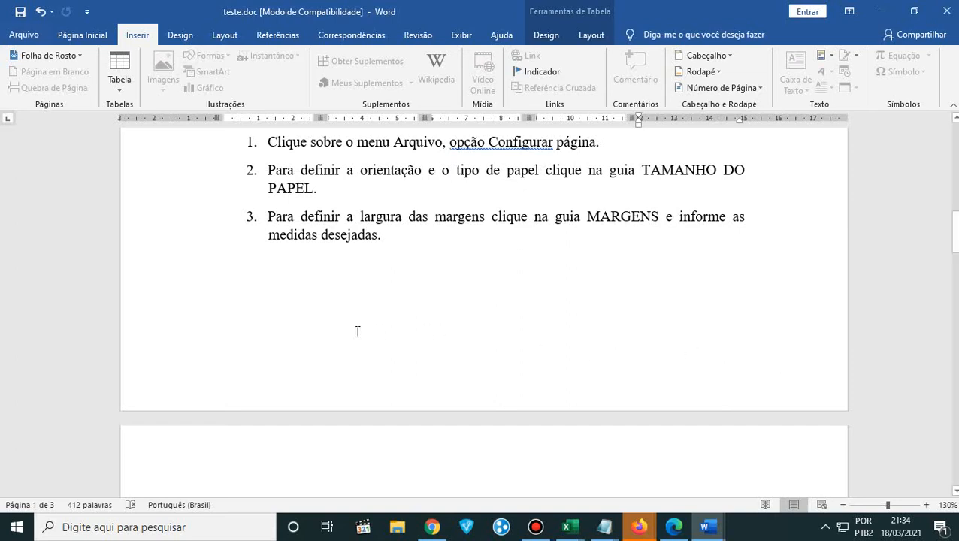
- Place the cursor below the margin instructions and skim the document down to the budget table and back to the first page's title
{"action": "left_click", "coordinate": [536, 355]}
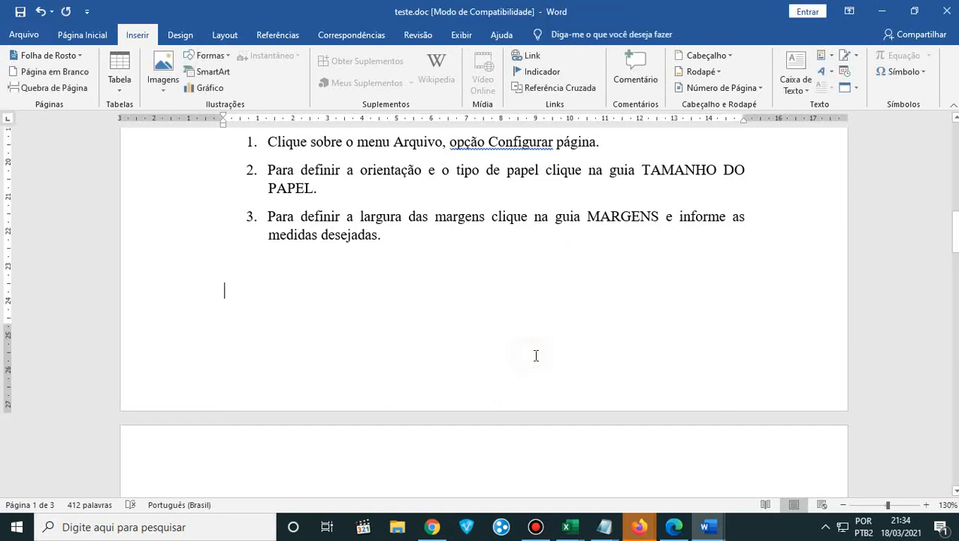
{"action": "scroll", "coordinate": [535, 356], "scroll_direction": "up", "scroll_amount": 5}
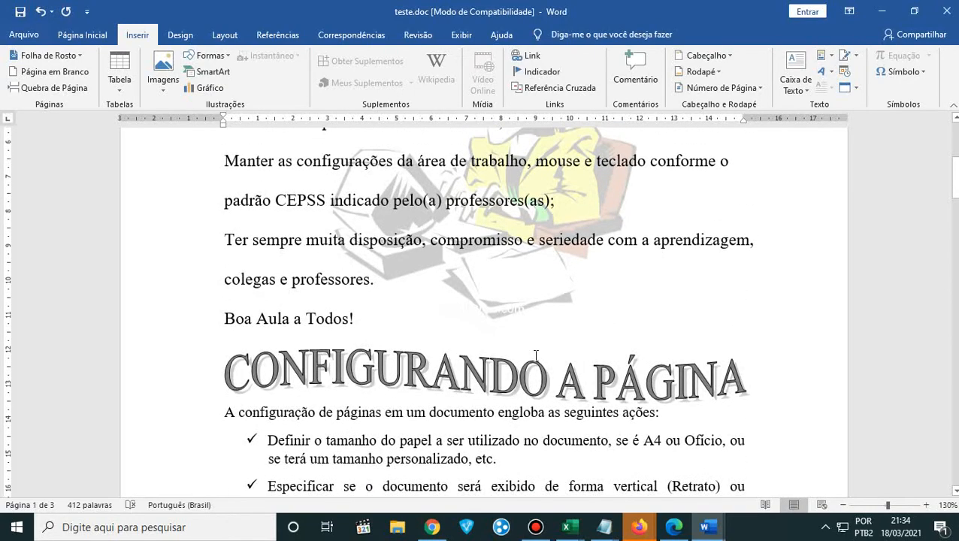
{"action": "scroll", "coordinate": [536, 356], "scroll_direction": "down", "scroll_amount": 7}
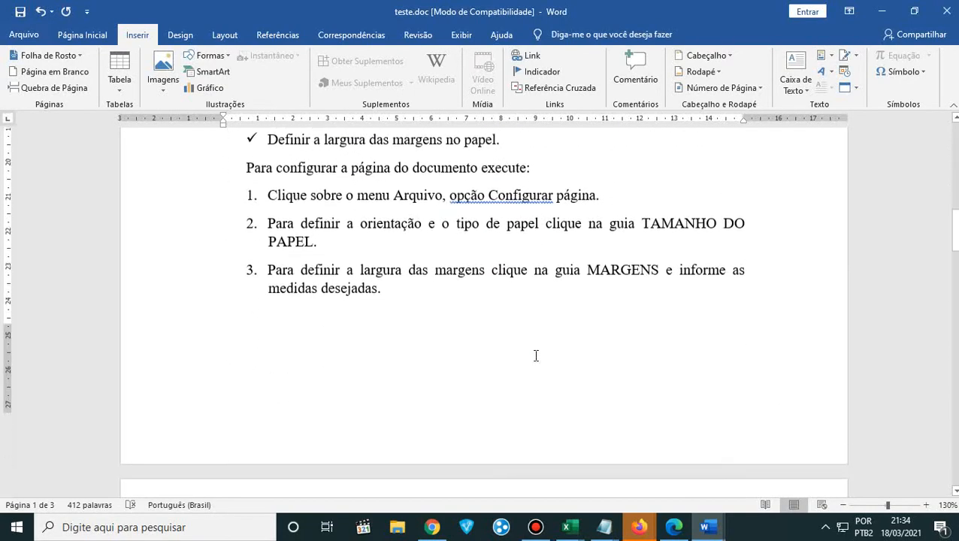
{"action": "scroll", "coordinate": [536, 355], "scroll_direction": "down", "scroll_amount": 10}
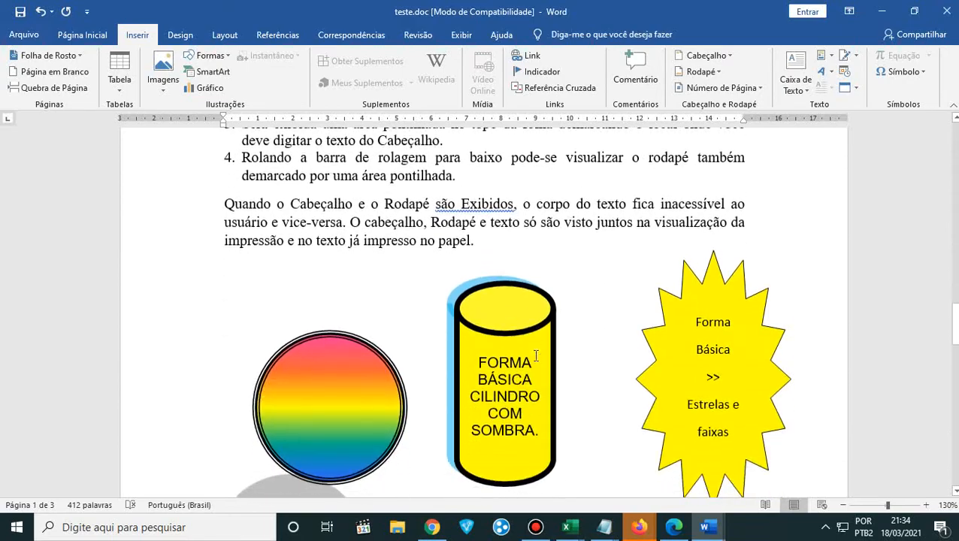
{"action": "scroll", "coordinate": [536, 356], "scroll_direction": "down", "scroll_amount": 5}
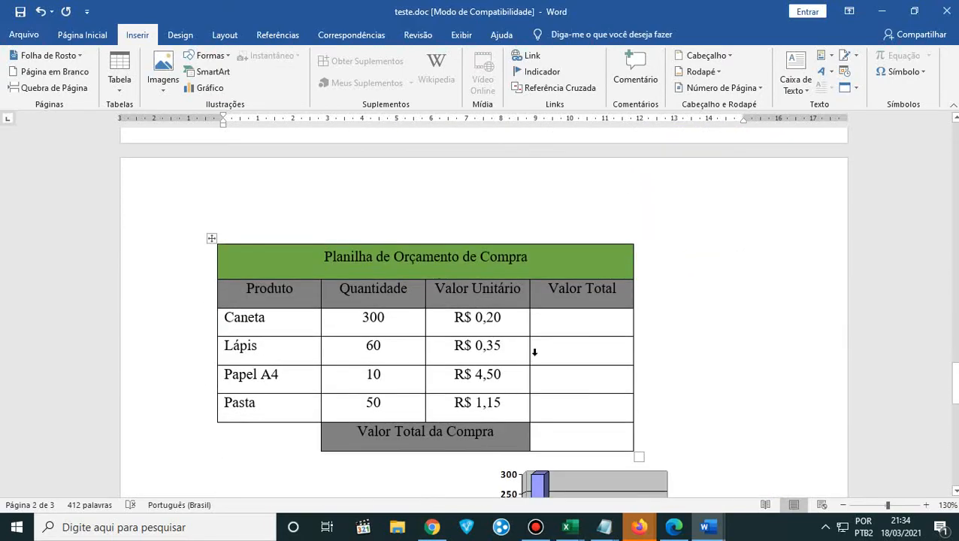
{"action": "scroll", "coordinate": [536, 356], "scroll_direction": "up", "scroll_amount": 5}
{"action": "scroll", "coordinate": [534, 359], "scroll_direction": "up", "scroll_amount": 15}
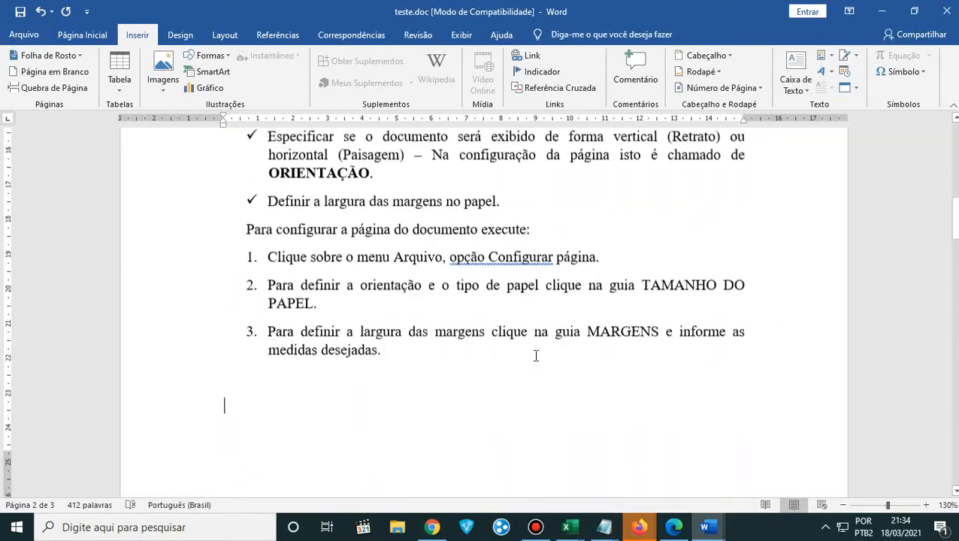
{"action": "scroll", "coordinate": [535, 358], "scroll_direction": "up", "scroll_amount": 4}
{"action": "scroll", "coordinate": [536, 355], "scroll_direction": "down", "scroll_amount": 7}
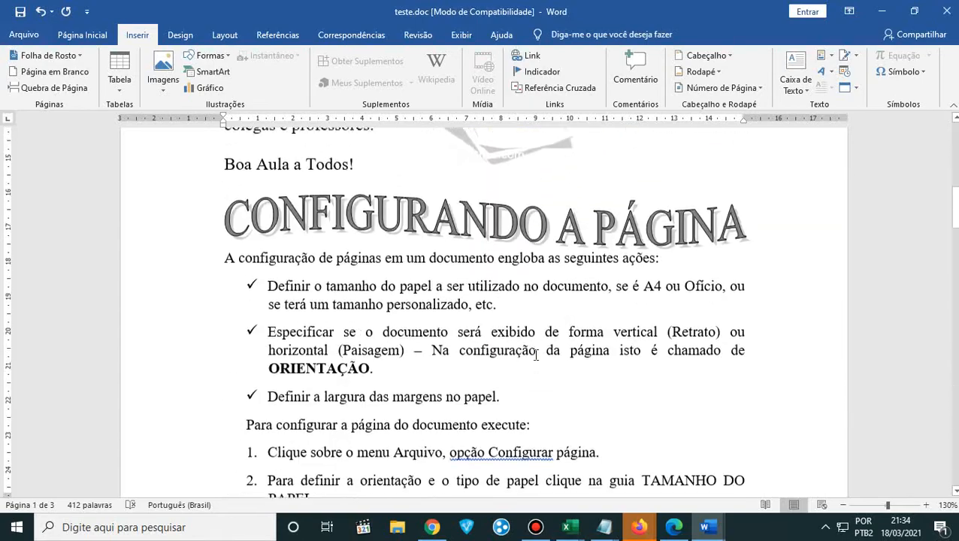
{"action": "scroll", "coordinate": [536, 355], "scroll_direction": "down", "scroll_amount": 3}
{"action": "scroll", "coordinate": [535, 355], "scroll_direction": "up", "scroll_amount": 1}
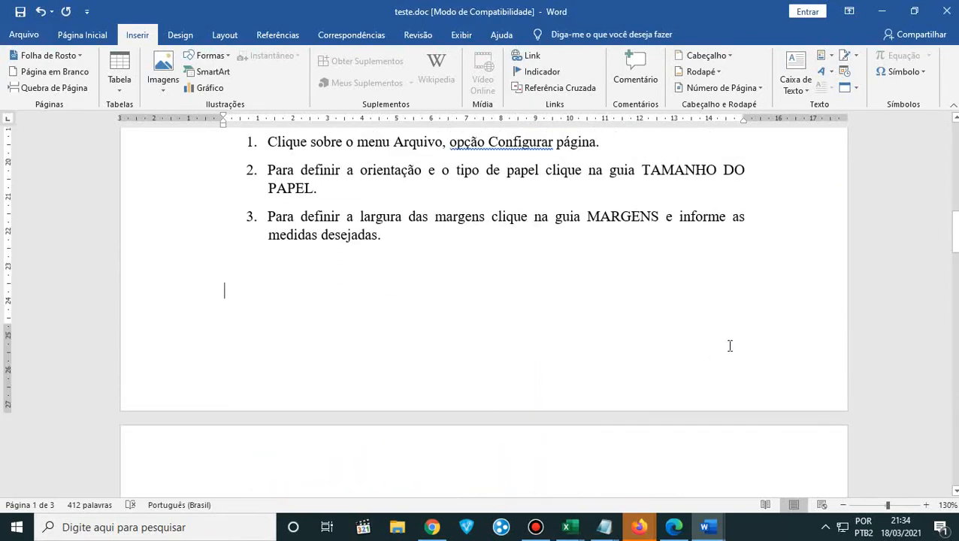
{"action": "scroll", "coordinate": [731, 355], "scroll_direction": "up", "scroll_amount": 8}
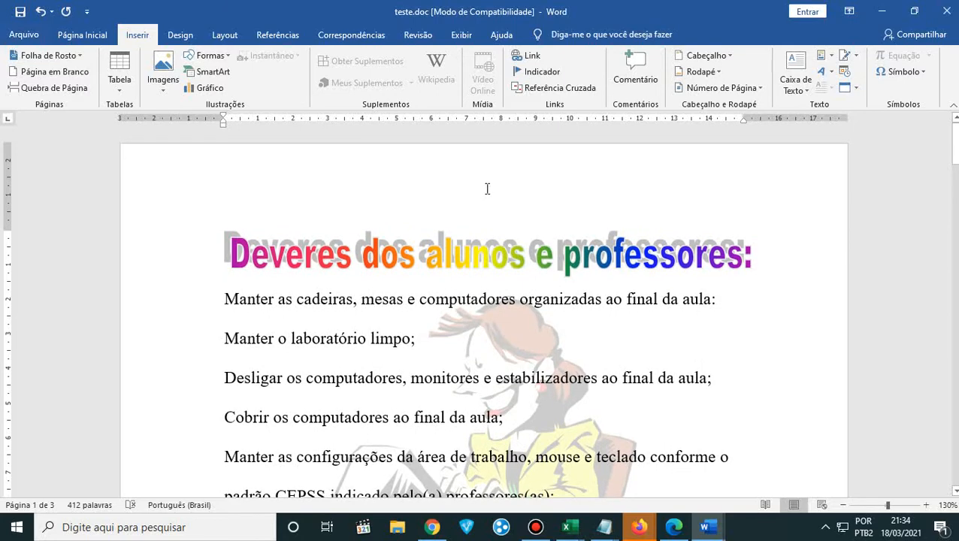
- Open the first page's header for editing and place the cursor in its footer below the margin instructions
{"action": "left_click", "coordinate": [487, 189]}
{"action": "double_click", "coordinate": [490, 185]}
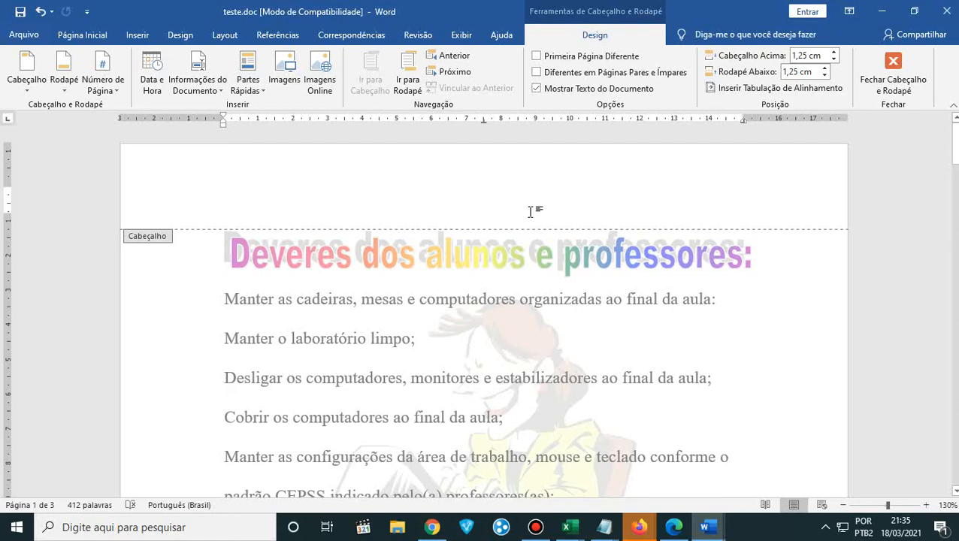
{"action": "scroll", "coordinate": [629, 203], "scroll_direction": "down", "scroll_amount": 7}
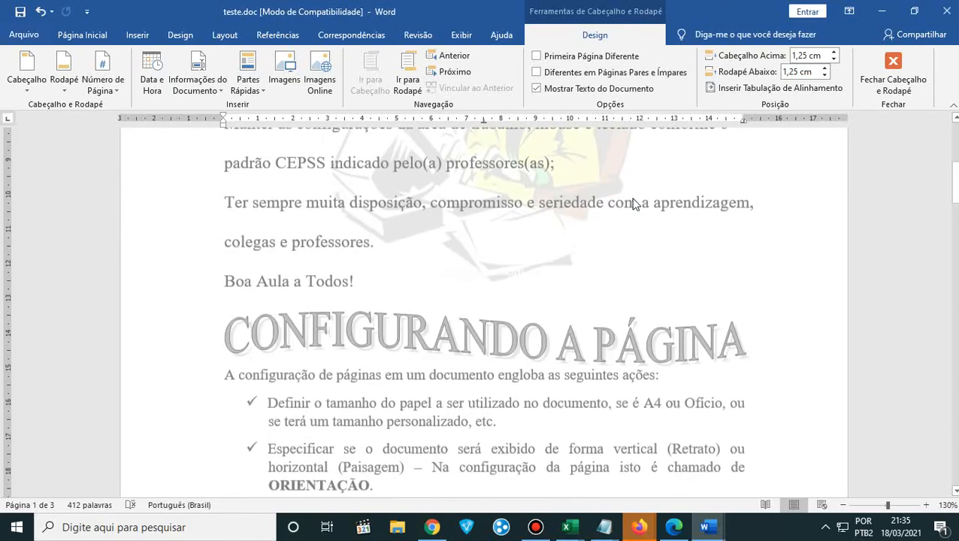
{"action": "scroll", "coordinate": [634, 204], "scroll_direction": "down", "scroll_amount": 8}
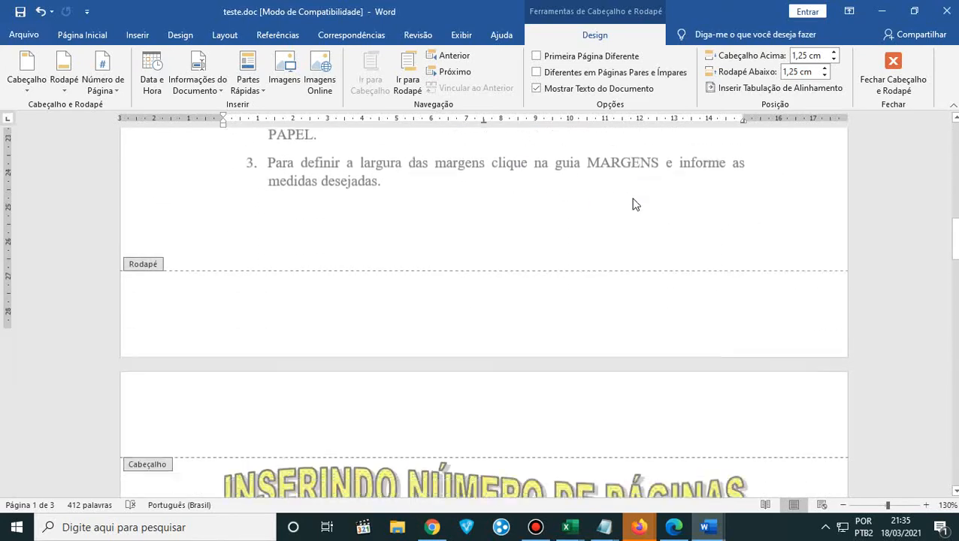
{"action": "left_click", "coordinate": [773, 270]}
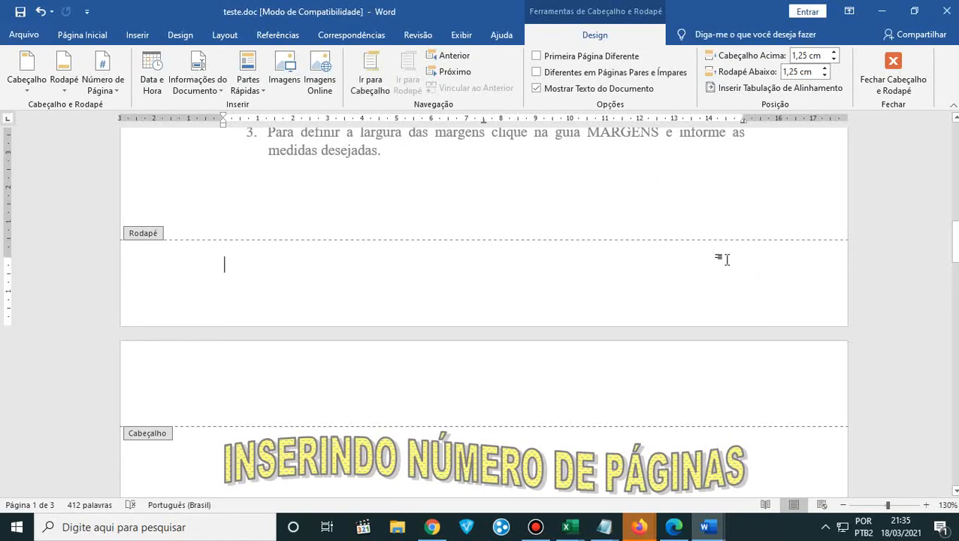
- Enter "Exercícios de Word" in the header of the first page
{"action": "scroll", "coordinate": [645, 325], "scroll_direction": "up", "scroll_amount": 6}
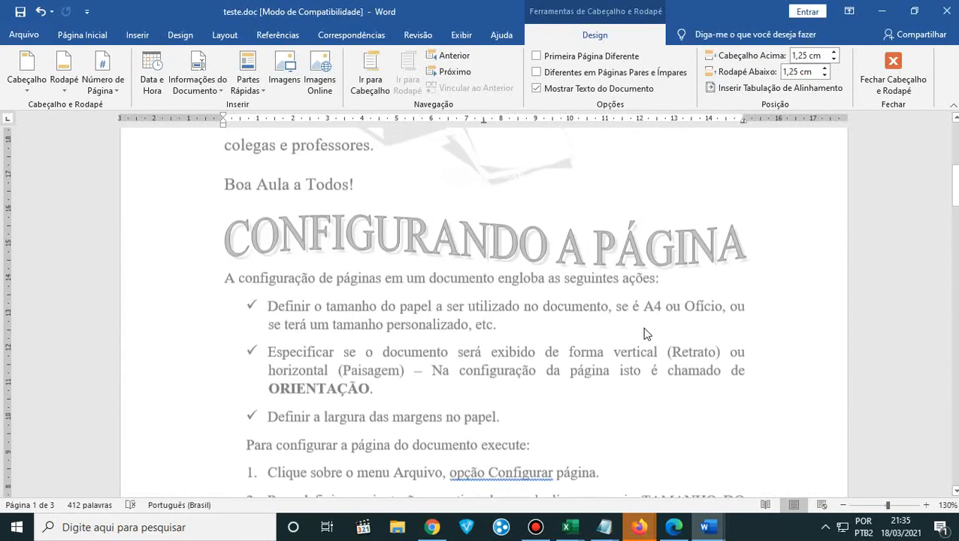
{"action": "scroll", "coordinate": [645, 332], "scroll_direction": "up", "scroll_amount": 10}
{"action": "left_click", "coordinate": [238, 185]}
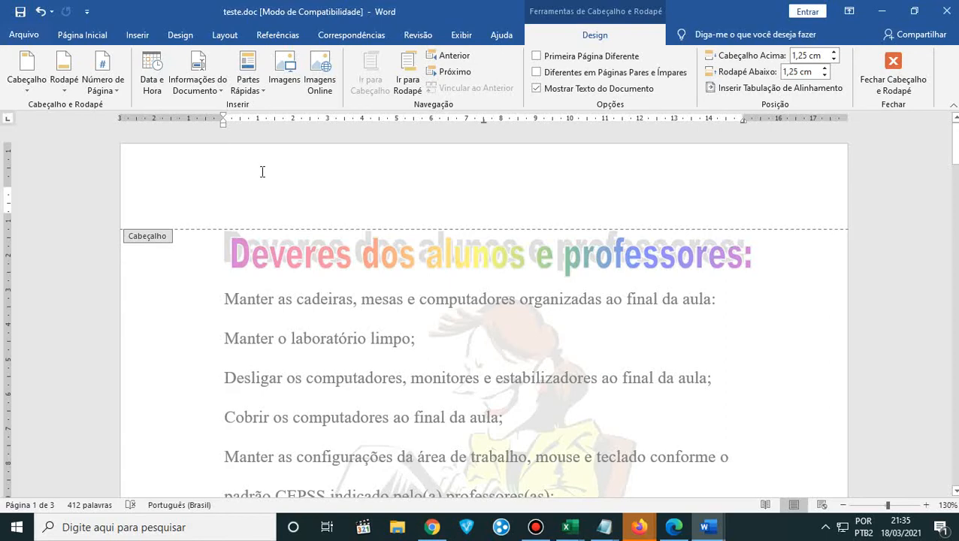
{"action": "type", "text": "Exerc"}
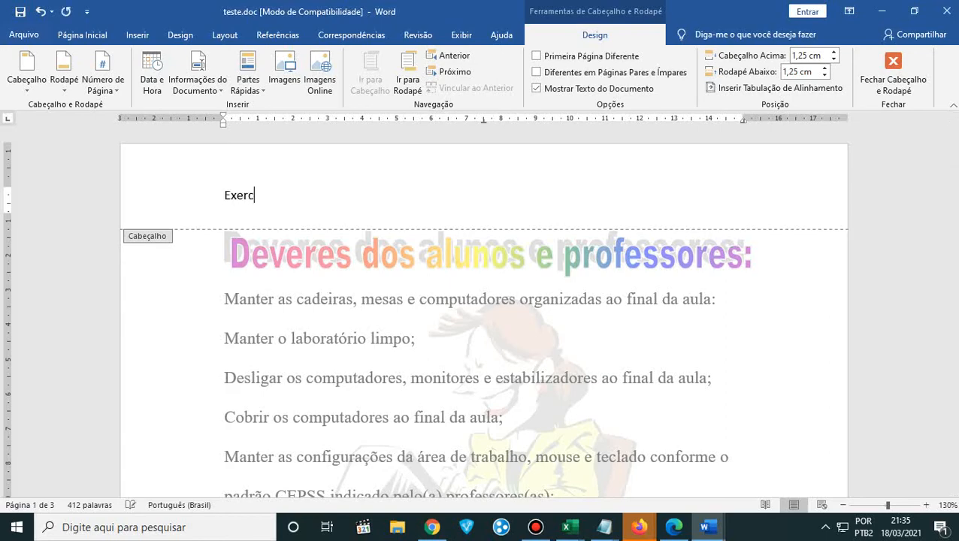
{"action": "type", "text": "ícios de Word"}
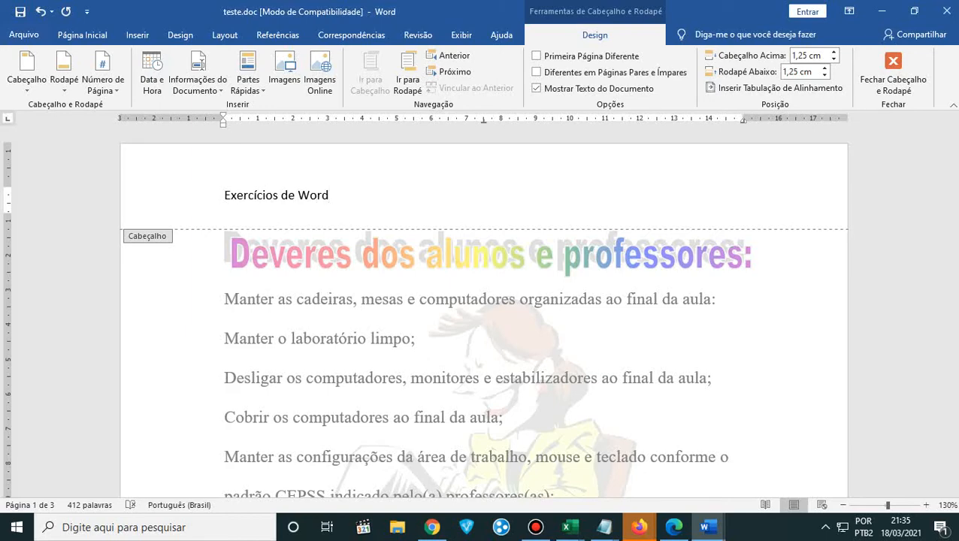
- Center the "Exercícios de Word" text in the first page's header
{"action": "left_click_drag", "start_coordinate": [349, 199], "coordinate": [216, 195]}
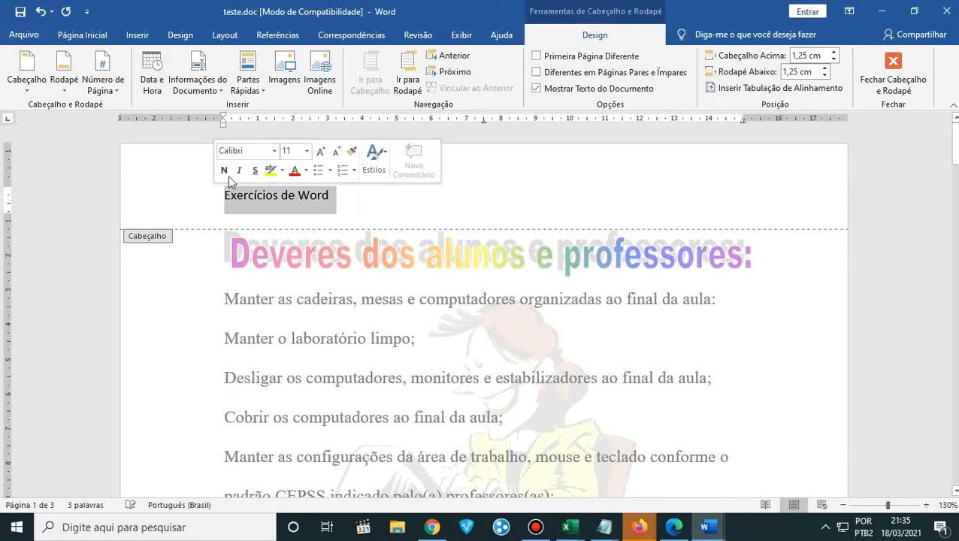
{"action": "left_click", "coordinate": [75, 36]}
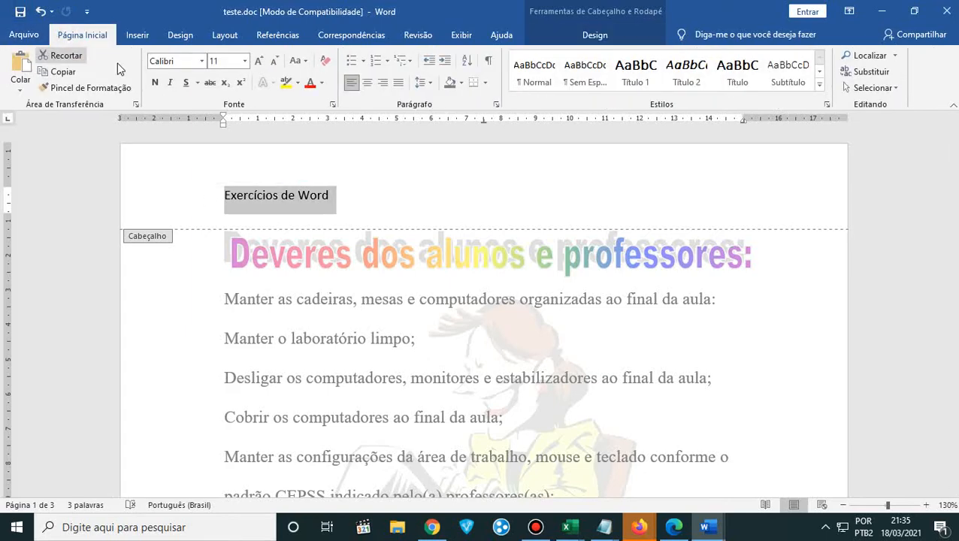
{"action": "left_click", "coordinate": [365, 85]}
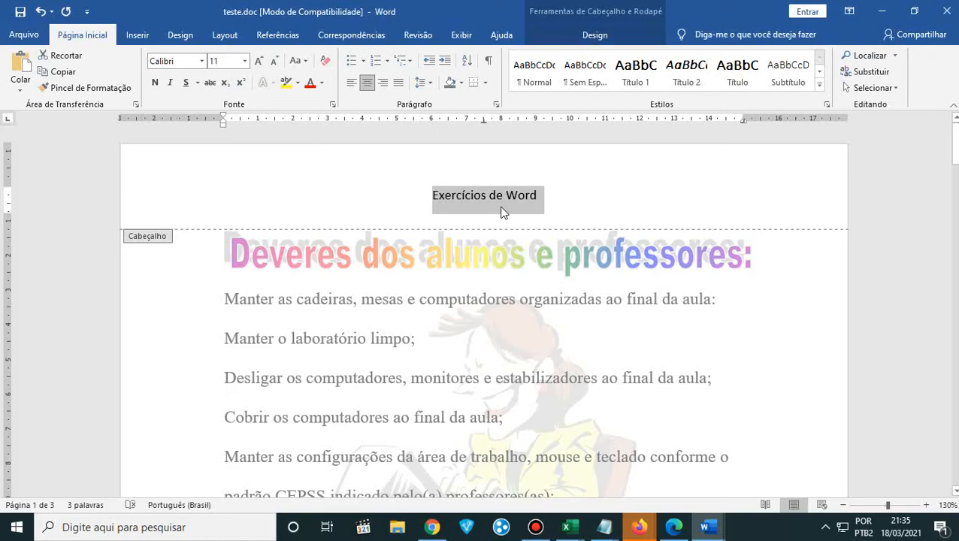
- Browse the built-in header and footer designs and the page number placement options, leaving the header as it is
{"action": "left_click", "coordinate": [565, 35]}
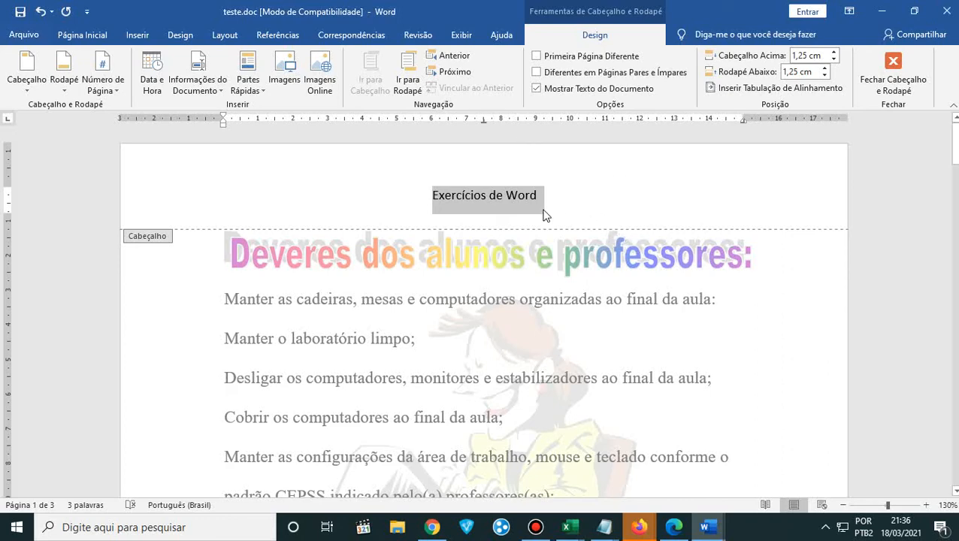
{"action": "left_click", "coordinate": [109, 92]}
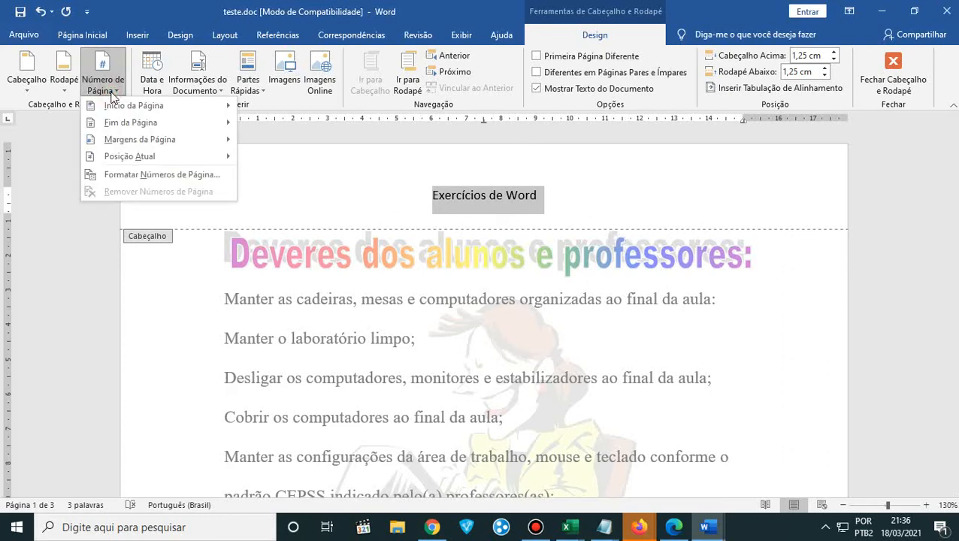
{"action": "left_click", "coordinate": [18, 88]}
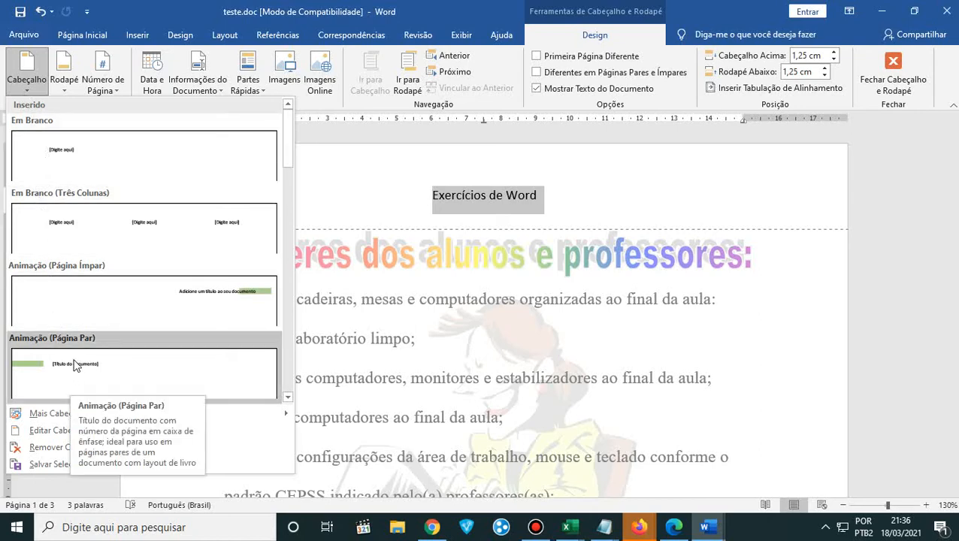
{"action": "scroll", "coordinate": [71, 368], "scroll_direction": "down", "scroll_amount": 3}
{"action": "scroll", "coordinate": [72, 361], "scroll_direction": "down", "scroll_amount": 3}
{"action": "scroll", "coordinate": [71, 353], "scroll_direction": "down", "scroll_amount": 3}
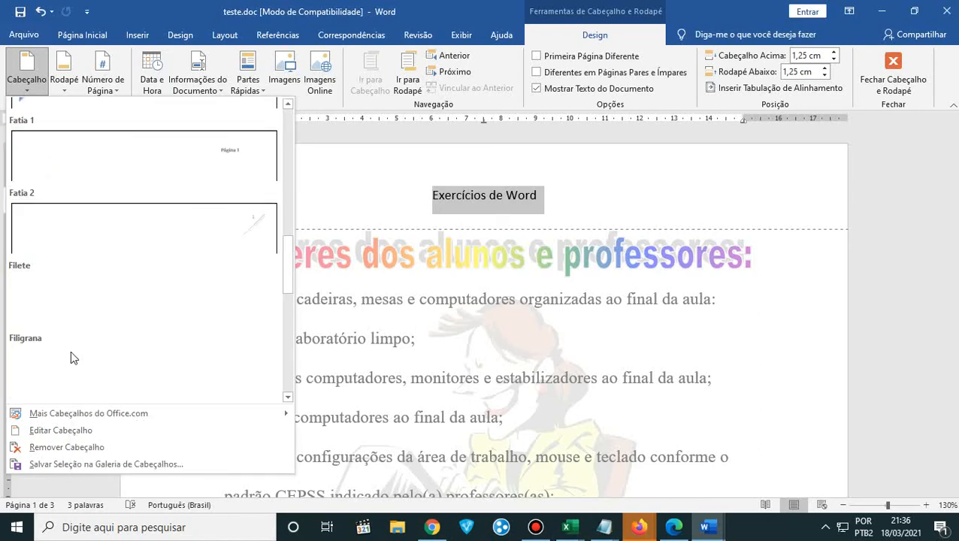
{"action": "scroll", "coordinate": [71, 353], "scroll_direction": "up", "scroll_amount": 3}
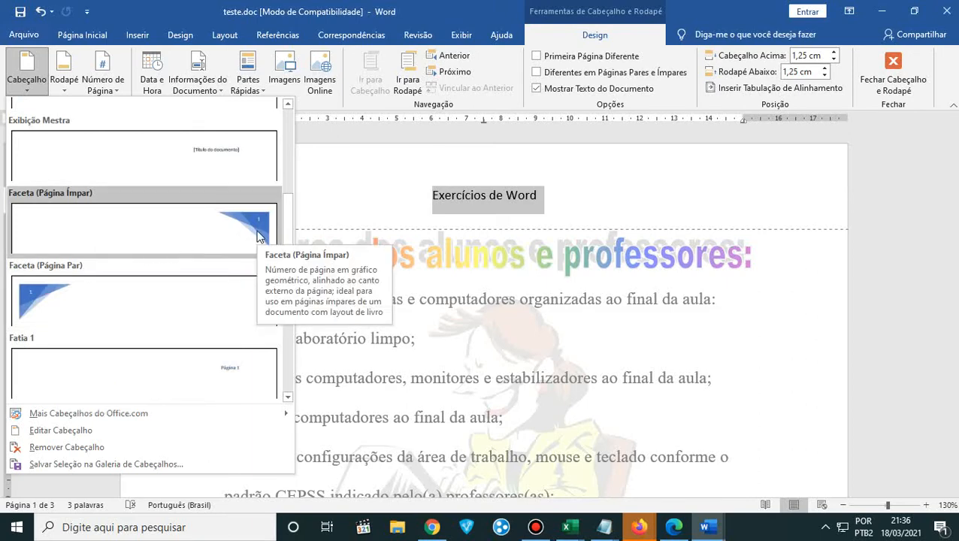
{"action": "scroll", "coordinate": [147, 262], "scroll_direction": "up", "scroll_amount": 6}
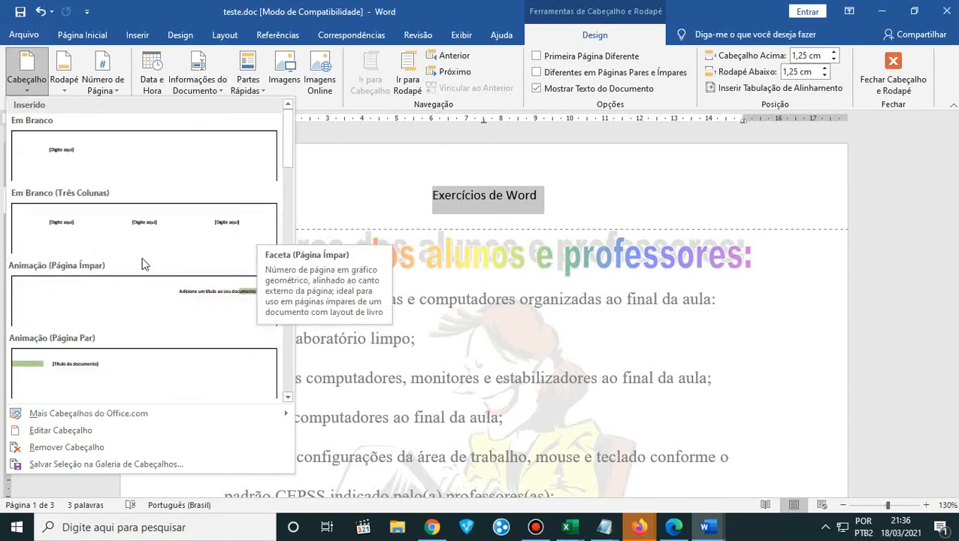
{"action": "left_click", "coordinate": [69, 87]}
{"action": "scroll", "coordinate": [146, 235], "scroll_direction": "down", "scroll_amount": 10}
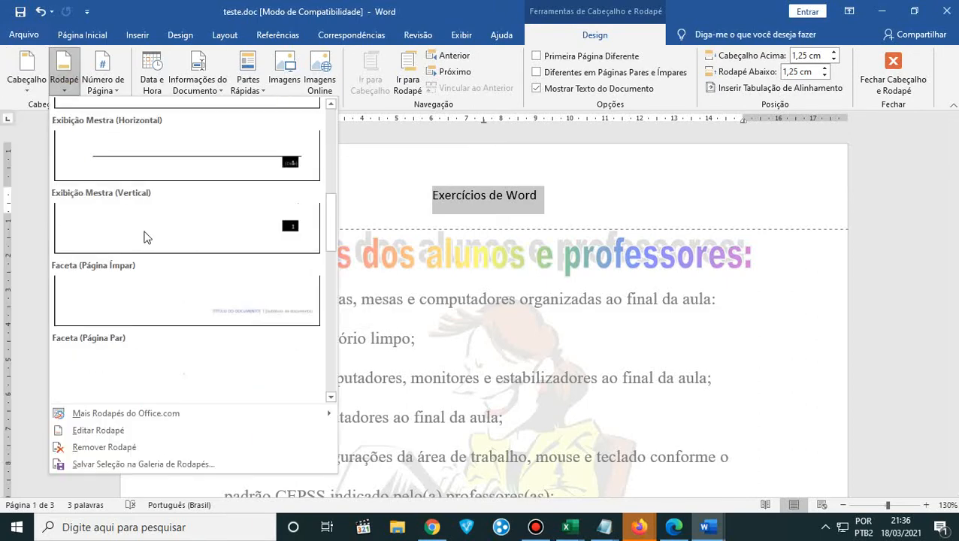
{"action": "scroll", "coordinate": [146, 238], "scroll_direction": "down", "scroll_amount": 4}
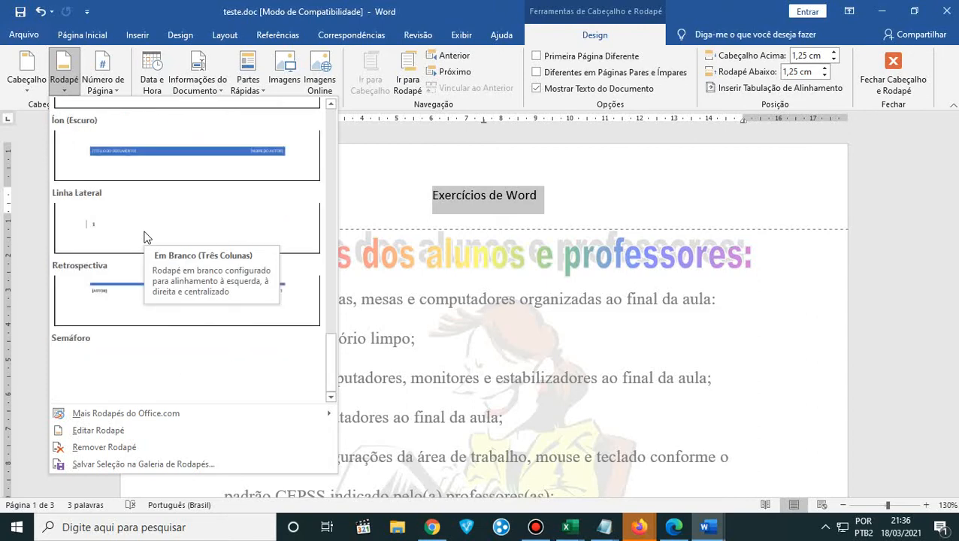
{"action": "left_click", "coordinate": [117, 88]}
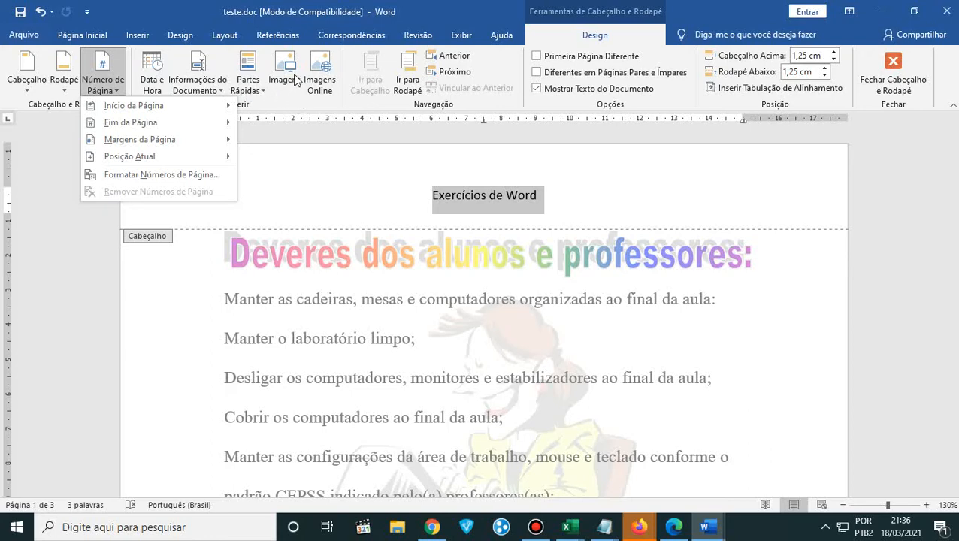
{"action": "left_click", "coordinate": [361, 105]}
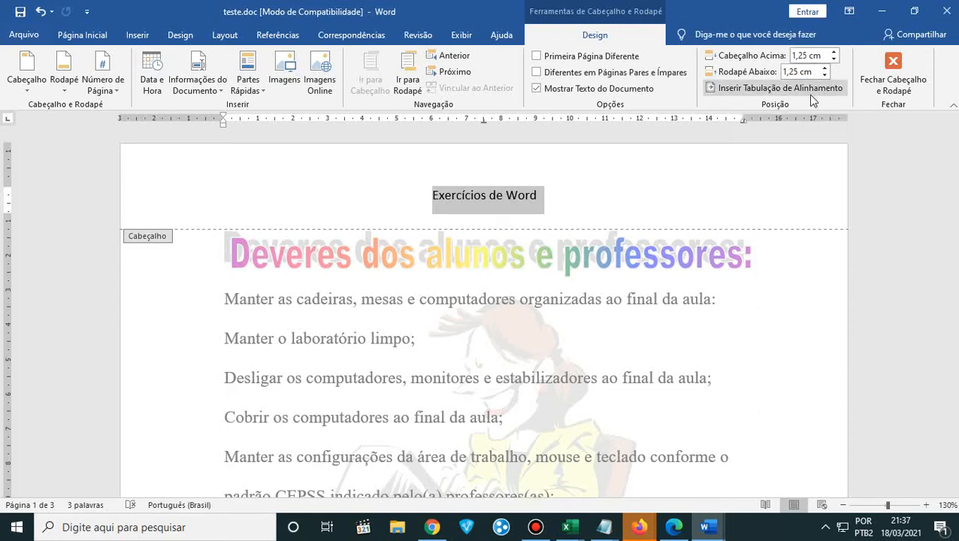
- Place the cursor in the first page's footer, below the margin instructions
{"action": "scroll", "coordinate": [621, 295], "scroll_direction": "down", "scroll_amount": 8}
{"action": "scroll", "coordinate": [621, 295], "scroll_direction": "down", "scroll_amount": 6}
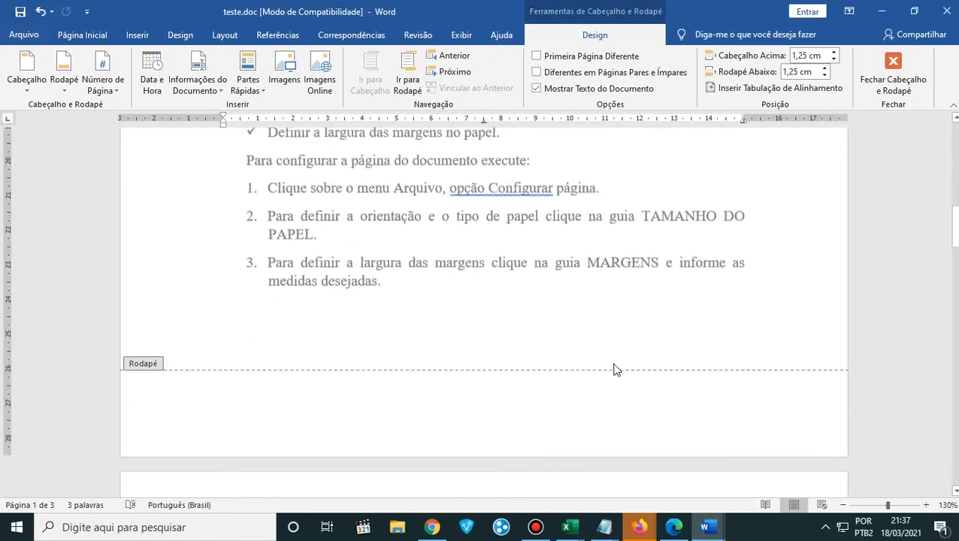
{"action": "left_click", "coordinate": [676, 391]}
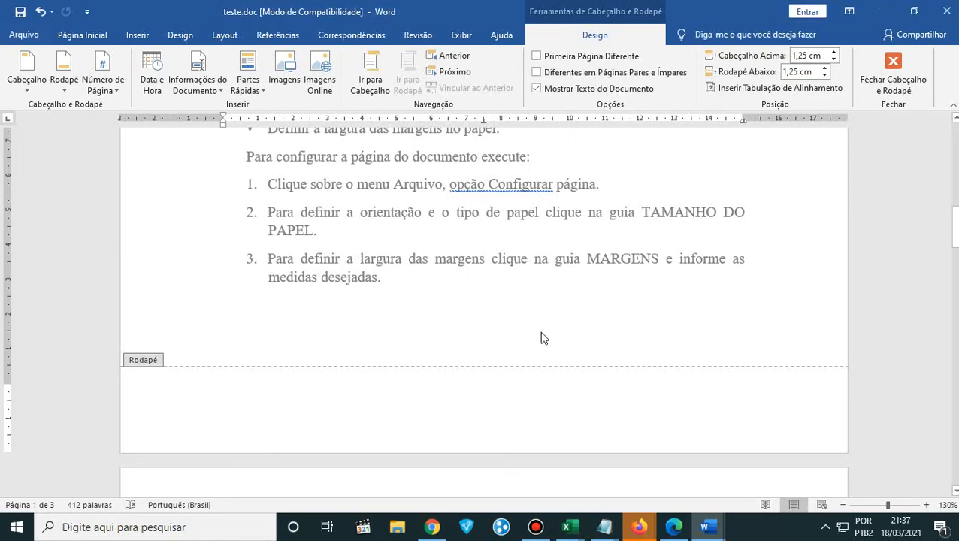
- Compare the first page's header and footer areas, close header and footer editing, and place the cursor after the first duty line
{"action": "scroll", "coordinate": [541, 338], "scroll_direction": "up", "scroll_amount": 15}
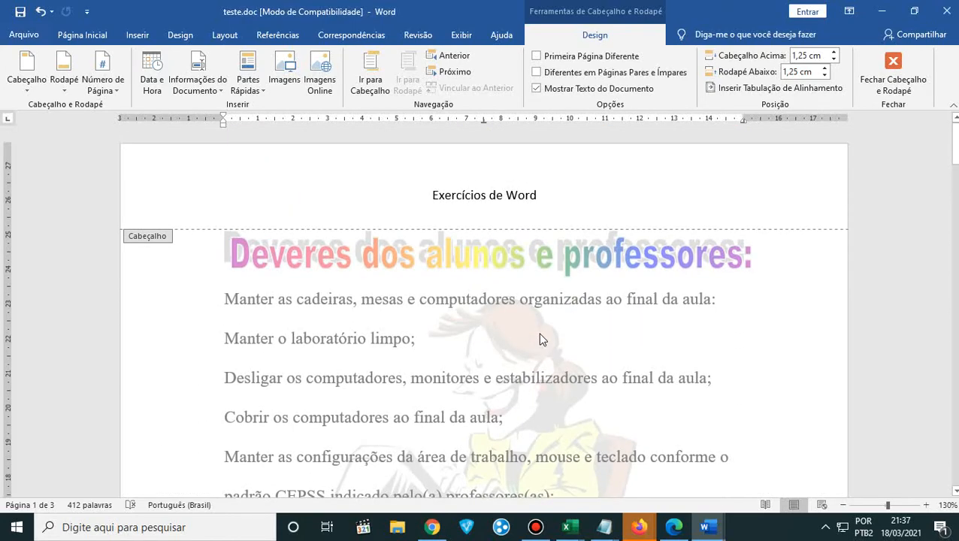
{"action": "scroll", "coordinate": [539, 338], "scroll_direction": "down", "scroll_amount": 15}
{"action": "scroll", "coordinate": [538, 339], "scroll_direction": "up", "scroll_amount": 15}
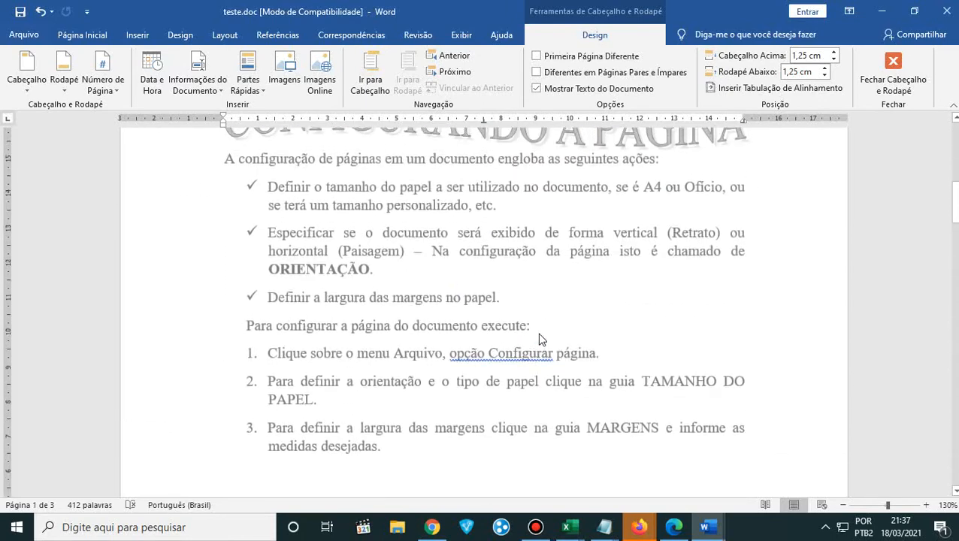
{"action": "scroll", "coordinate": [512, 226], "scroll_direction": "up", "scroll_amount": 1}
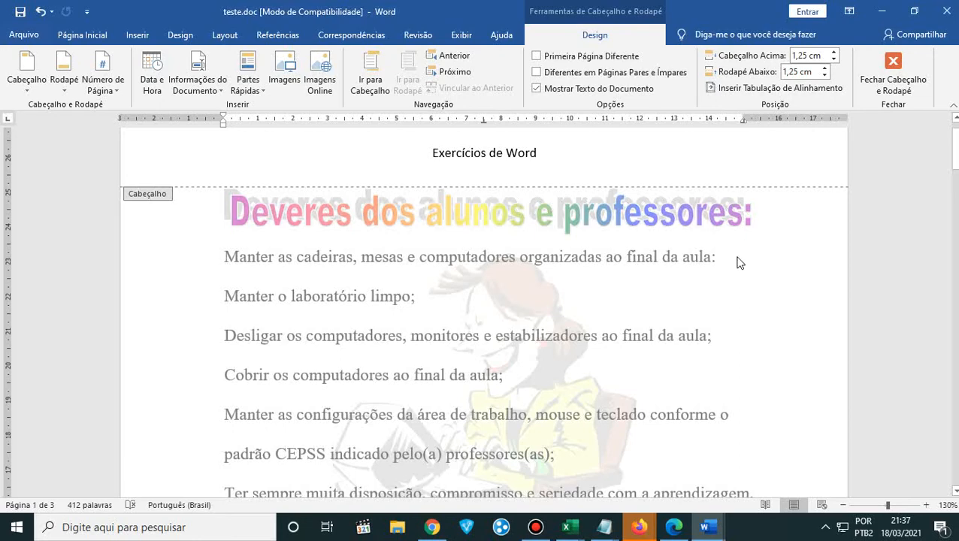
{"action": "scroll", "coordinate": [734, 257], "scroll_direction": "down", "scroll_amount": 10}
{"action": "scroll", "coordinate": [727, 261], "scroll_direction": "down", "scroll_amount": 4}
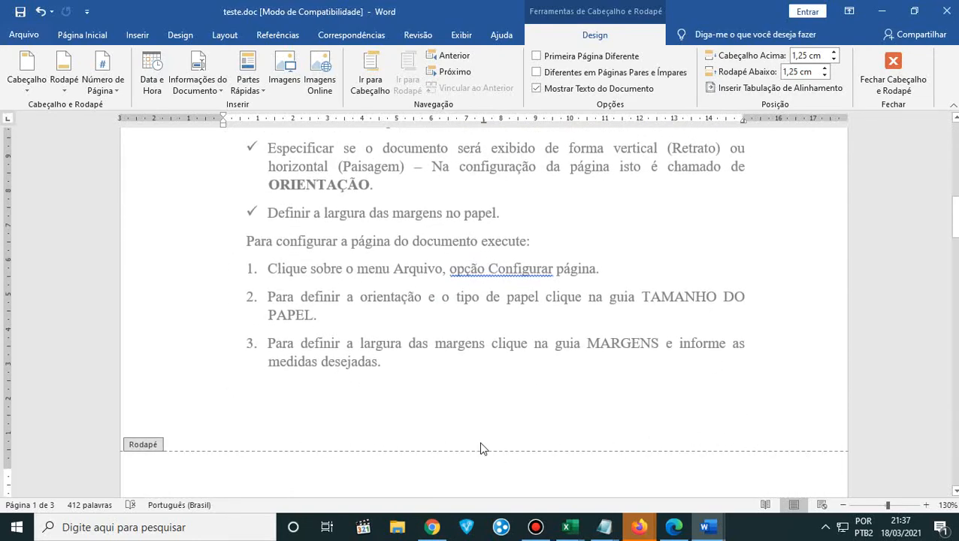
{"action": "left_click", "coordinate": [892, 66]}
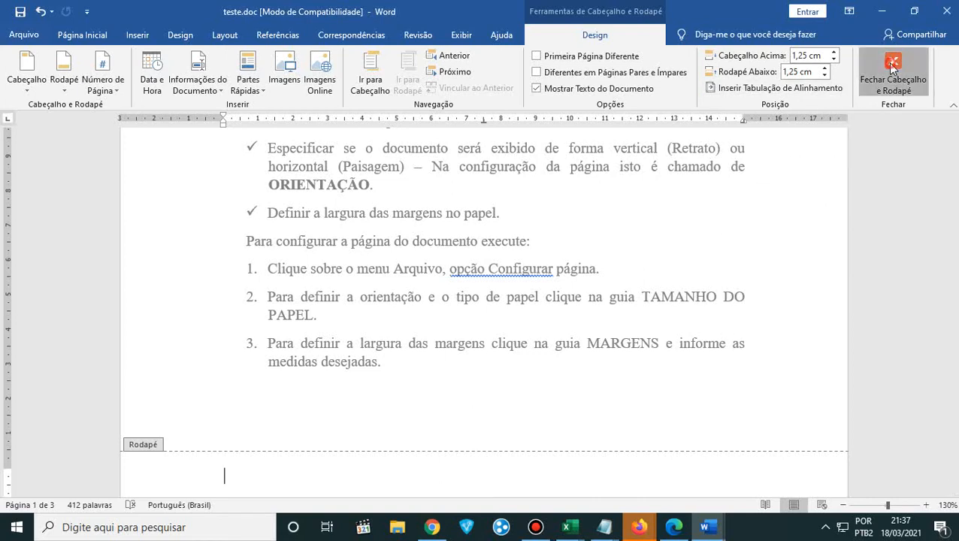
{"action": "left_click", "coordinate": [794, 290]}
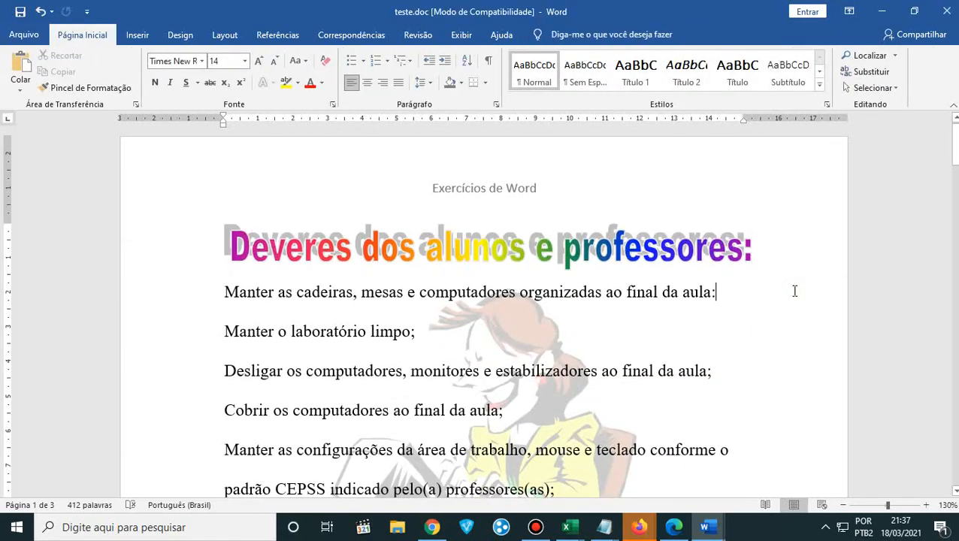
- Examine the header on the first and second pages and the page-number and header-and-footer instructions on the second page
{"action": "scroll", "coordinate": [794, 290], "scroll_direction": "down", "scroll_amount": 5}
{"action": "scroll", "coordinate": [794, 290], "scroll_direction": "up", "scroll_amount": 4}
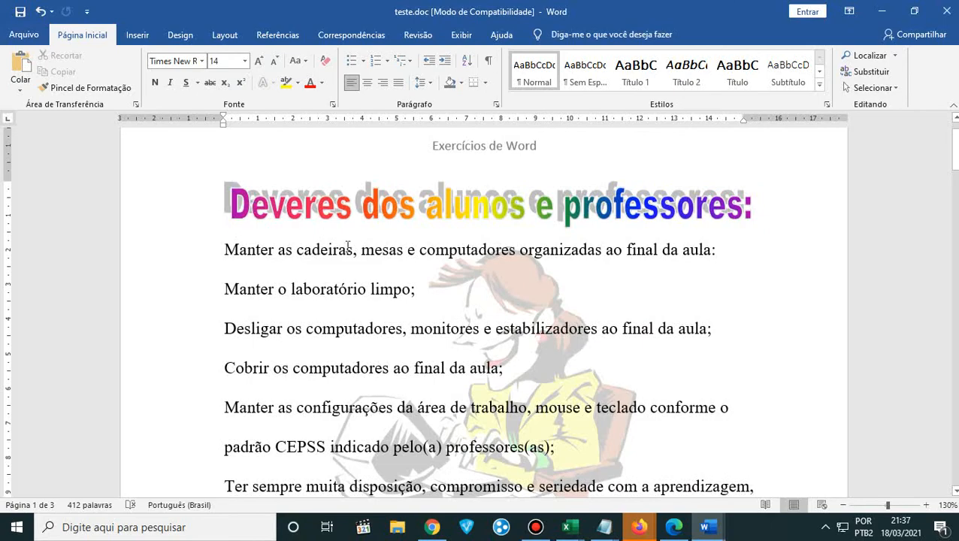
{"action": "scroll", "coordinate": [414, 346], "scroll_direction": "down", "scroll_amount": 6}
{"action": "scroll", "coordinate": [415, 346], "scroll_direction": "up", "scroll_amount": 6}
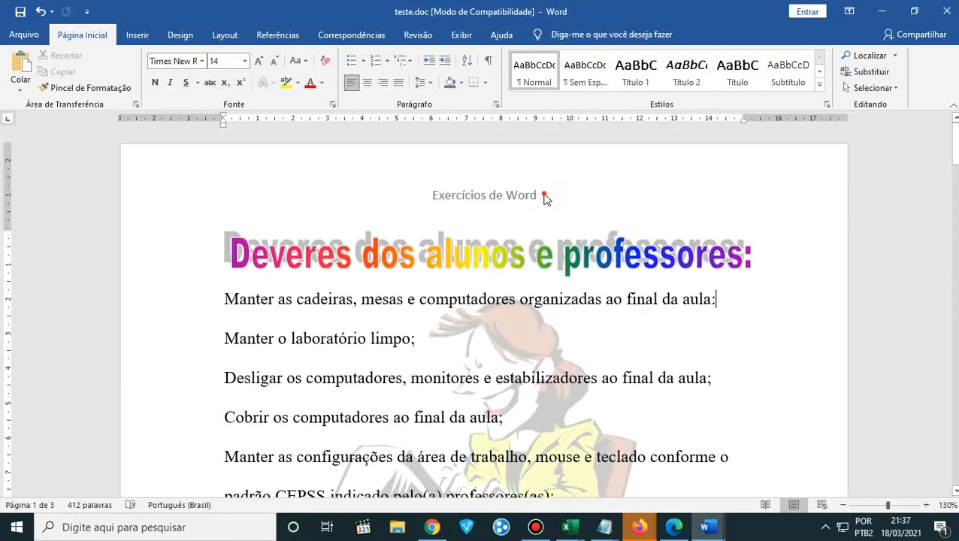
{"action": "left_click", "coordinate": [545, 196]}
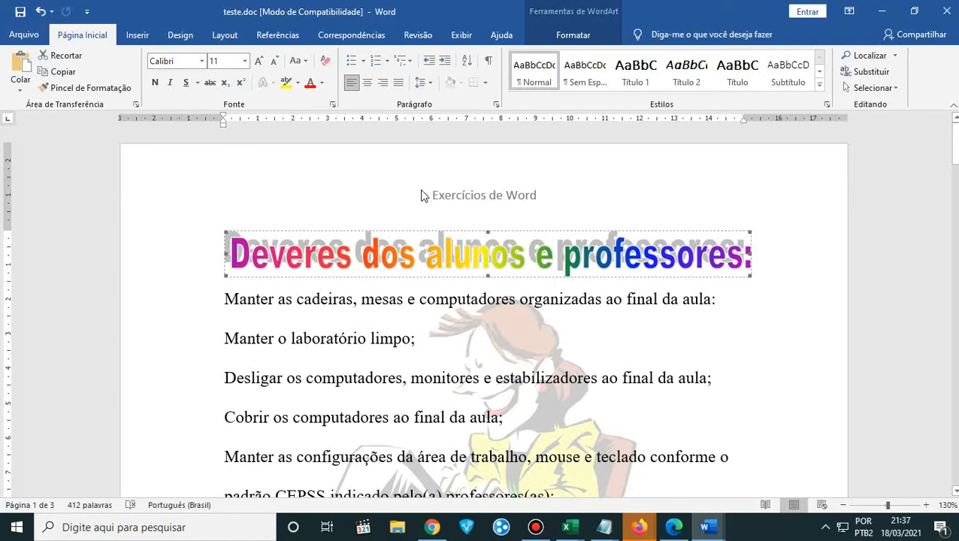
{"action": "scroll", "coordinate": [560, 207], "scroll_direction": "down", "scroll_amount": 1}
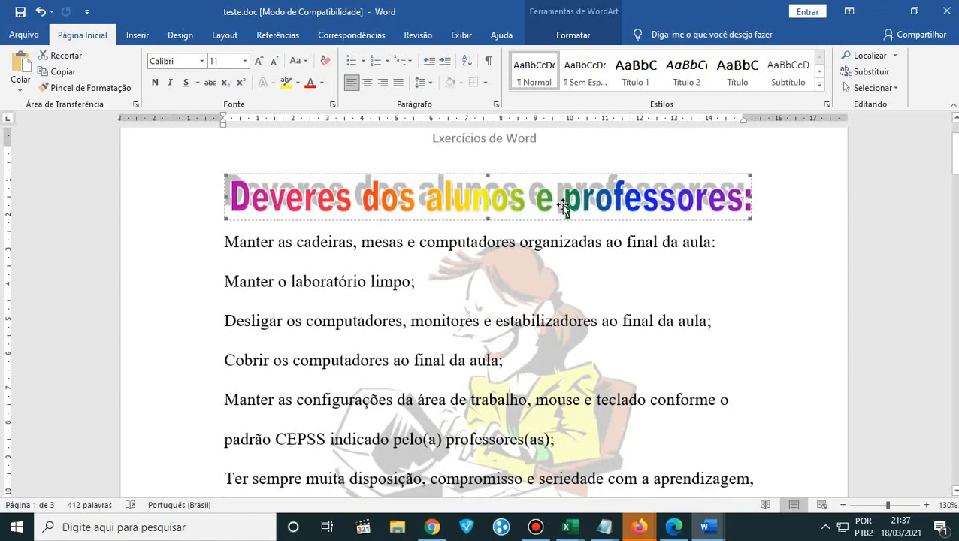
{"action": "scroll", "coordinate": [563, 205], "scroll_direction": "down", "scroll_amount": 13}
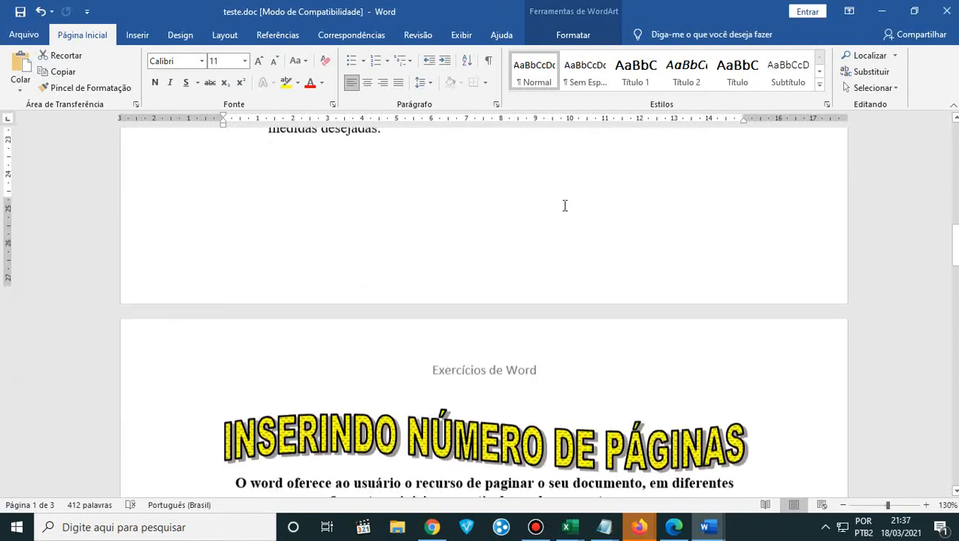
{"action": "scroll", "coordinate": [518, 263], "scroll_direction": "down", "scroll_amount": 2}
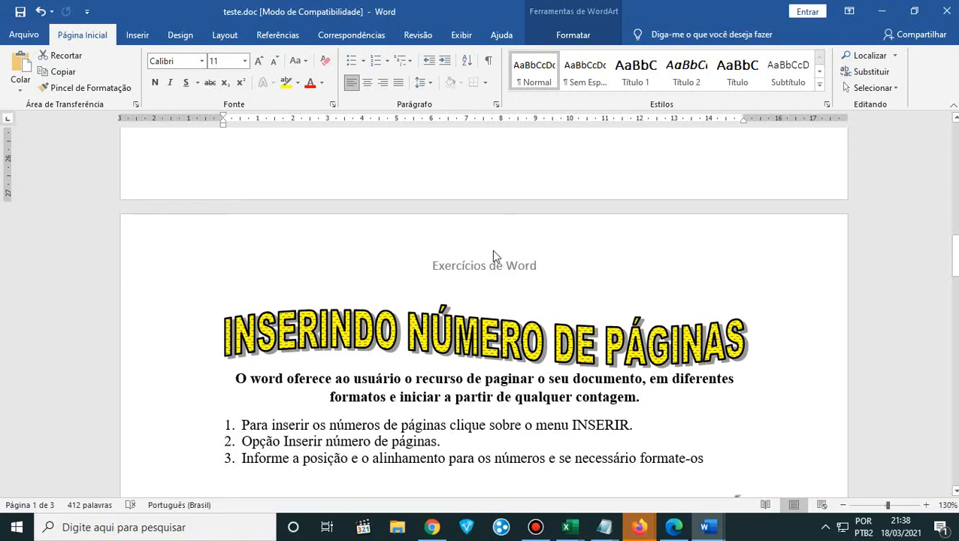
{"action": "scroll", "coordinate": [503, 309], "scroll_direction": "down", "scroll_amount": 4}
{"action": "scroll", "coordinate": [508, 313], "scroll_direction": "up", "scroll_amount": 1}
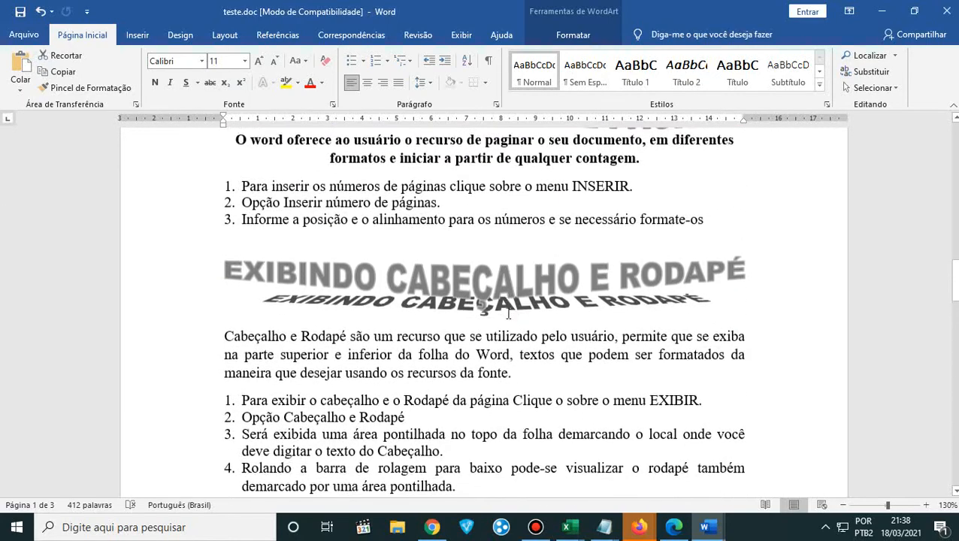
{"action": "scroll", "coordinate": [508, 313], "scroll_direction": "down", "scroll_amount": 3}
{"action": "scroll", "coordinate": [511, 306], "scroll_direction": "up", "scroll_amount": 4}
{"action": "scroll", "coordinate": [512, 307], "scroll_direction": "up", "scroll_amount": 5}
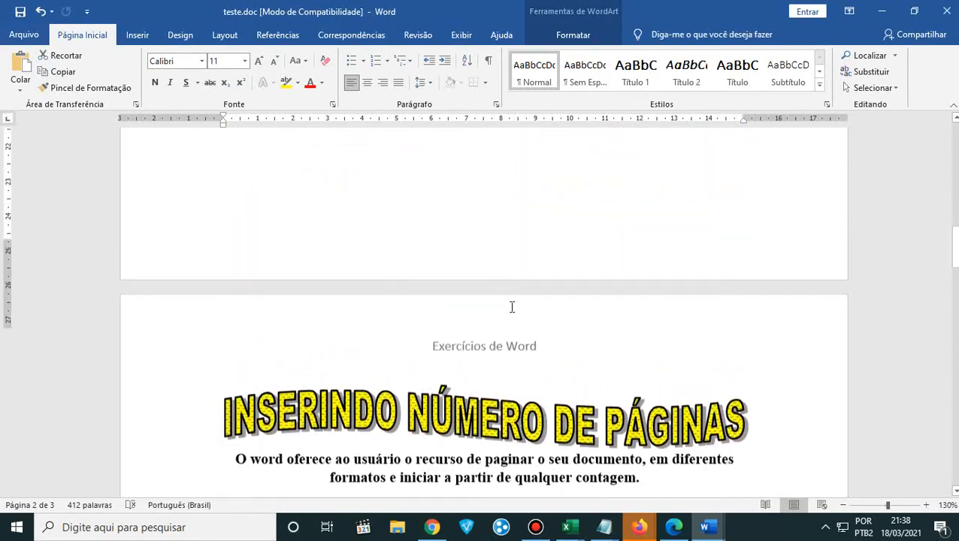
- Insert page numbers at the end of the page using the Triângulo design in the right corner, and close header and footer editing
{"action": "double_click", "coordinate": [610, 367]}
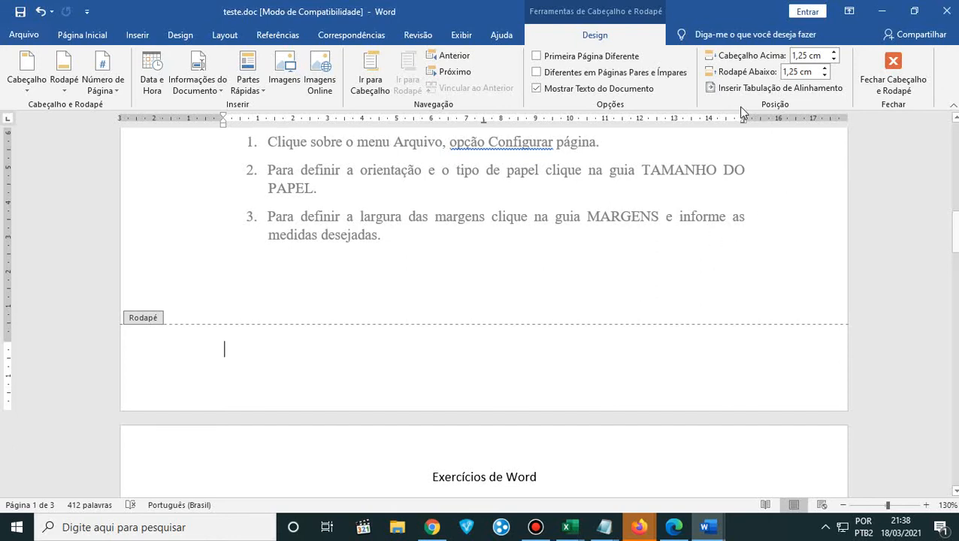
{"action": "left_click", "coordinate": [115, 90]}
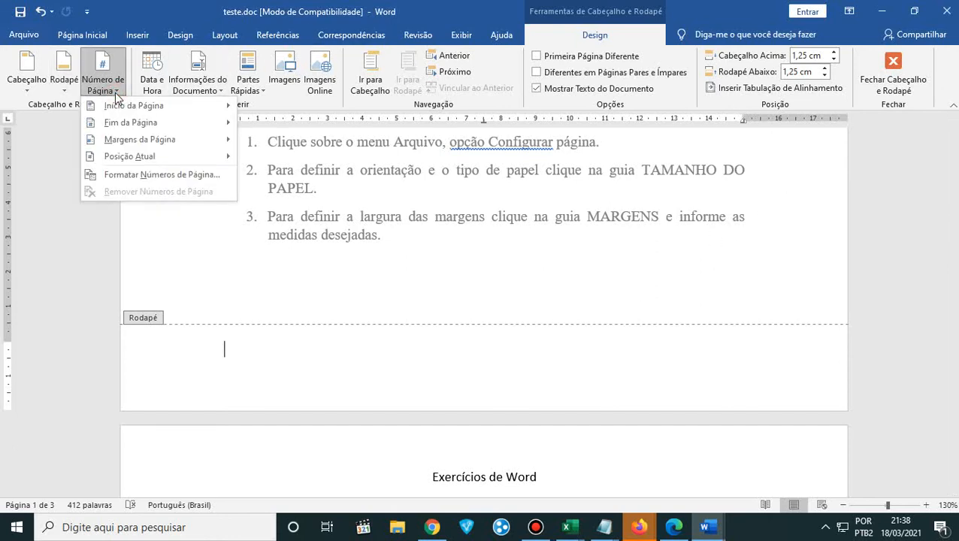
{"action": "mouse_move", "coordinate": [116, 107]}
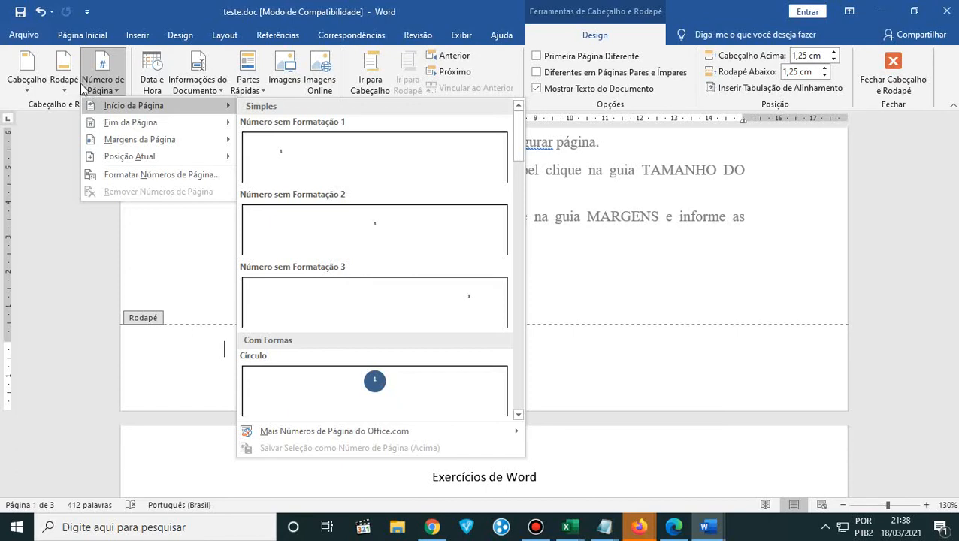
{"action": "mouse_move", "coordinate": [134, 126]}
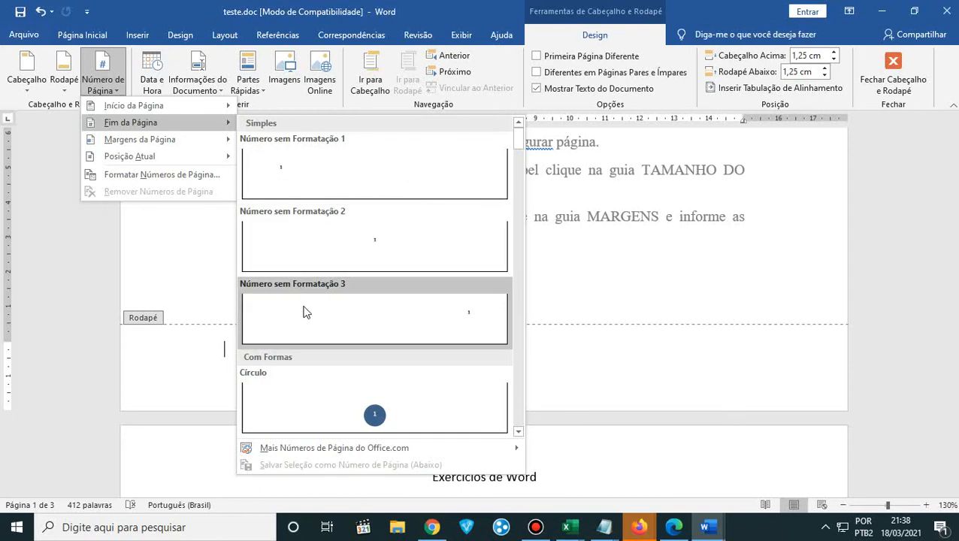
{"action": "scroll", "coordinate": [304, 312], "scroll_direction": "down", "scroll_amount": 3}
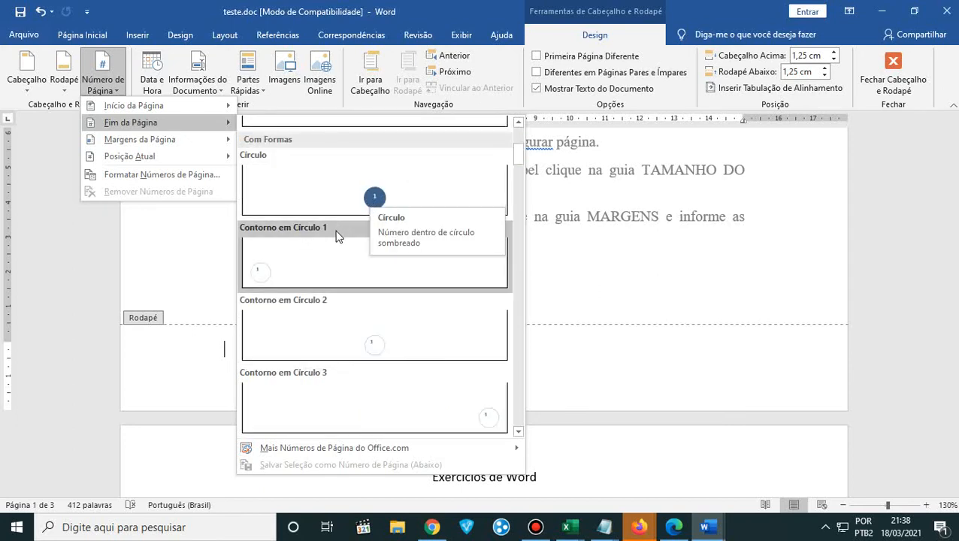
{"action": "scroll", "coordinate": [337, 236], "scroll_direction": "down", "scroll_amount": 3}
{"action": "scroll", "coordinate": [337, 236], "scroll_direction": "down", "scroll_amount": 2}
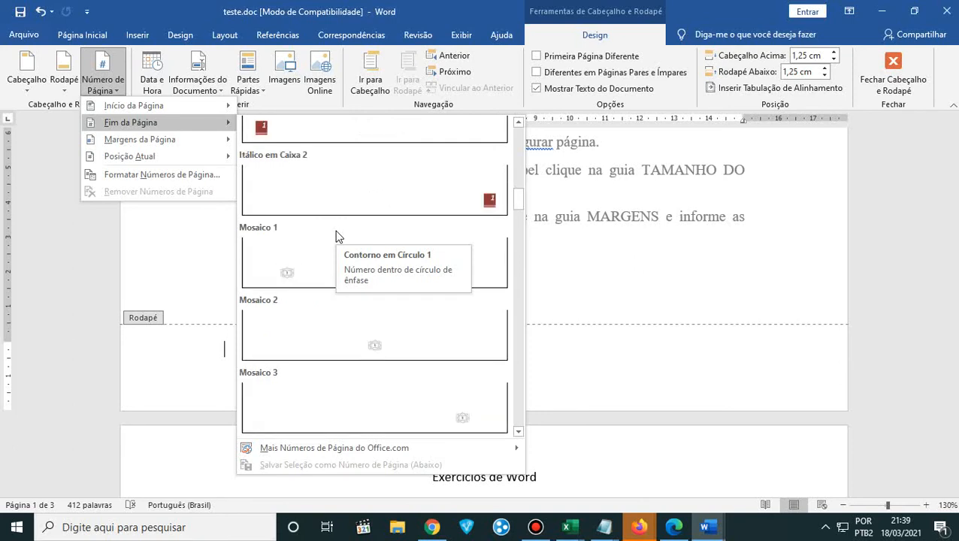
{"action": "scroll", "coordinate": [316, 223], "scroll_direction": "down", "scroll_amount": 3}
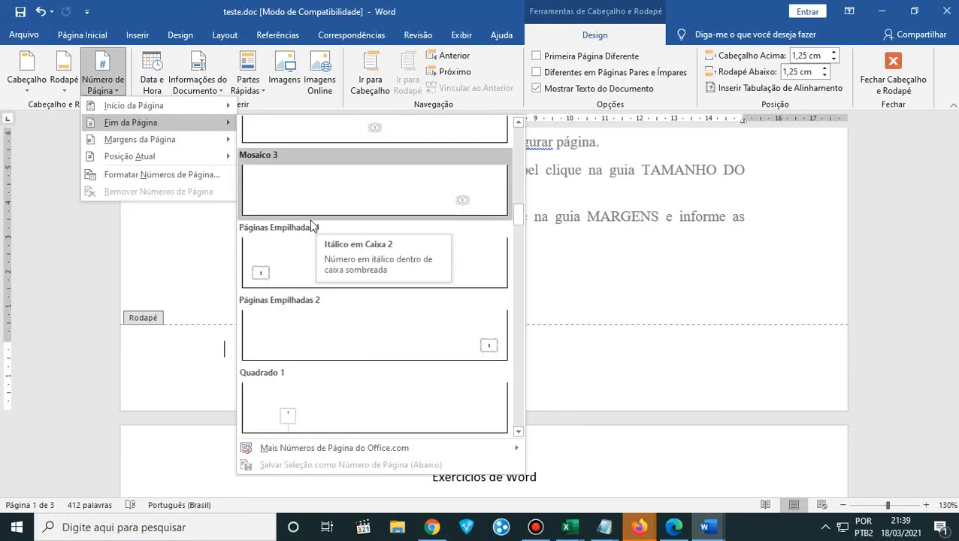
{"action": "scroll", "coordinate": [312, 226], "scroll_direction": "down", "scroll_amount": 3}
{"action": "scroll", "coordinate": [310, 226], "scroll_direction": "down", "scroll_amount": 3}
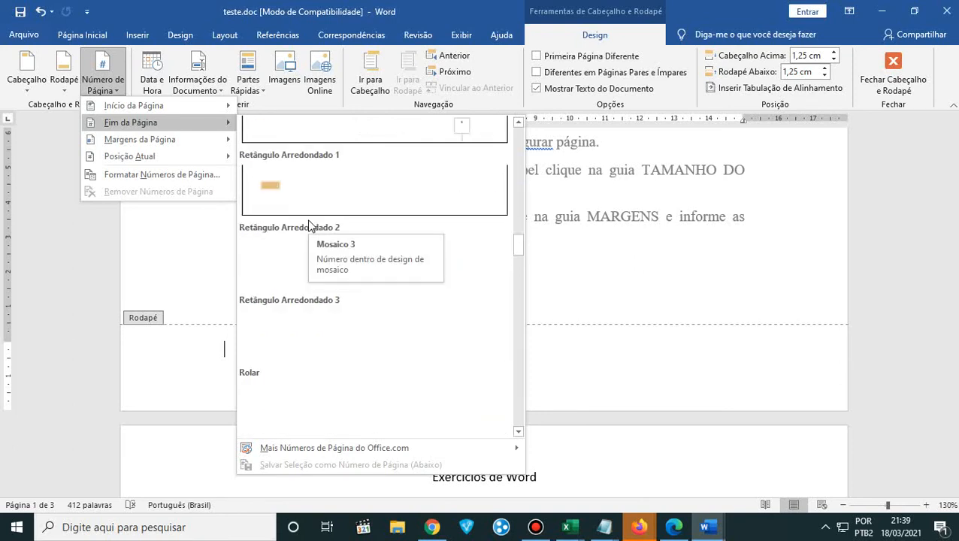
{"action": "scroll", "coordinate": [311, 226], "scroll_direction": "down", "scroll_amount": 3}
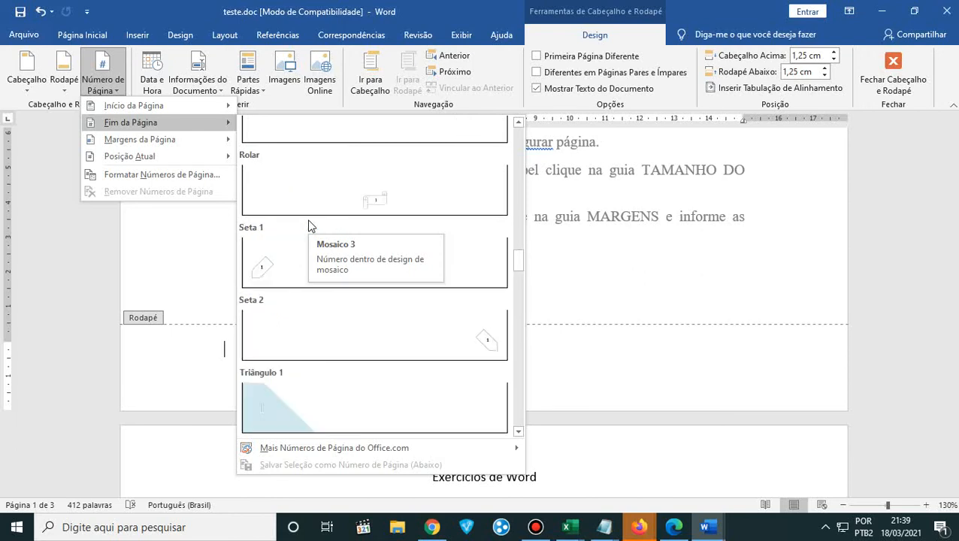
{"action": "scroll", "coordinate": [310, 226], "scroll_direction": "down", "scroll_amount": 3}
{"action": "scroll", "coordinate": [310, 226], "scroll_direction": "down", "scroll_amount": 3}
{"action": "scroll", "coordinate": [310, 226], "scroll_direction": "down", "scroll_amount": 3}
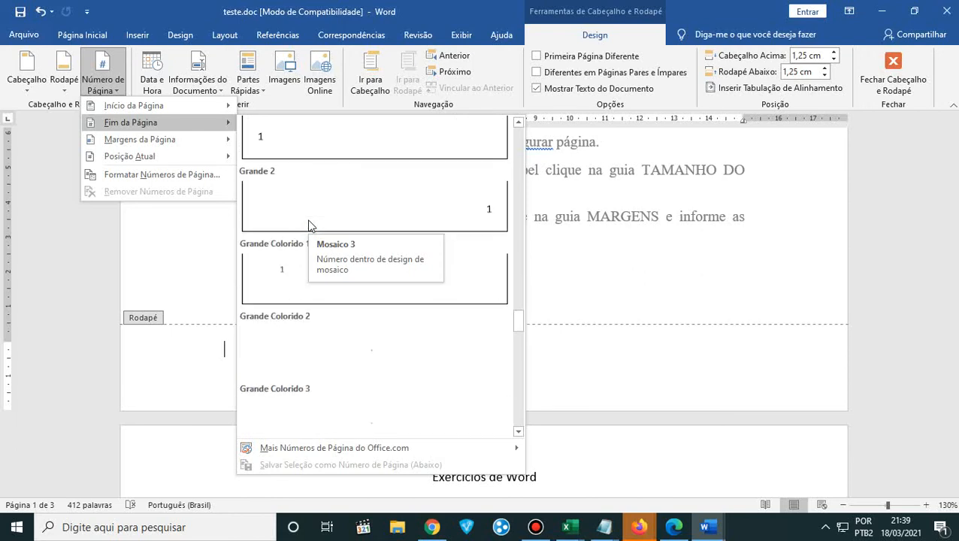
{"action": "scroll", "coordinate": [311, 226], "scroll_direction": "down", "scroll_amount": 6}
{"action": "scroll", "coordinate": [311, 226], "scroll_direction": "down", "scroll_amount": 3}
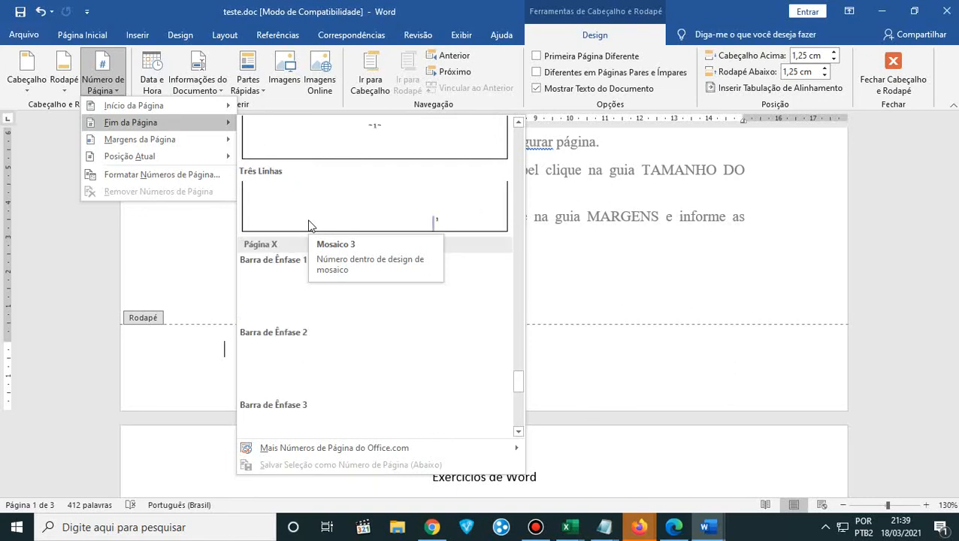
{"action": "scroll", "coordinate": [311, 226], "scroll_direction": "up", "scroll_amount": 3}
{"action": "scroll", "coordinate": [311, 226], "scroll_direction": "up", "scroll_amount": 10}
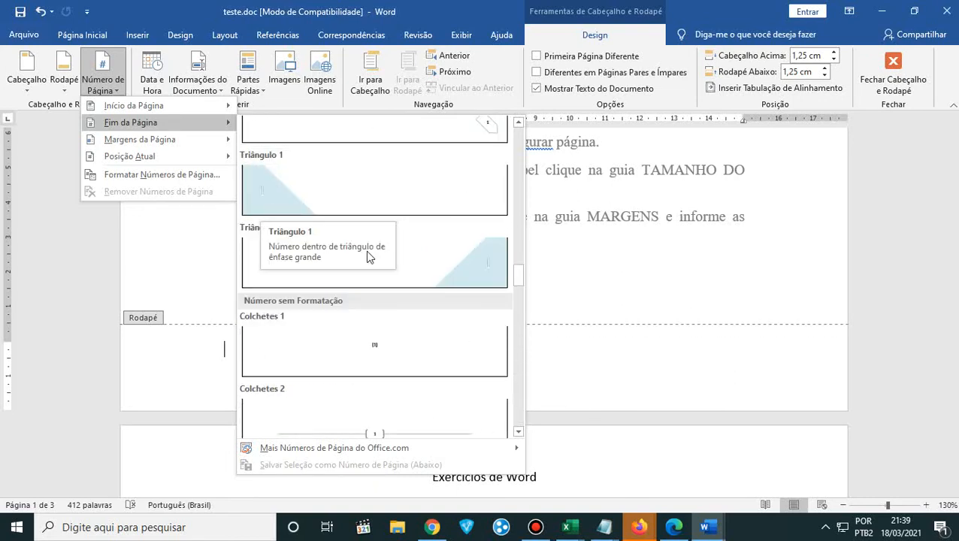
{"action": "left_click", "coordinate": [476, 277]}
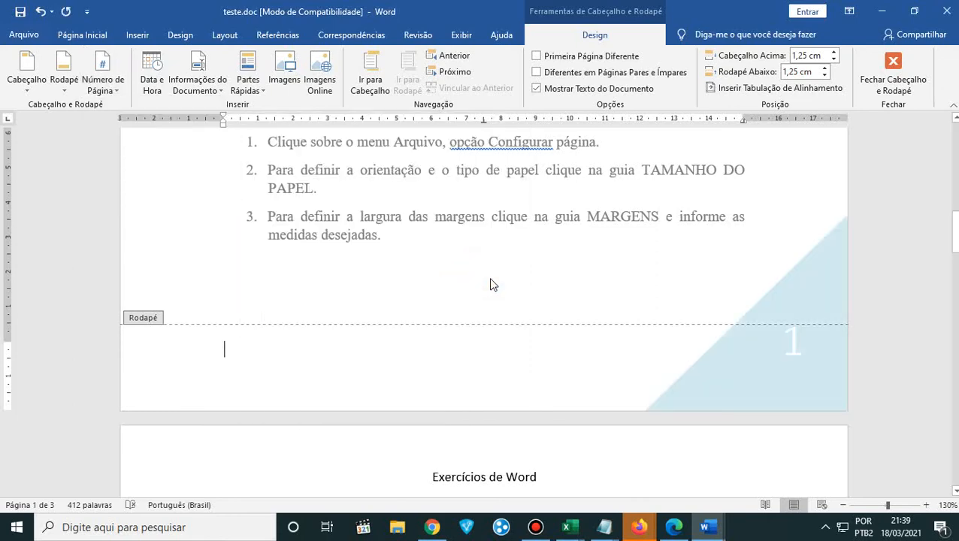
{"action": "left_click", "coordinate": [892, 75]}
- Check the page number in the lower right corner of each of the document's three pages
{"action": "scroll", "coordinate": [591, 355], "scroll_direction": "up", "scroll_amount": 15}
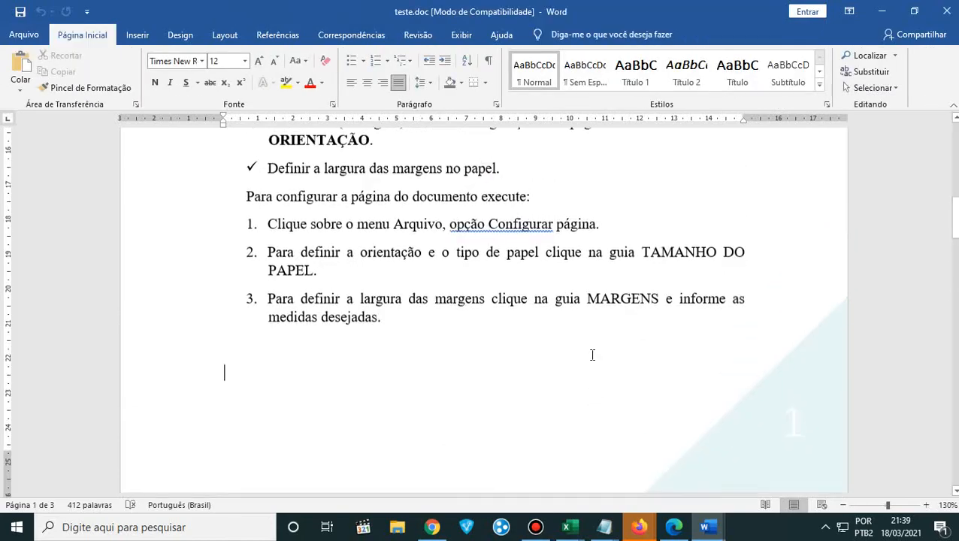
{"action": "scroll", "coordinate": [591, 356], "scroll_direction": "down", "scroll_amount": 15}
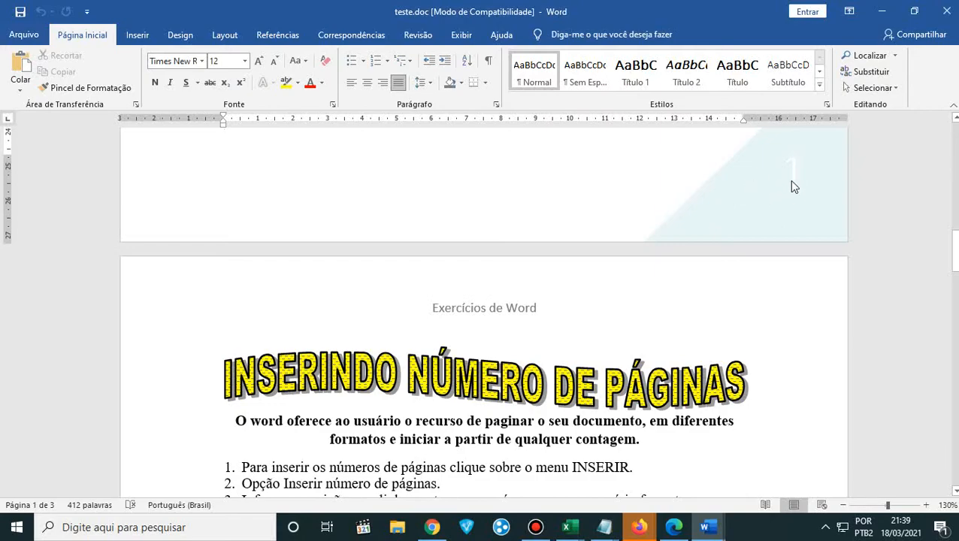
{"action": "scroll", "coordinate": [794, 186], "scroll_direction": "down", "scroll_amount": 15}
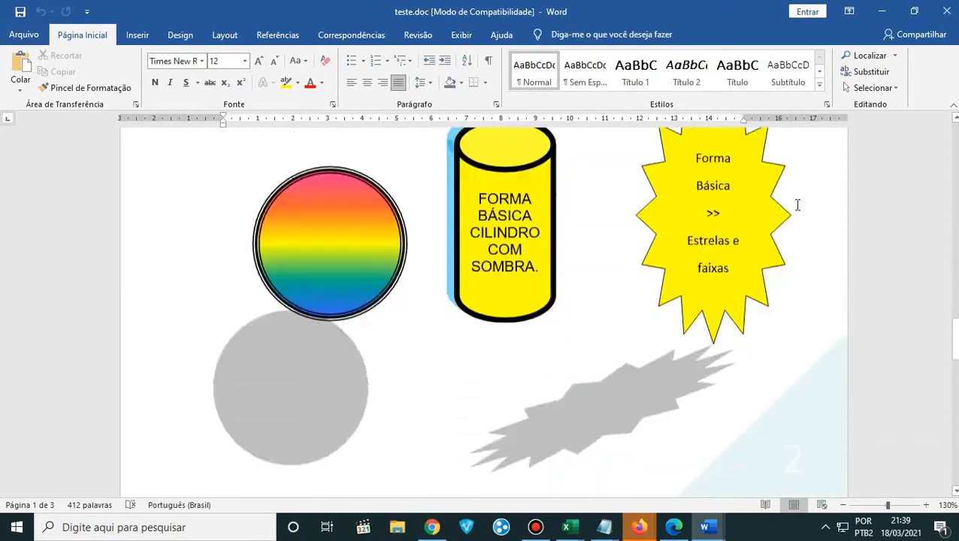
{"action": "scroll", "coordinate": [798, 205], "scroll_direction": "down", "scroll_amount": 5}
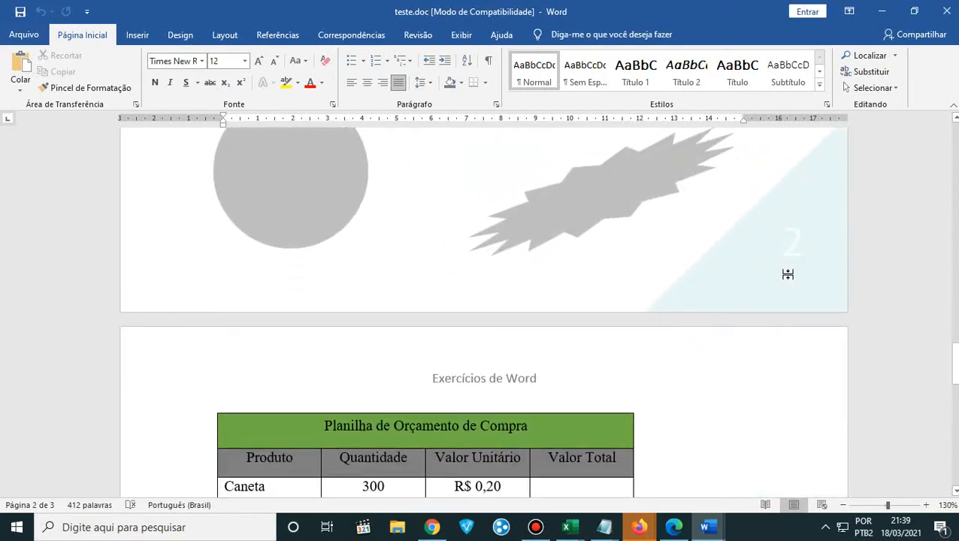
{"action": "scroll", "coordinate": [755, 336], "scroll_direction": "down", "scroll_amount": 15}
{"action": "scroll", "coordinate": [757, 336], "scroll_direction": "down", "scroll_amount": 3}
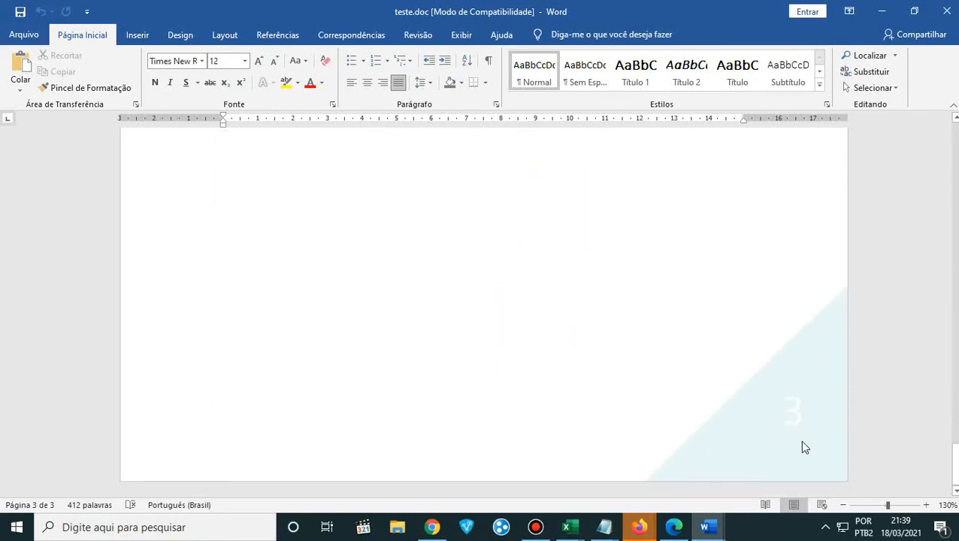
{"action": "scroll", "coordinate": [800, 442], "scroll_direction": "up", "scroll_amount": 18}
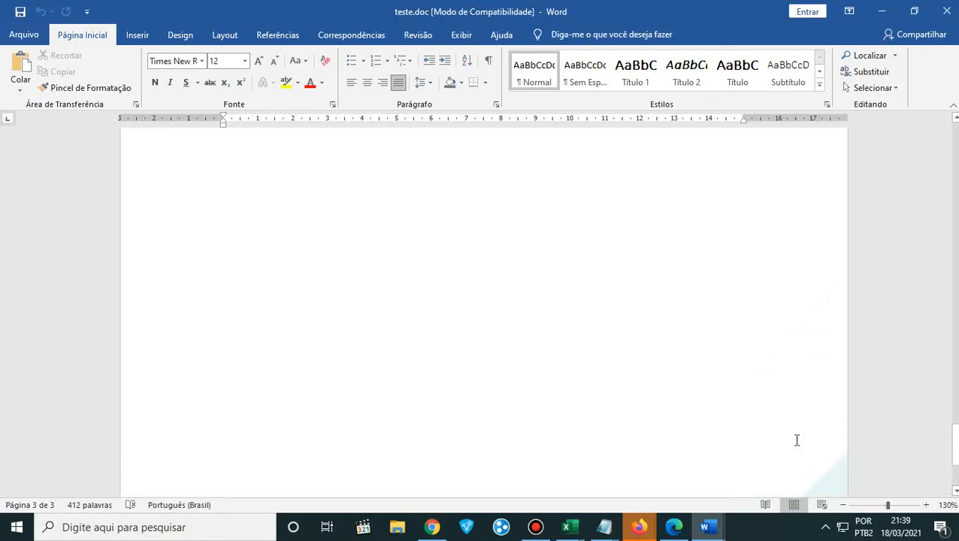
{"action": "scroll", "coordinate": [797, 447], "scroll_direction": "up", "scroll_amount": 15}
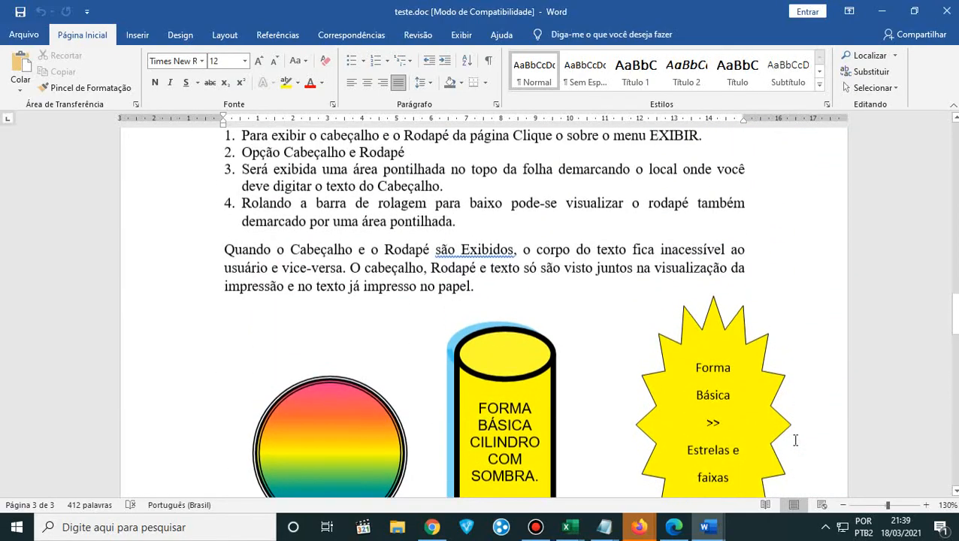
{"action": "scroll", "coordinate": [798, 447], "scroll_direction": "up", "scroll_amount": 15}
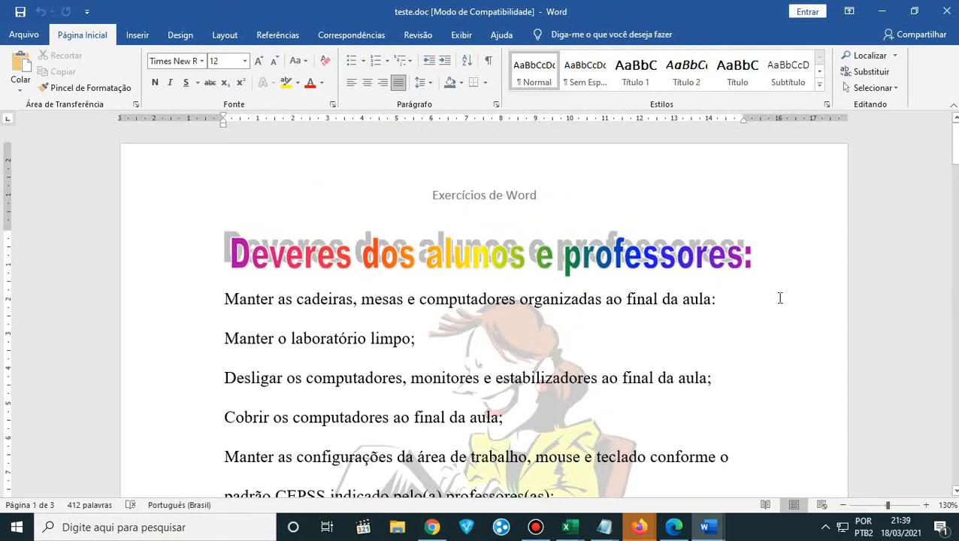
- Review the first page's duties list, page setup instructions and triangular page number
{"action": "scroll", "coordinate": [780, 299], "scroll_direction": "down", "scroll_amount": 8}
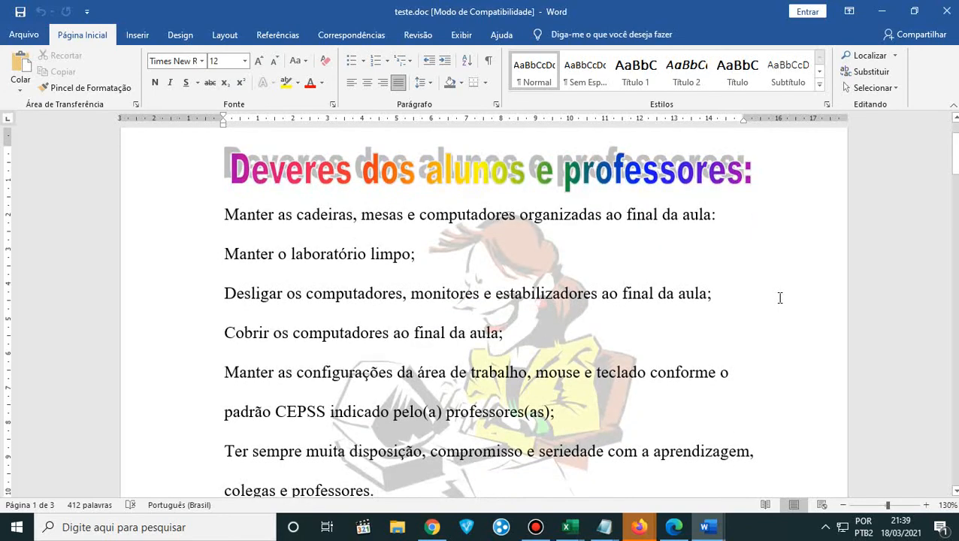
{"action": "scroll", "coordinate": [779, 298], "scroll_direction": "down", "scroll_amount": 2}
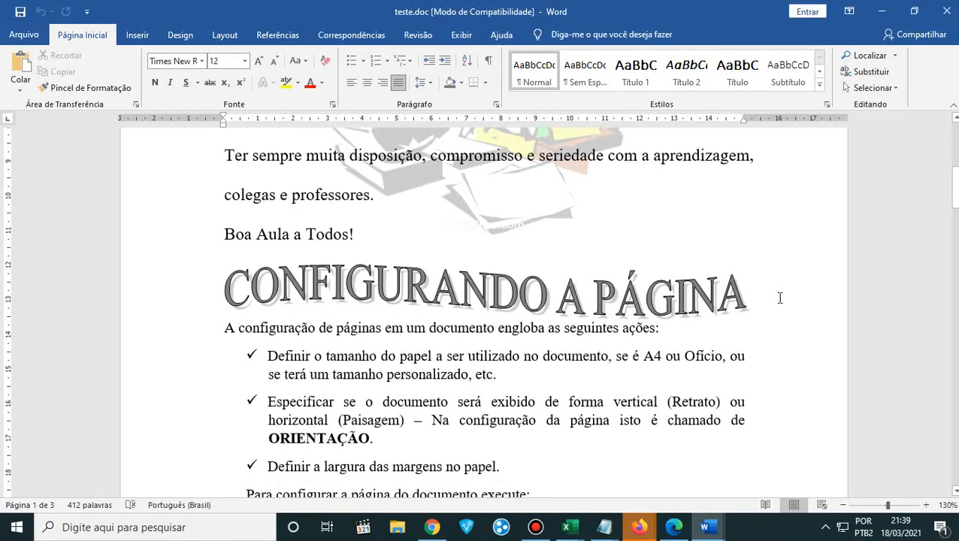
{"action": "scroll", "coordinate": [779, 298], "scroll_direction": "up", "scroll_amount": 10}
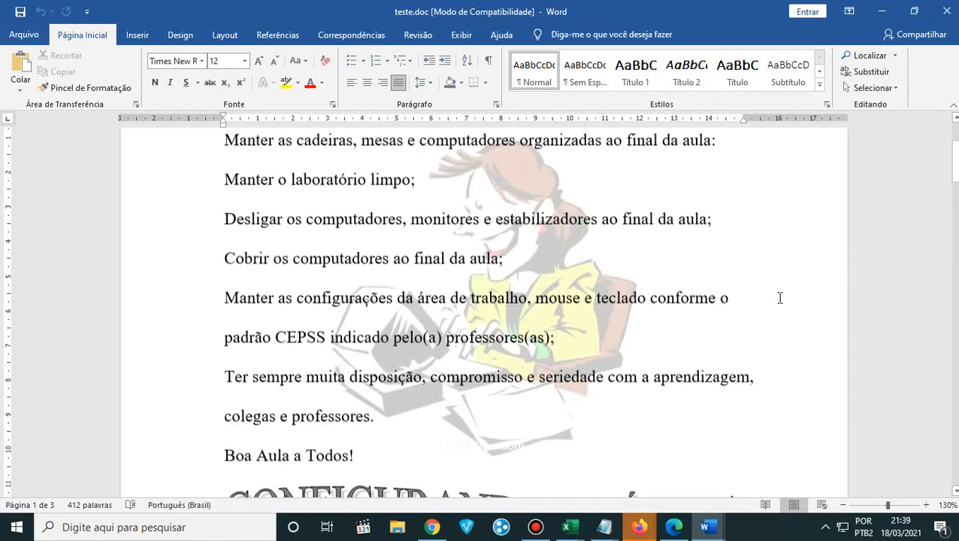
{"action": "scroll", "coordinate": [780, 298], "scroll_direction": "down", "scroll_amount": 12}
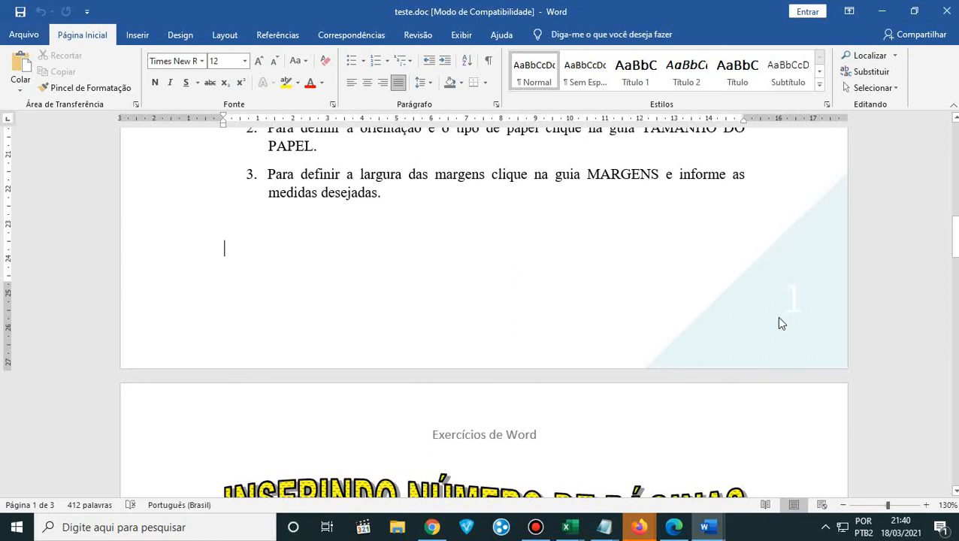
{"action": "scroll", "coordinate": [760, 339], "scroll_direction": "up", "scroll_amount": 2}
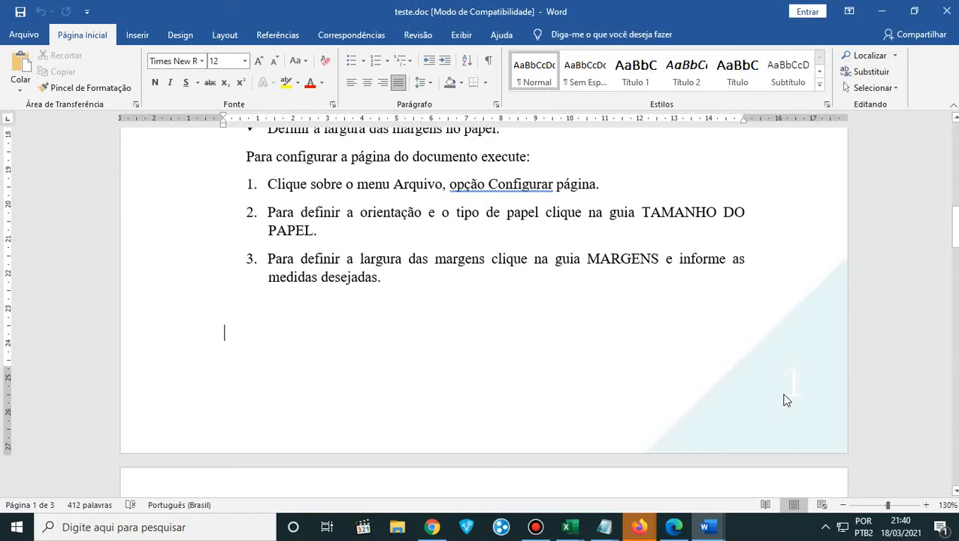
{"action": "scroll", "coordinate": [462, 387], "scroll_direction": "down", "scroll_amount": 6}
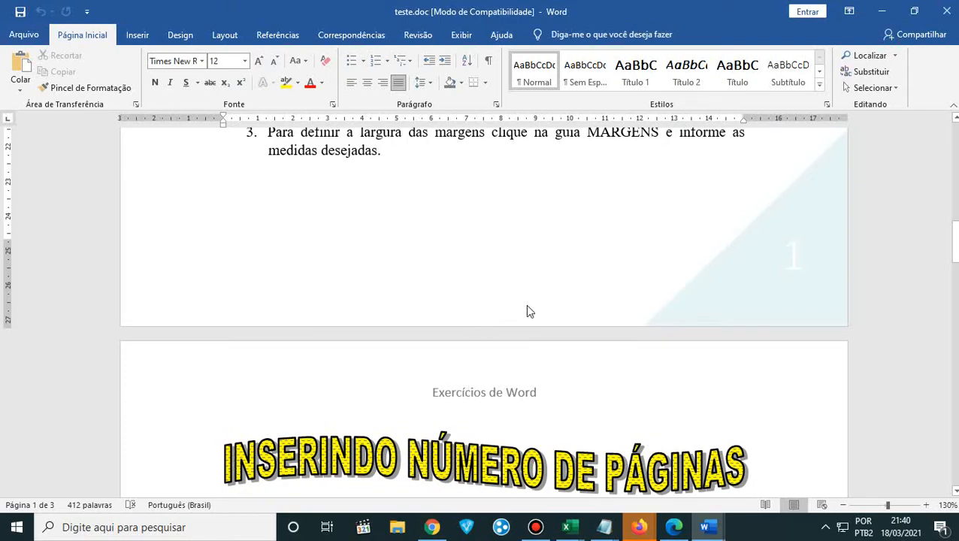
{"action": "scroll", "coordinate": [533, 308], "scroll_direction": "up", "scroll_amount": 9}
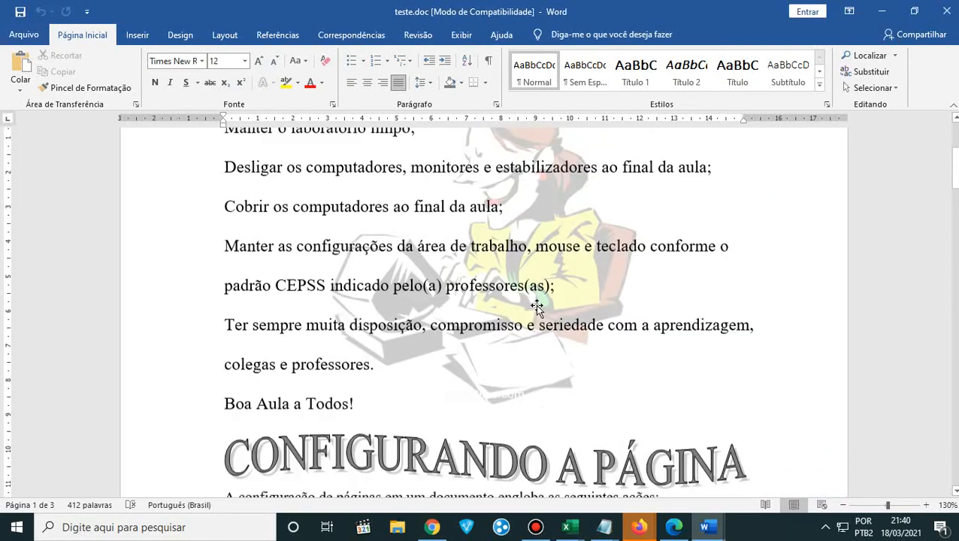
{"action": "scroll", "coordinate": [537, 307], "scroll_direction": "up", "scroll_amount": 5}
- Look through all three pages once more to compare their headers, page numbers and content
{"action": "scroll", "coordinate": [536, 307], "scroll_direction": "down", "scroll_amount": 7}
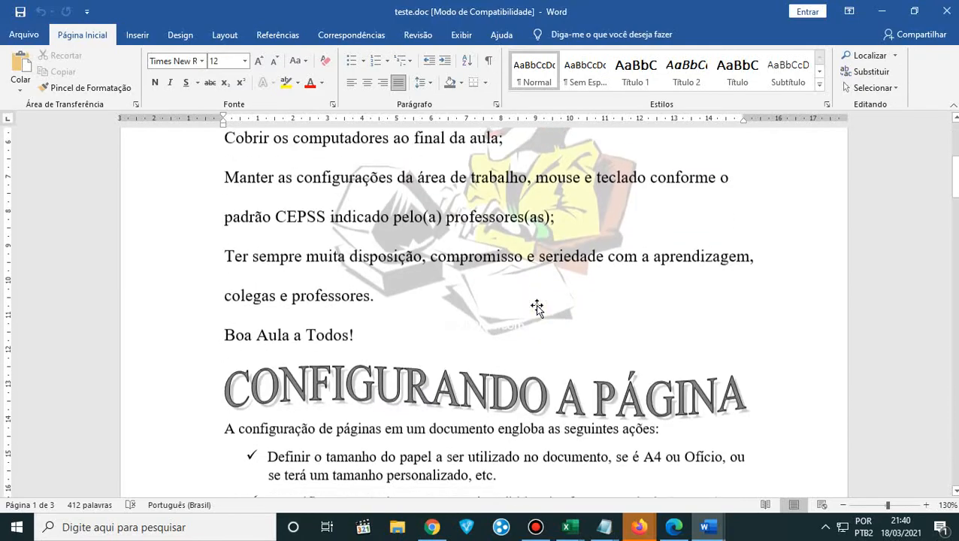
{"action": "scroll", "coordinate": [537, 307], "scroll_direction": "down", "scroll_amount": 12}
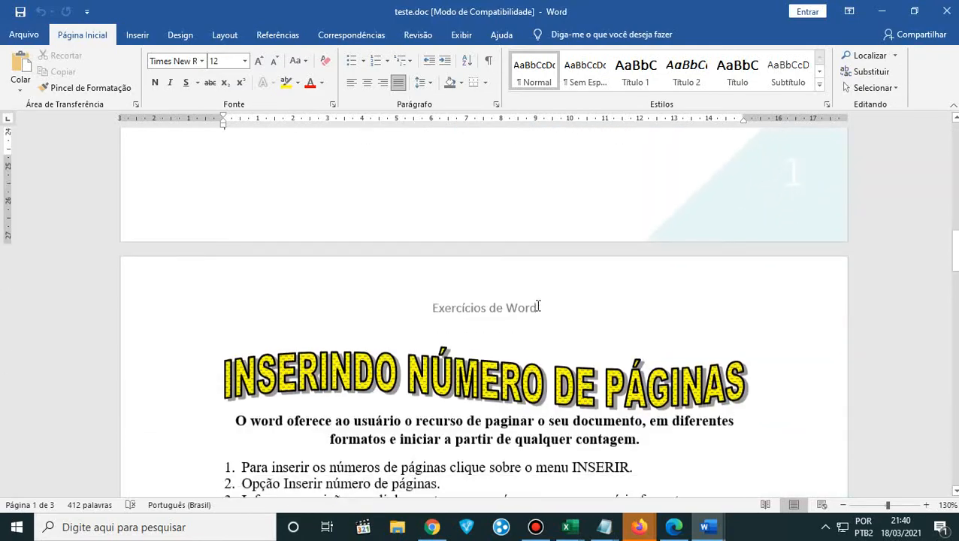
{"action": "scroll", "coordinate": [538, 307], "scroll_direction": "down", "scroll_amount": 12}
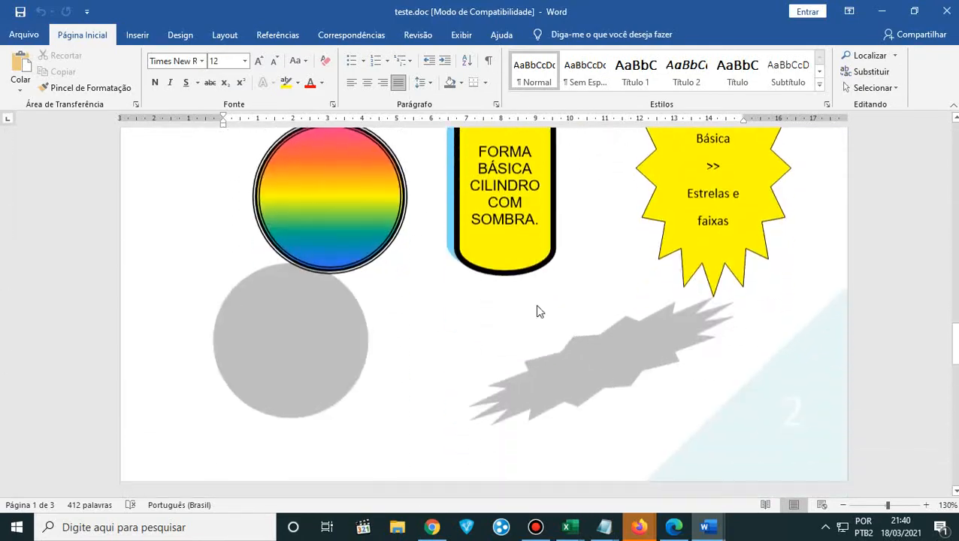
{"action": "scroll", "coordinate": [538, 309], "scroll_direction": "down", "scroll_amount": 12}
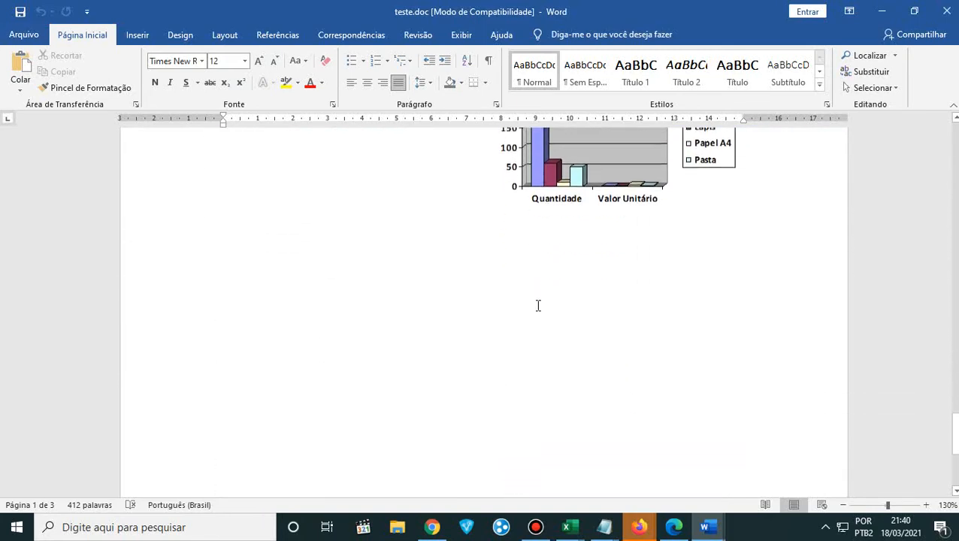
{"action": "scroll", "coordinate": [537, 305], "scroll_direction": "down", "scroll_amount": 8}
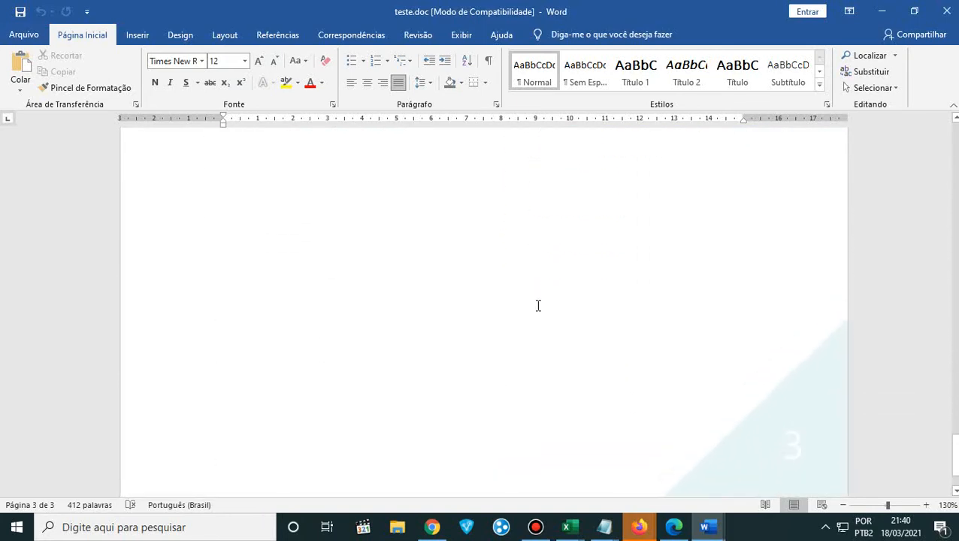
{"action": "scroll", "coordinate": [538, 305], "scroll_direction": "up", "scroll_amount": 15}
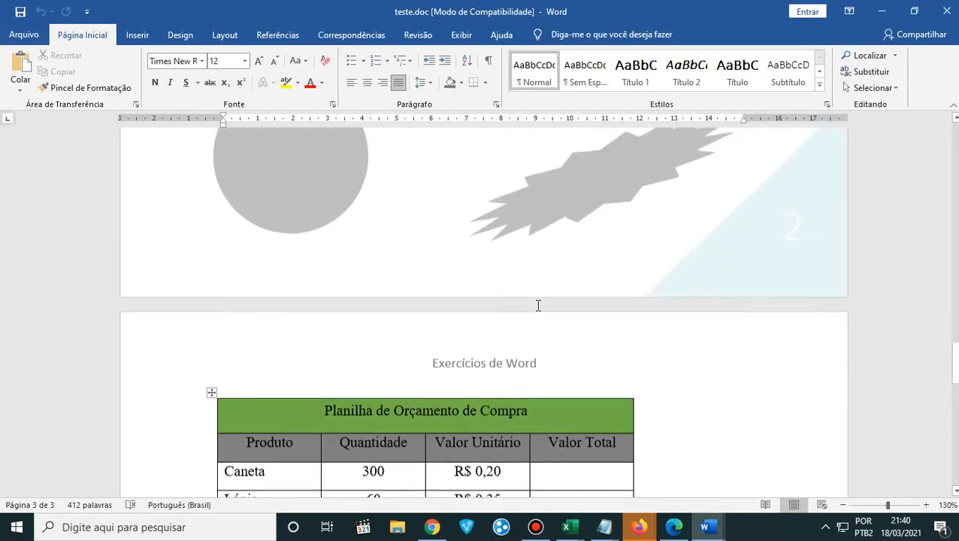
{"action": "scroll", "coordinate": [538, 305], "scroll_direction": "up", "scroll_amount": 5}
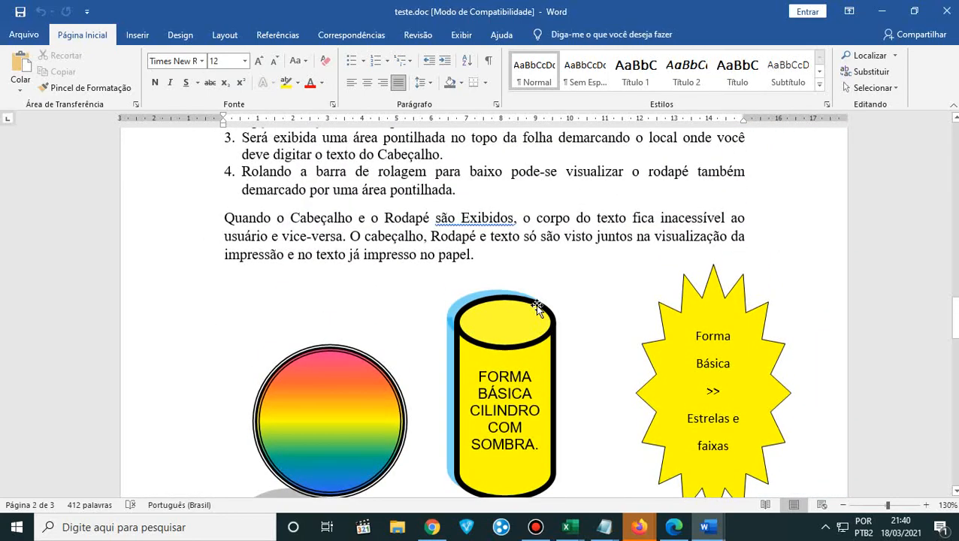
- Switch to the Apostila de Informática Básica PDF in Edge and review the page setup, page number and header/footer exercises on pages 65 and 66
{"action": "scroll", "coordinate": [535, 304], "scroll_direction": "up", "scroll_amount": 6}
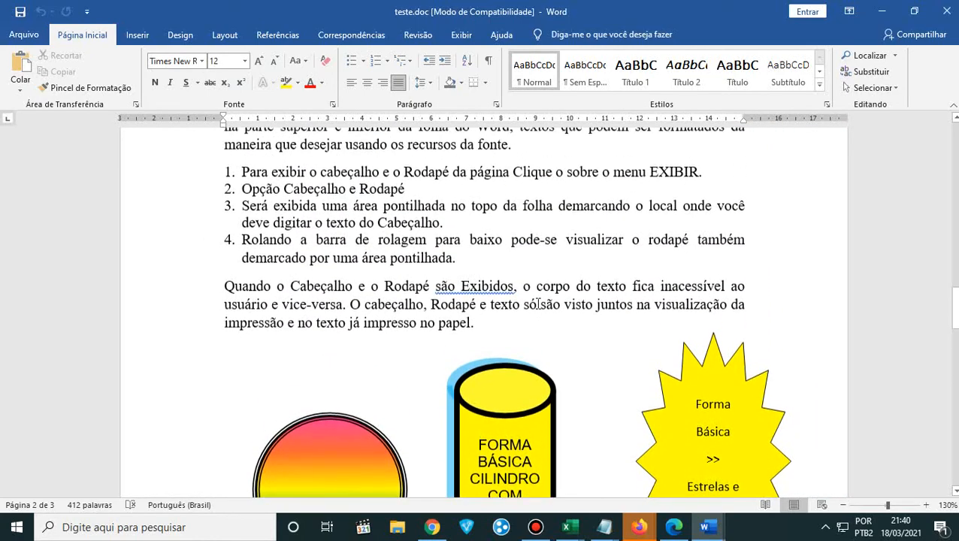
{"action": "scroll", "coordinate": [538, 303], "scroll_direction": "up", "scroll_amount": 12}
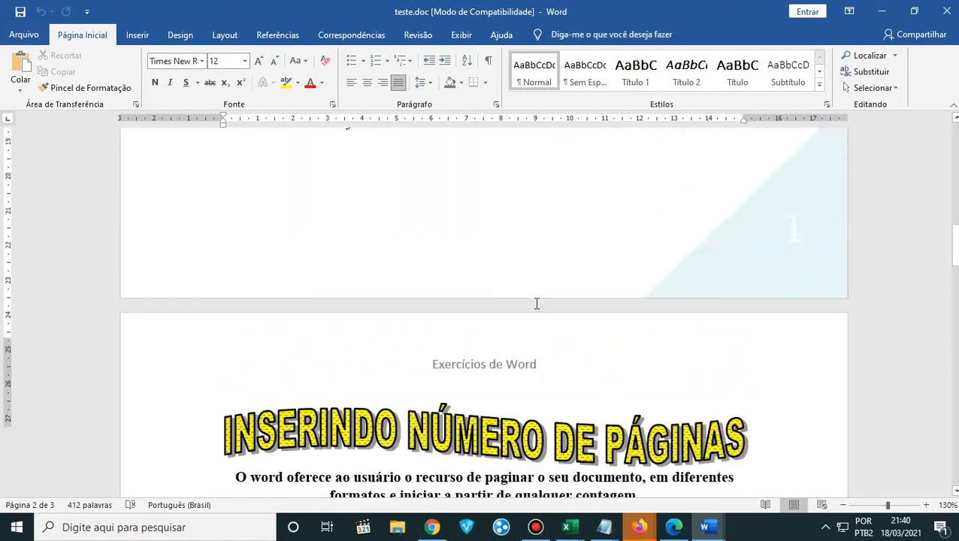
{"action": "scroll", "coordinate": [536, 304], "scroll_direction": "up", "scroll_amount": 6}
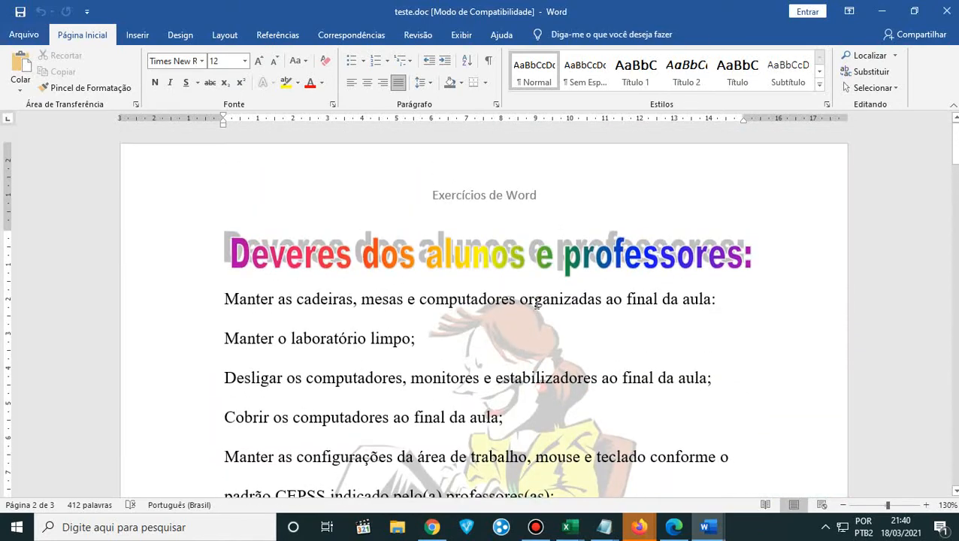
{"action": "left_click", "coordinate": [672, 528]}
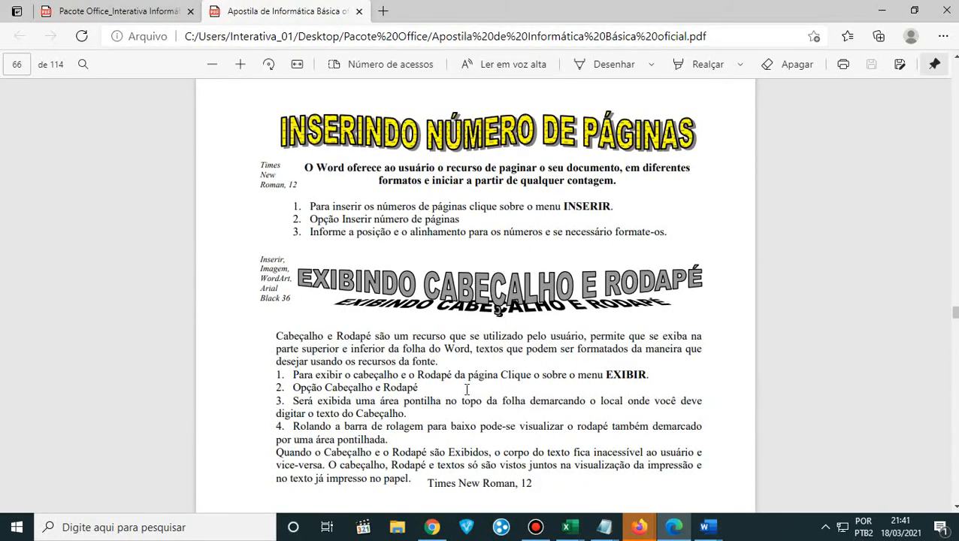
{"action": "scroll", "coordinate": [466, 390], "scroll_direction": "down", "scroll_amount": 1}
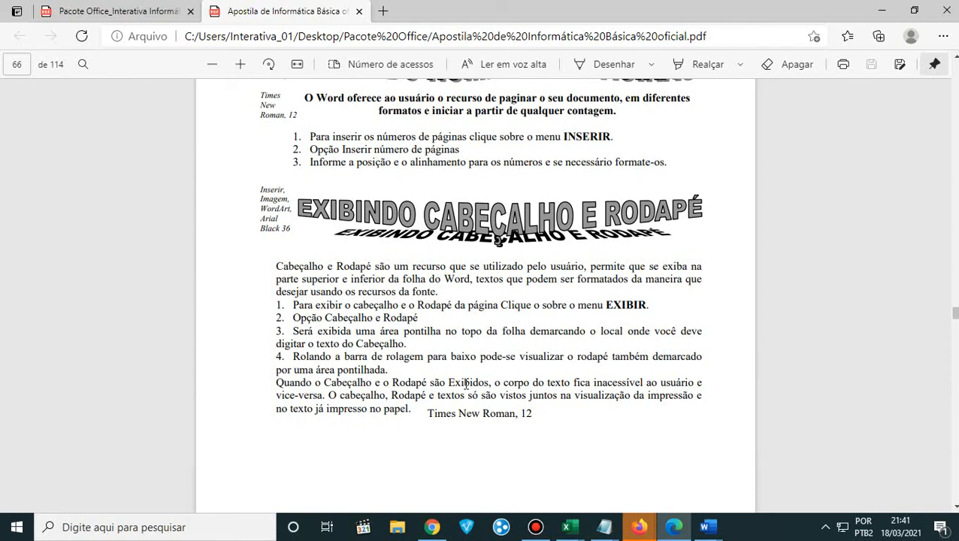
{"action": "scroll", "coordinate": [480, 351], "scroll_direction": "up", "scroll_amount": 2}
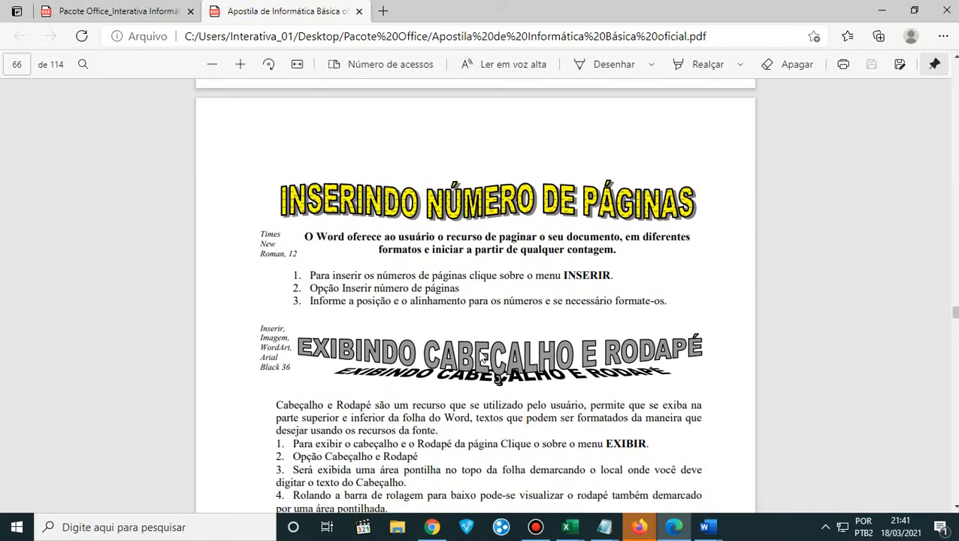
{"action": "scroll", "coordinate": [477, 345], "scroll_direction": "up", "scroll_amount": 6}
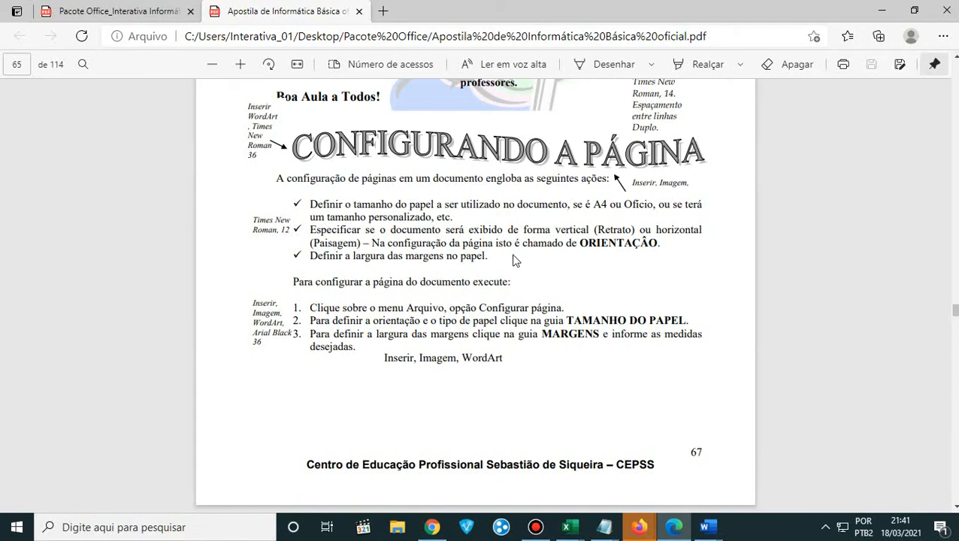
{"action": "scroll", "coordinate": [542, 235], "scroll_direction": "up", "scroll_amount": 2}
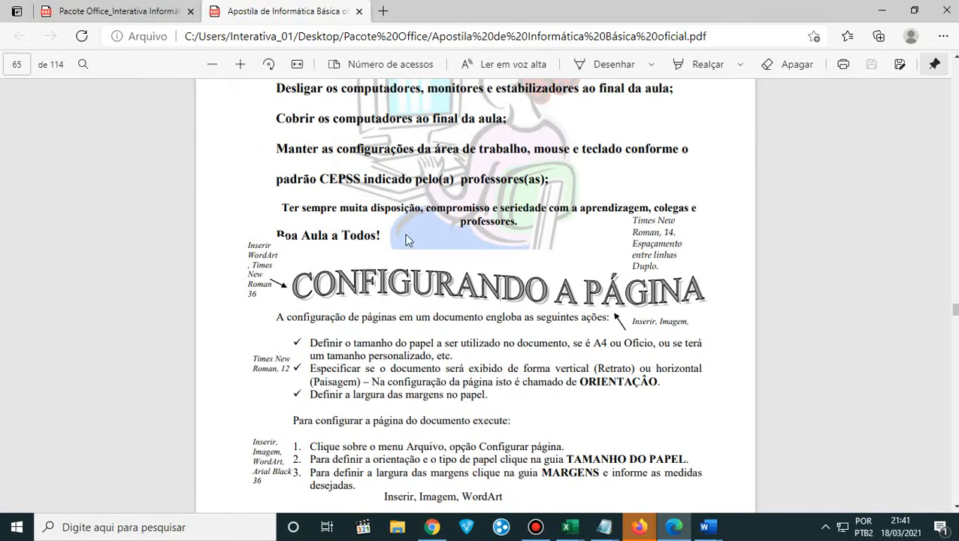
{"action": "scroll", "coordinate": [467, 314], "scroll_direction": "up", "scroll_amount": 3}
{"action": "scroll", "coordinate": [468, 317], "scroll_direction": "down", "scroll_amount": 3}
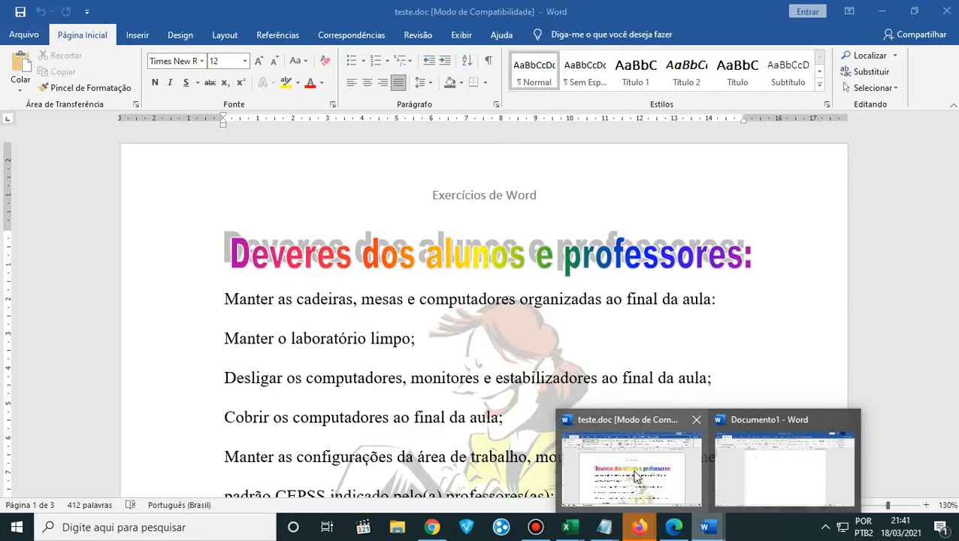
- Switch back to teste.doc in Word, look over the start of the first page and check the file options
{"action": "left_click", "coordinate": [655, 473]}
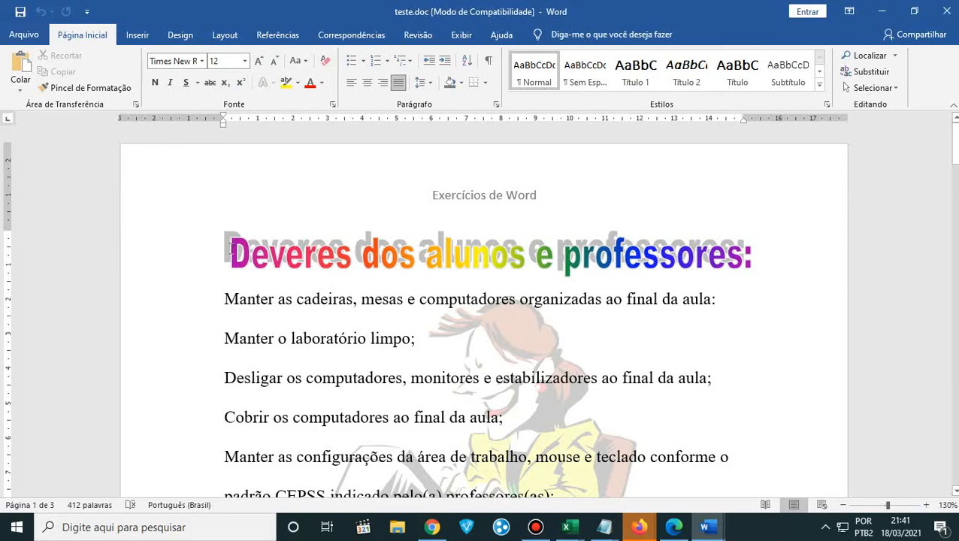
{"action": "scroll", "coordinate": [226, 303], "scroll_direction": "down", "scroll_amount": 7}
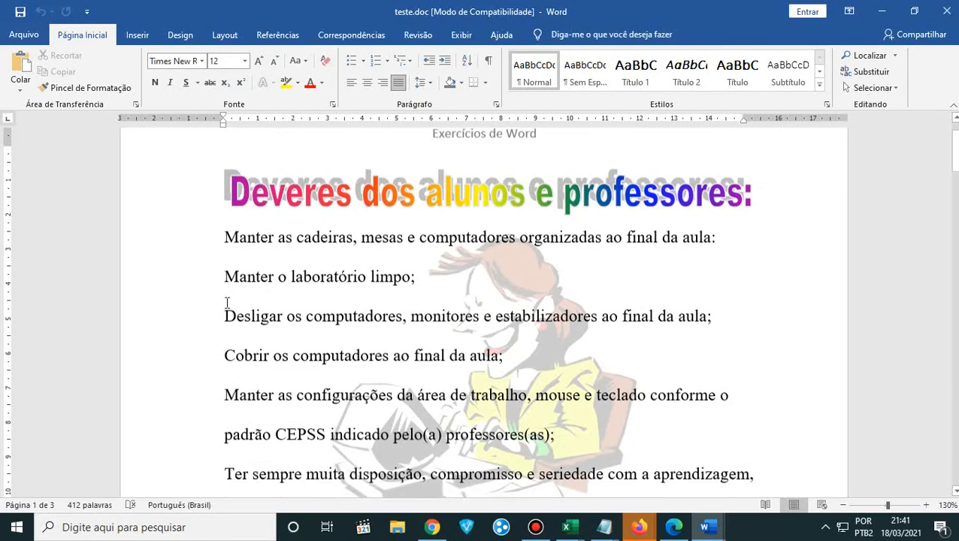
{"action": "scroll", "coordinate": [226, 303], "scroll_direction": "up", "scroll_amount": 7}
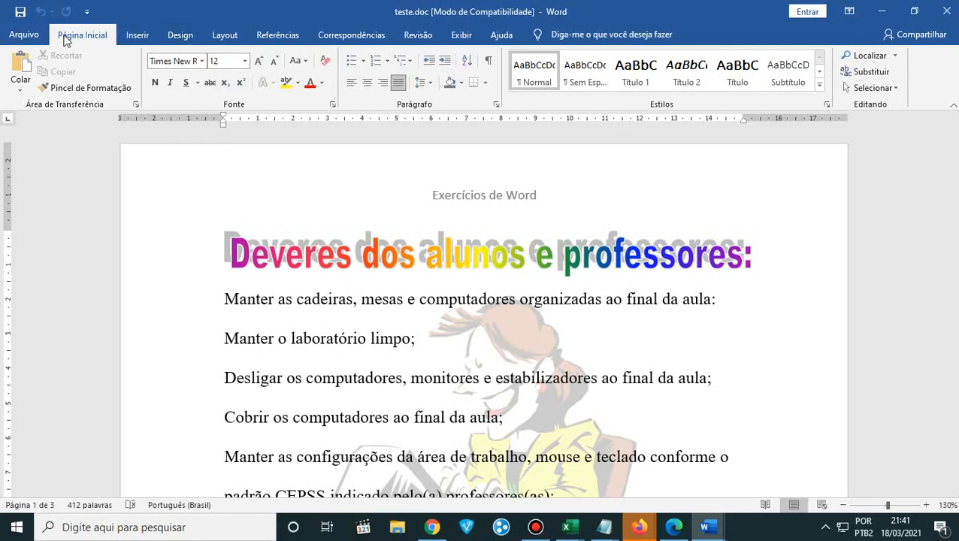
{"action": "left_click", "coordinate": [25, 35]}
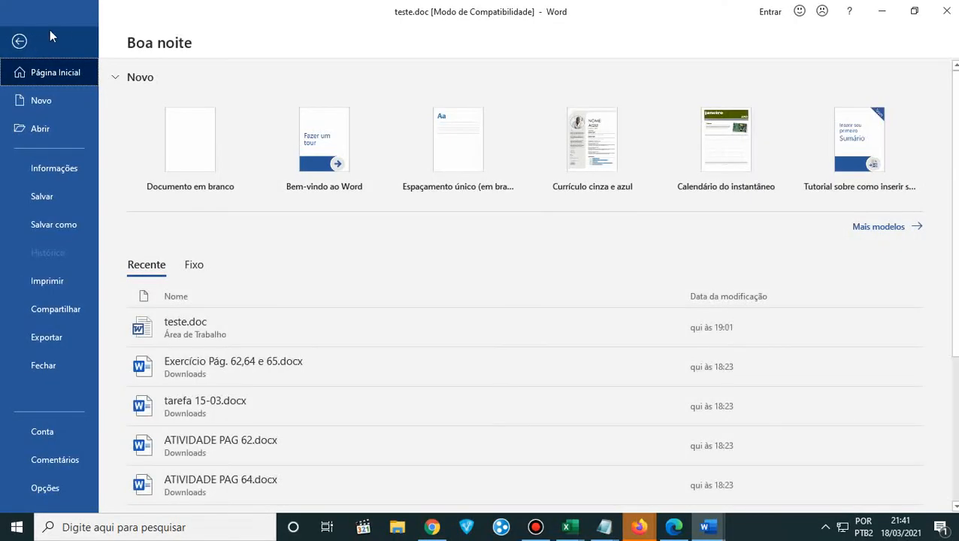
{"action": "left_click", "coordinate": [20, 41]}
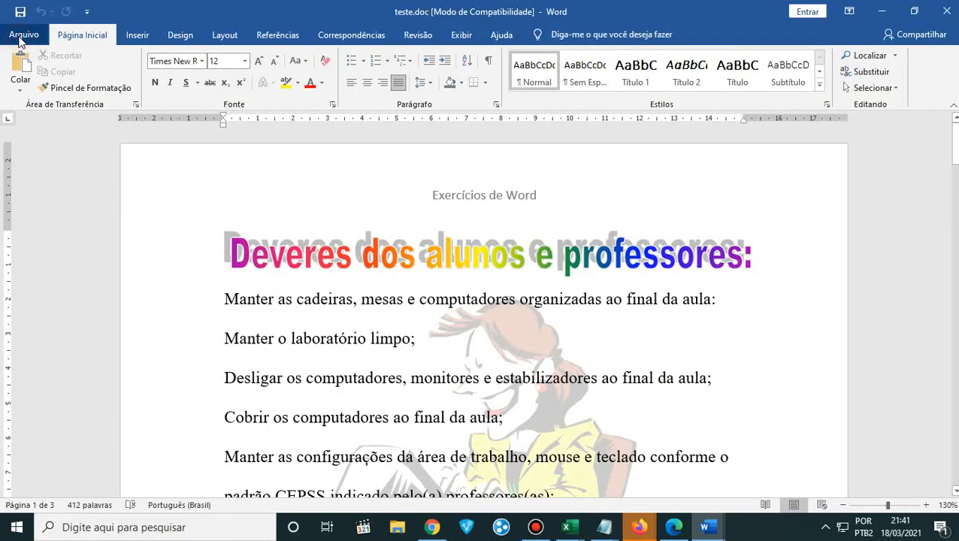
- Examine the preset paper sizes available for the document, from Carta through A4 to the envelope, card and photo formats
{"action": "left_click", "coordinate": [222, 38]}
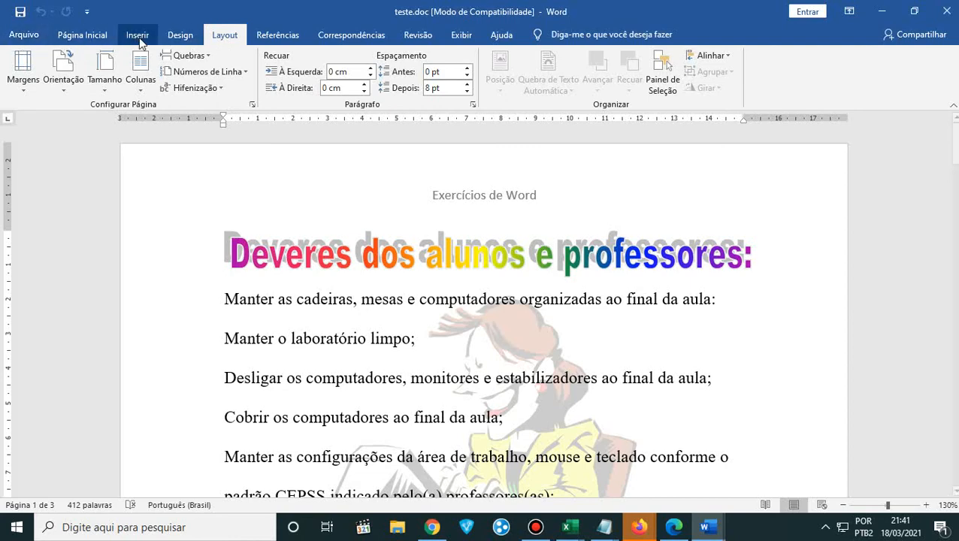
{"action": "left_click", "coordinate": [102, 91]}
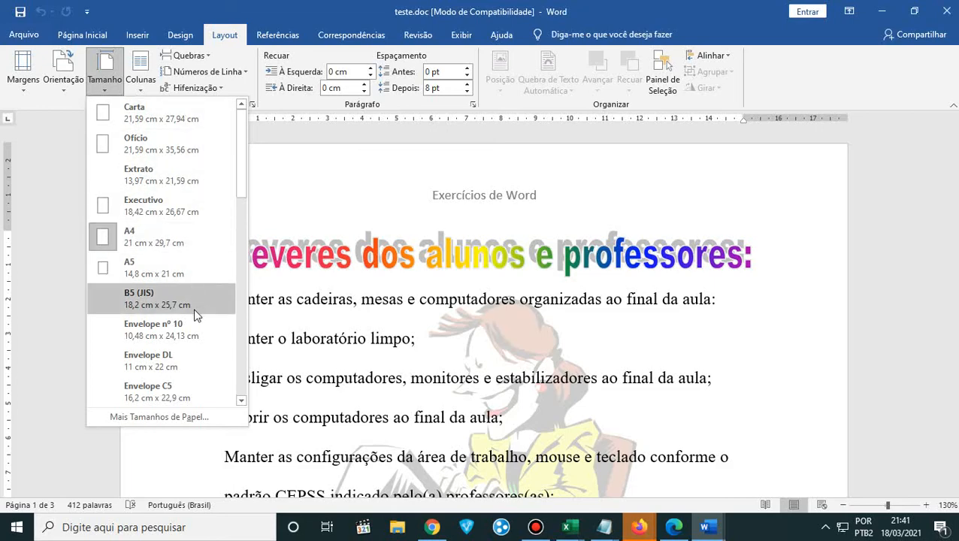
{"action": "scroll", "coordinate": [188, 271], "scroll_direction": "down", "scroll_amount": 3}
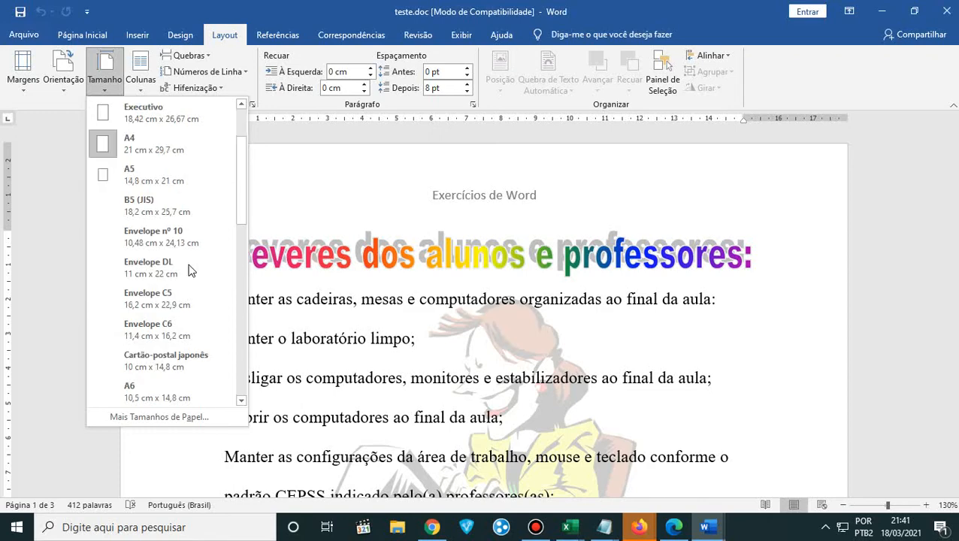
{"action": "scroll", "coordinate": [188, 271], "scroll_direction": "down", "scroll_amount": 2}
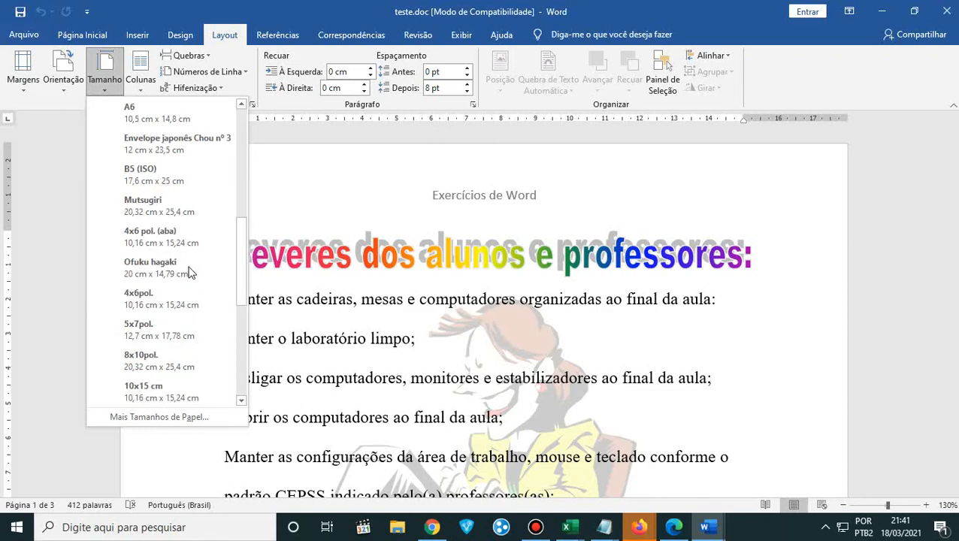
{"action": "scroll", "coordinate": [189, 271], "scroll_direction": "down", "scroll_amount": 4}
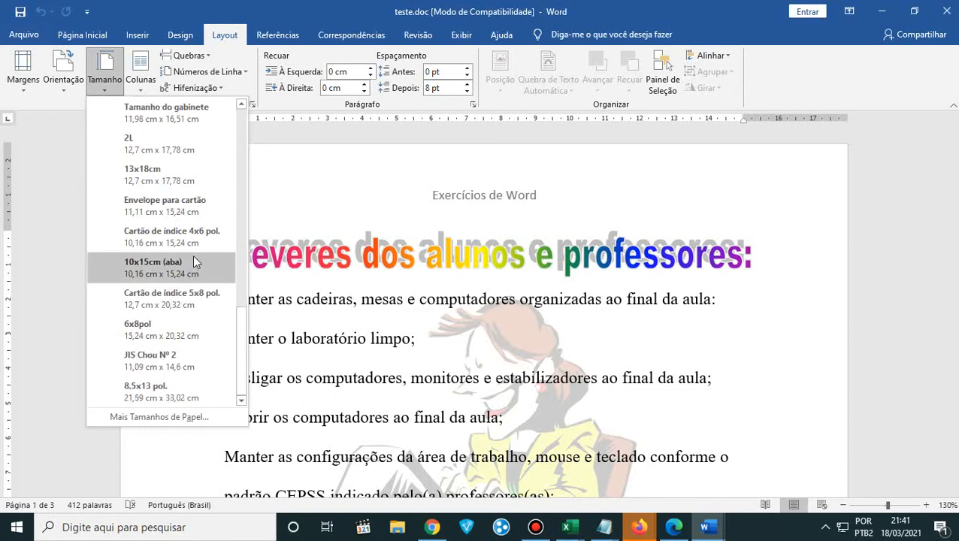
{"action": "scroll", "coordinate": [193, 257], "scroll_direction": "up", "scroll_amount": 3}
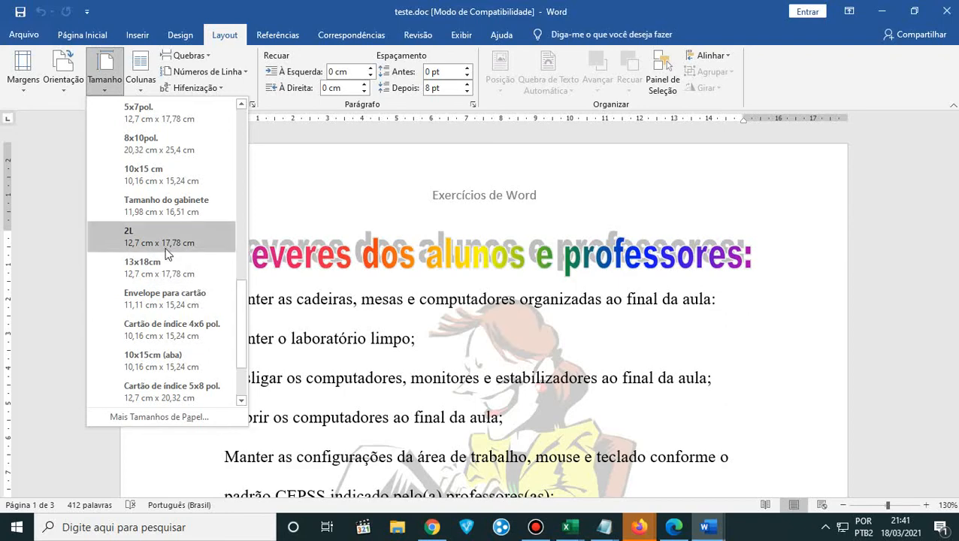
{"action": "scroll", "coordinate": [175, 242], "scroll_direction": "up", "scroll_amount": 2}
{"action": "scroll", "coordinate": [165, 250], "scroll_direction": "down", "scroll_amount": 2}
{"action": "scroll", "coordinate": [164, 248], "scroll_direction": "down", "scroll_amount": 1}
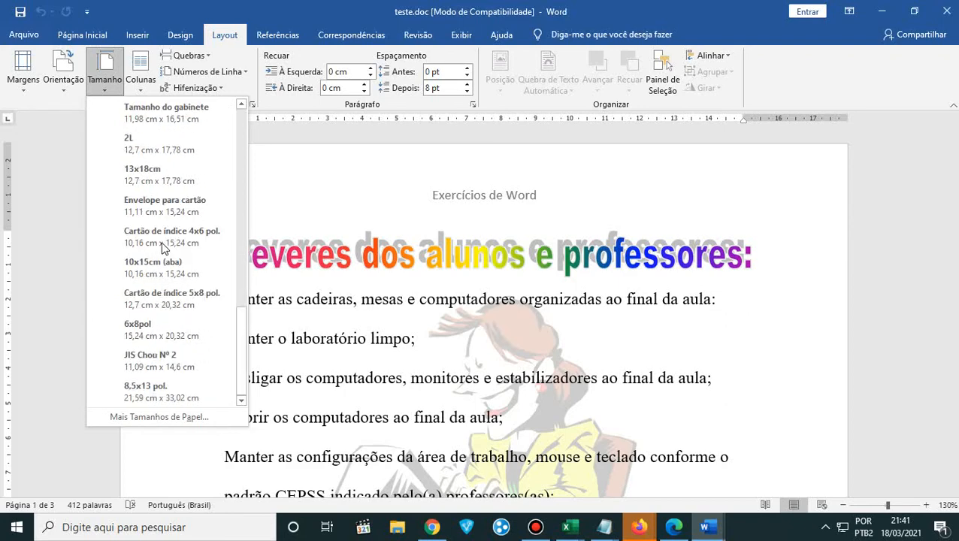
{"action": "scroll", "coordinate": [164, 248], "scroll_direction": "up", "scroll_amount": 4}
{"action": "scroll", "coordinate": [164, 248], "scroll_direction": "up", "scroll_amount": 3}
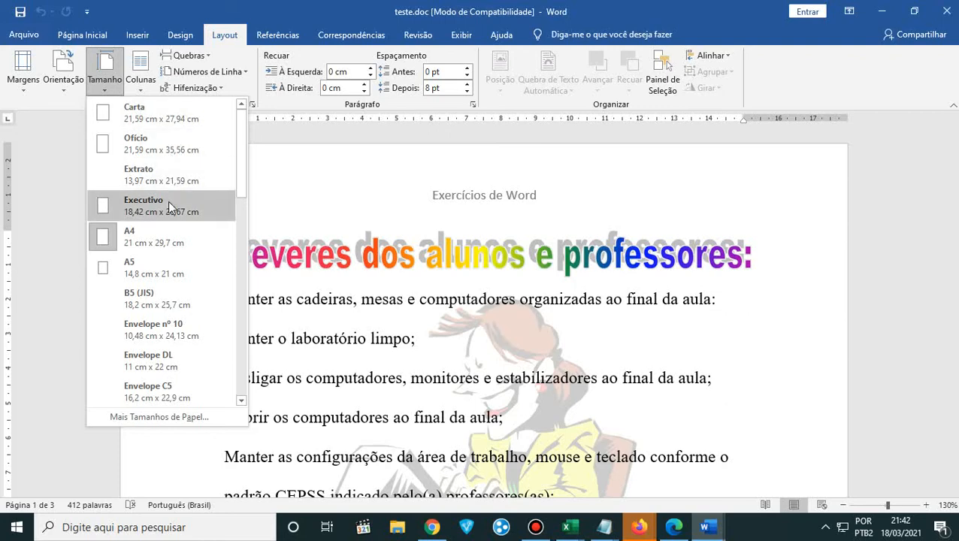
{"action": "scroll", "coordinate": [167, 201], "scroll_direction": "down", "scroll_amount": 2}
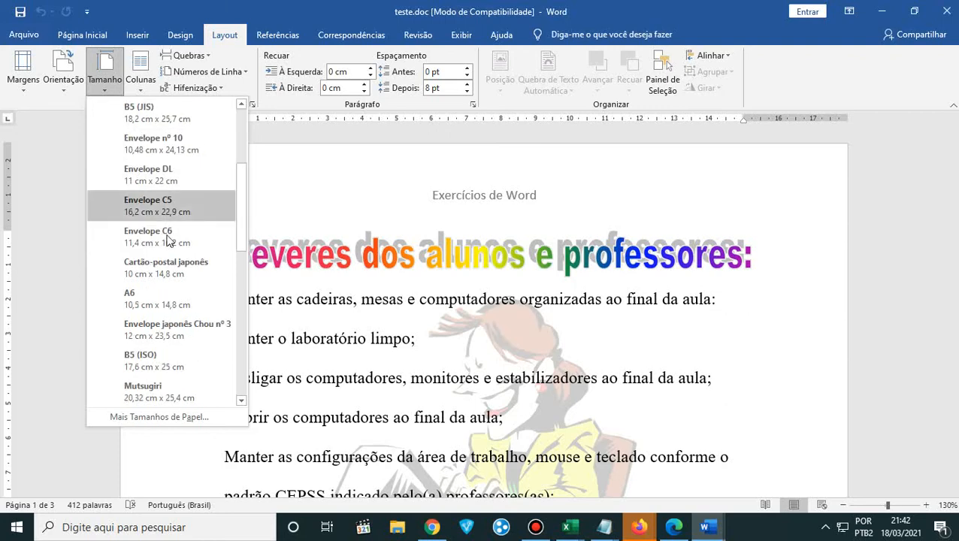
{"action": "scroll", "coordinate": [170, 303], "scroll_direction": "down", "scroll_amount": 4}
{"action": "scroll", "coordinate": [170, 304], "scroll_direction": "down", "scroll_amount": 2}
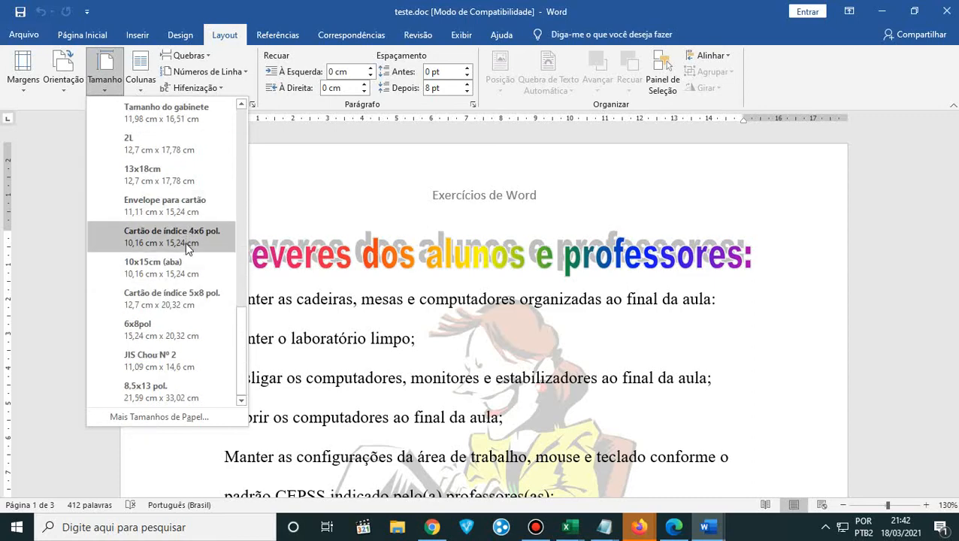
{"action": "scroll", "coordinate": [192, 288], "scroll_direction": "up", "scroll_amount": 5}
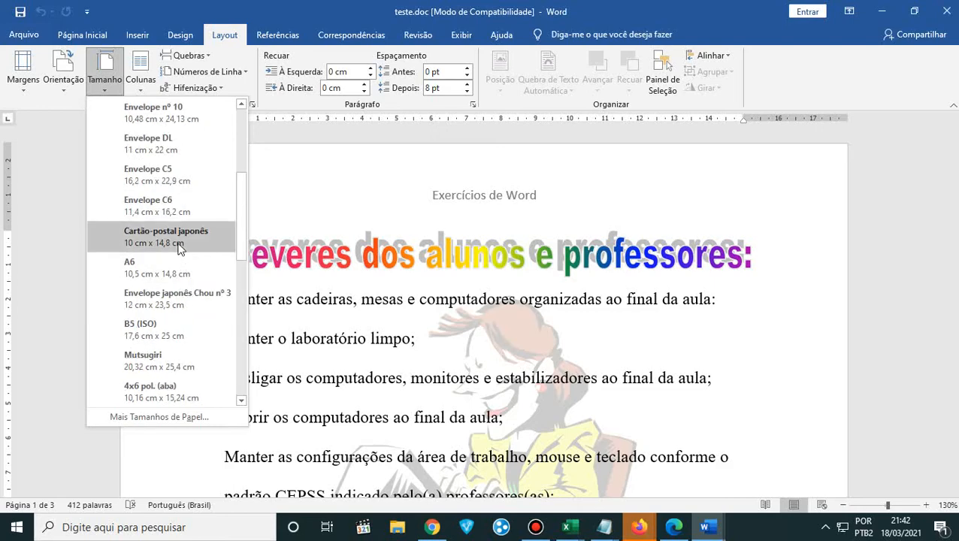
{"action": "scroll", "coordinate": [180, 263], "scroll_direction": "up", "scroll_amount": 3}
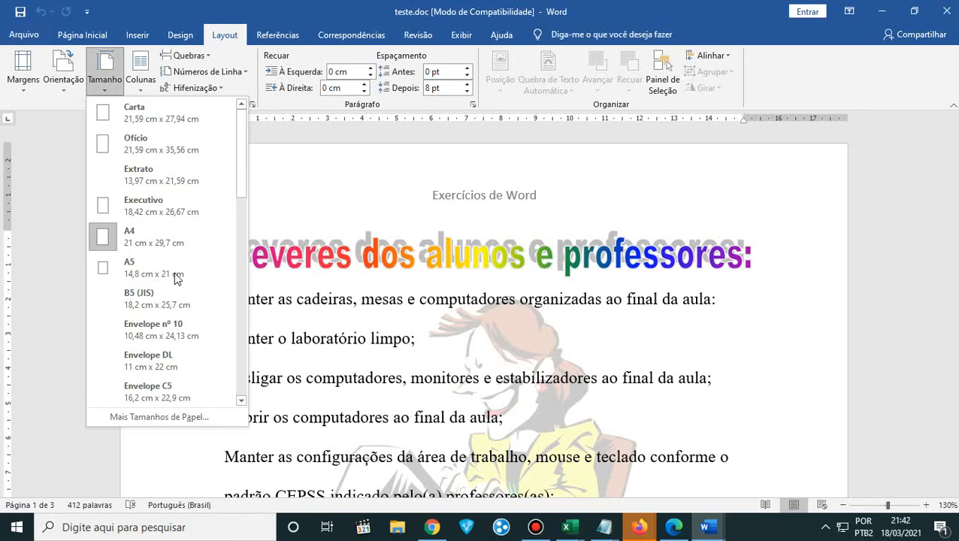
{"action": "left_click", "coordinate": [206, 7]}
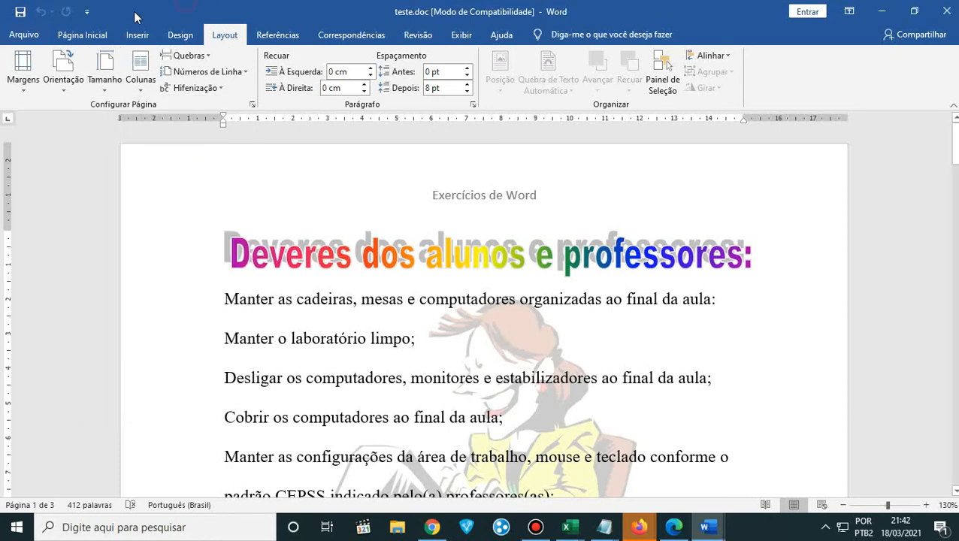
- Look at the margin presets and set the document's page orientation to Paisagem
{"action": "left_click", "coordinate": [19, 93]}
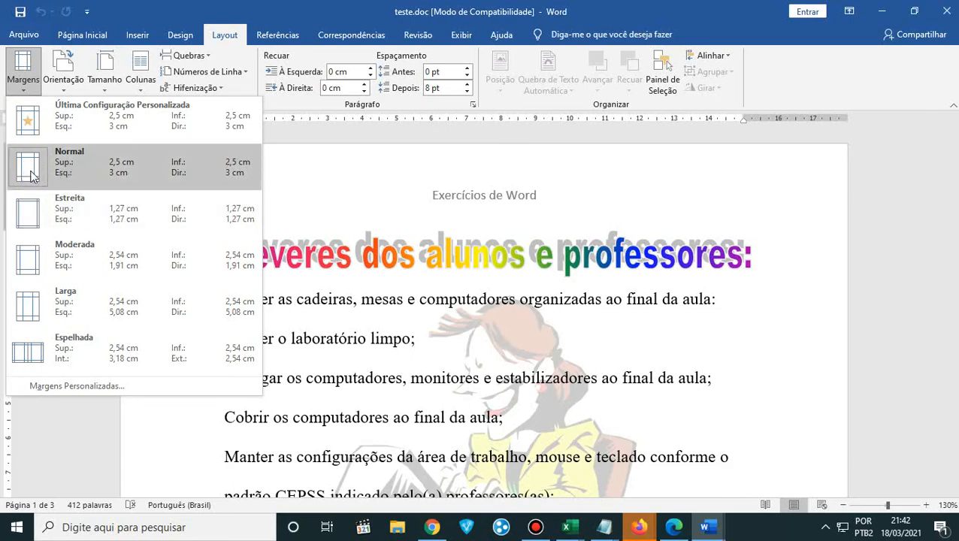
{"action": "left_click", "coordinate": [62, 93]}
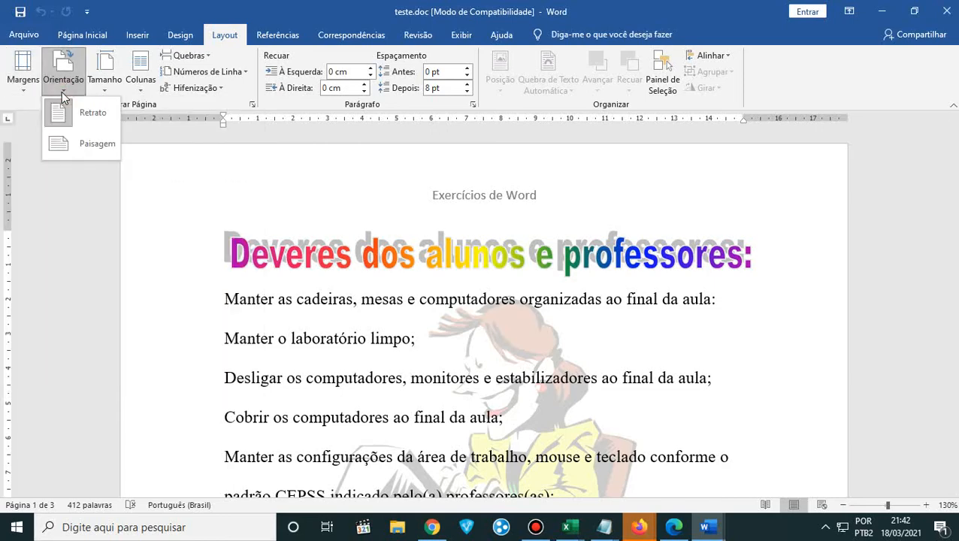
{"action": "left_click", "coordinate": [106, 144]}
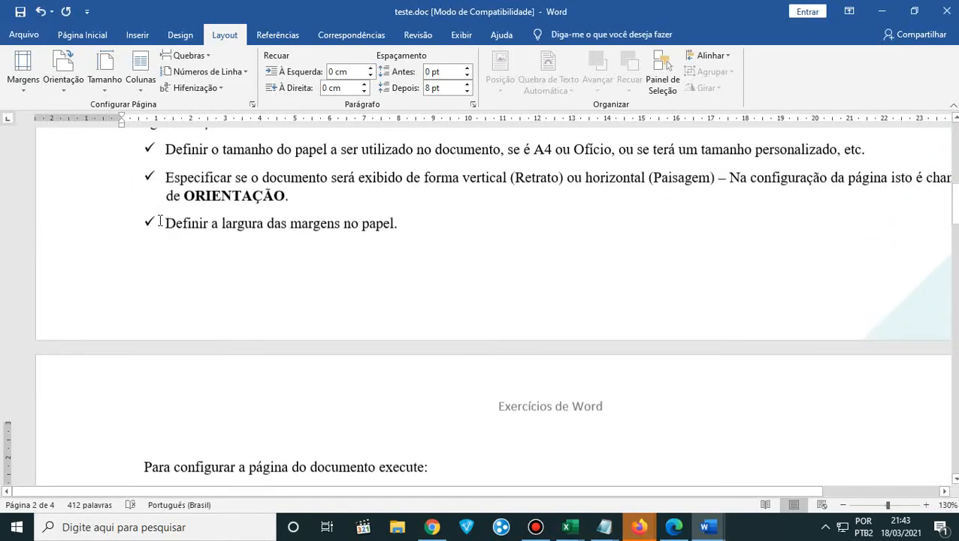
- Zoom out to 100% and examine the first page's header, text, WordArt and page number in landscape layout
{"action": "scroll", "coordinate": [157, 226], "scroll_direction": "up", "scroll_amount": 10}
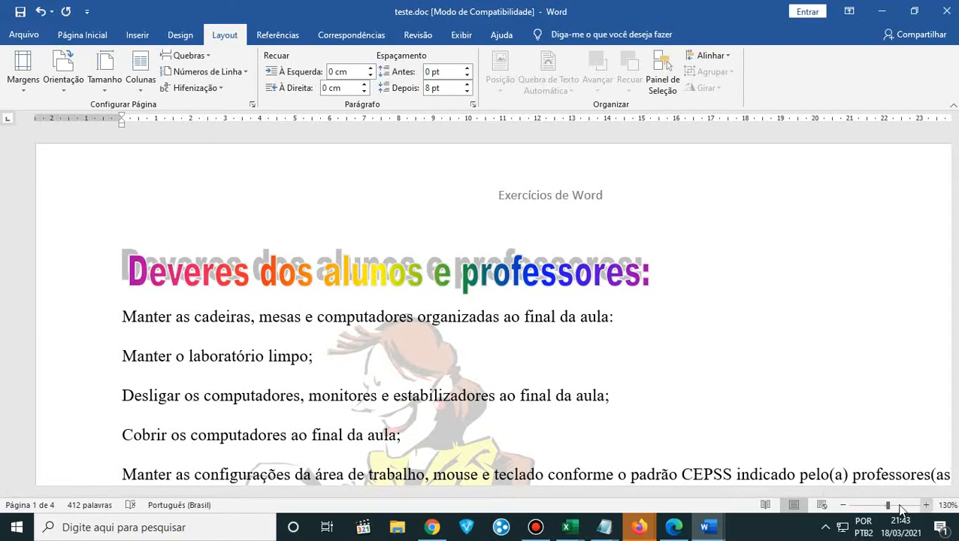
{"action": "left_click", "coordinate": [845, 506]}
{"action": "left_click", "coordinate": [844, 506]}
{"action": "left_click", "coordinate": [845, 506]}
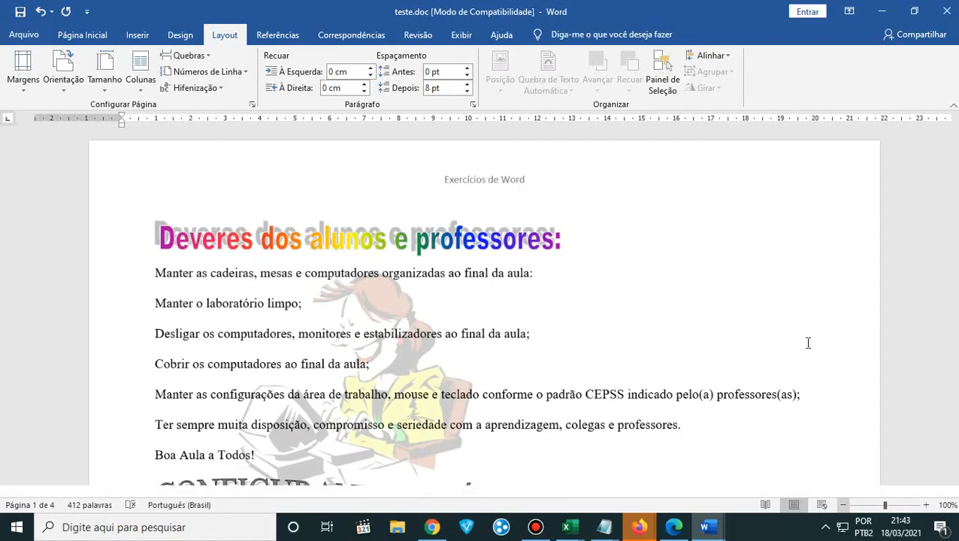
{"action": "scroll", "coordinate": [807, 342], "scroll_direction": "down", "scroll_amount": 5}
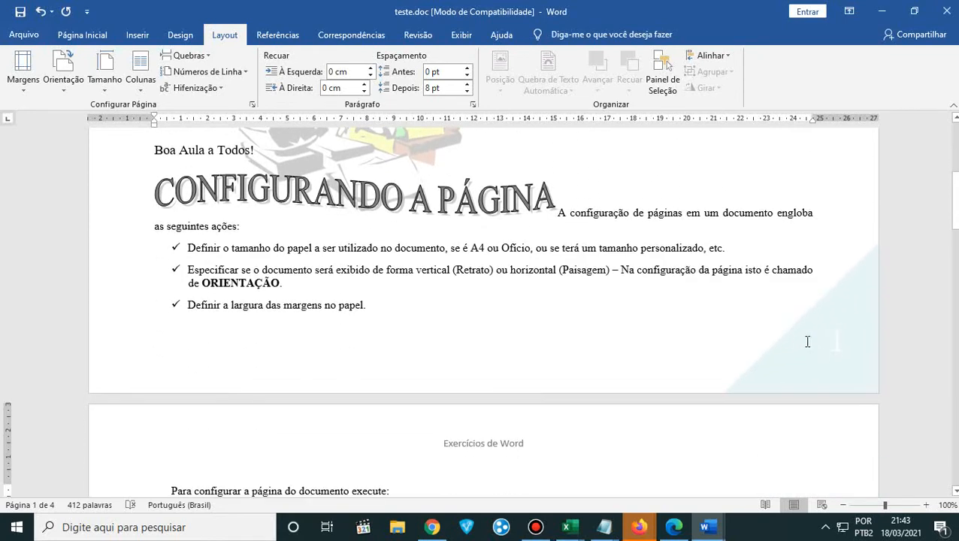
{"action": "scroll", "coordinate": [807, 343], "scroll_direction": "up", "scroll_amount": 4}
{"action": "scroll", "coordinate": [807, 342], "scroll_direction": "up", "scroll_amount": 2}
{"action": "scroll", "coordinate": [467, 310], "scroll_direction": "up", "scroll_amount": 1}
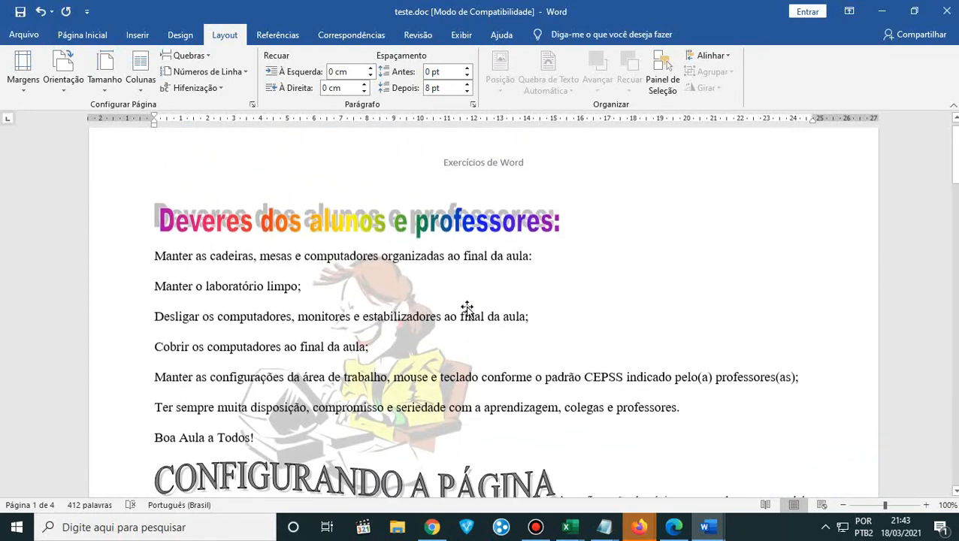
{"action": "scroll", "coordinate": [637, 314], "scroll_direction": "down", "scroll_amount": 1}
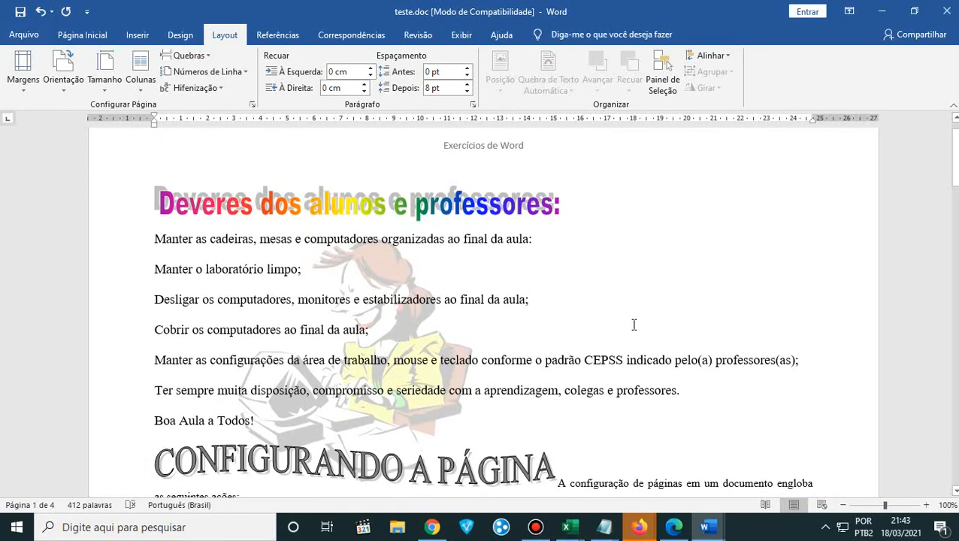
- Undo the change to Paisagem orientation and return to the start of the first page
{"action": "left_click", "coordinate": [64, 89]}
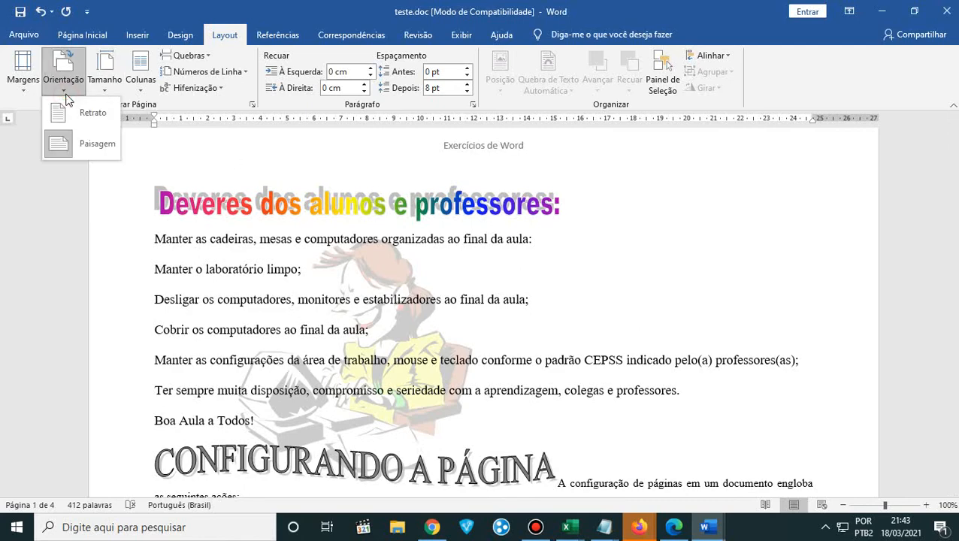
{"action": "left_click", "coordinate": [44, 13]}
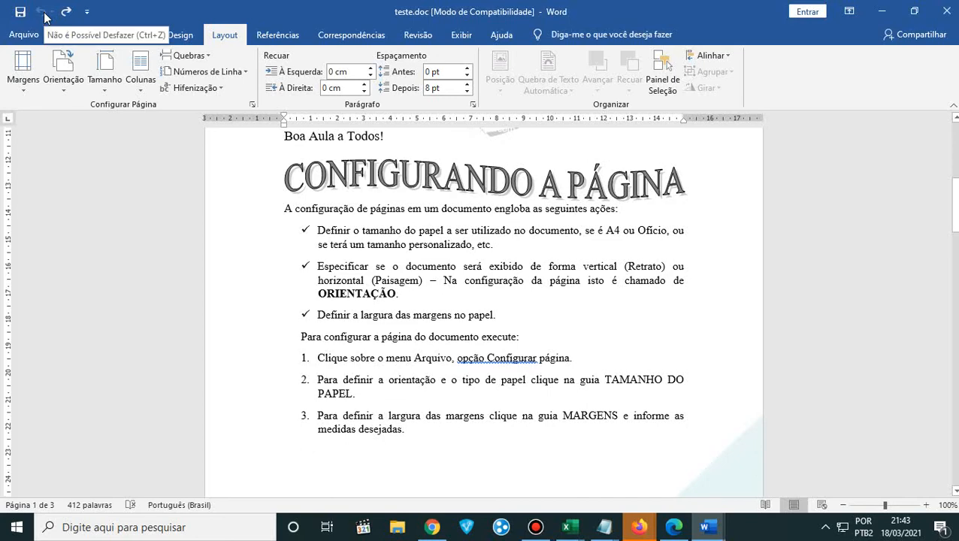
{"action": "scroll", "coordinate": [325, 293], "scroll_direction": "up", "scroll_amount": 10}
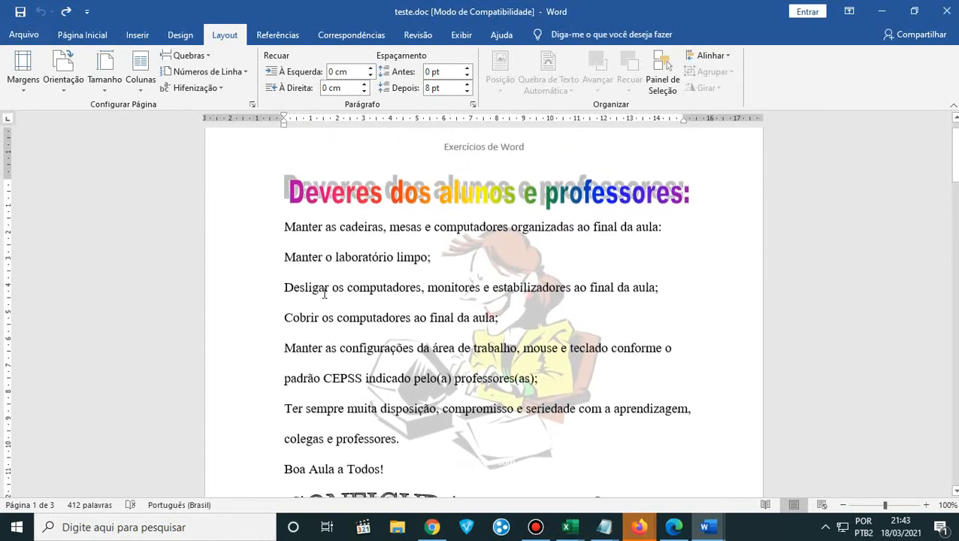
{"action": "scroll", "coordinate": [325, 293], "scroll_direction": "up", "scroll_amount": 1}
- Examine the preset paper sizes and orientation options, and look over the page configuration text
{"action": "left_click", "coordinate": [96, 85]}
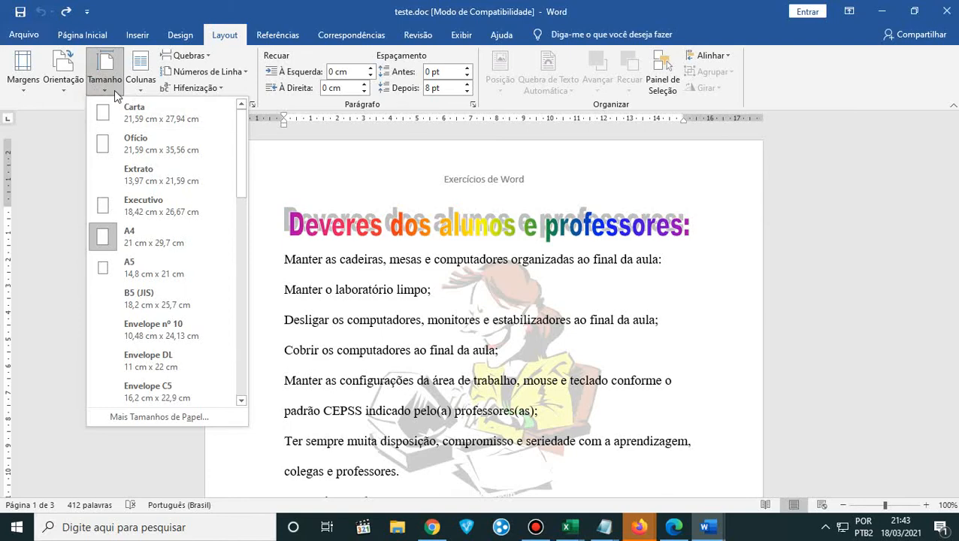
{"action": "left_click", "coordinate": [63, 95]}
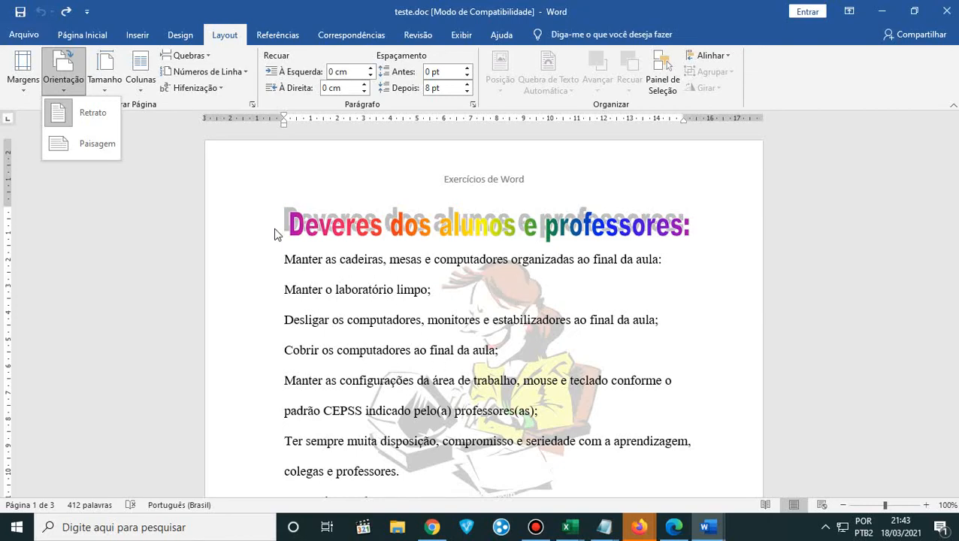
{"action": "scroll", "coordinate": [279, 325], "scroll_direction": "down", "scroll_amount": 1}
{"action": "scroll", "coordinate": [279, 325], "scroll_direction": "down", "scroll_amount": 12}
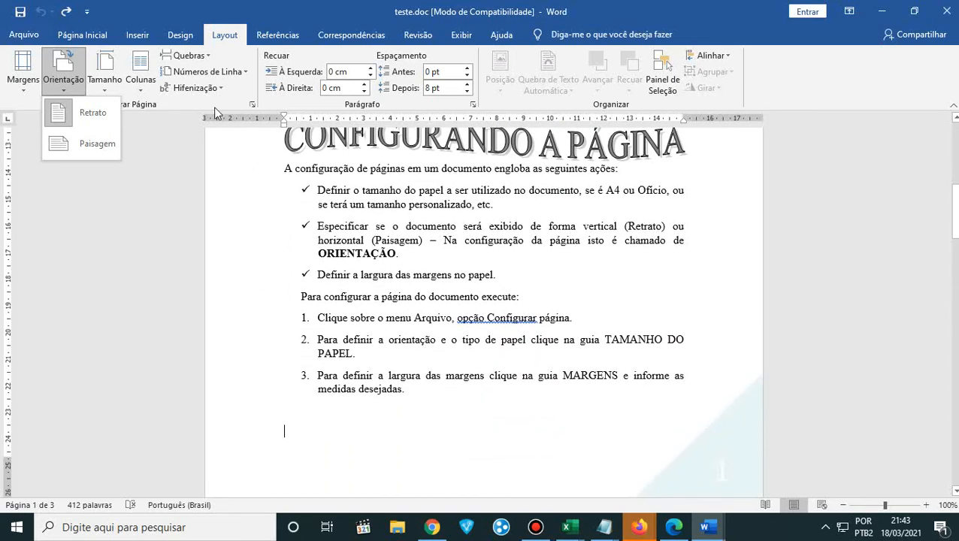
- Look over the references and review commands, and examine the layout presets for columns
{"action": "left_click", "coordinate": [269, 38]}
{"action": "left_click", "coordinate": [268, 37]}
{"action": "left_click", "coordinate": [334, 36]}
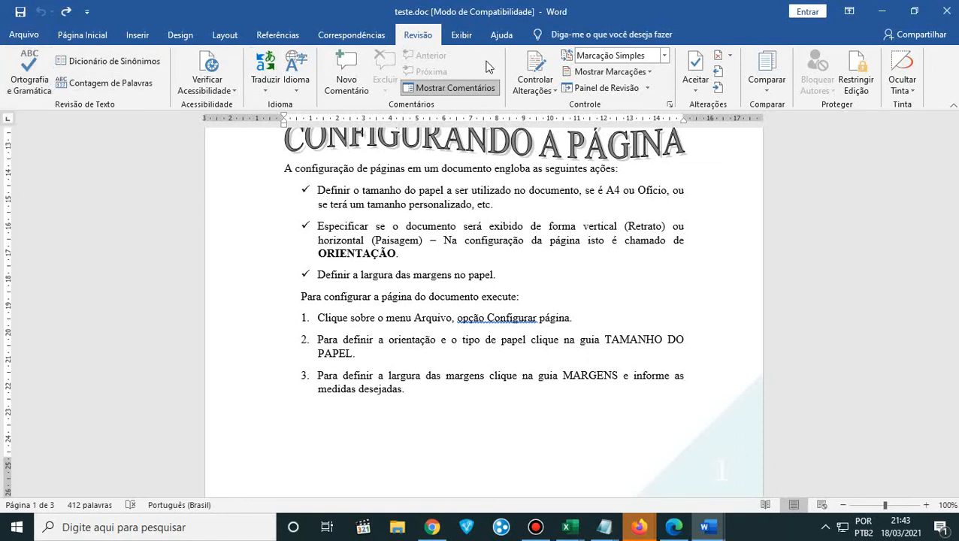
{"action": "left_click", "coordinate": [222, 38]}
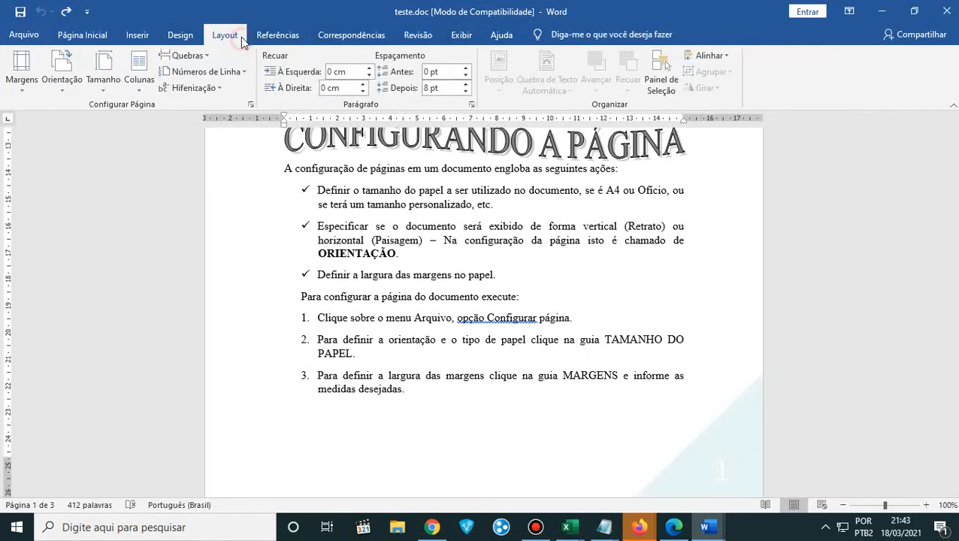
{"action": "left_click", "coordinate": [142, 81]}
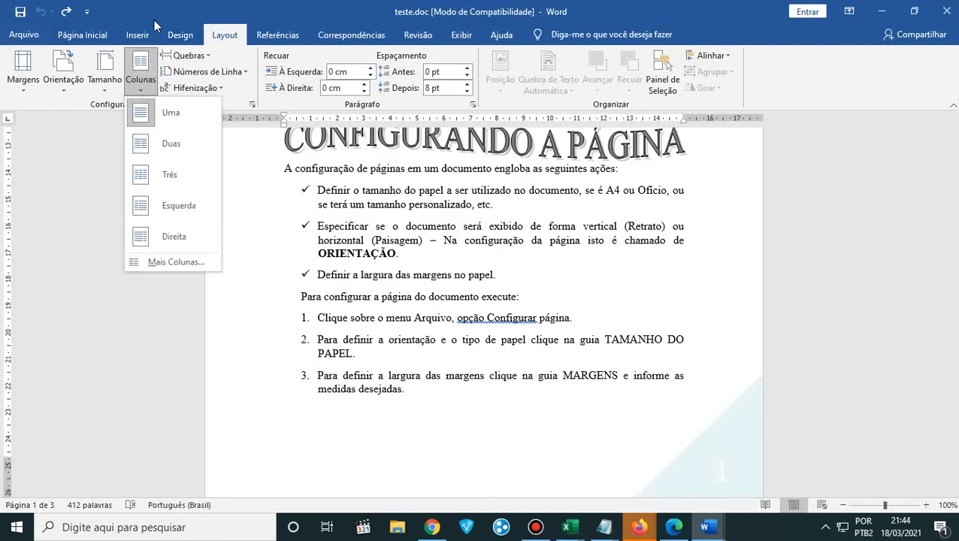
- Switch to the course handout PDF in Edge, look at the two-column "O QUE É UM HD?" exercise and return to Word
{"action": "left_click", "coordinate": [674, 527]}
{"action": "scroll", "coordinate": [651, 430], "scroll_direction": "up", "scroll_amount": 20}
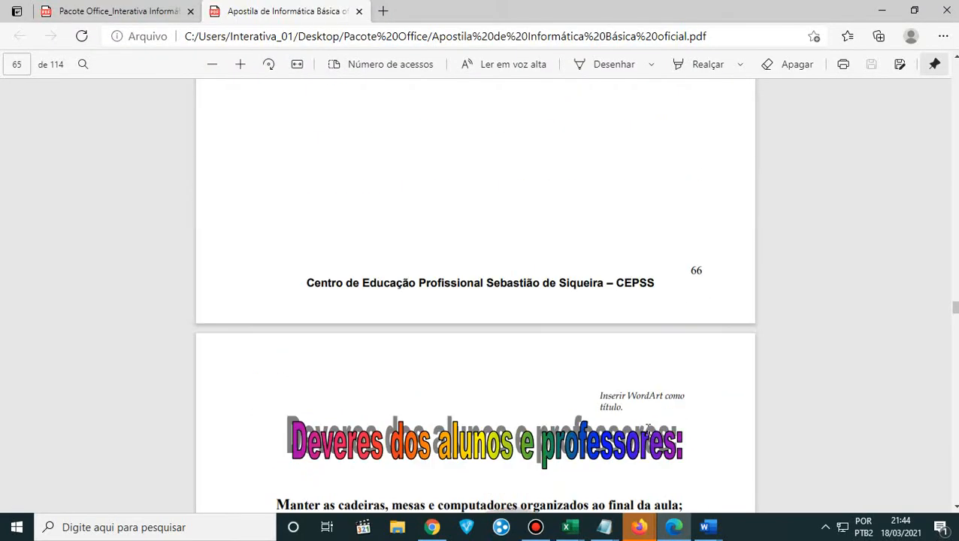
{"action": "scroll", "coordinate": [650, 430], "scroll_direction": "up", "scroll_amount": 3}
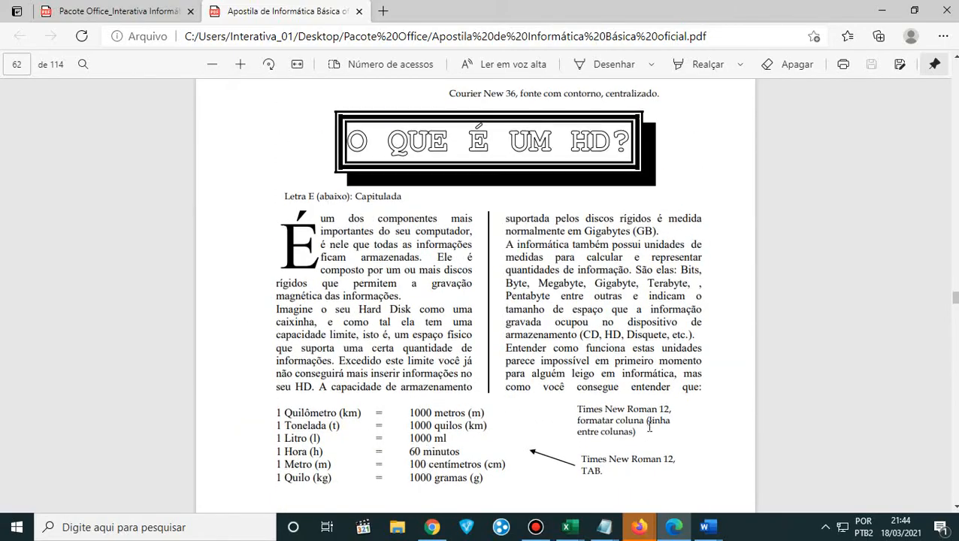
{"action": "scroll", "coordinate": [651, 431], "scroll_direction": "down", "scroll_amount": 8}
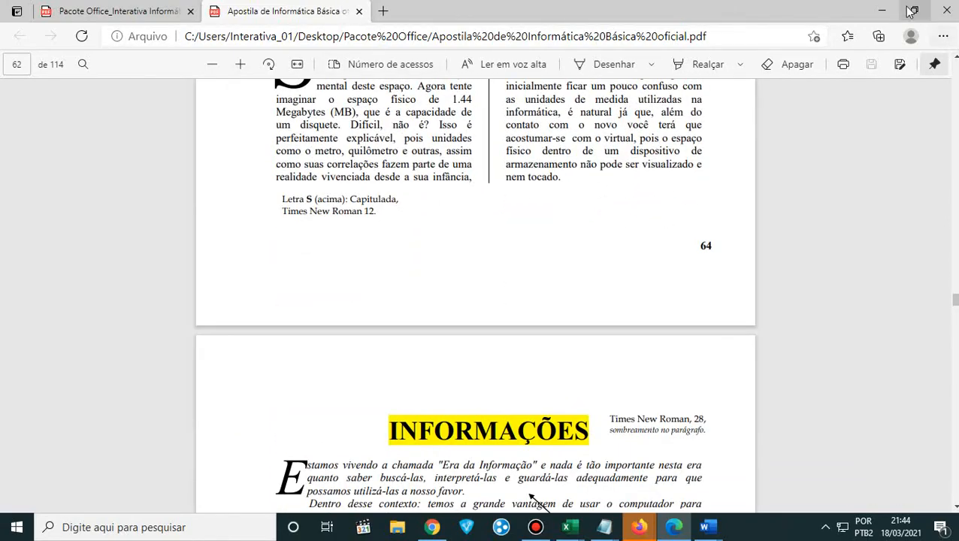
{"action": "left_click", "coordinate": [881, 11]}
- Look at Word's insertion commands and switch to Notepad to review the list of document project ideas from Jornal to Convites
{"action": "left_click", "coordinate": [133, 38]}
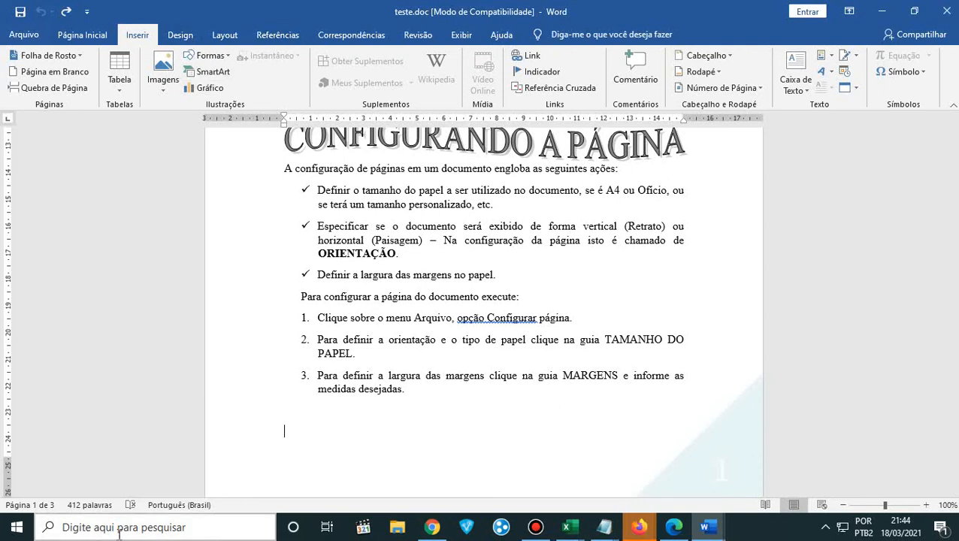
{"action": "left_click", "coordinate": [601, 530]}
{"action": "left_click", "coordinate": [665, 488]}
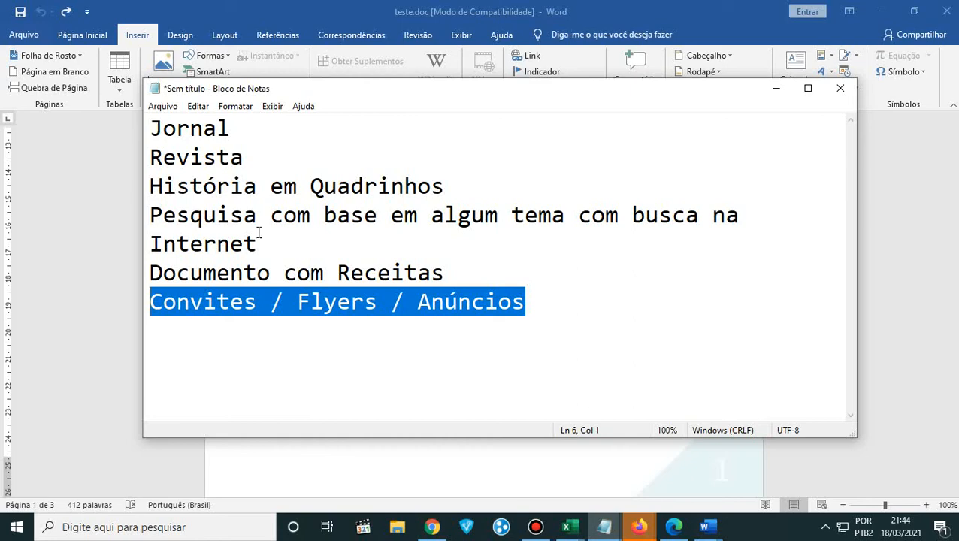
{"action": "left_click", "coordinate": [252, 128]}
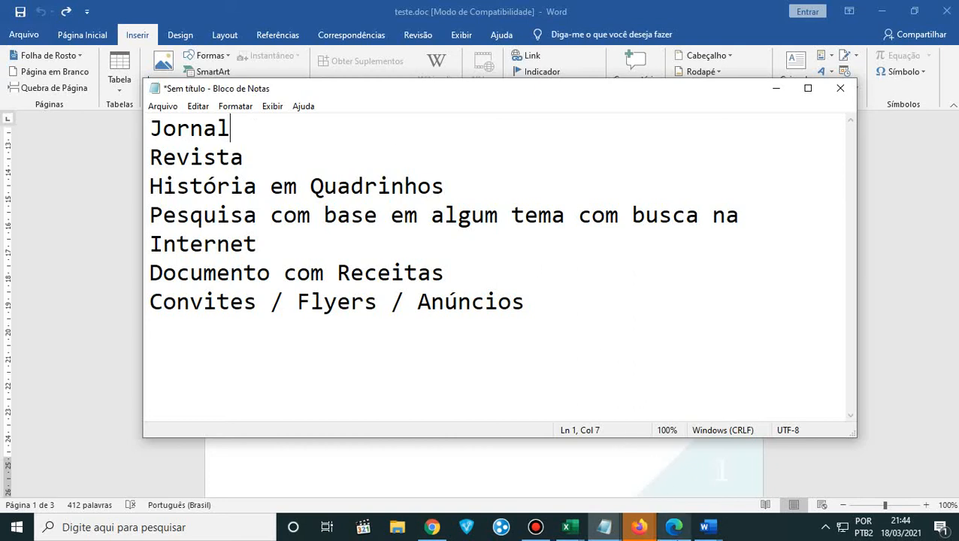
- Switch to the handout PDF in Edge and go back to the text formatting exercise about Microsoft Word on page 61
{"action": "left_click", "coordinate": [673, 530]}
{"action": "scroll", "coordinate": [511, 314], "scroll_direction": "up", "scroll_amount": 10}
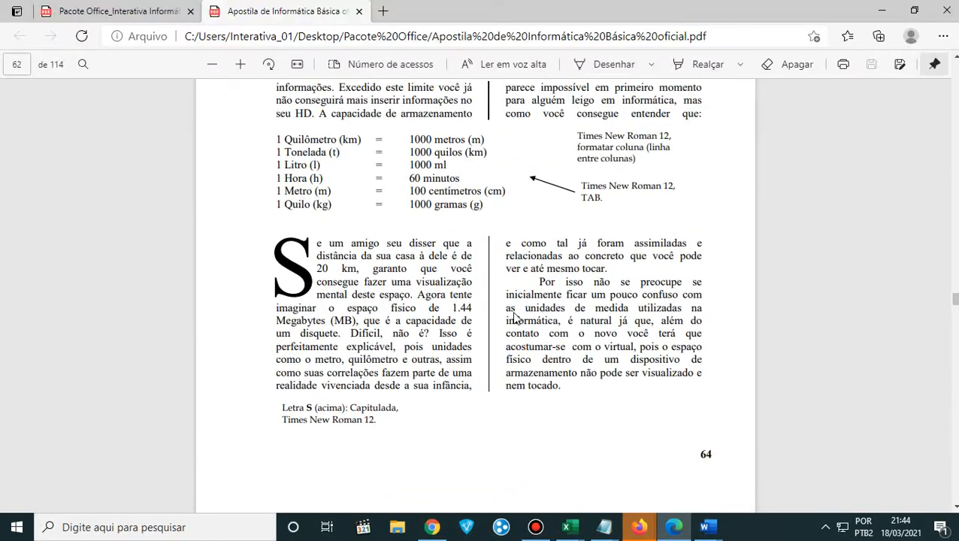
{"action": "scroll", "coordinate": [512, 316], "scroll_direction": "up", "scroll_amount": 1}
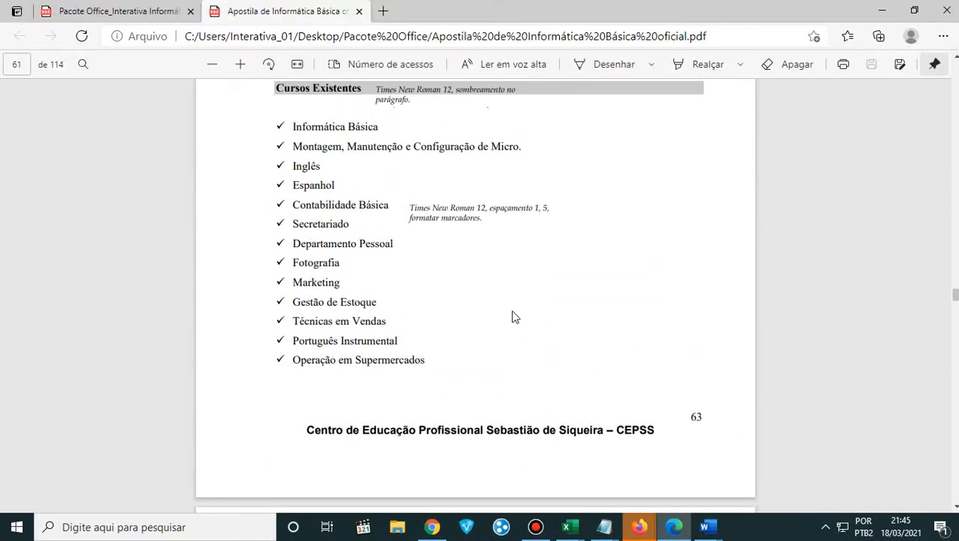
{"action": "scroll", "coordinate": [512, 316], "scroll_direction": "up", "scroll_amount": 15}
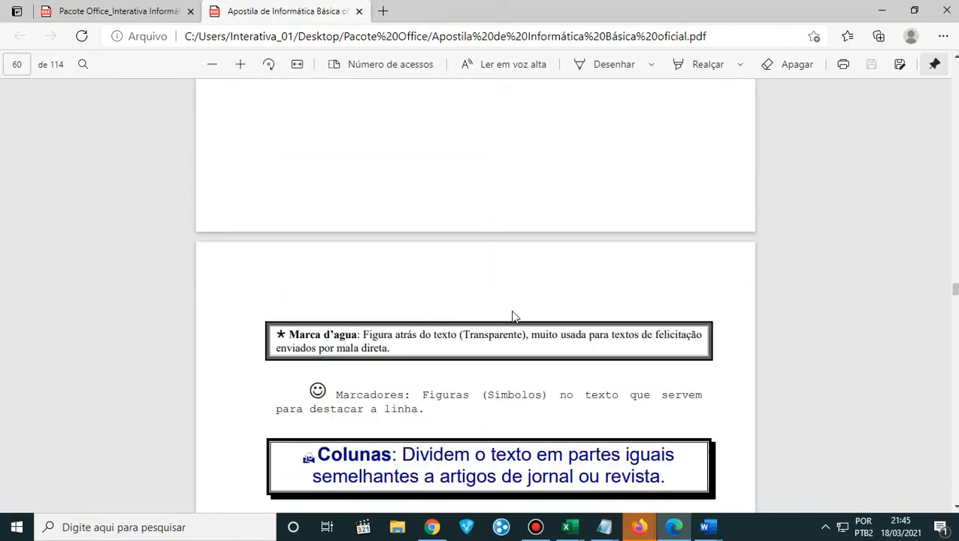
{"action": "scroll", "coordinate": [512, 317], "scroll_direction": "up", "scroll_amount": 12}
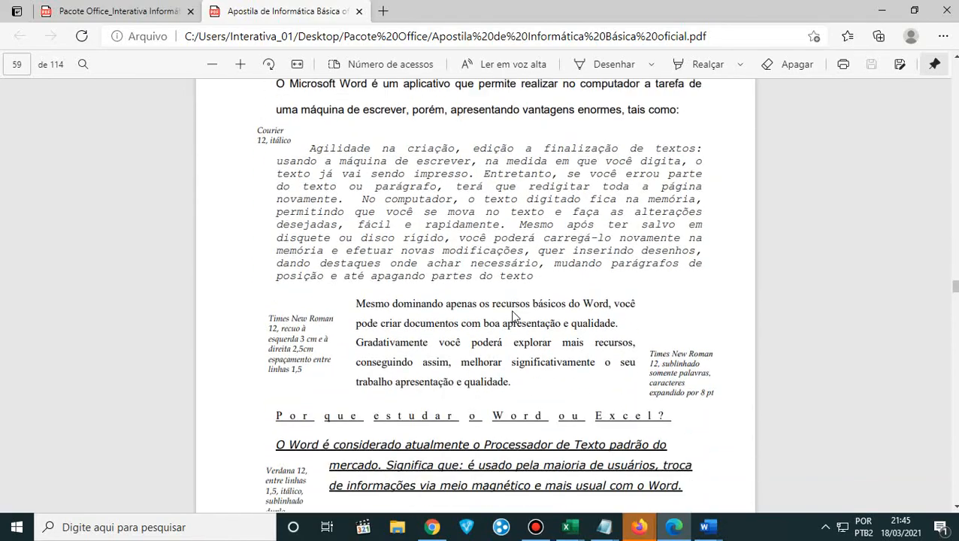
{"action": "scroll", "coordinate": [492, 300], "scroll_direction": "down", "scroll_amount": 9}
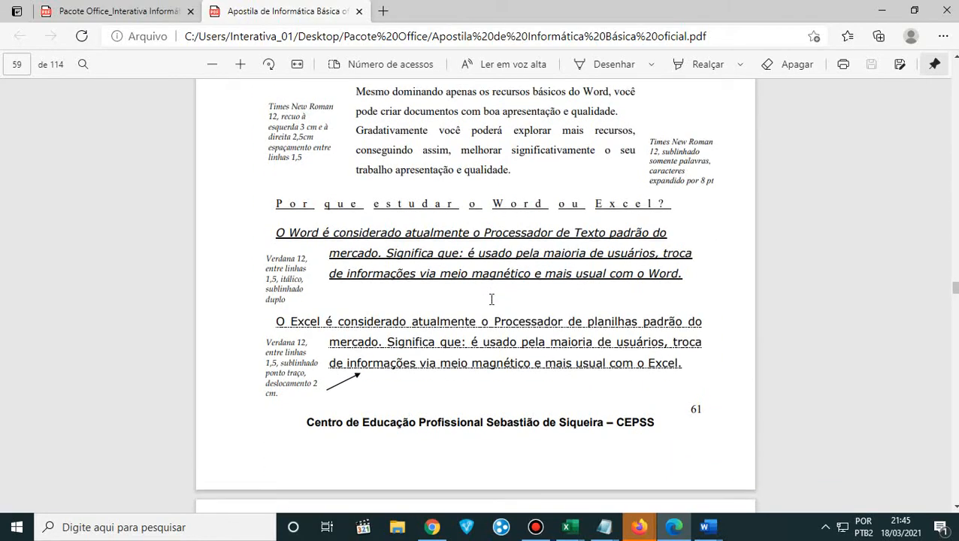
- Examine the bordered definitions of Word features and highlight the numbered list under Áreas de Atuação
{"action": "scroll", "coordinate": [492, 300], "scroll_direction": "down", "scroll_amount": 2}
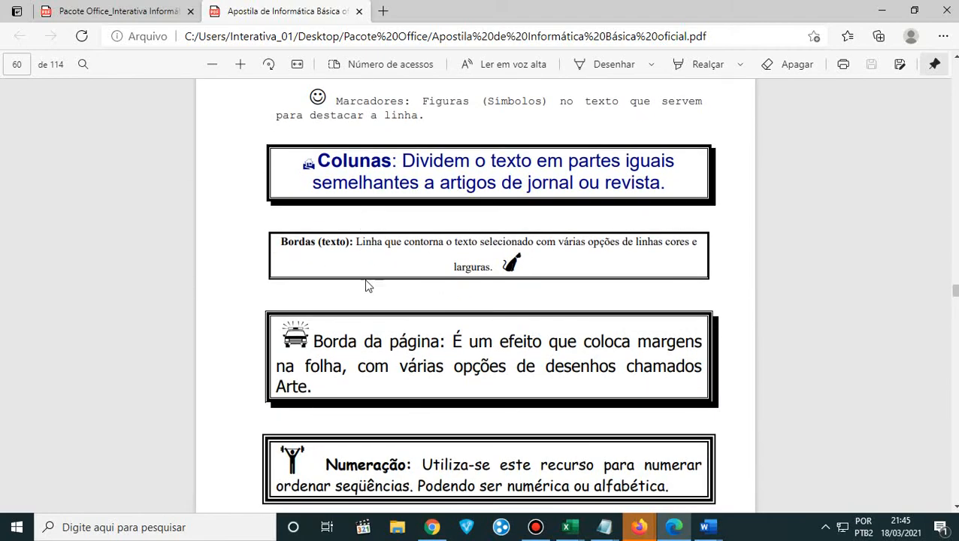
{"action": "scroll", "coordinate": [368, 293], "scroll_direction": "down", "scroll_amount": 6}
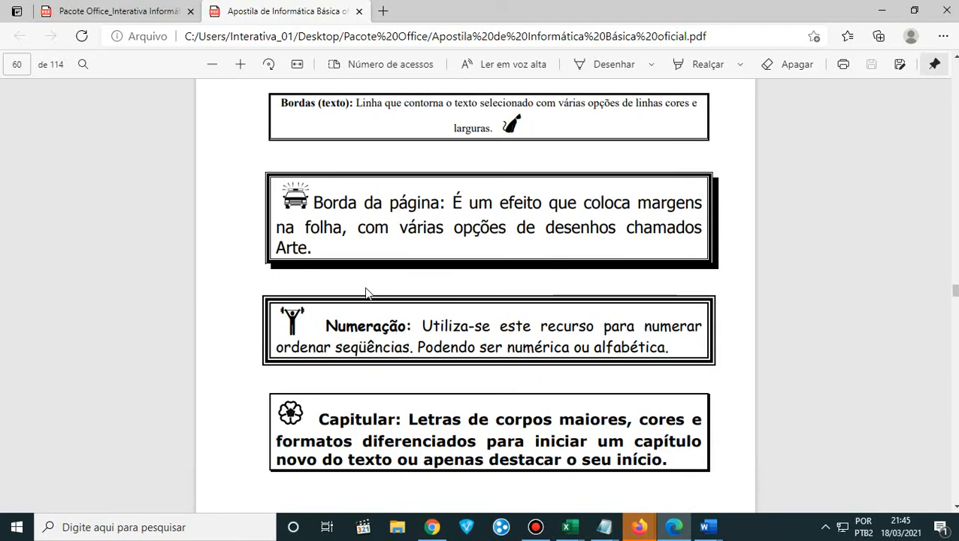
{"action": "scroll", "coordinate": [368, 298], "scroll_direction": "down", "scroll_amount": 3}
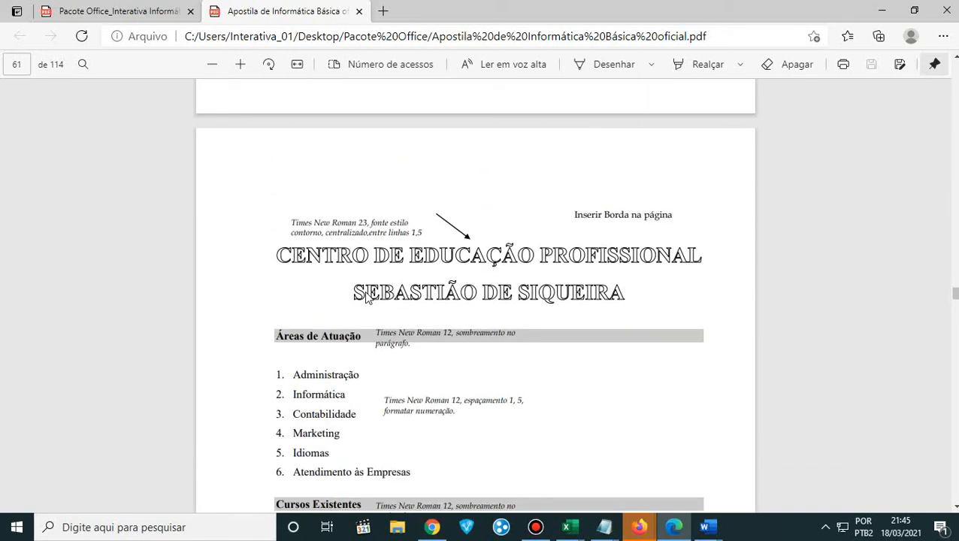
{"action": "scroll", "coordinate": [366, 295], "scroll_direction": "down", "scroll_amount": 3}
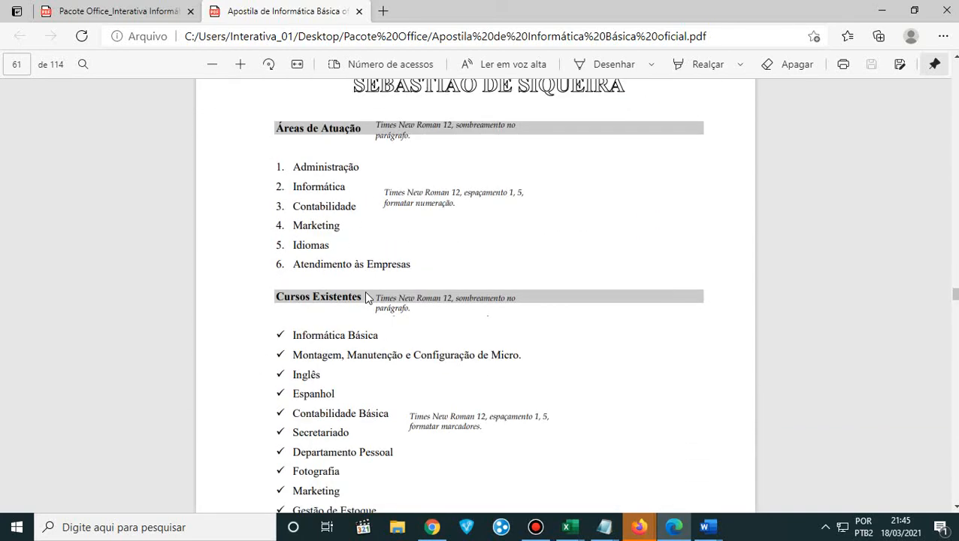
{"action": "scroll", "coordinate": [368, 295], "scroll_direction": "up", "scroll_amount": 1}
{"action": "scroll", "coordinate": [368, 295], "scroll_direction": "down", "scroll_amount": 1}
{"action": "left_click_drag", "start_coordinate": [296, 167], "coordinate": [411, 266]}
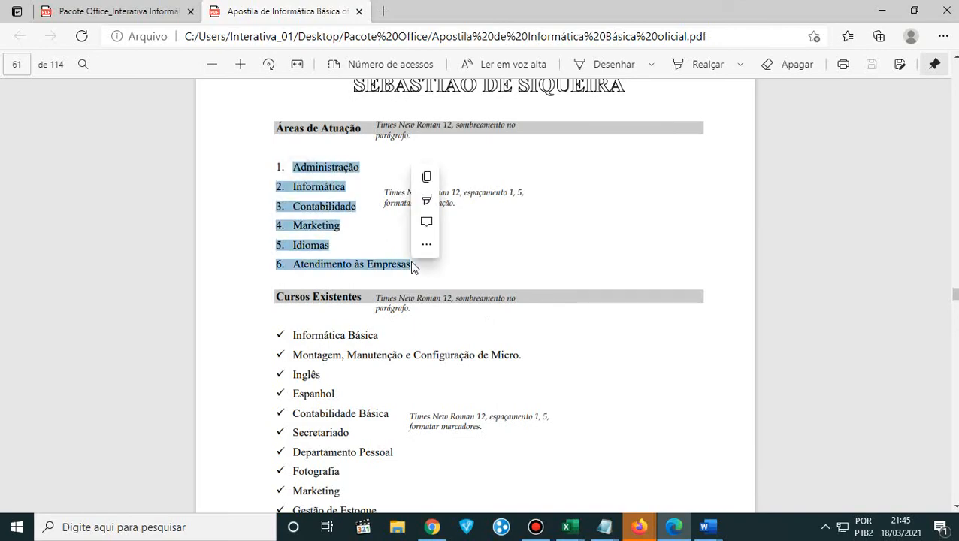
- Examine the "O QUE É UM HD?" exercise with its drop caps, columns and tabbed unit list
{"action": "scroll", "coordinate": [407, 349], "scroll_direction": "down", "scroll_amount": 10}
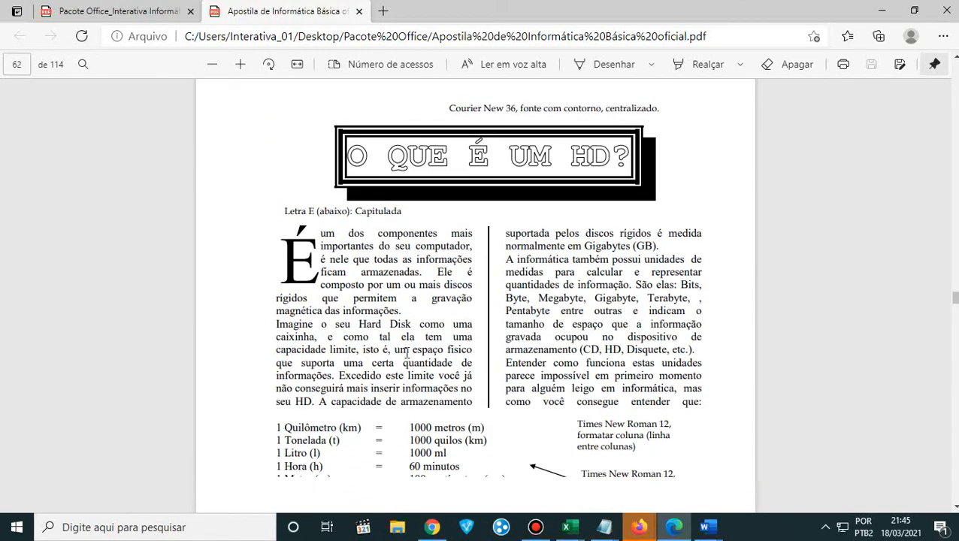
{"action": "scroll", "coordinate": [406, 351], "scroll_direction": "down", "scroll_amount": 2}
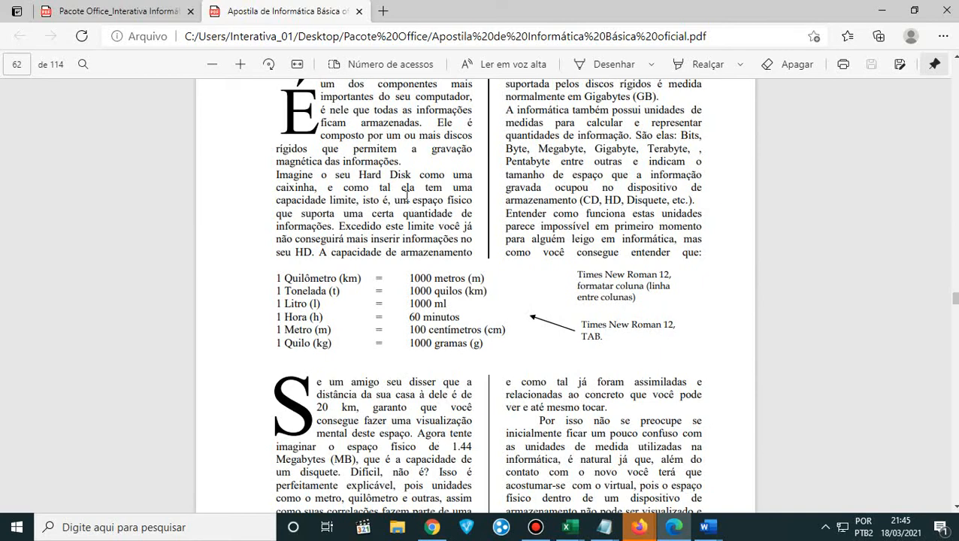
{"action": "scroll", "coordinate": [421, 275], "scroll_direction": "up", "scroll_amount": 1}
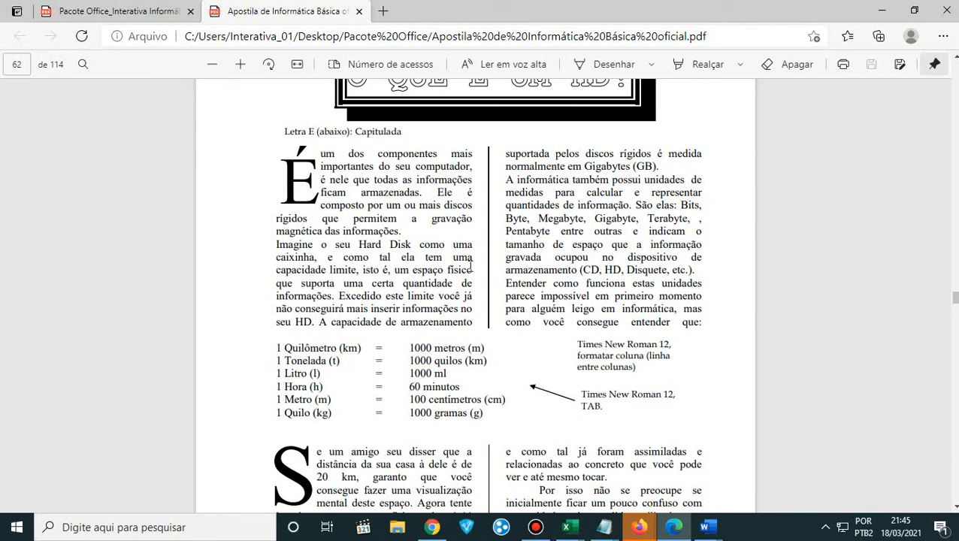
{"action": "scroll", "coordinate": [444, 312], "scroll_direction": "down", "scroll_amount": 8}
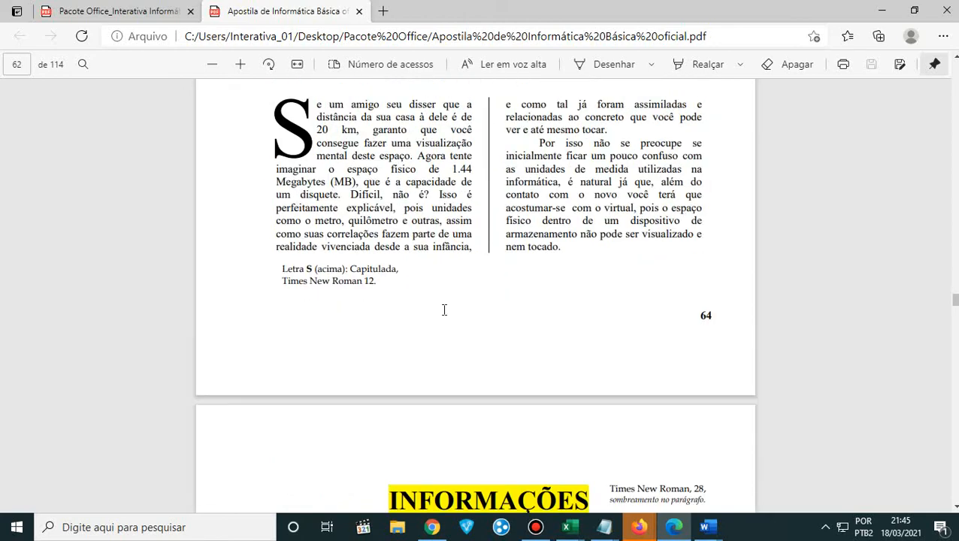
- Look through the handout exercises from INFORMAÇÕES and the drawing shapes to CONFIGURANDO A PÁGINA and Exercícios Complementares
{"action": "scroll", "coordinate": [443, 314], "scroll_direction": "down", "scroll_amount": 2}
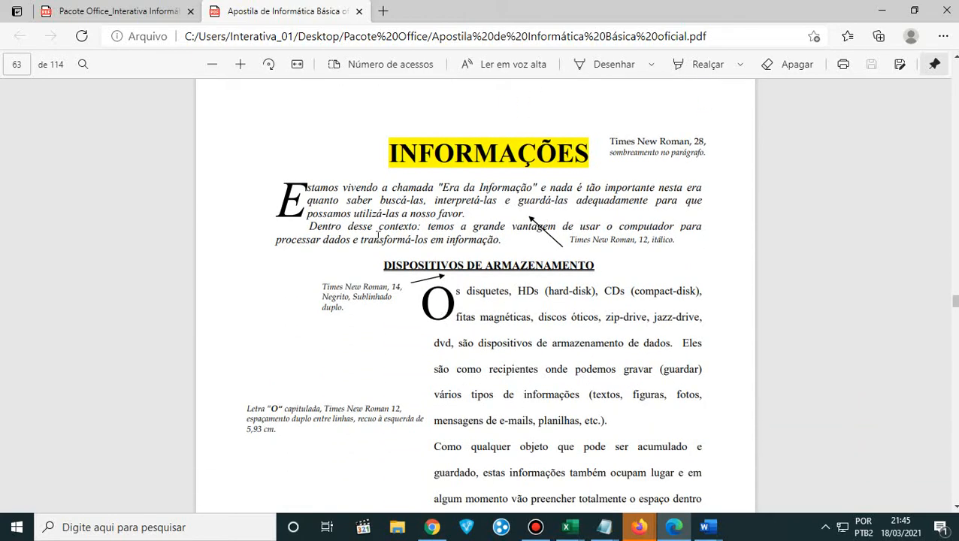
{"action": "scroll", "coordinate": [456, 353], "scroll_direction": "down", "scroll_amount": 10}
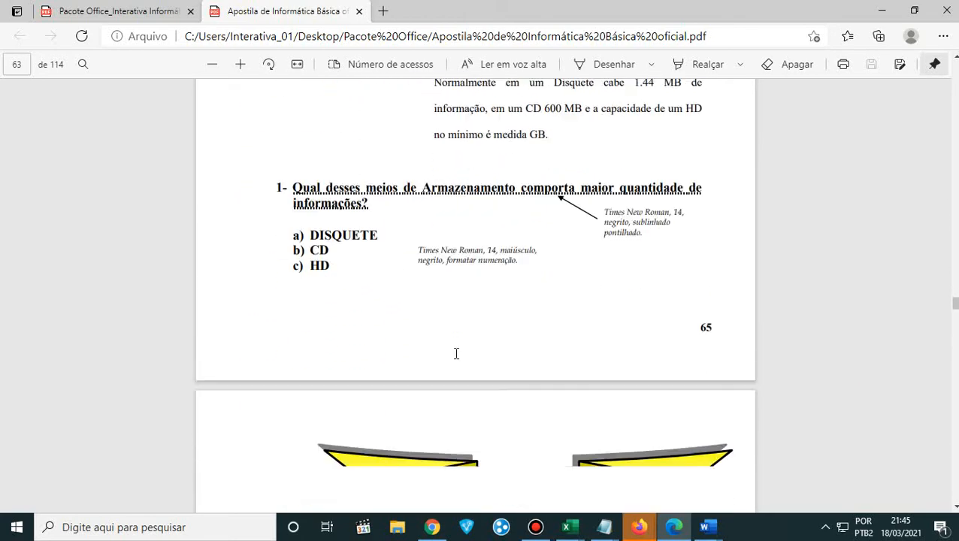
{"action": "scroll", "coordinate": [456, 353], "scroll_direction": "down", "scroll_amount": 10}
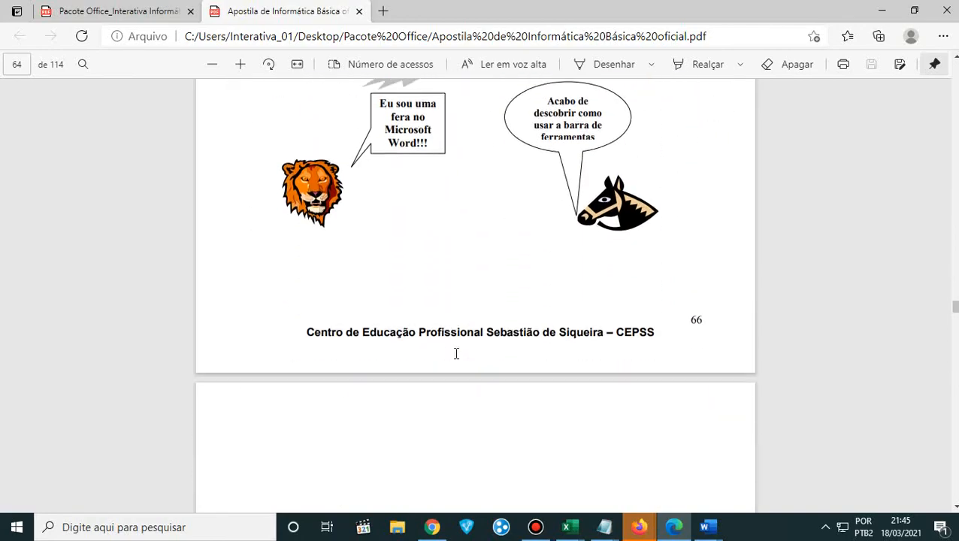
{"action": "scroll", "coordinate": [457, 353], "scroll_direction": "down", "scroll_amount": 10}
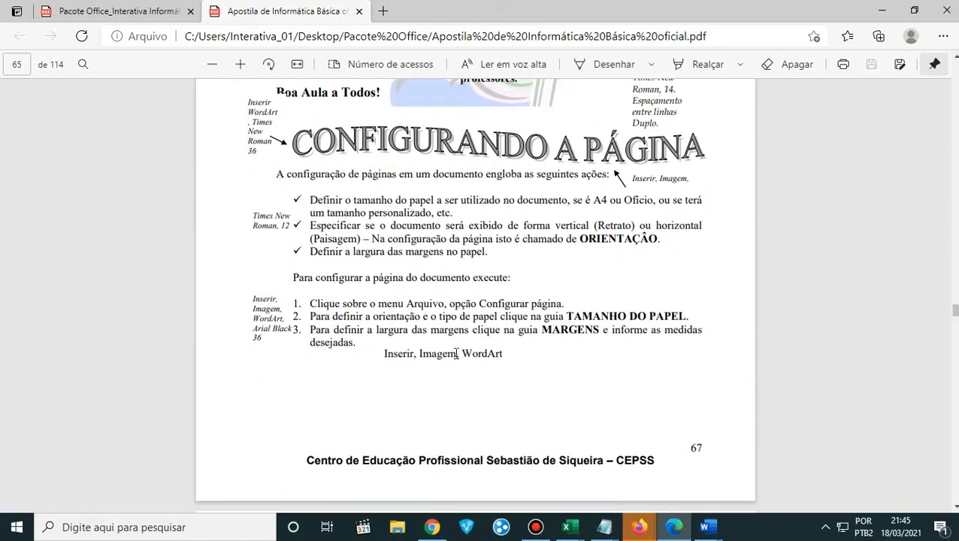
{"action": "scroll", "coordinate": [456, 354], "scroll_direction": "down", "scroll_amount": 10}
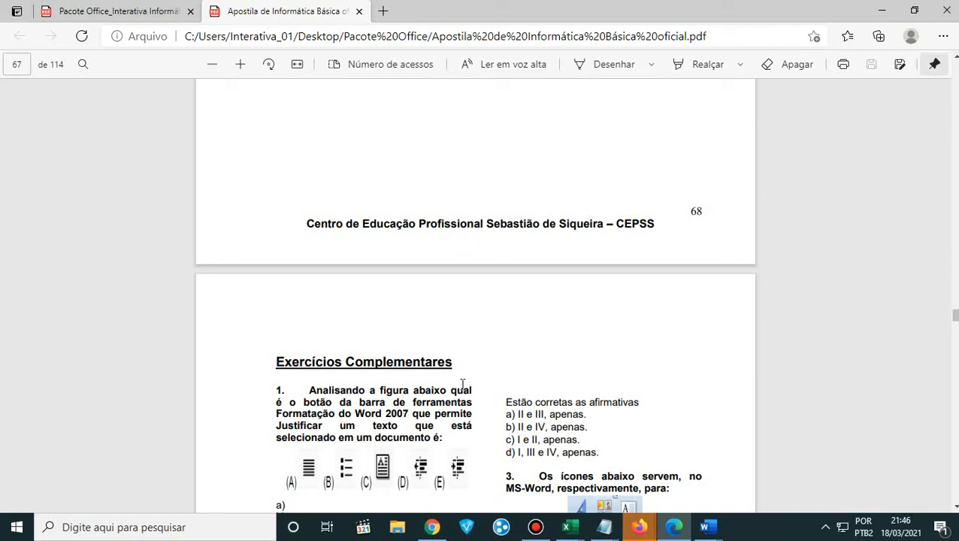
- Switch to the Google Meet call in Firefox to read the chat messages, and return to the handout
{"action": "mouse_move", "coordinate": [639, 531]}
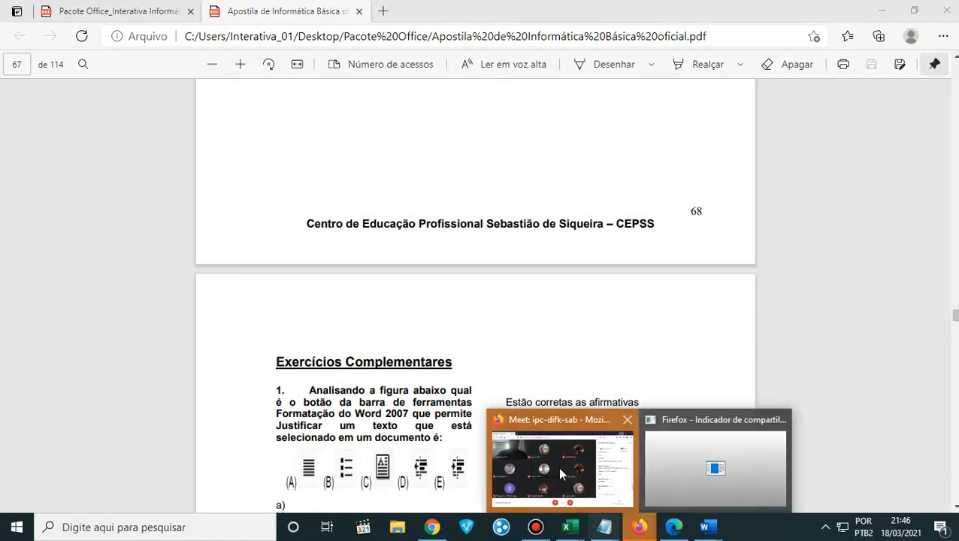
{"action": "left_click", "coordinate": [558, 466]}
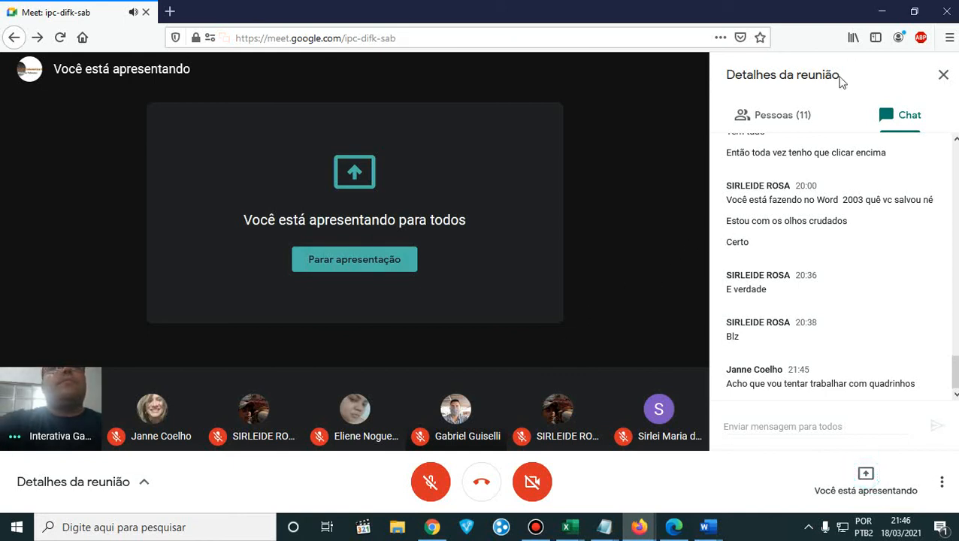
{"action": "left_click", "coordinate": [877, 12]}
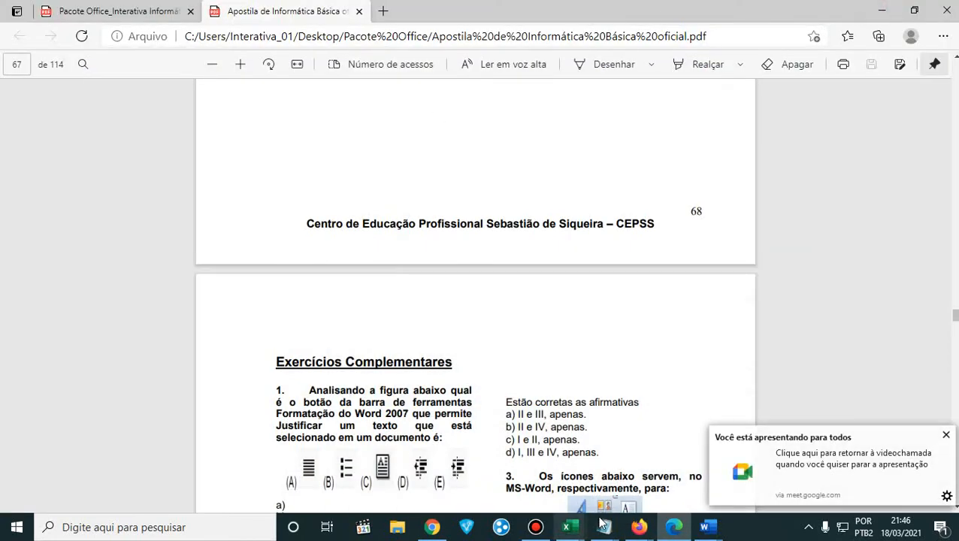
- Switch to the blank Documento1 in Word and look over the gallery of insertable shapes
{"action": "mouse_move", "coordinate": [704, 527]}
{"action": "left_click", "coordinate": [754, 489]}
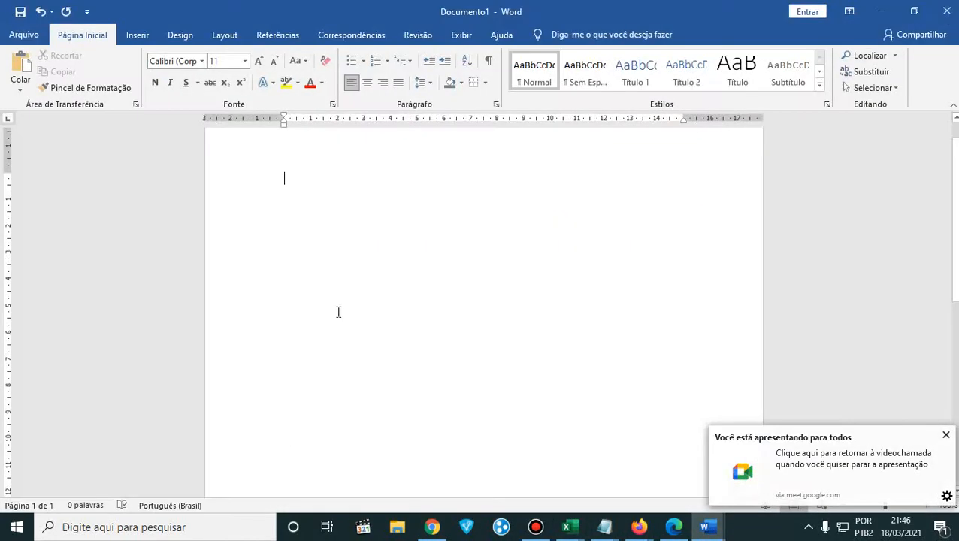
{"action": "left_click", "coordinate": [139, 36]}
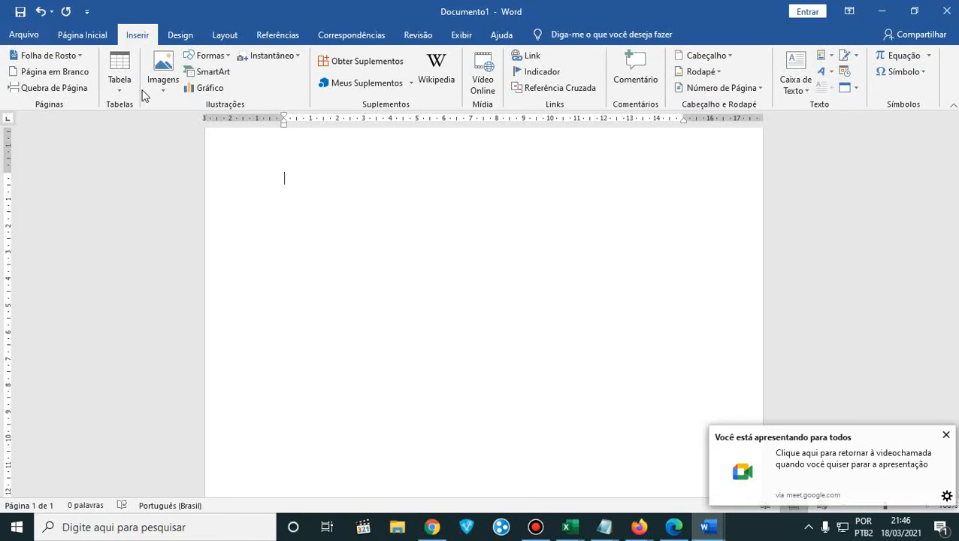
{"action": "left_click", "coordinate": [209, 56]}
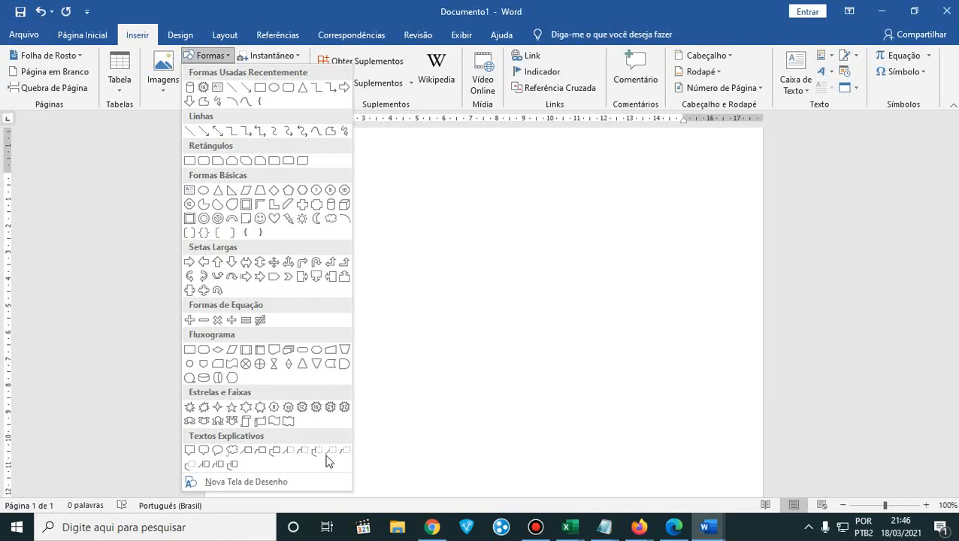
{"action": "left_click", "coordinate": [475, 293]}
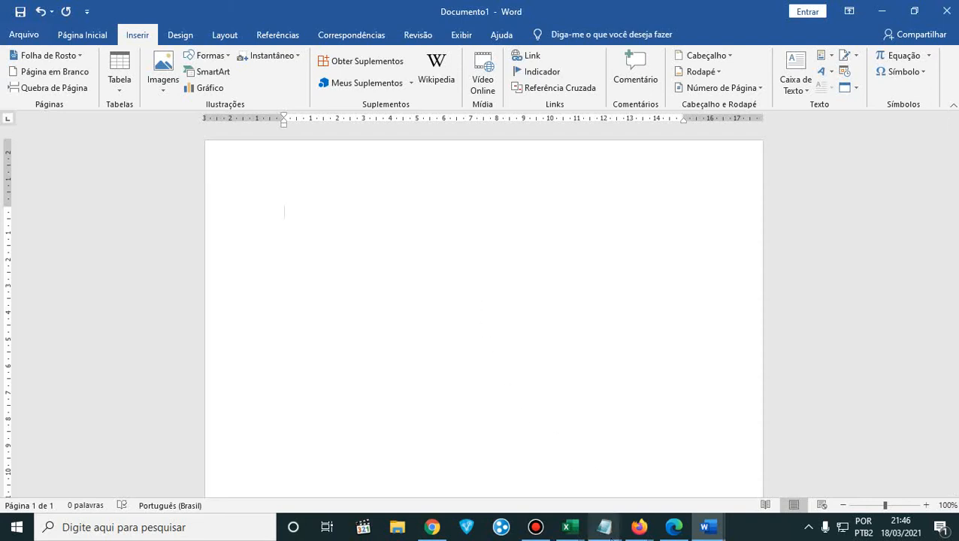
- Switch to Notepad and highlight the whole project list from Jornal to Convites / Flyers / Anúncios for review
{"action": "mouse_move", "coordinate": [604, 527]}
{"action": "left_click", "coordinate": [660, 480]}
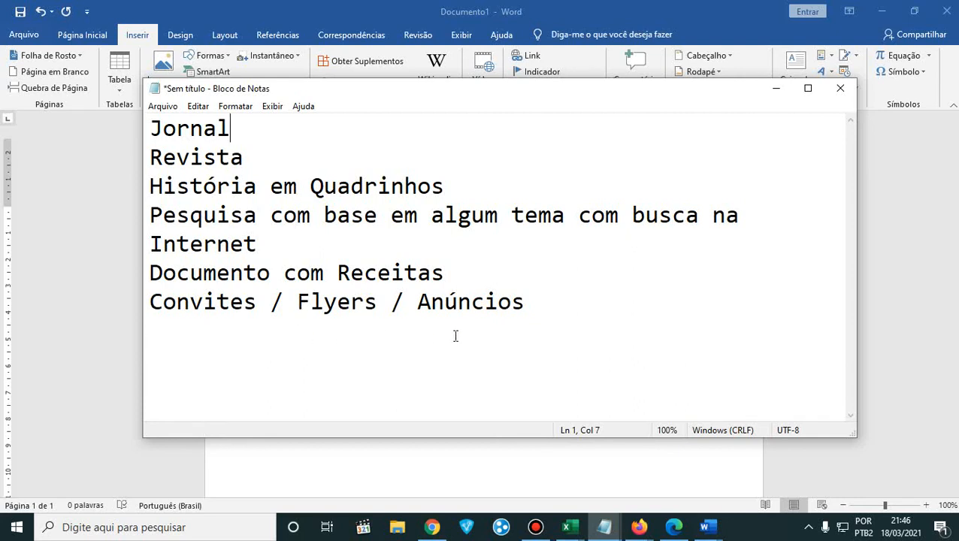
{"action": "left_click_drag", "start_coordinate": [537, 312], "coordinate": [140, 132]}
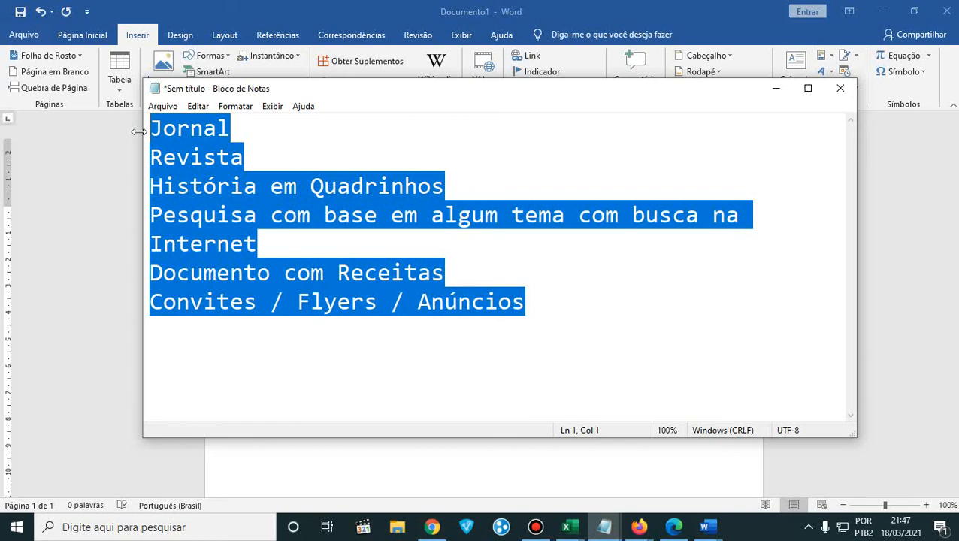
{"action": "left_click", "coordinate": [784, 96]}
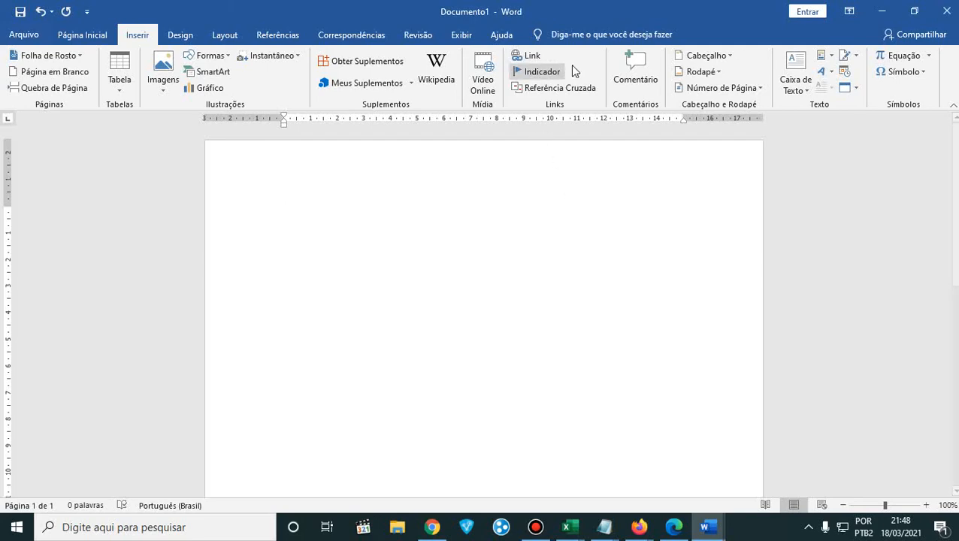
- Check the Google Meet chat in Firefox for new messages and switch back to the blank Documento1 in Word
{"action": "left_click", "coordinate": [880, 12]}
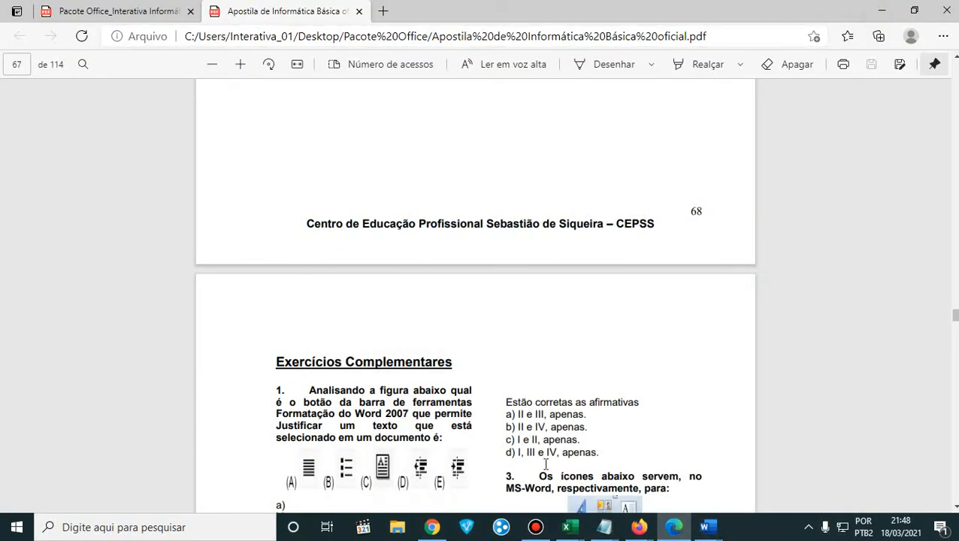
{"action": "mouse_move", "coordinate": [639, 527]}
{"action": "left_click", "coordinate": [544, 481]}
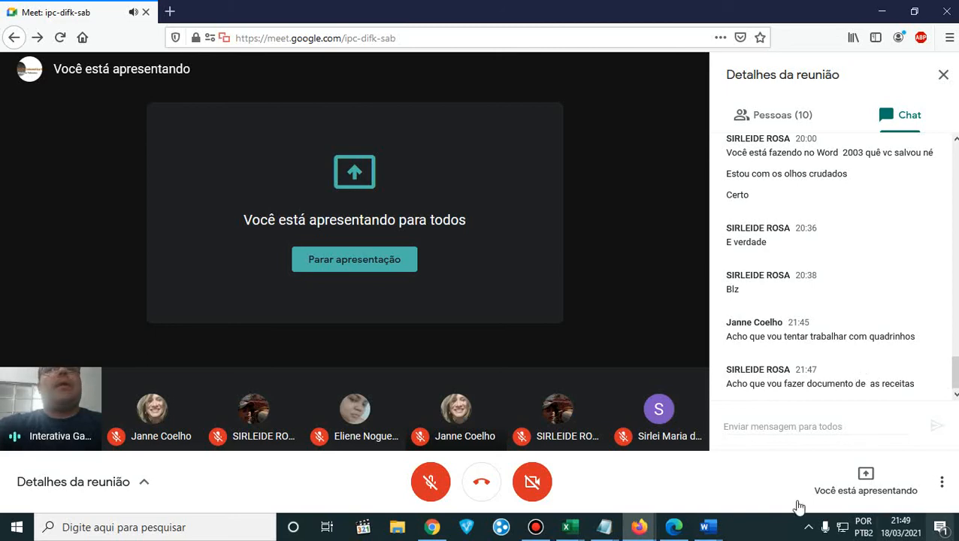
{"action": "mouse_move", "coordinate": [719, 534]}
{"action": "mouse_move", "coordinate": [671, 474]}
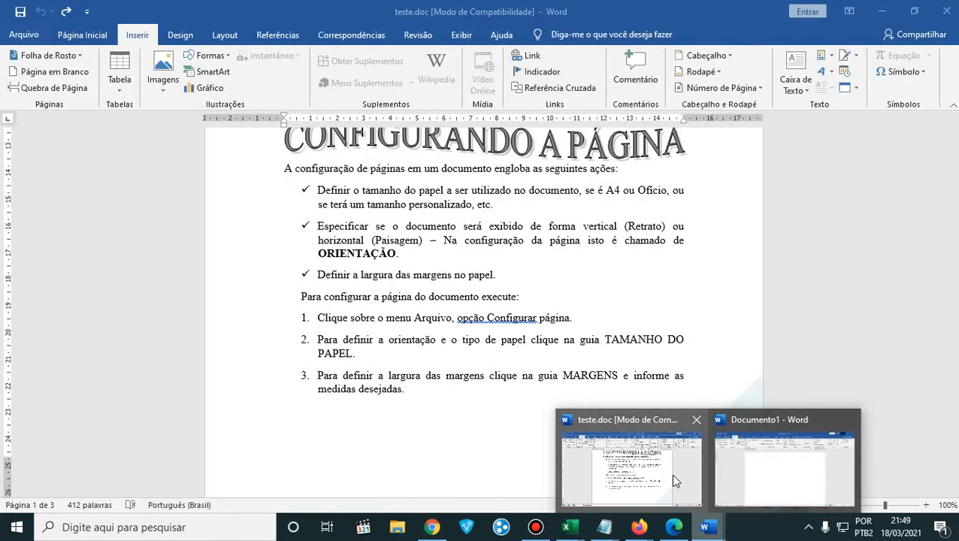
{"action": "mouse_move", "coordinate": [739, 467]}
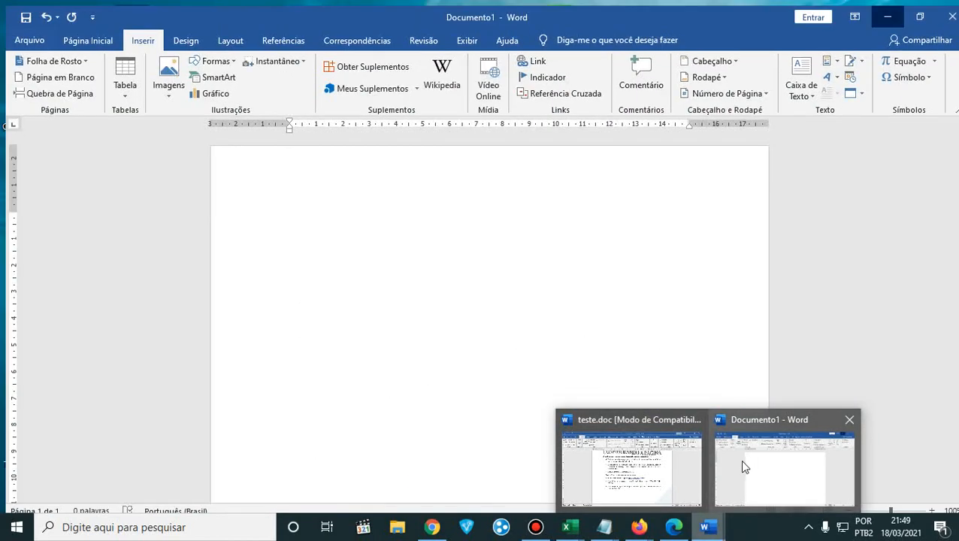
{"action": "left_click", "coordinate": [775, 473]}
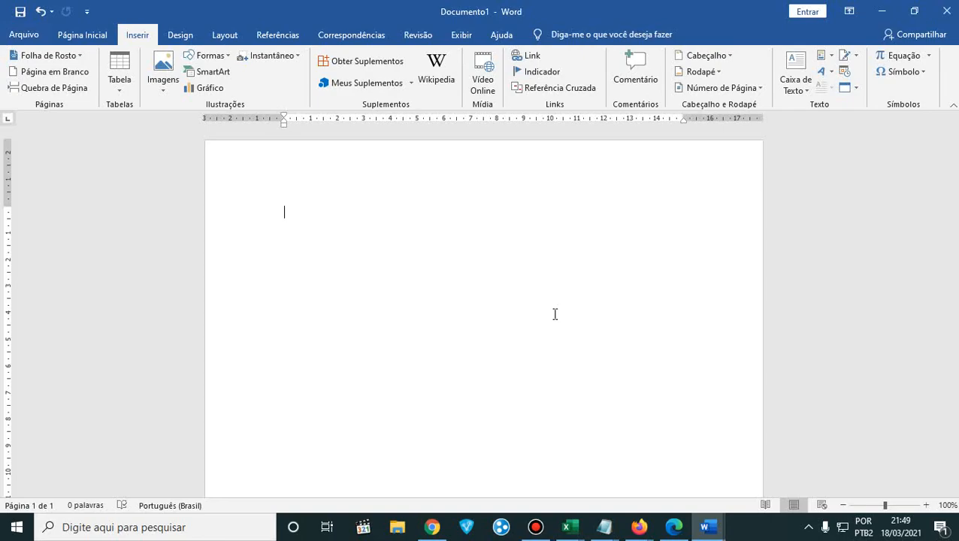
- Switch to the handout PDF in Edge and review the drawing shapes, page setup, page numbering, and header and footer exercises
{"action": "left_click", "coordinate": [673, 527]}
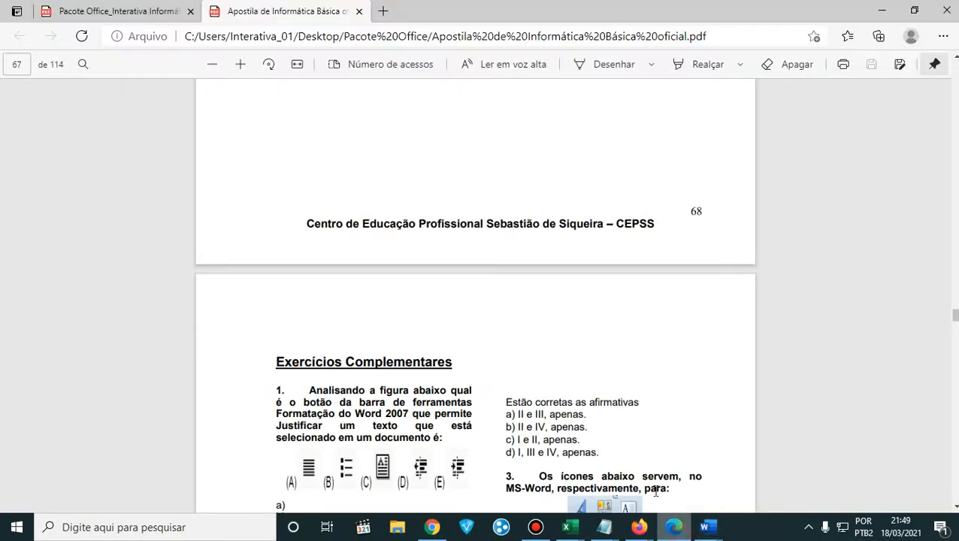
{"action": "scroll", "coordinate": [623, 387], "scroll_direction": "up", "scroll_amount": 20}
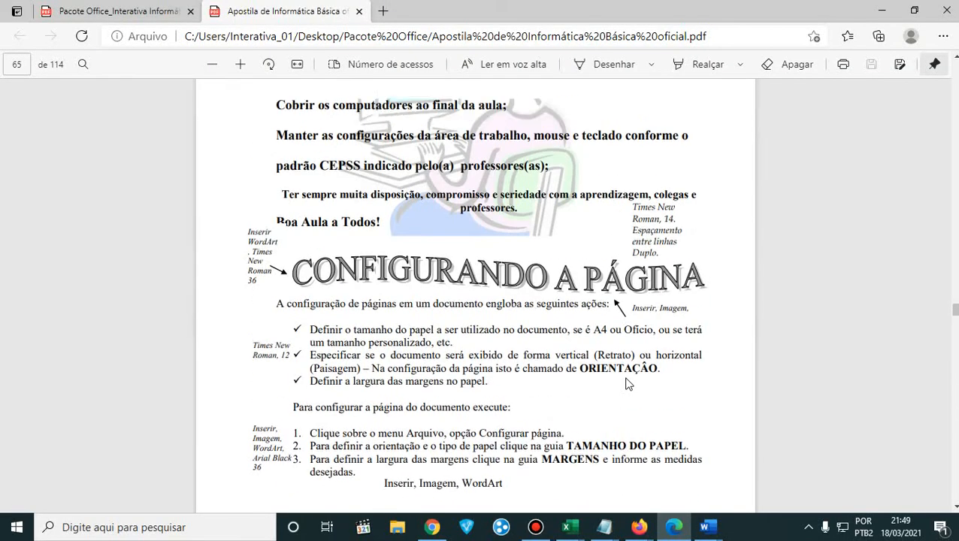
{"action": "scroll", "coordinate": [628, 384], "scroll_direction": "up", "scroll_amount": 10}
{"action": "scroll", "coordinate": [628, 384], "scroll_direction": "down", "scroll_amount": 5}
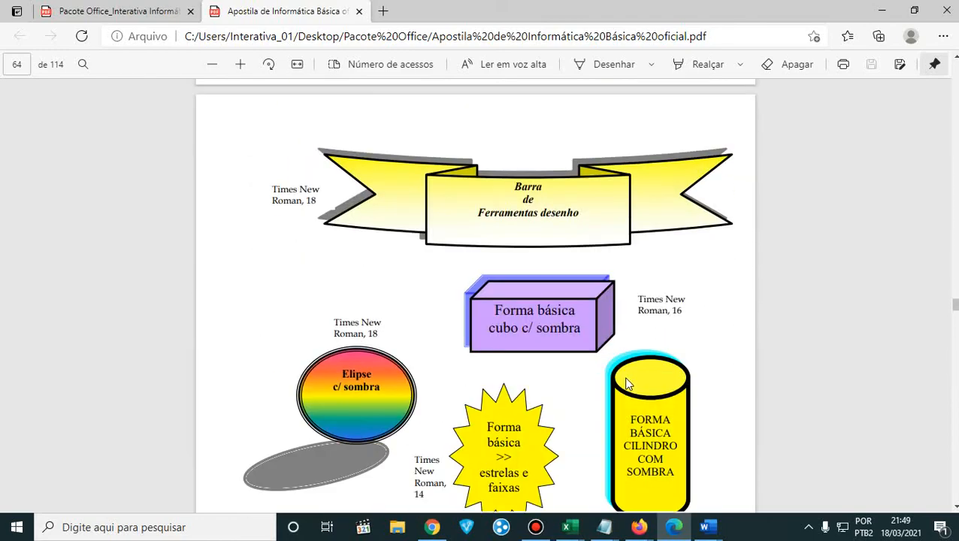
{"action": "scroll", "coordinate": [629, 384], "scroll_direction": "down", "scroll_amount": 10}
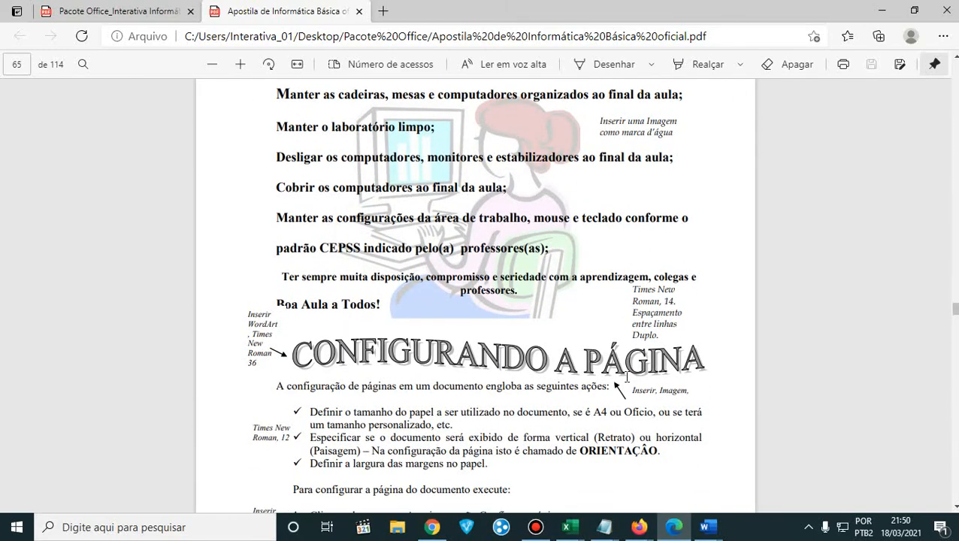
{"action": "scroll", "coordinate": [627, 376], "scroll_direction": "down", "scroll_amount": 10}
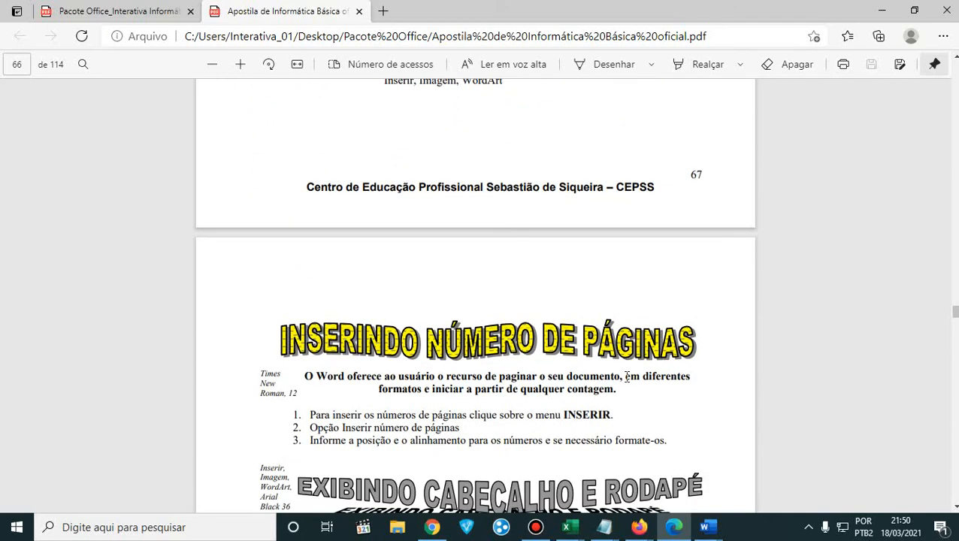
{"action": "scroll", "coordinate": [627, 375], "scroll_direction": "down", "scroll_amount": 10}
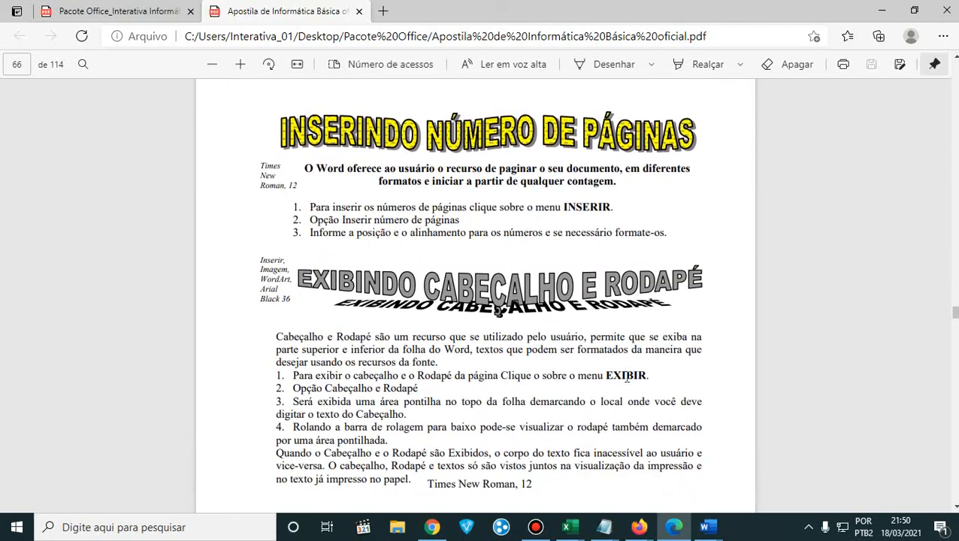
- Examine the multiple-choice Word questions under Exercícios Complementares, through question 12 and up to the Microsoft Excel introduction
{"action": "scroll", "coordinate": [627, 375], "scroll_direction": "down", "scroll_amount": 10}
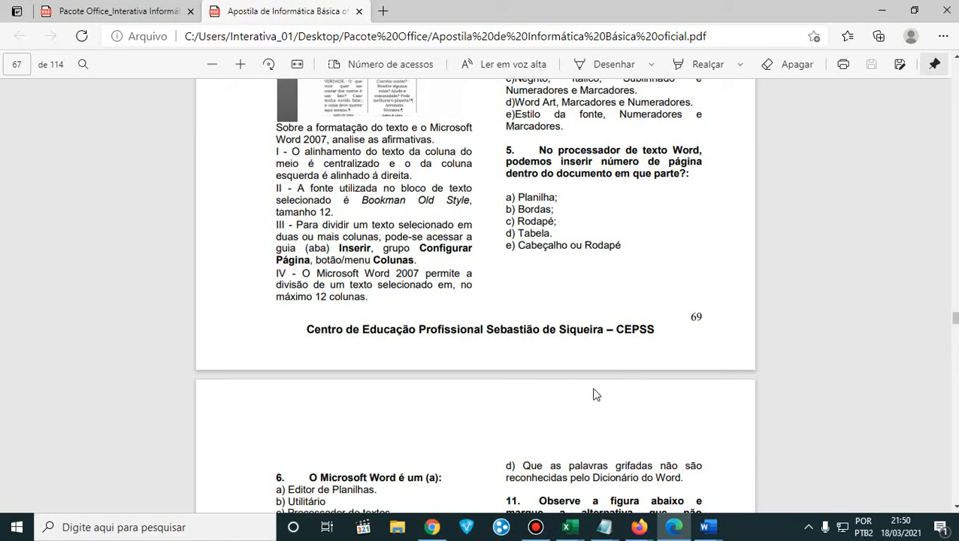
{"action": "scroll", "coordinate": [609, 376], "scroll_direction": "down", "scroll_amount": 3}
{"action": "scroll", "coordinate": [610, 365], "scroll_direction": "down", "scroll_amount": 2}
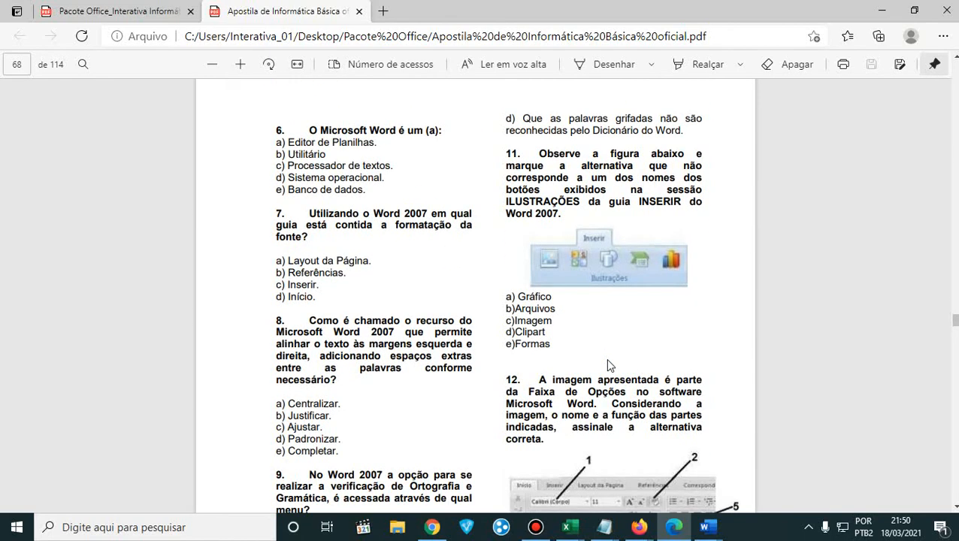
{"action": "scroll", "coordinate": [559, 274], "scroll_direction": "up", "scroll_amount": 2}
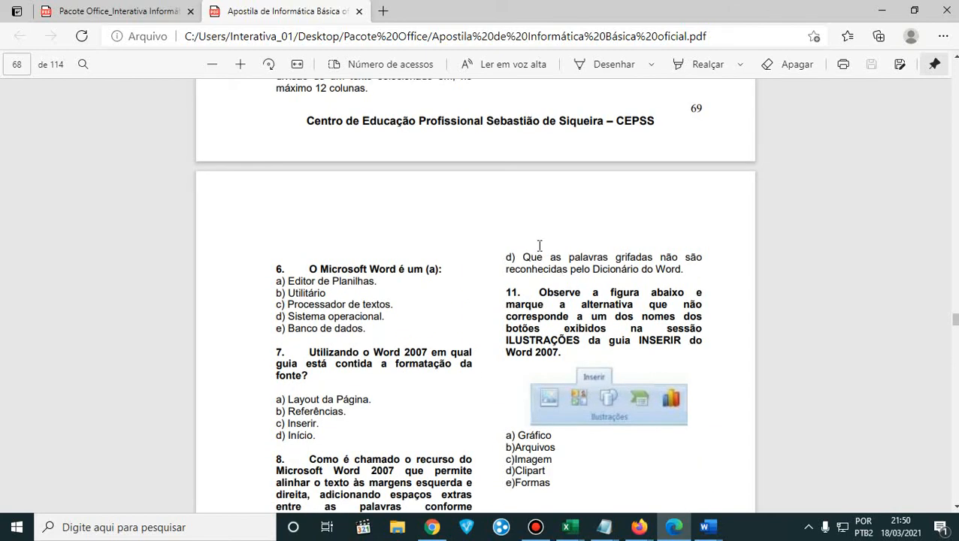
{"action": "scroll", "coordinate": [542, 284], "scroll_direction": "down", "scroll_amount": 3}
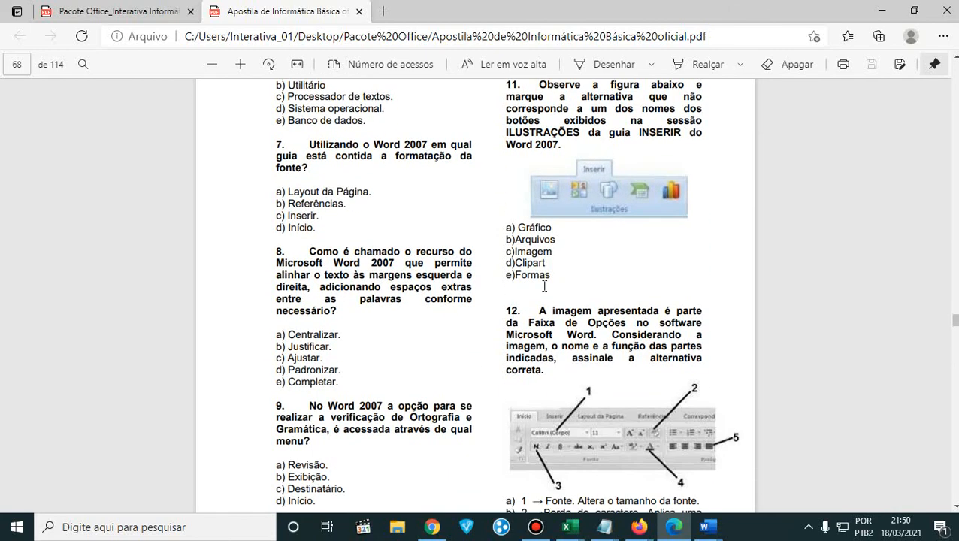
{"action": "scroll", "coordinate": [544, 286], "scroll_direction": "down", "scroll_amount": 2}
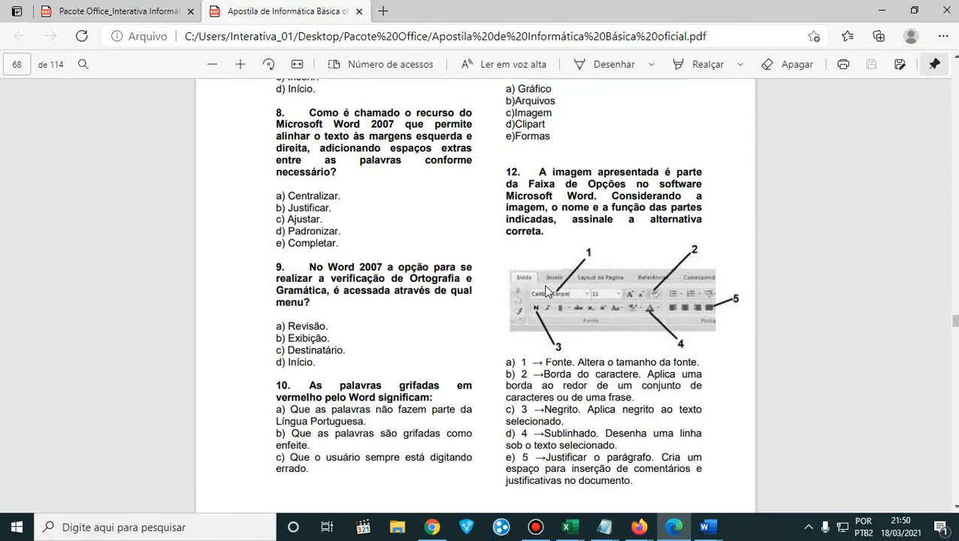
{"action": "scroll", "coordinate": [546, 292], "scroll_direction": "up", "scroll_amount": 7}
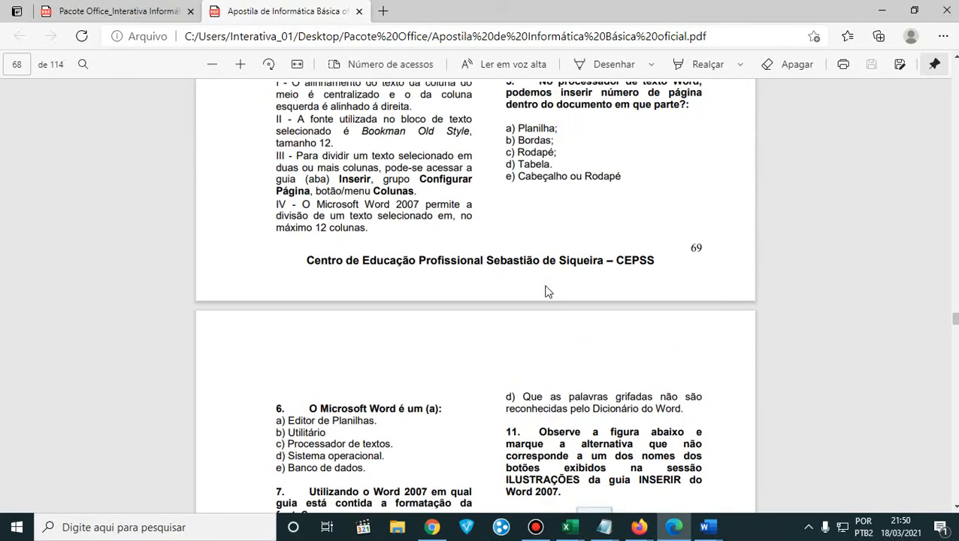
{"action": "scroll", "coordinate": [546, 292], "scroll_direction": "up", "scroll_amount": 5}
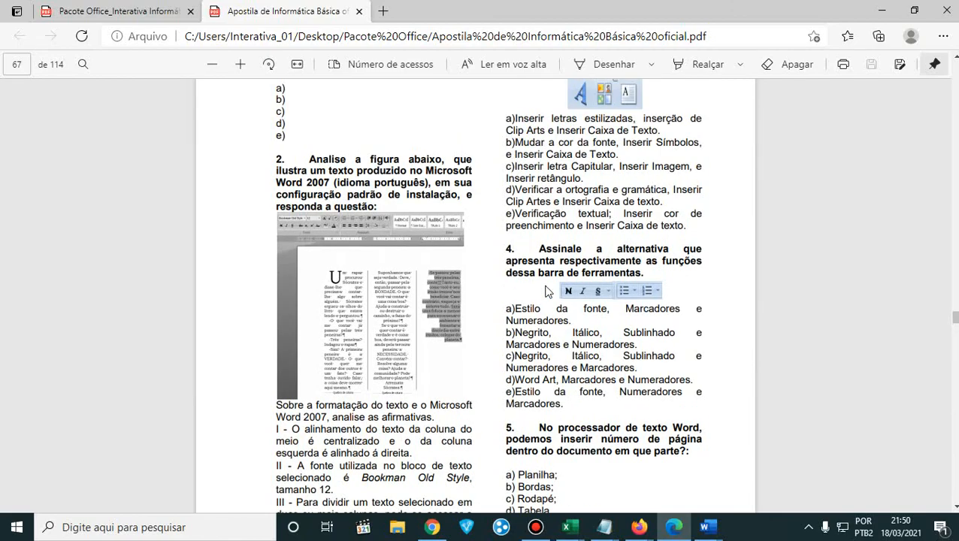
{"action": "scroll", "coordinate": [546, 291], "scroll_direction": "down", "scroll_amount": 6}
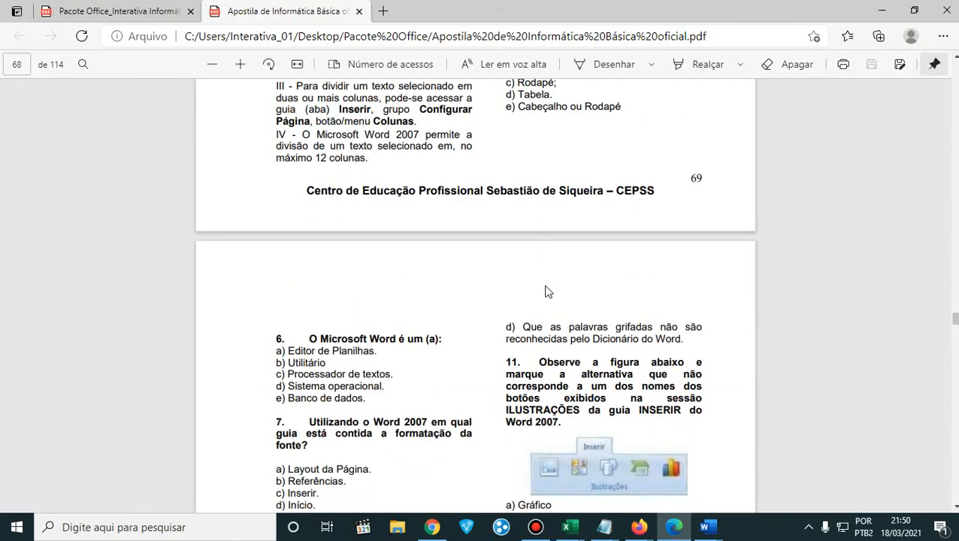
{"action": "scroll", "coordinate": [546, 291], "scroll_direction": "down", "scroll_amount": 10}
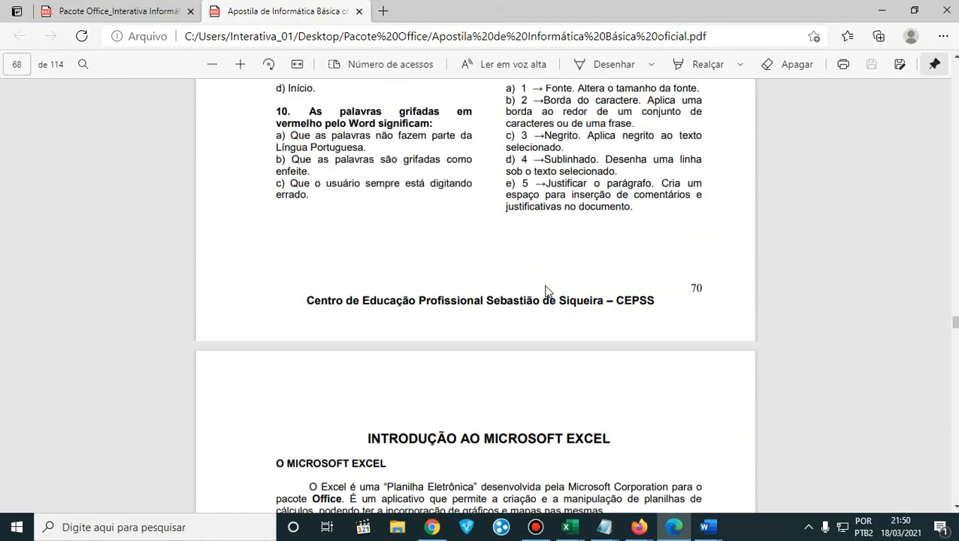
- Go back over the multiple-choice Word questions under Exercícios Complementares, from question 12 to question 1
{"action": "scroll", "coordinate": [547, 291], "scroll_direction": "up", "scroll_amount": 6}
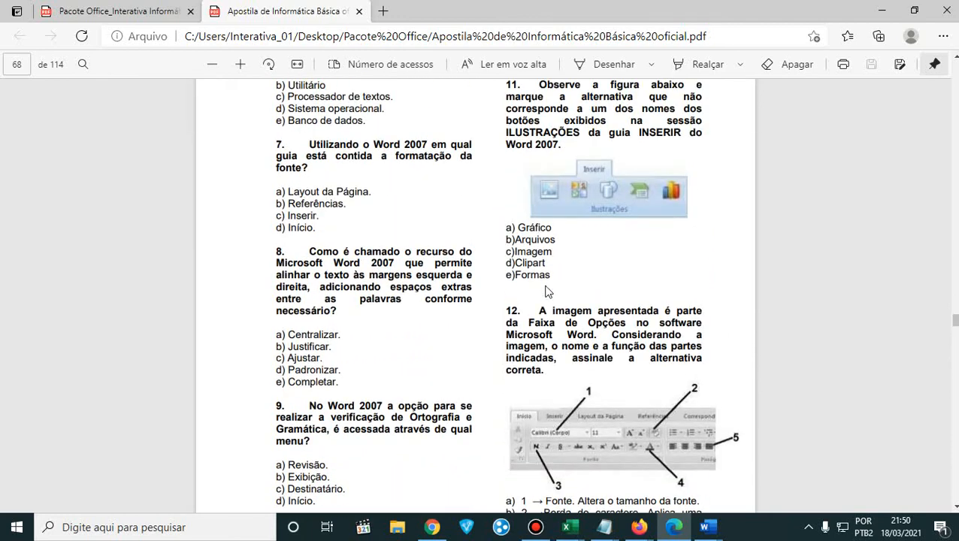
{"action": "scroll", "coordinate": [547, 292], "scroll_direction": "up", "scroll_amount": 3}
{"action": "scroll", "coordinate": [546, 291], "scroll_direction": "up", "scroll_amount": 2}
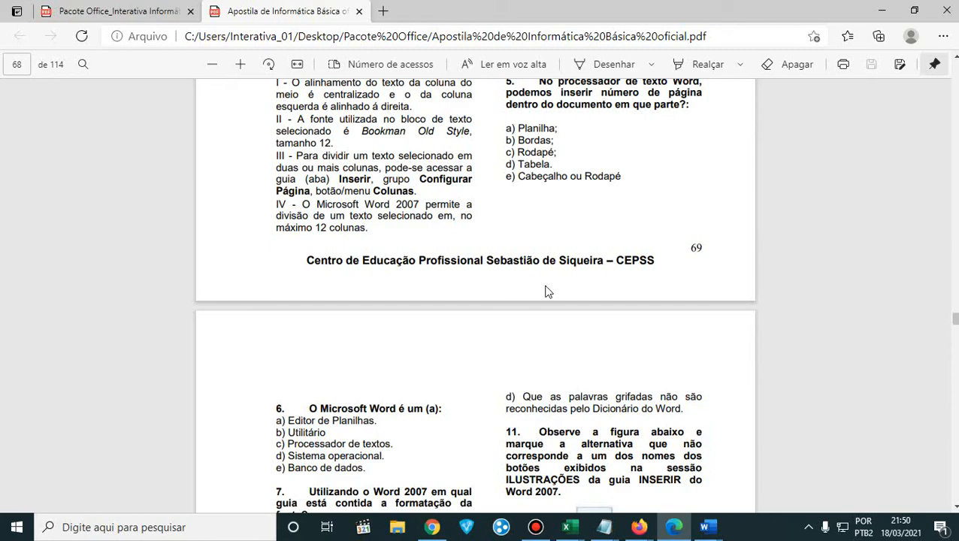
{"action": "scroll", "coordinate": [600, 315], "scroll_direction": "up", "scroll_amount": 5}
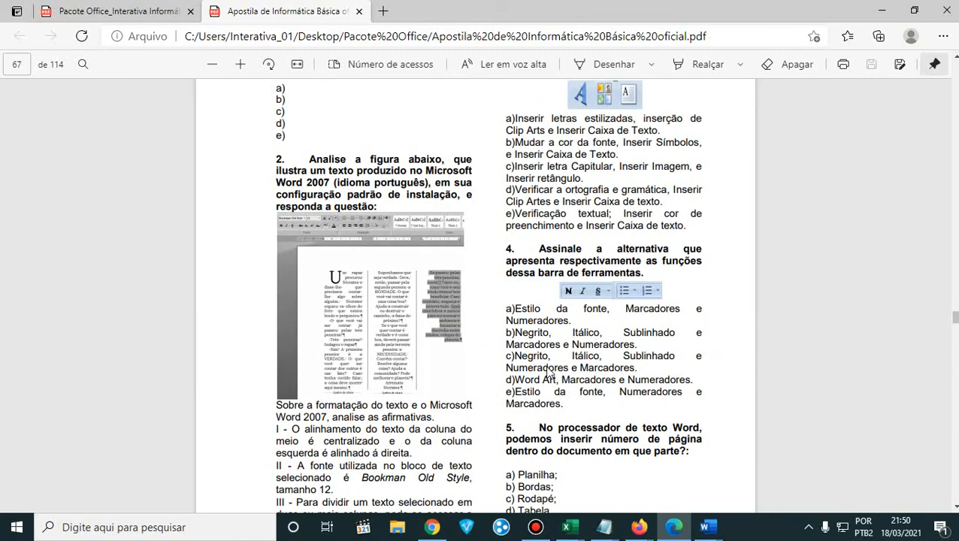
{"action": "scroll", "coordinate": [549, 372], "scroll_direction": "up", "scroll_amount": 2}
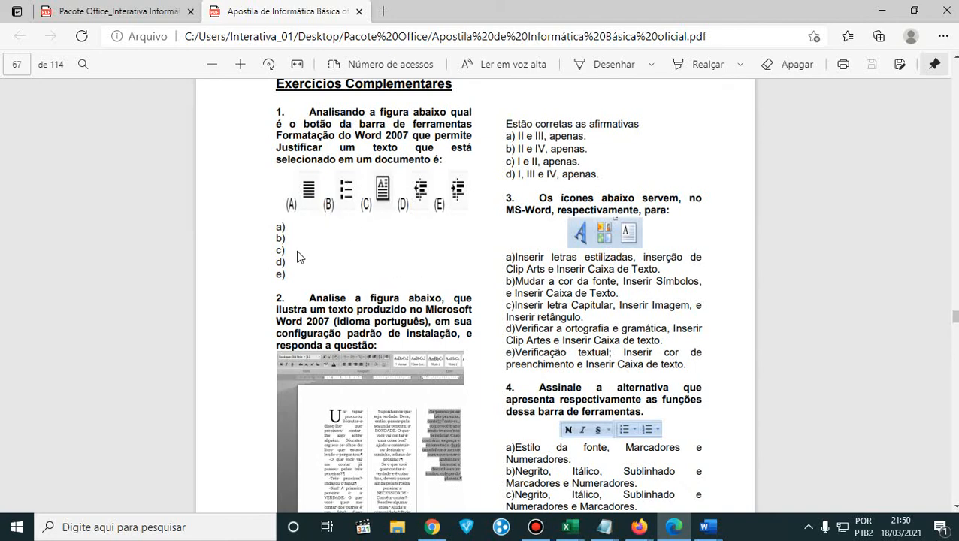
{"action": "scroll", "coordinate": [298, 262], "scroll_direction": "down", "scroll_amount": 10}
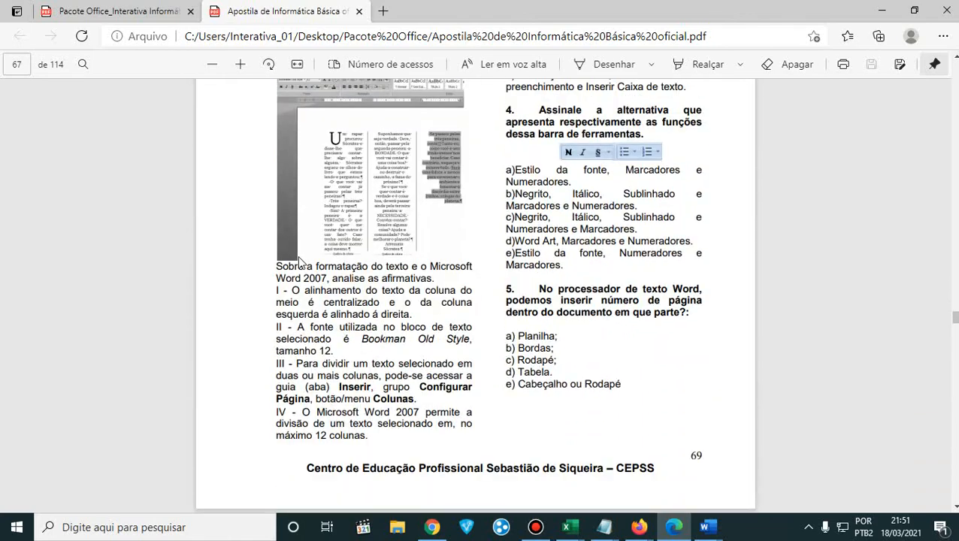
{"action": "scroll", "coordinate": [299, 258], "scroll_direction": "up", "scroll_amount": 2}
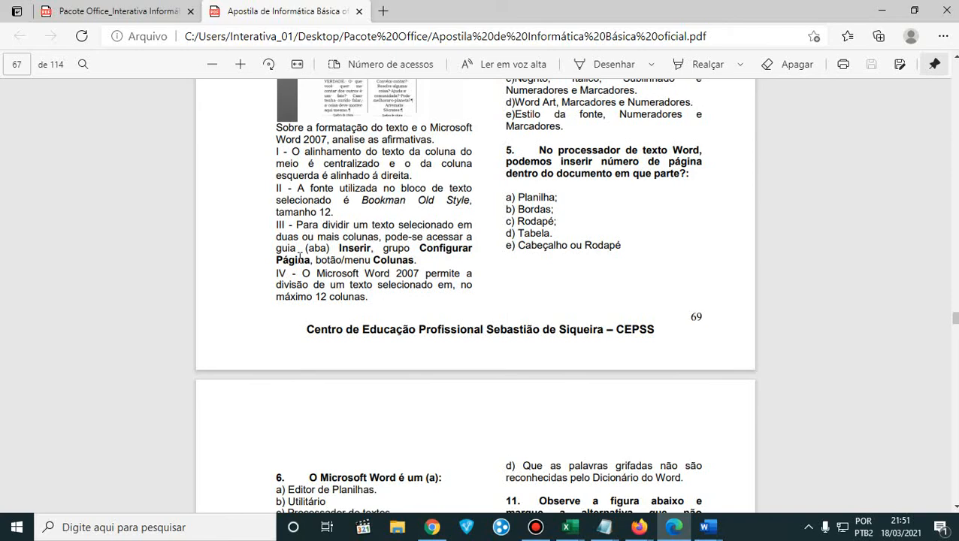
{"action": "scroll", "coordinate": [299, 257], "scroll_direction": "up", "scroll_amount": 8}
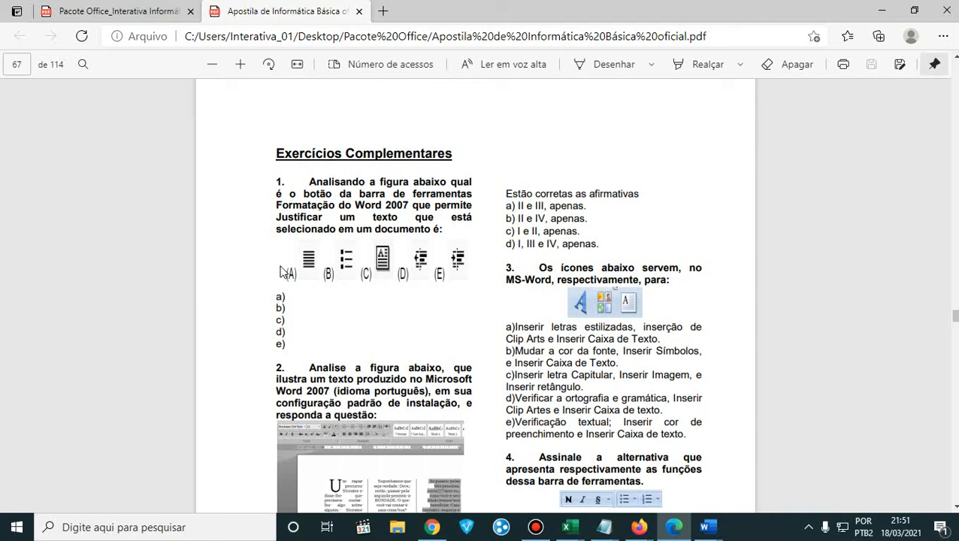
- Skim the end of the header and footer exercise and the complementary questions again, ending at the Introdução ao Microsoft Excel heading
{"action": "scroll", "coordinate": [304, 294], "scroll_direction": "up", "scroll_amount": 8}
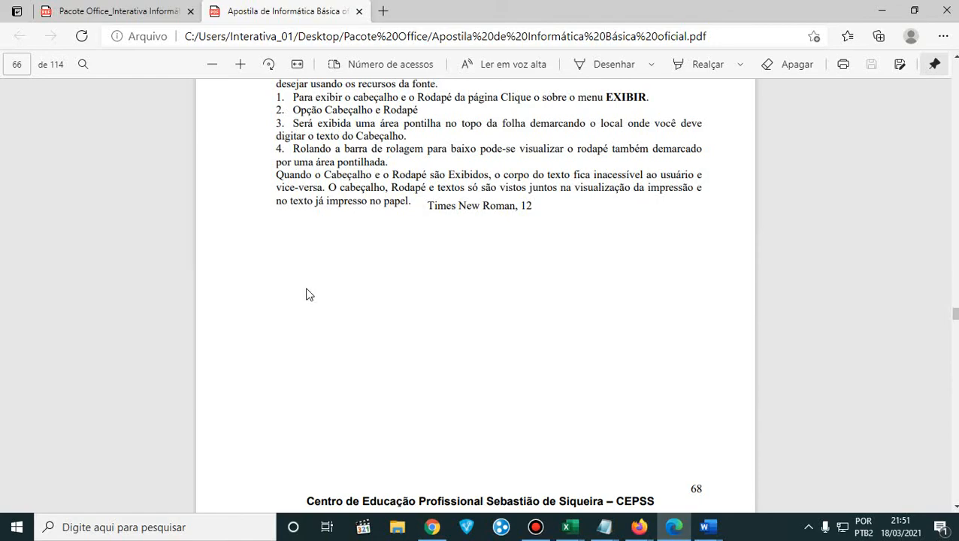
{"action": "scroll", "coordinate": [306, 293], "scroll_direction": "down", "scroll_amount": 10}
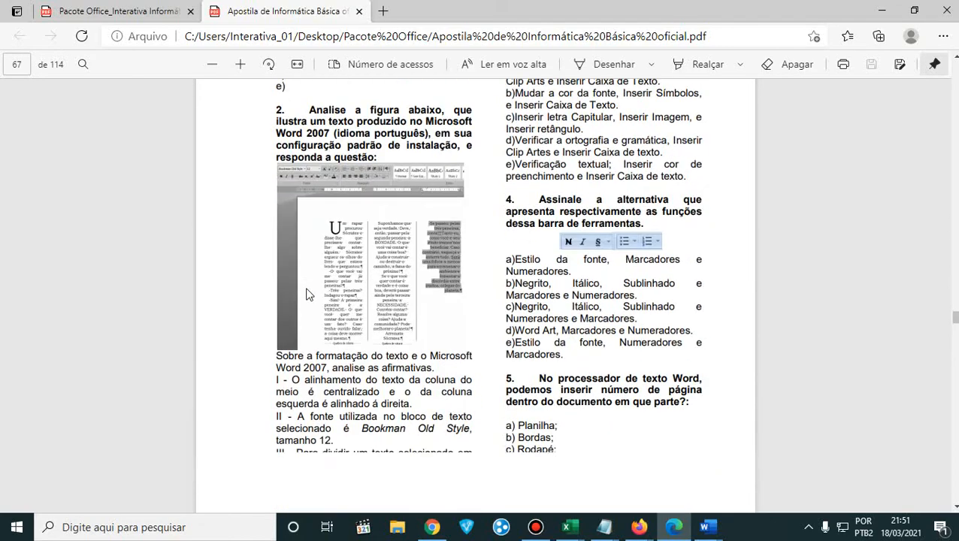
{"action": "scroll", "coordinate": [306, 294], "scroll_direction": "down", "scroll_amount": 10}
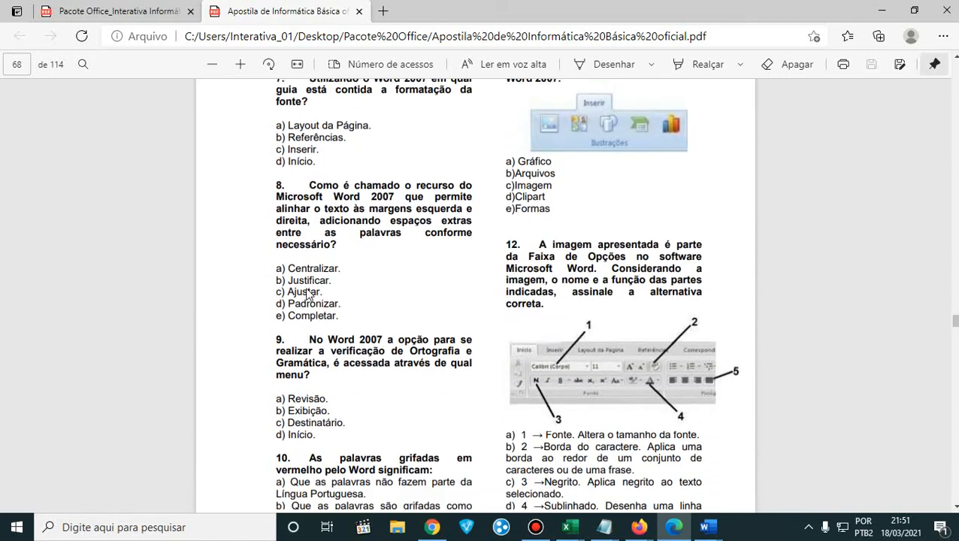
{"action": "scroll", "coordinate": [306, 293], "scroll_direction": "down", "scroll_amount": 8}
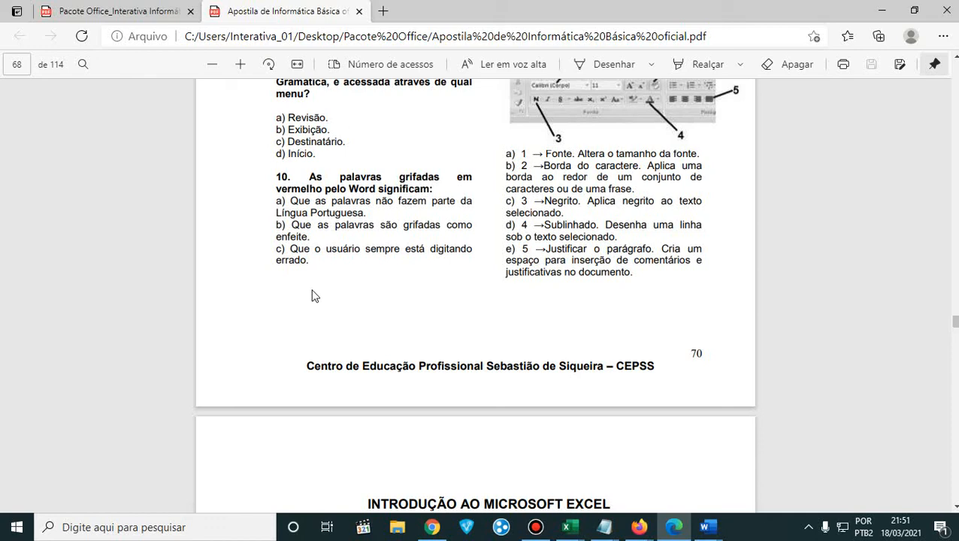
{"action": "scroll", "coordinate": [312, 296], "scroll_direction": "down", "scroll_amount": 1}
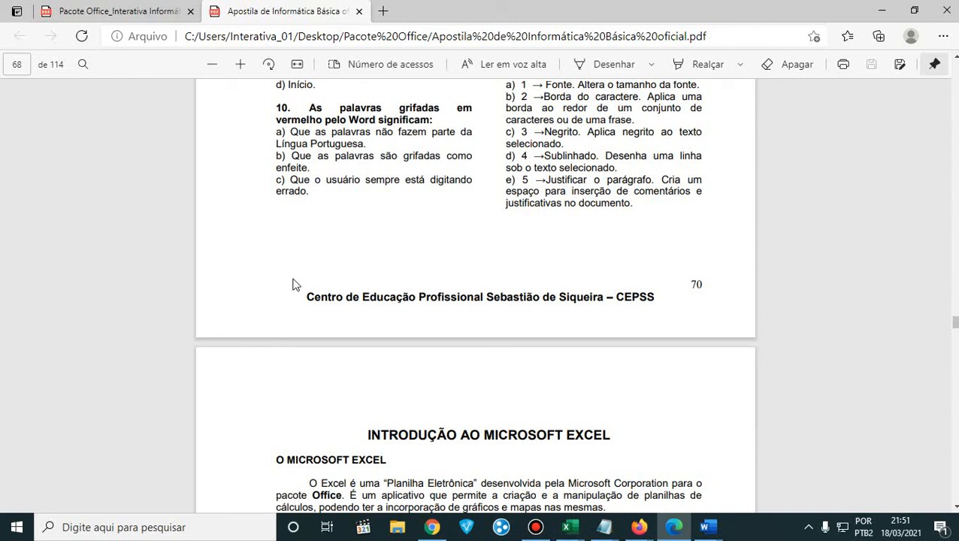
- Minimize the handout PDF and the blank Word document, and read the new messages in the Google Meet chat in Firefox
{"action": "left_click", "coordinate": [881, 12]}
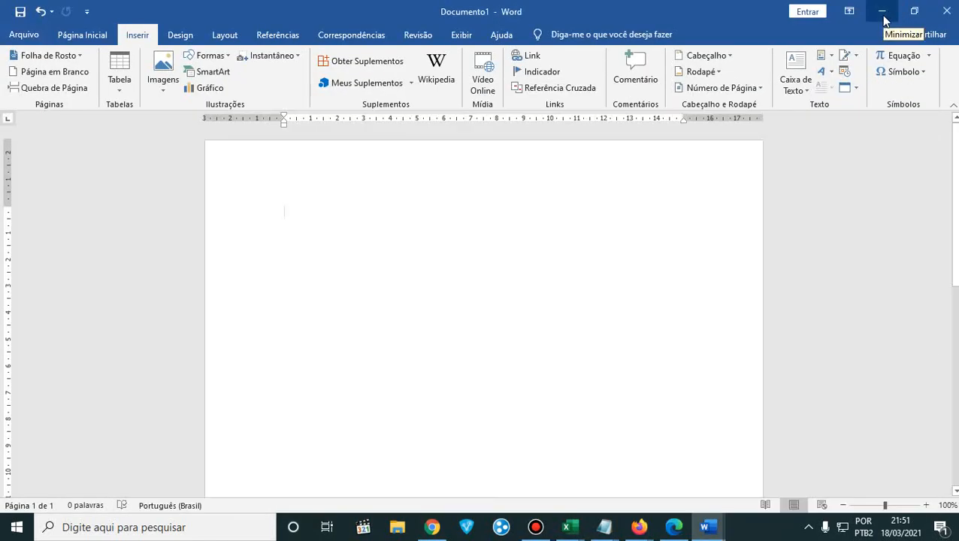
{"action": "left_click", "coordinate": [882, 16]}
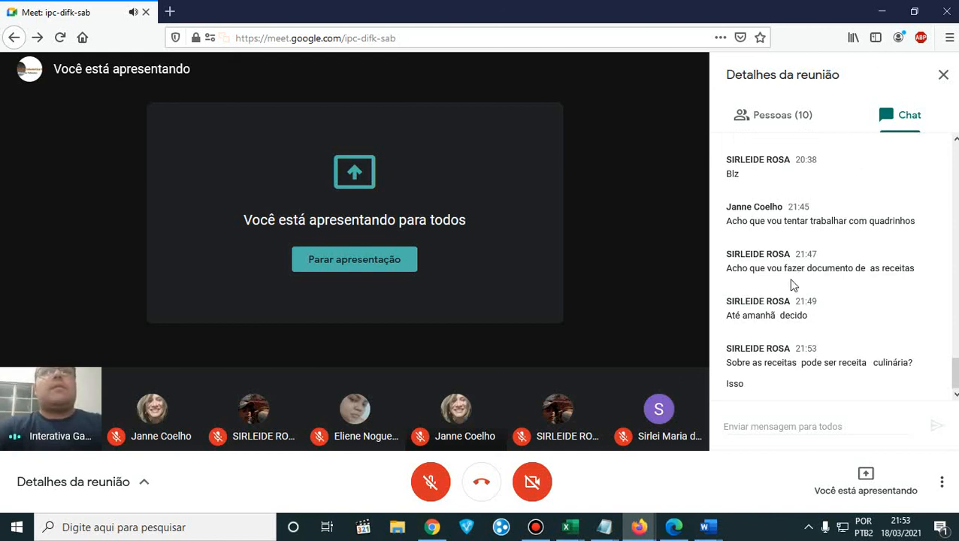
{"action": "mouse_move", "coordinate": [704, 527]}
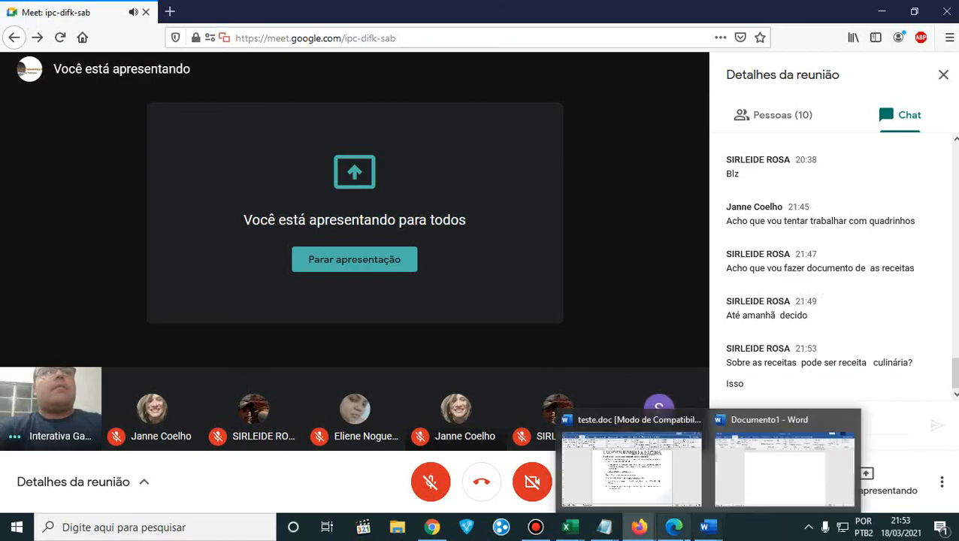
- Return to the handout PDF in Edge, find the Cursos Existentes exercise on page 61, and dismiss the Meet presentation notification
{"action": "left_click", "coordinate": [674, 527]}
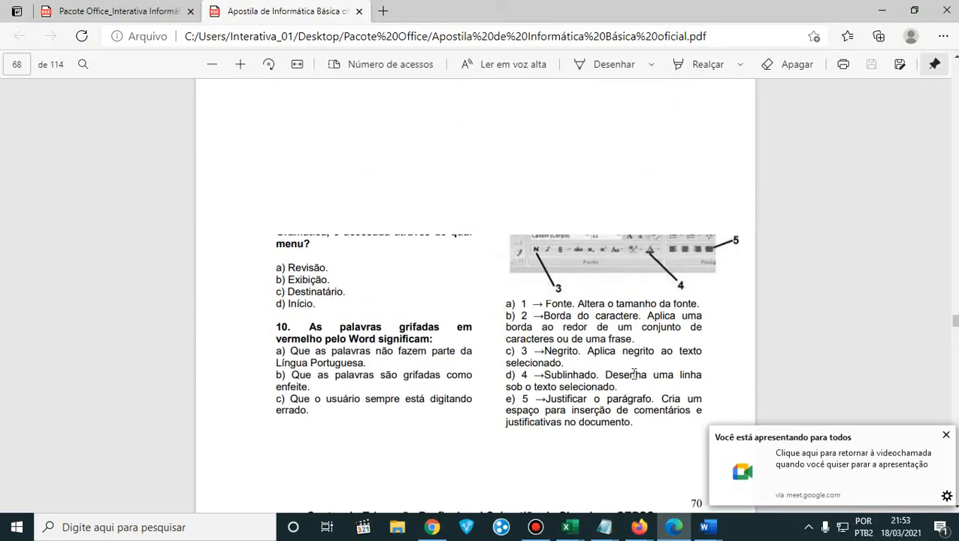
{"action": "scroll", "coordinate": [634, 374], "scroll_direction": "up", "scroll_amount": 20}
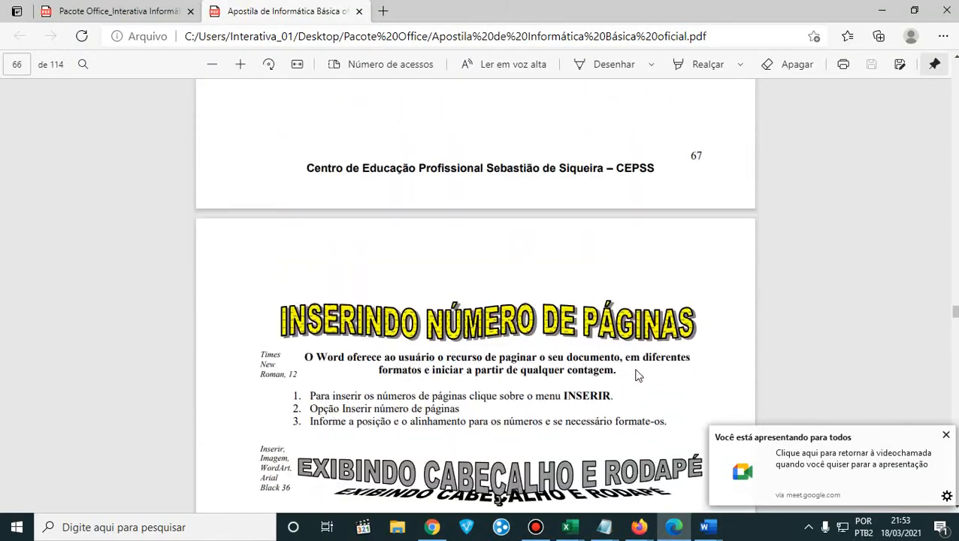
{"action": "scroll", "coordinate": [635, 375], "scroll_direction": "up", "scroll_amount": 20}
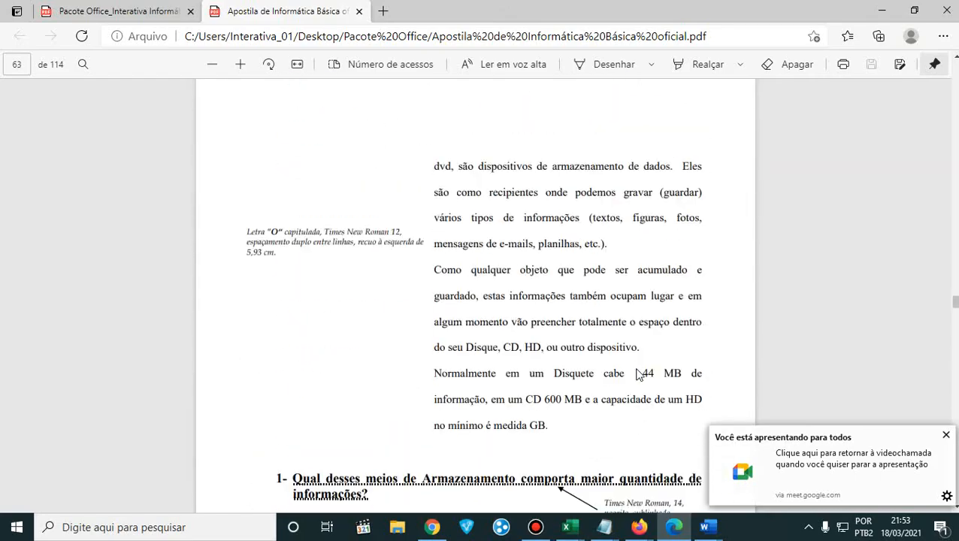
{"action": "scroll", "coordinate": [635, 374], "scroll_direction": "up", "scroll_amount": 15}
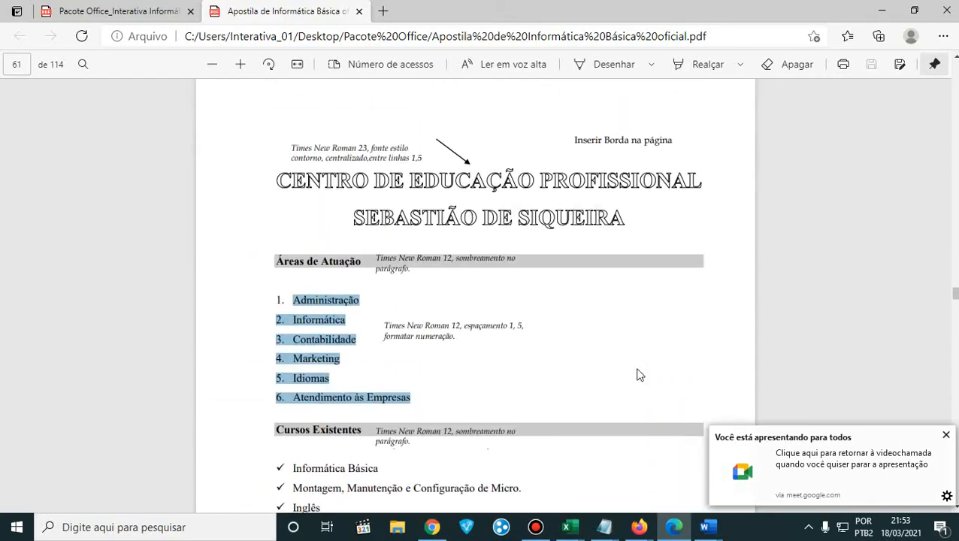
{"action": "scroll", "coordinate": [637, 375], "scroll_direction": "down", "scroll_amount": 8}
{"action": "scroll", "coordinate": [641, 368], "scroll_direction": "up", "scroll_amount": 5}
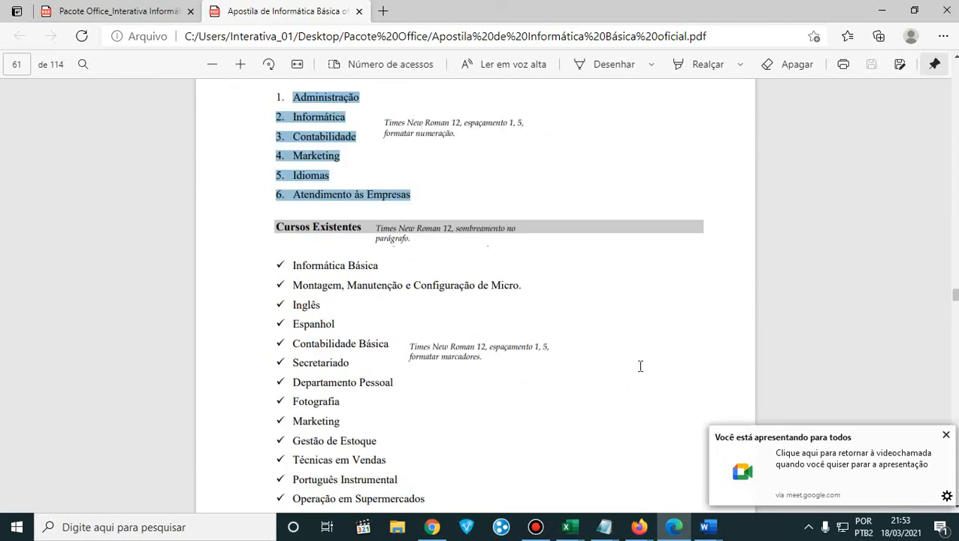
{"action": "scroll", "coordinate": [640, 366], "scroll_direction": "down", "scroll_amount": 1}
{"action": "left_click", "coordinate": [946, 435]}
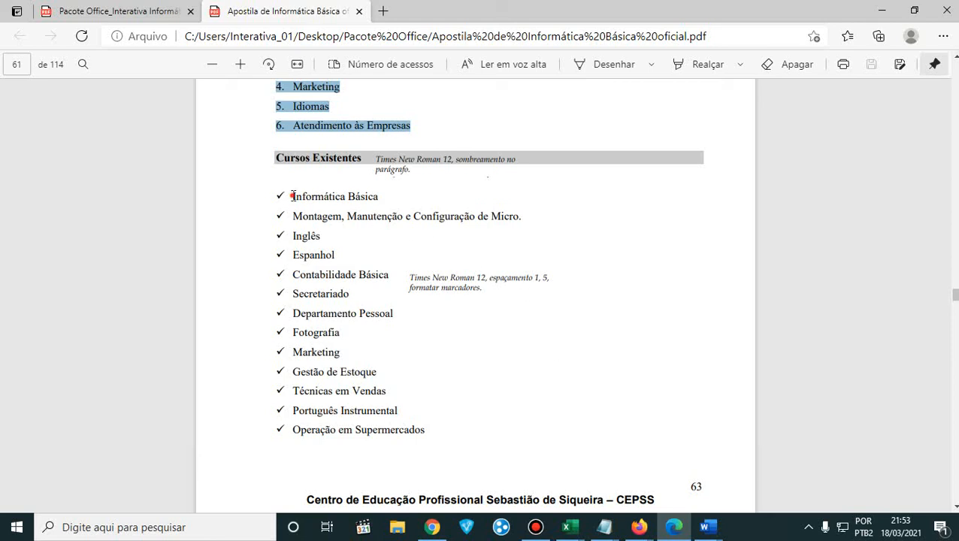
- Highlight the checkmark list under Cursos Existentes, and then the numbered list under Áreas de Atuação, to point out both list formats
{"action": "left_click_drag", "start_coordinate": [291, 195], "coordinate": [429, 429]}
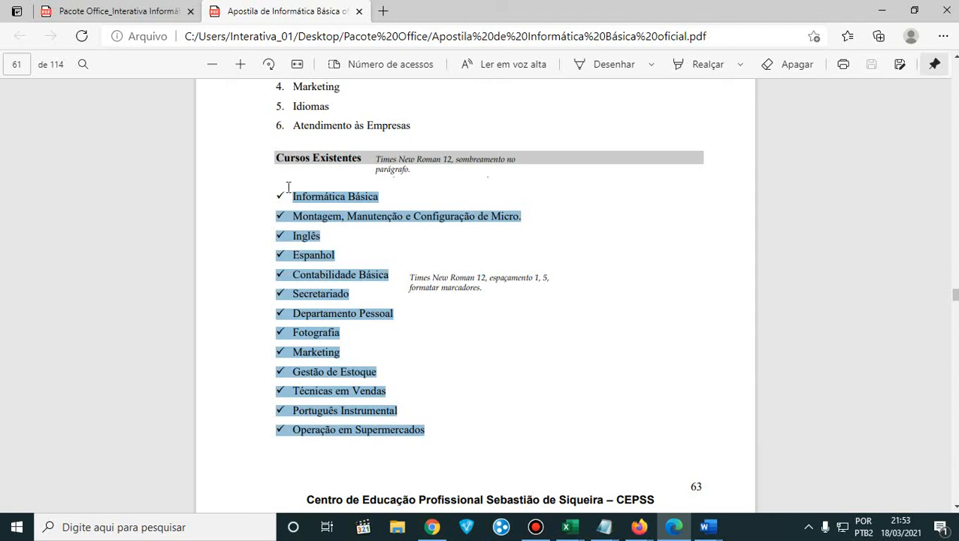
{"action": "scroll", "coordinate": [291, 318], "scroll_direction": "up", "scroll_amount": 3}
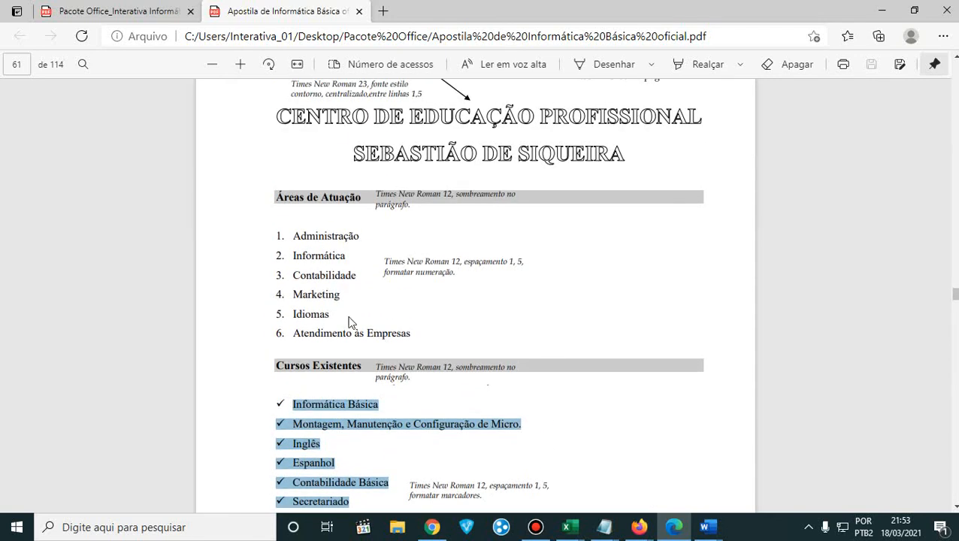
{"action": "left_click_drag", "start_coordinate": [418, 333], "coordinate": [270, 232]}
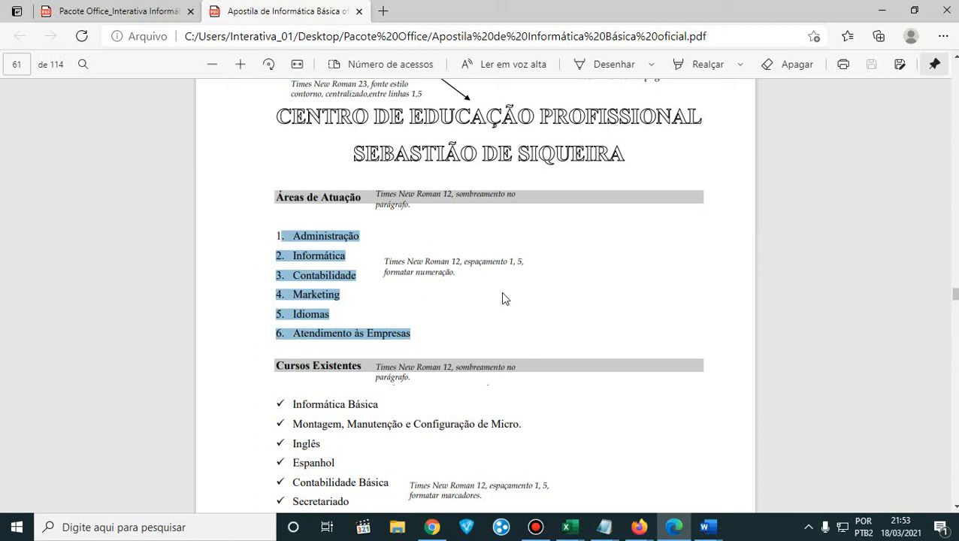
- Preview the open Notepad windows, minimize the handout PDF, and check the Google Meet chat for replies
{"action": "left_click", "coordinate": [604, 526]}
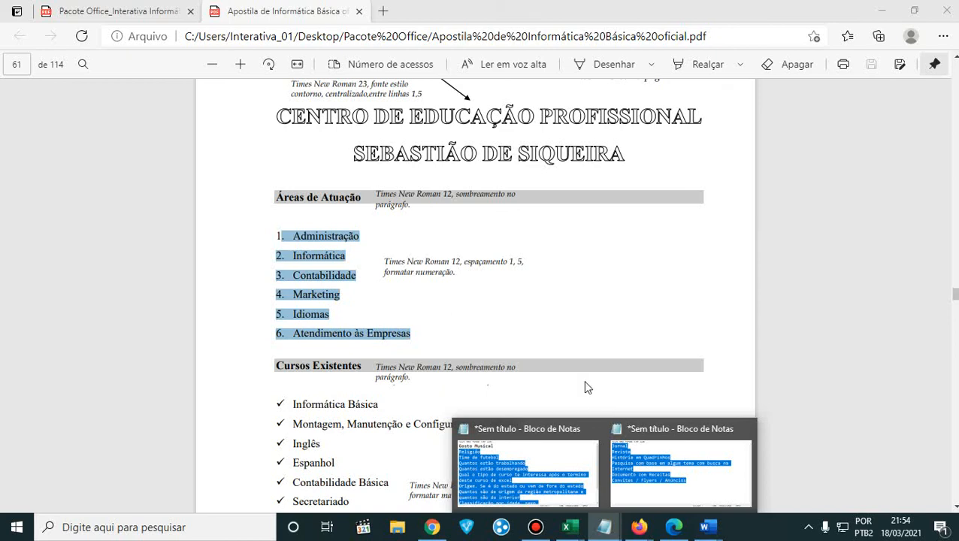
{"action": "left_click", "coordinate": [878, 12]}
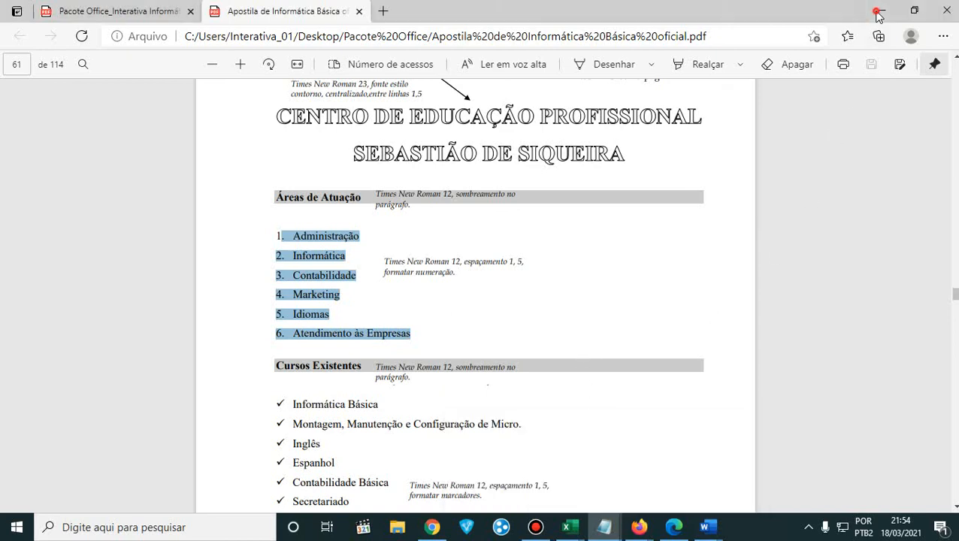
{"action": "left_click", "coordinate": [882, 11]}
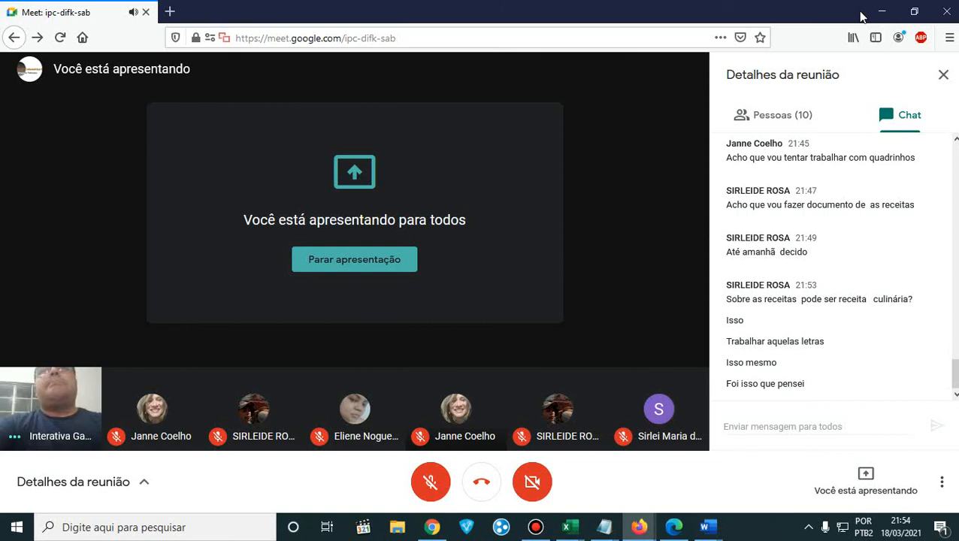